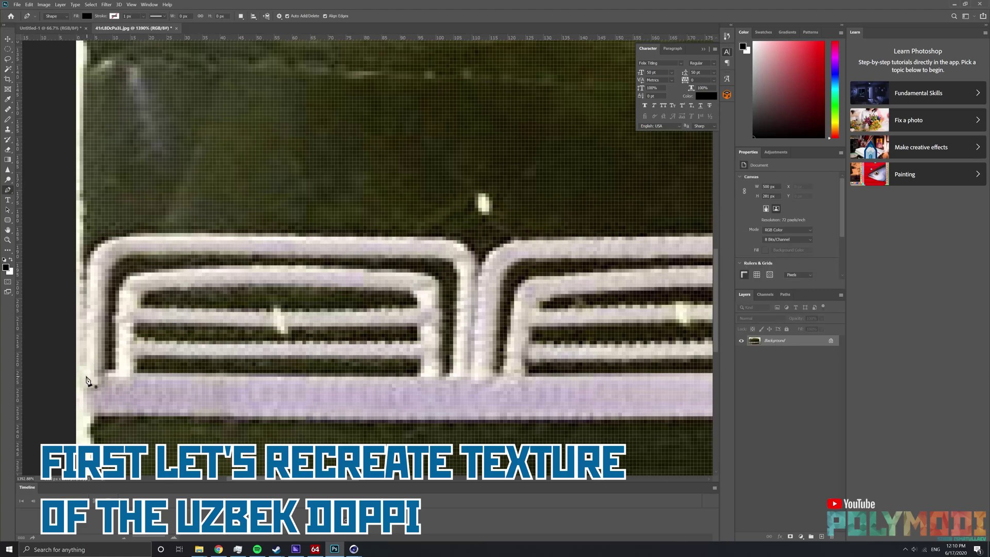
# Trace the motif's outer top bar with the Pen tool, at reduced shape opacity.
pyautogui.click(126, 236)
pyautogui.click(295, 237)
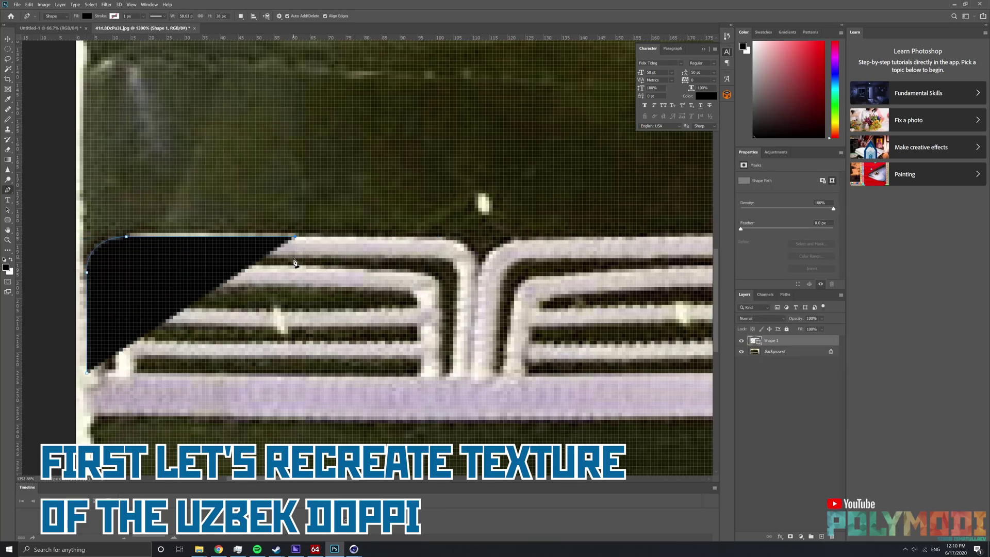
pyautogui.click(295, 258)
pyautogui.click(134, 258)
pyautogui.press('5')
pyautogui.press('6')
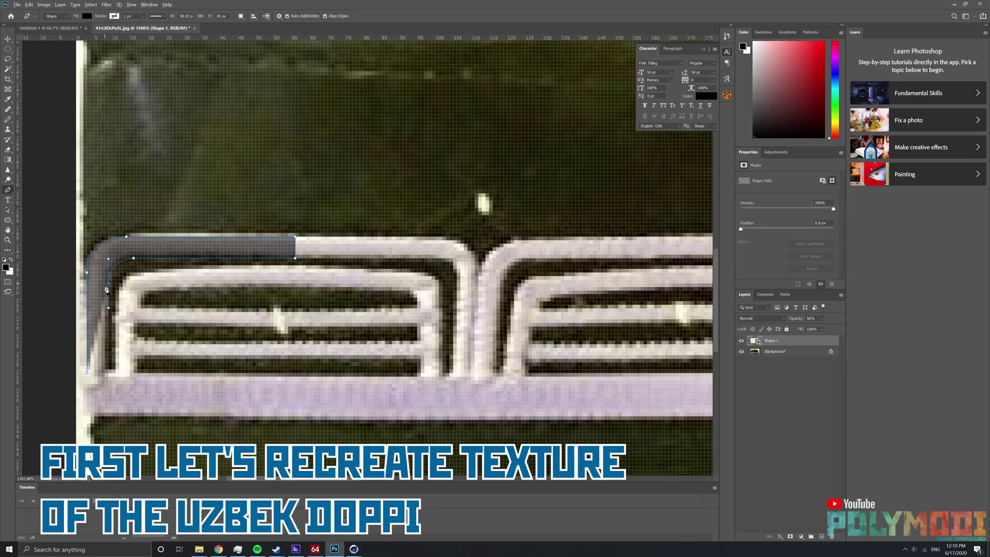
pyautogui.click(108, 372)
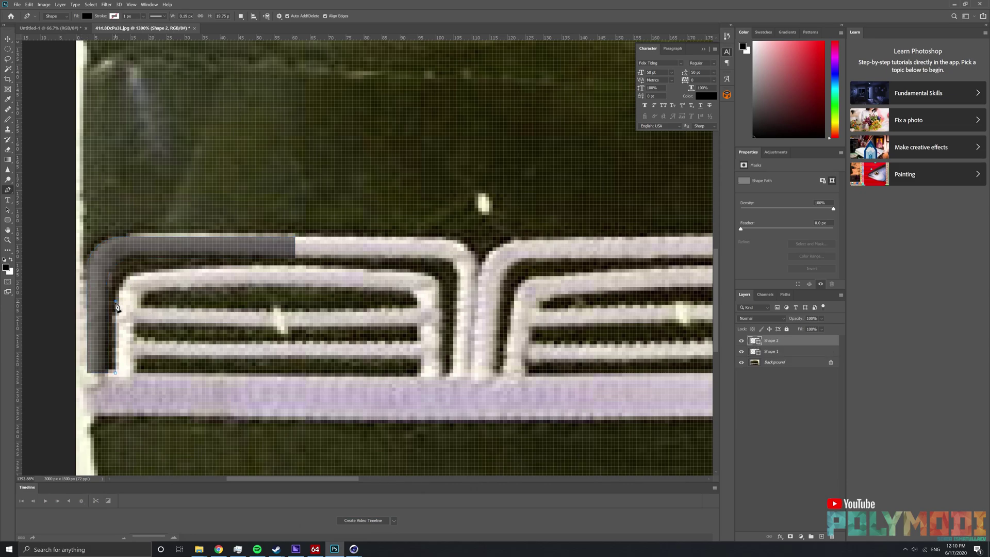
# Trace the inner bar with a curved corner and a sharp end.
pyautogui.moveTo(144, 272); pyautogui.dragTo(174, 272)
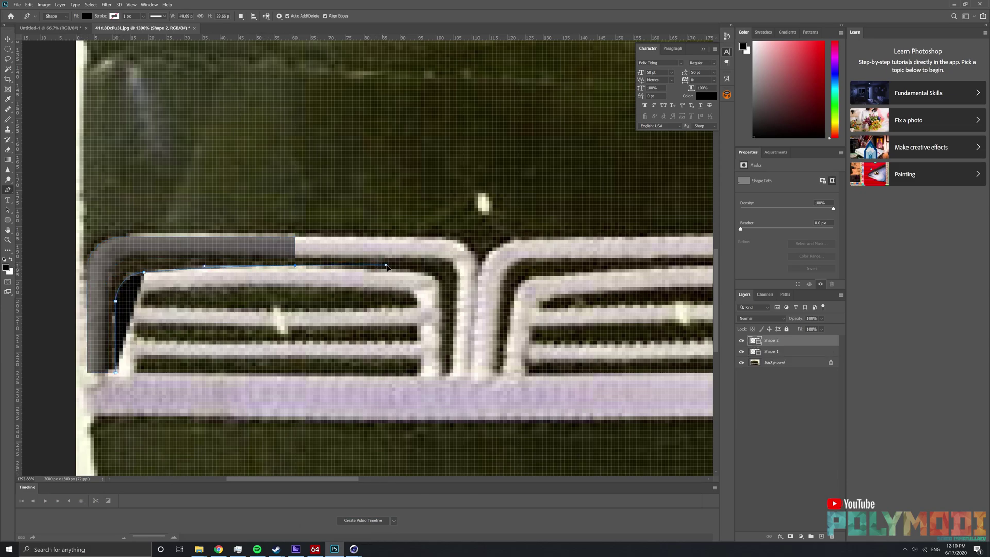
pyautogui.moveTo(388, 267); pyautogui.dragTo(295, 265)
pyautogui.click(295, 287)
pyautogui.press('4')
pyautogui.press('8')
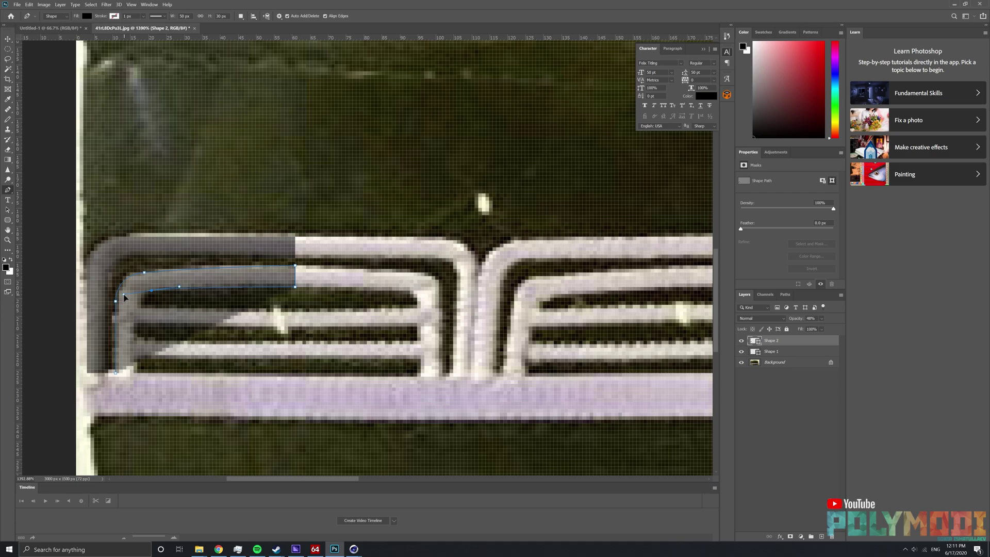
pyautogui.click(139, 294)
# Trace the second and third horizontal stripes of the motif and commit the shape.
pyautogui.click(295, 309)
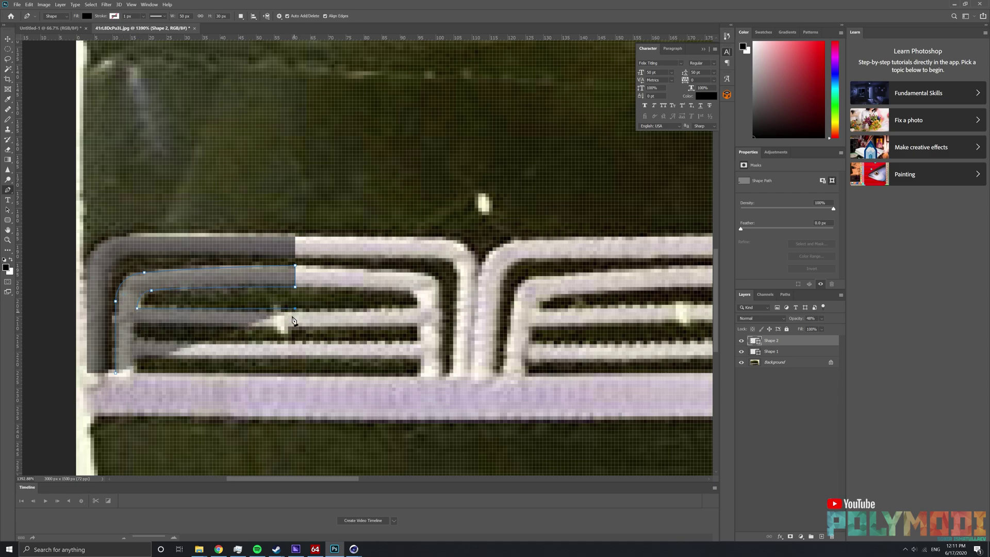
pyautogui.click(295, 327)
pyautogui.click(137, 327)
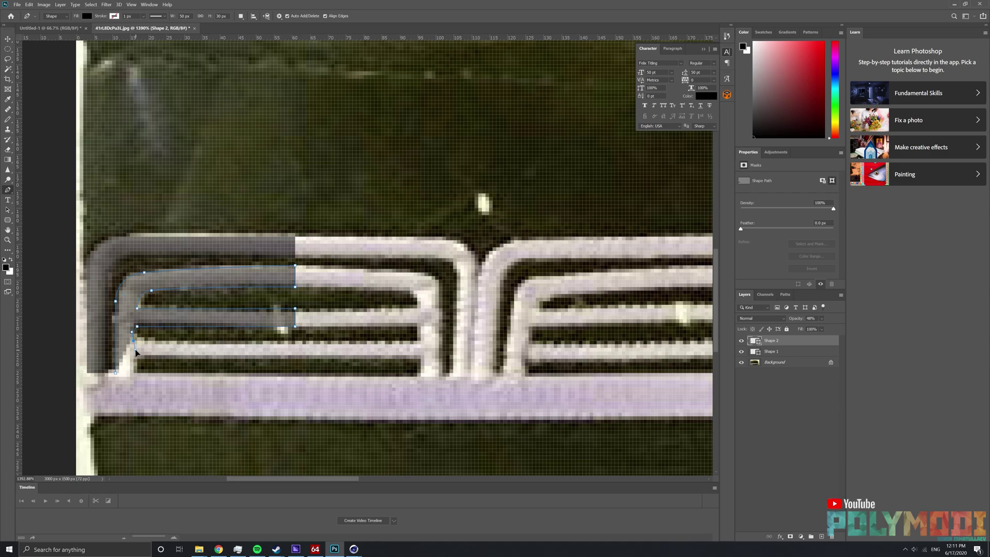
pyautogui.click(295, 341)
pyautogui.click(295, 358)
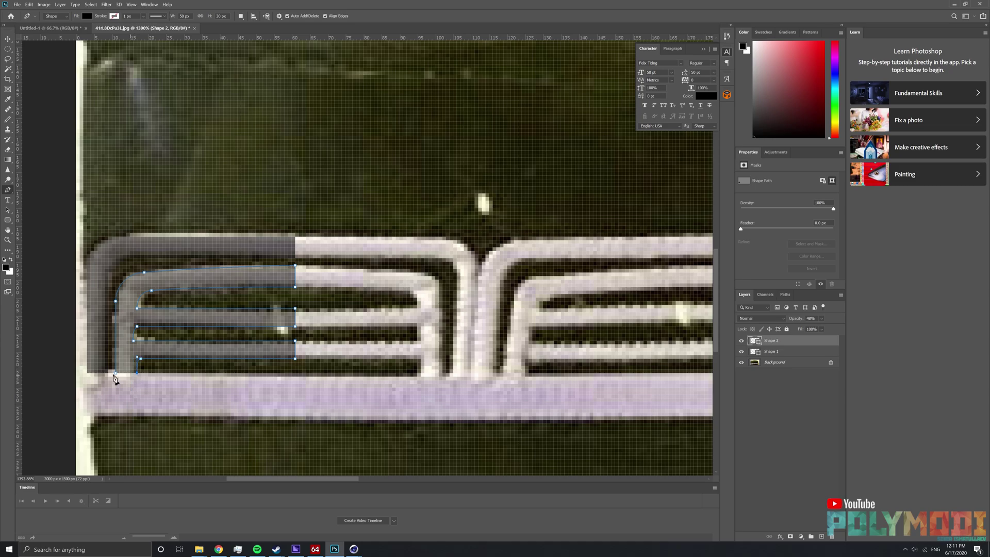
pyautogui.keyDown('alt'); pyautogui.scroll(-5, 122, 364); pyautogui.keyUp('alt')
pyautogui.press('Return')
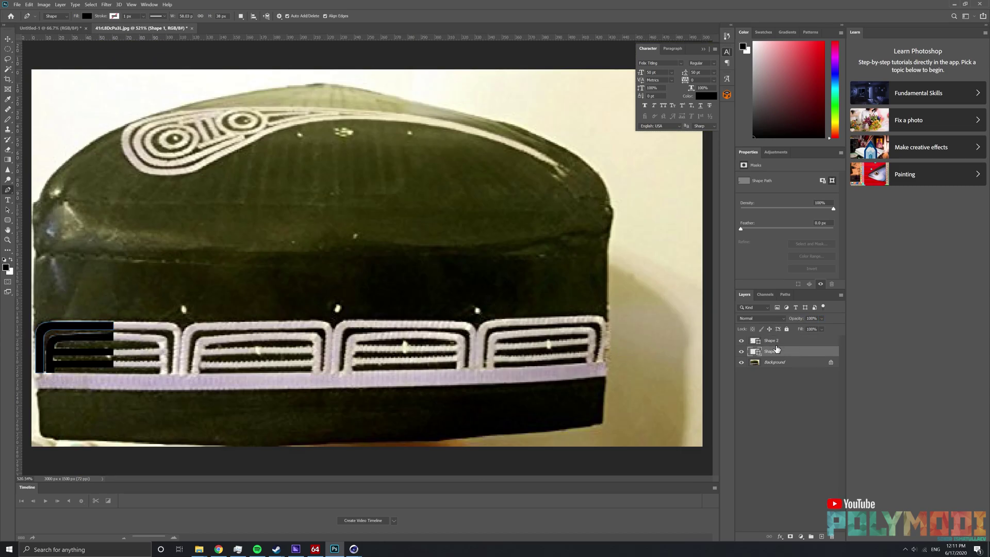
# Merge the motif shapes, duplicate and mirror the copy, and join both halves into a full arch.
pyautogui.hotkey('ctrl', 'e')
pyautogui.press('m')
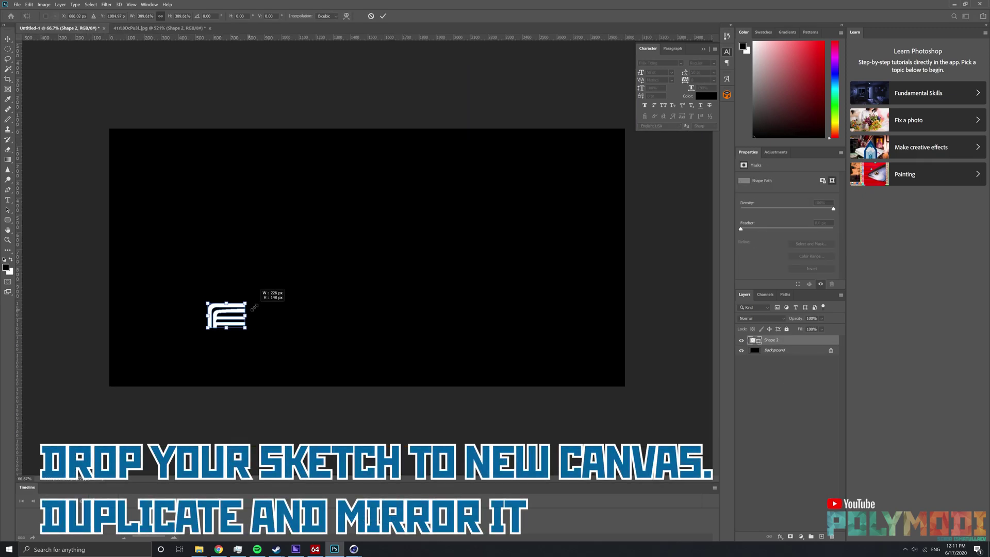
pyautogui.press('Return')
pyautogui.keyDown('ctrl'); pyautogui.keyDown('alt'); pyautogui.moveTo(227, 315); pyautogui.dragTo(301, 302); pyautogui.keyUp('alt'); pyautogui.keyUp('ctrl')
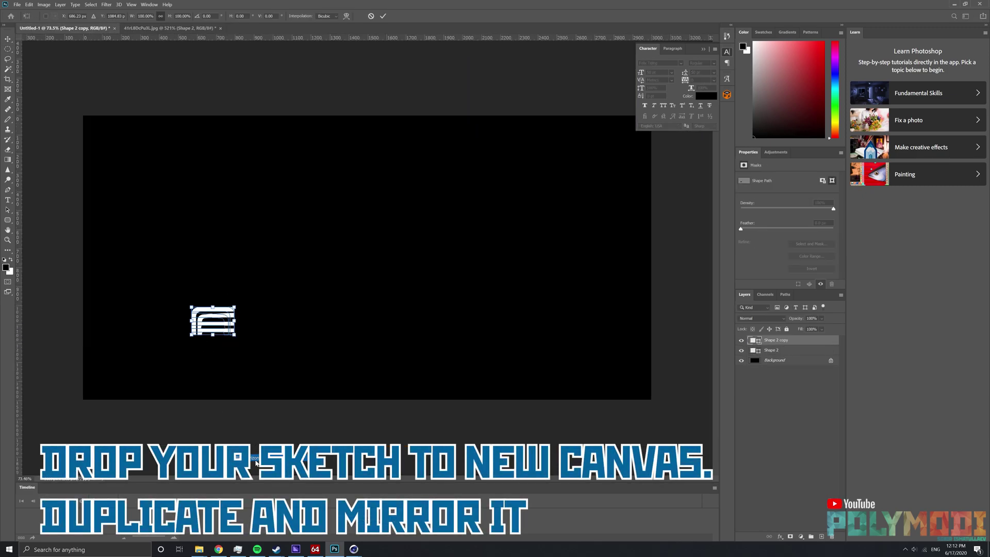
pyautogui.keyDown('alt'); pyautogui.scroll(3, 301, 301); pyautogui.keyUp('alt')
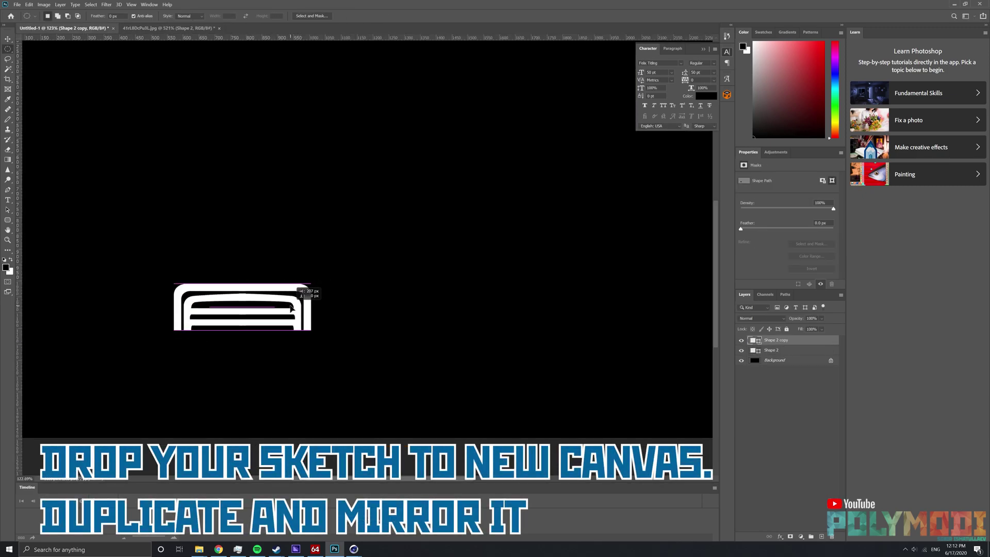
pyautogui.keyDown('alt'); pyautogui.scroll(-3, 292, 308); pyautogui.keyUp('alt')
pyautogui.hotkey('ctrl', 'e')
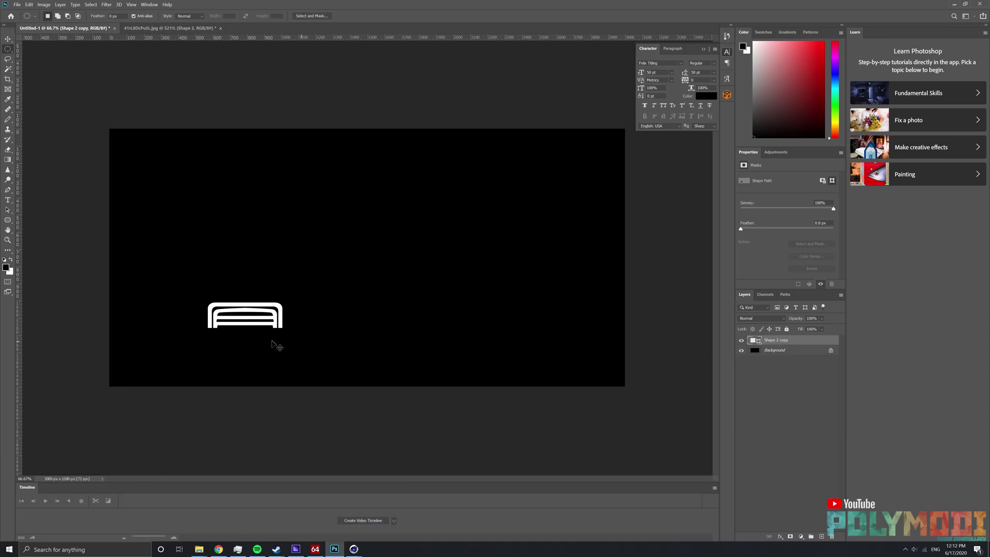
pyautogui.keyDown('ctrl'); pyautogui.keyDown('alt'); pyautogui.moveTo(273, 343); pyautogui.dragTo(277, 343); pyautogui.keyUp('alt'); pyautogui.keyUp('ctrl')
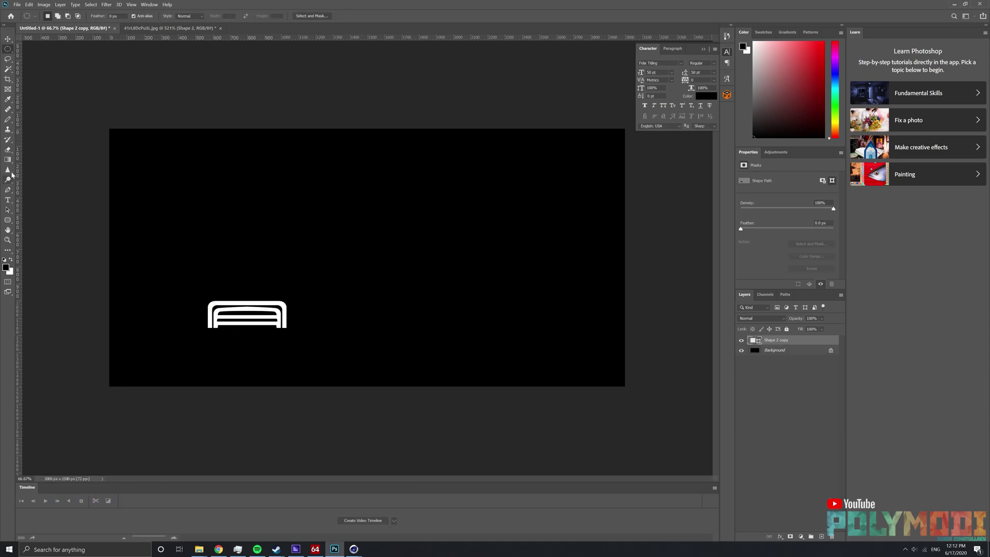
# Draw a wide rectangle along the canvas bottom and fill it white on a new layer.
pyautogui.click(8, 220)
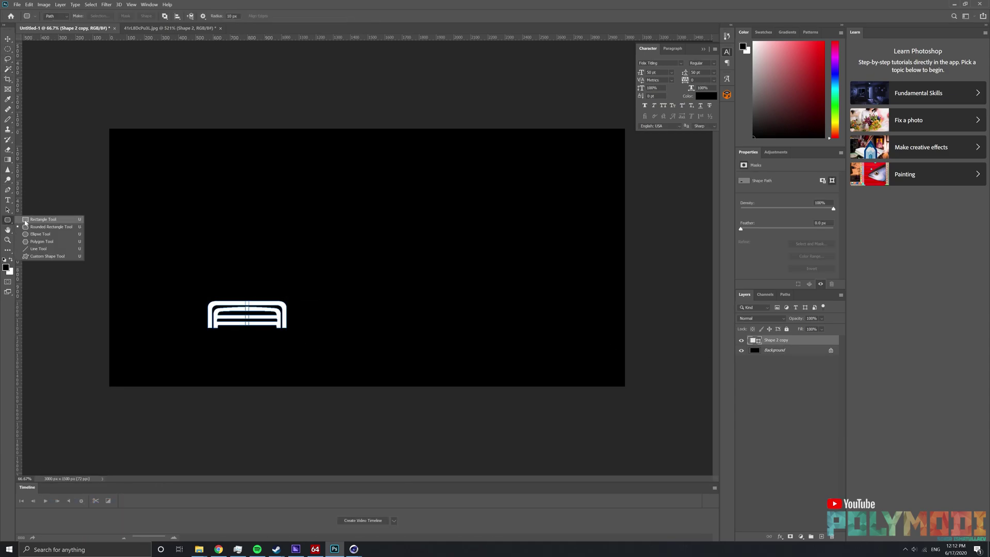
pyautogui.click(26, 221)
pyautogui.moveTo(96, 357); pyautogui.dragTo(640, 388)
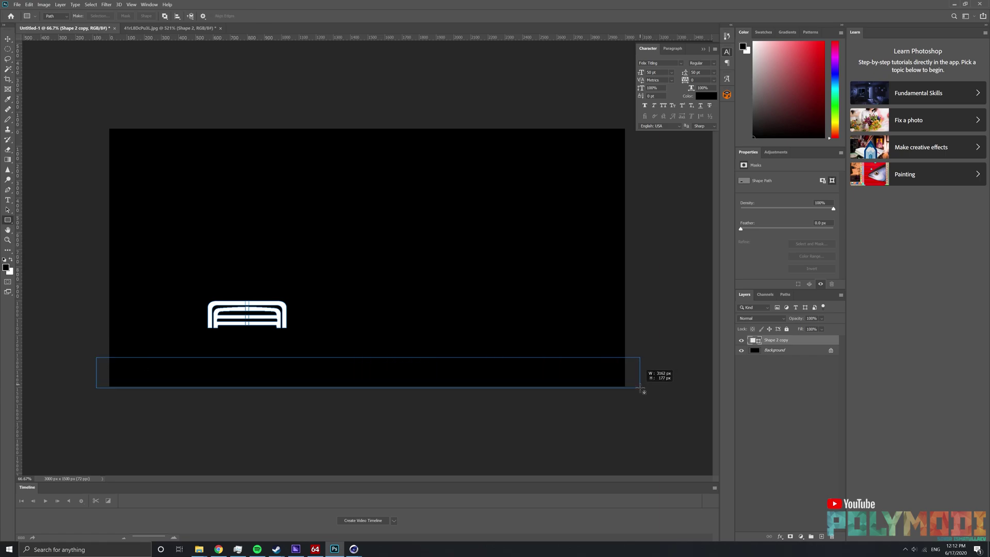
pyautogui.hotkey('ctrl', 'shift', 'n')
pyautogui.press('Return')
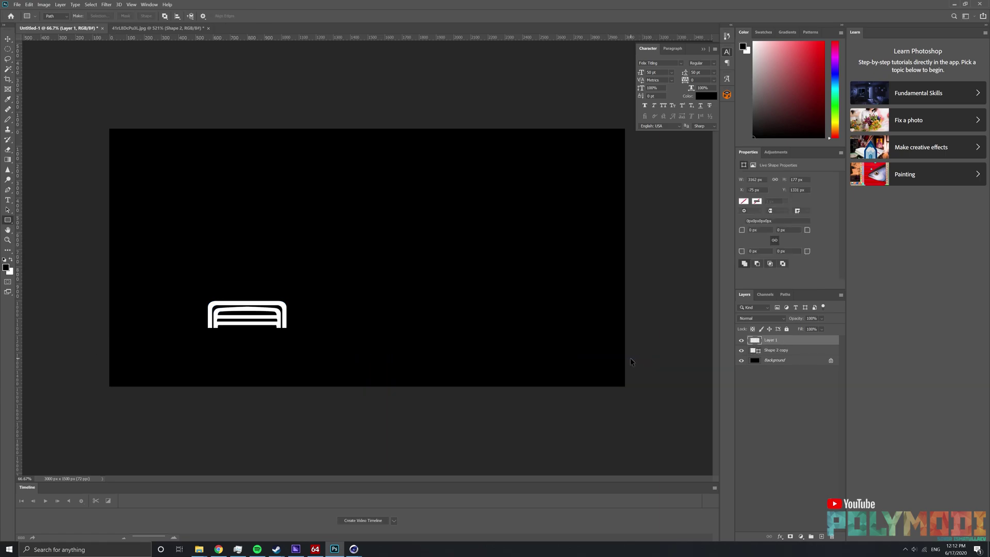
pyautogui.hotkey('ctrl', 'Return')
pyautogui.hotkey('ctrl', 'BackSpace')
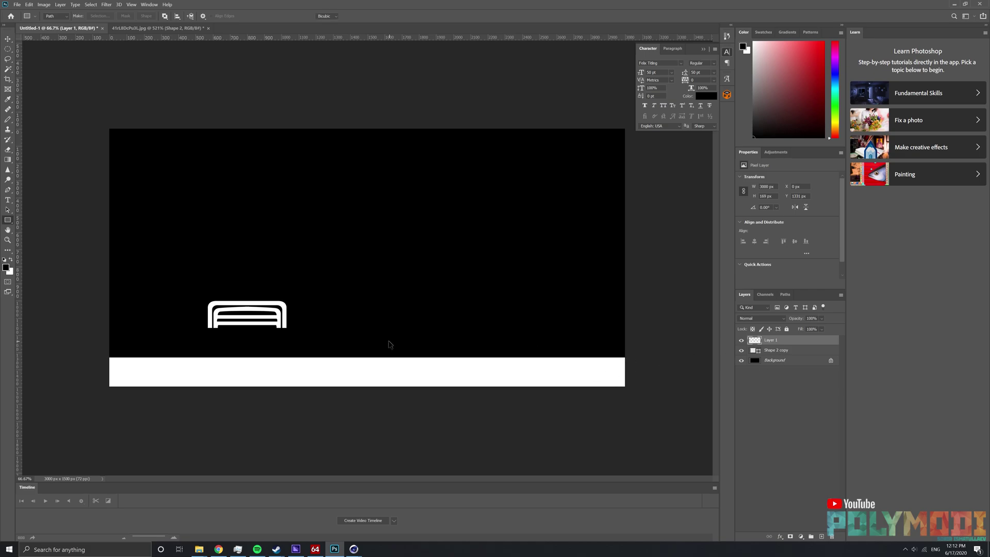
pyautogui.hotkey('ctrl', 'd')
pyautogui.hotkey('ctrl', 't')
# Thin the white strip and move the arch motif into the bottom-left corner.
pyautogui.moveTo(405, 357); pyautogui.dragTo(405, 372)
pyautogui.press('Return')
pyautogui.click(776, 350)
pyautogui.hotkey('ctrl', 't')
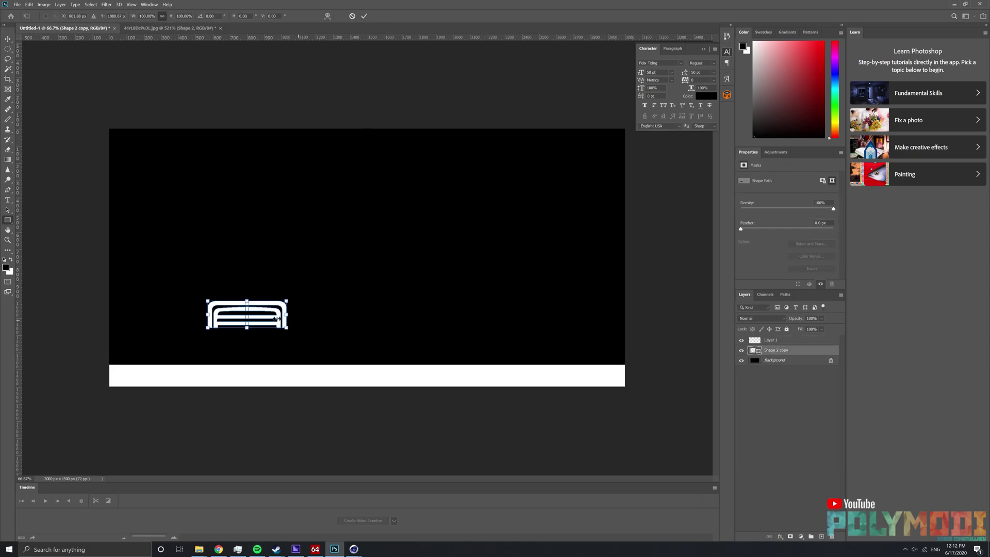
pyautogui.moveTo(247, 317)
pyautogui.mouseDown()
pyautogui.moveTo(150, 354)
pyautogui.moveTo(222, 323)
pyautogui.moveTo(322, 361)
pyautogui.mouseUp()
pyautogui.press('Return')
# Duplicate the arch twice, placing the second and third copies rightward along the strip.
pyautogui.hotkey('ctrl', 'alt', 't')
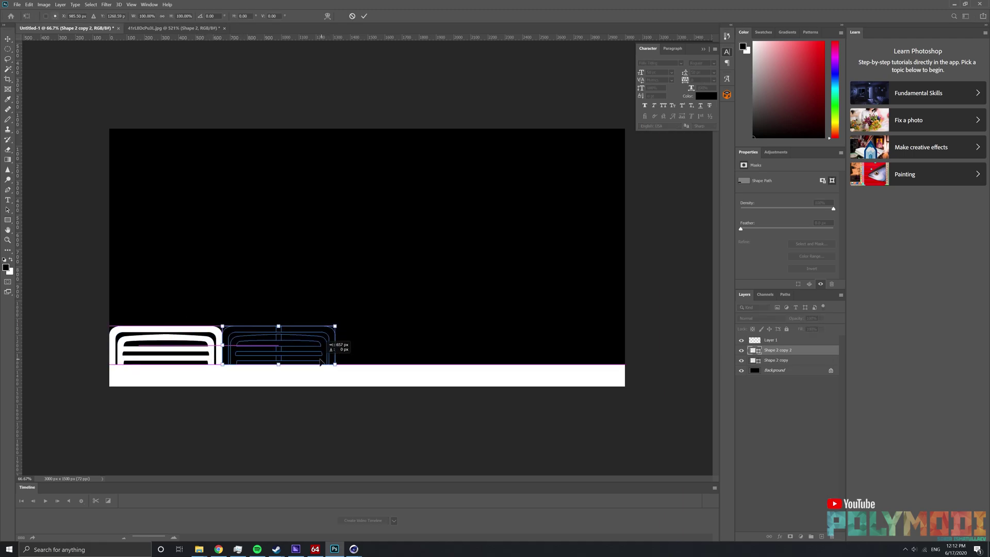
pyautogui.press('Return')
pyautogui.click(176, 28)
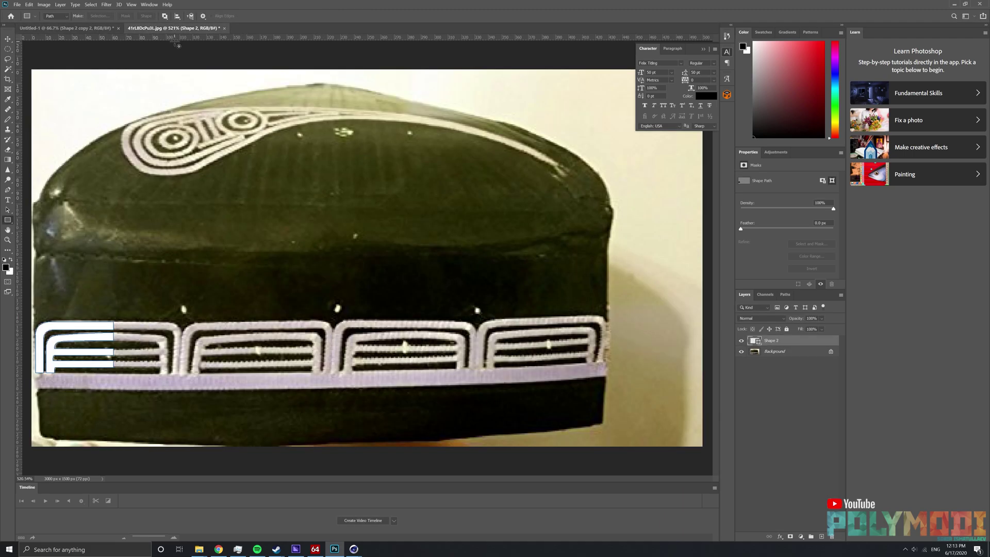
pyautogui.click(67, 28)
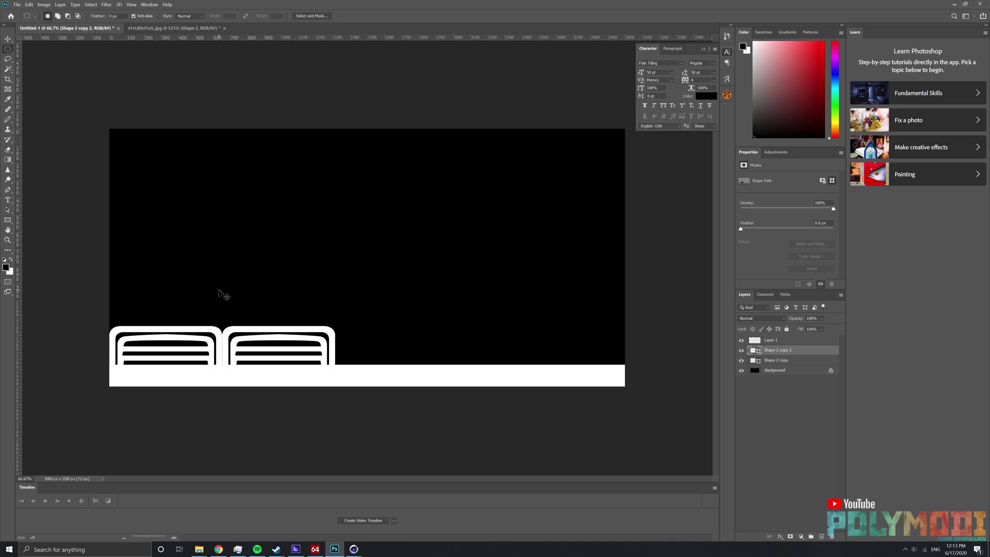
pyautogui.hotkey('ctrl', 'alt', 't')
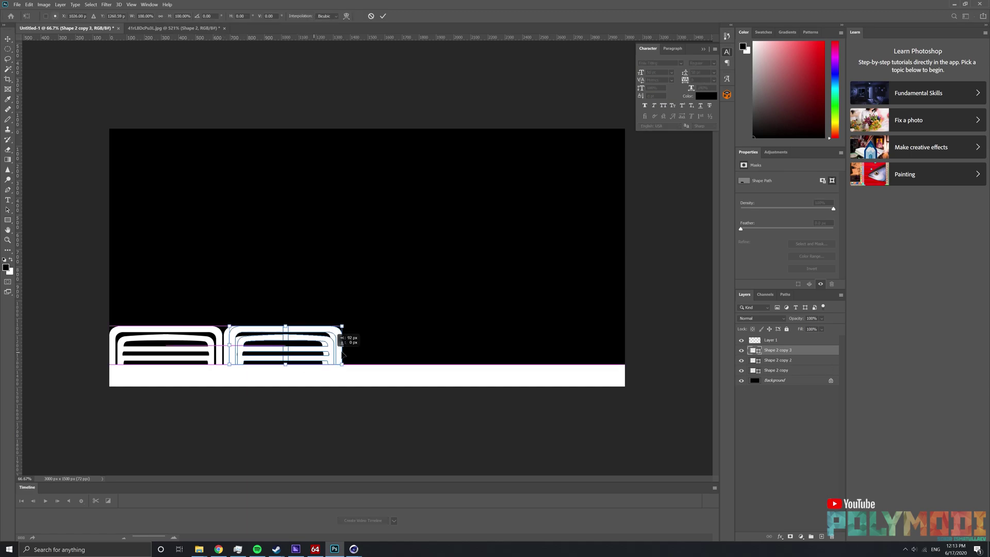
pyautogui.moveTo(281, 345); pyautogui.dragTo(451, 332)
pyautogui.hotkey('ctrl', 'z')
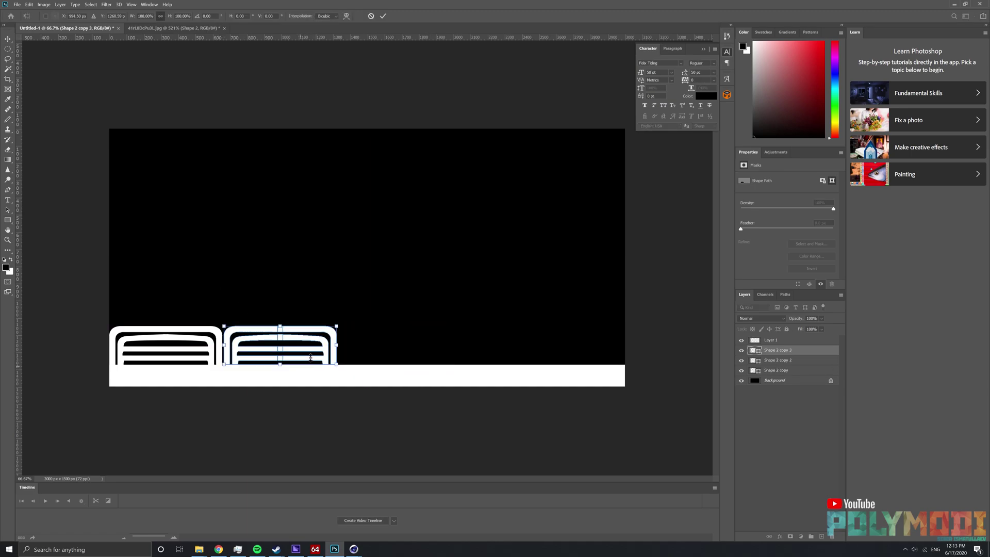
pyautogui.moveTo(311, 357); pyautogui.dragTo(425, 356)
pyautogui.press('Return')
# Add a fourth arch copy to the right of the third.
pyautogui.press('m')
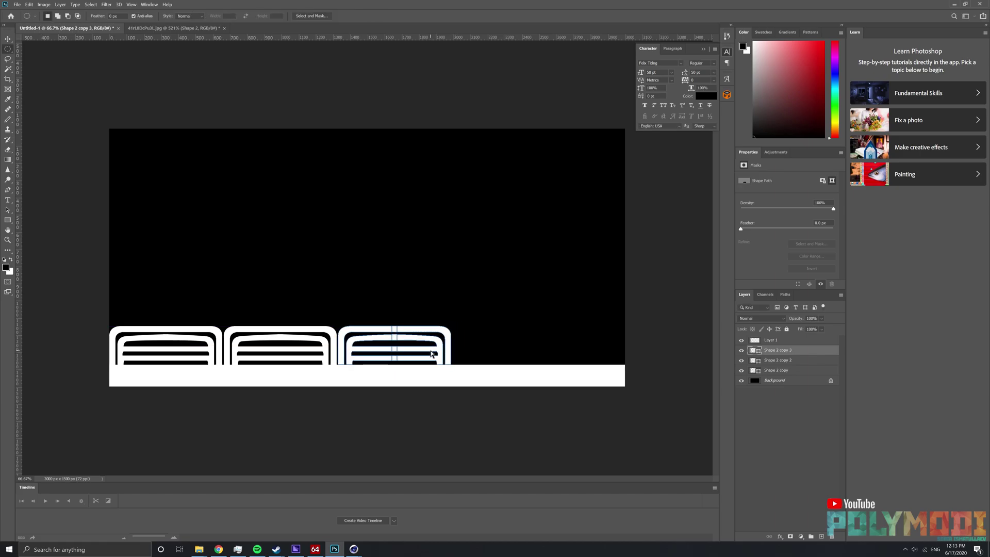
pyautogui.hotkey('ctrl', 'alt', 't')
pyautogui.moveTo(424, 358); pyautogui.dragTo(537, 360)
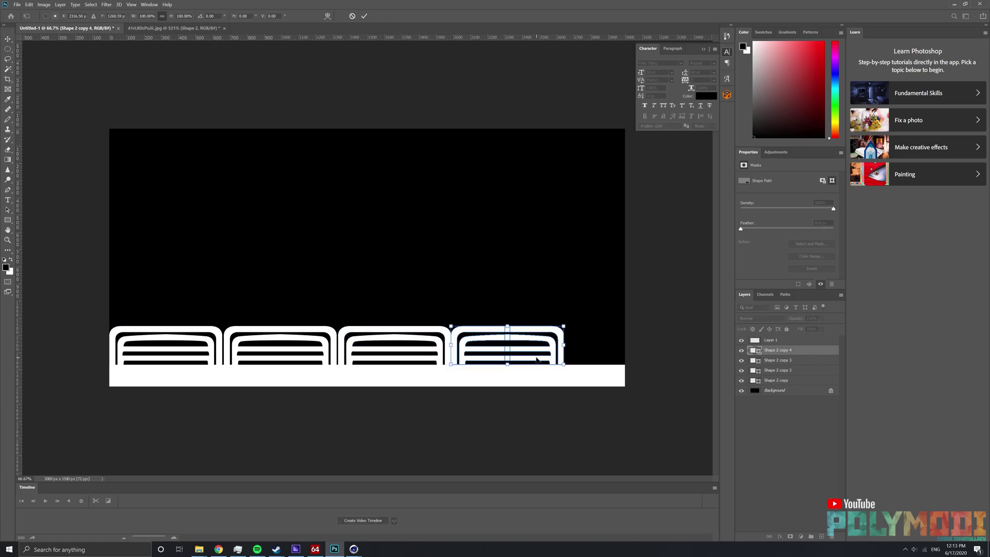
pyautogui.press('Return')
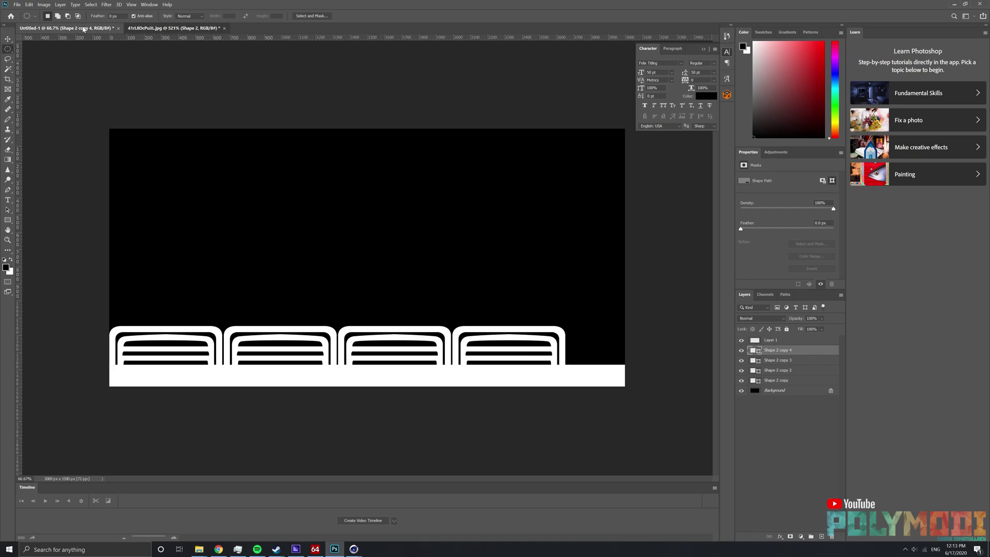
pyautogui.click(174, 27)
# Crop the canvas wider to the right and refill the background black.
pyautogui.click(67, 28)
pyautogui.click(8, 79)
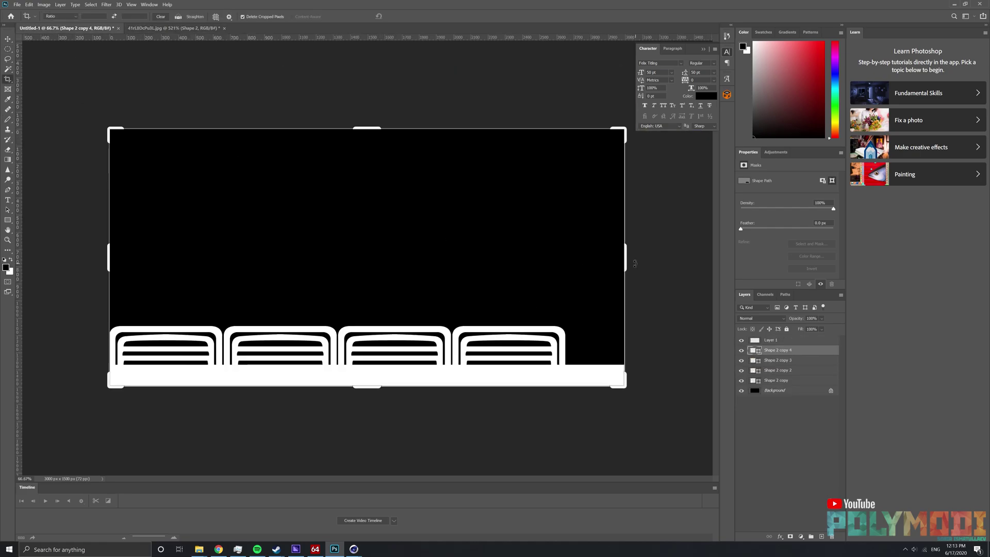
pyautogui.moveTo(626, 261); pyautogui.dragTo(648, 254)
pyautogui.press('Return')
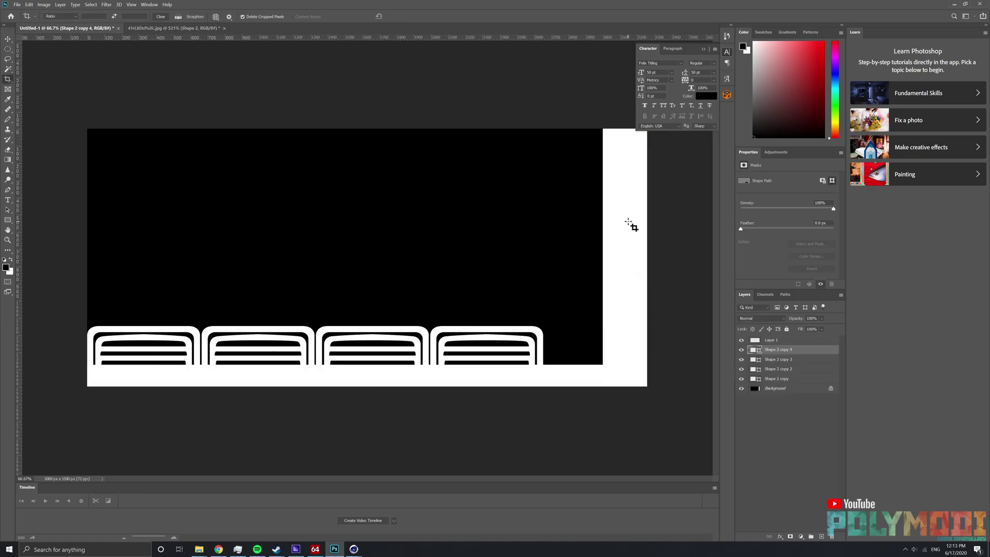
pyautogui.press('v')
pyautogui.click(794, 391)
pyautogui.hotkey('alt', 'BackSpace')
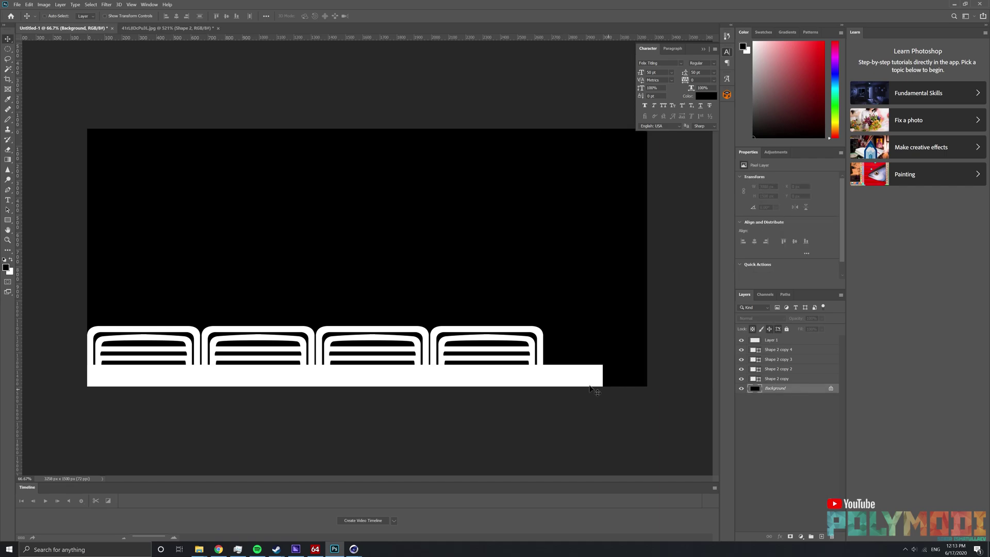
# Duplicate Shape 2 copy 4 and move the fifth arch to the row's right end.
pyautogui.keyDown('ctrl'); pyautogui.click(514, 340); pyautogui.keyUp('ctrl')
pyautogui.press('t')
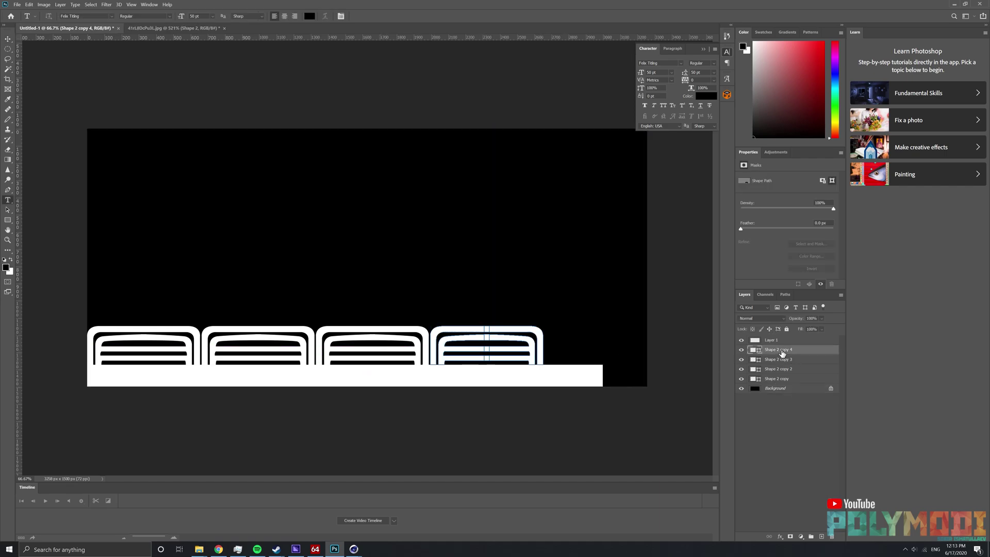
pyautogui.hotkey('ctrl', 't')
pyautogui.moveTo(516, 352); pyautogui.dragTo(626, 348)
pyautogui.press('Return')
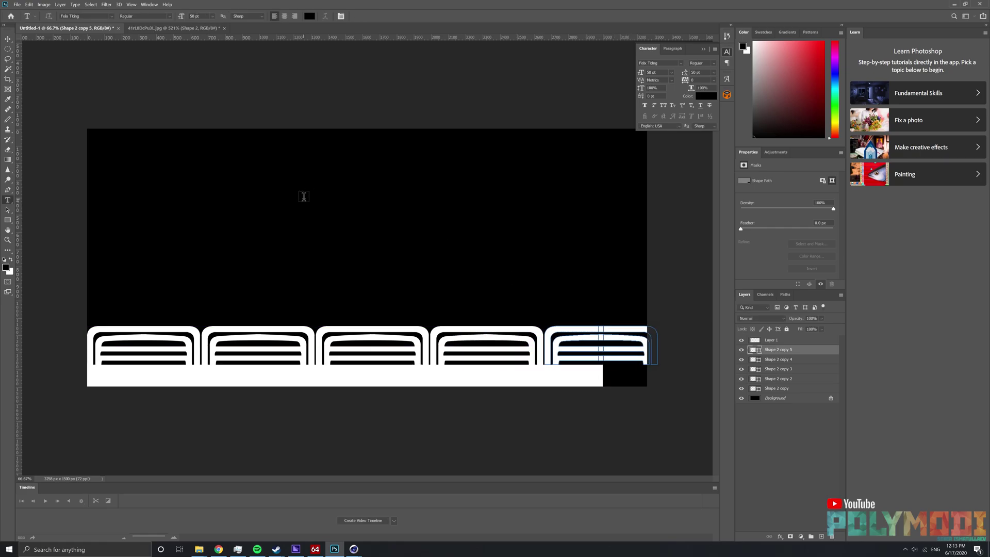
# Widen the canvas to 3318 px and stretch the white bar Layer 1 to the right edge.
pyautogui.click(8, 80)
pyautogui.moveTo(648, 258); pyautogui.dragTo(650, 262)
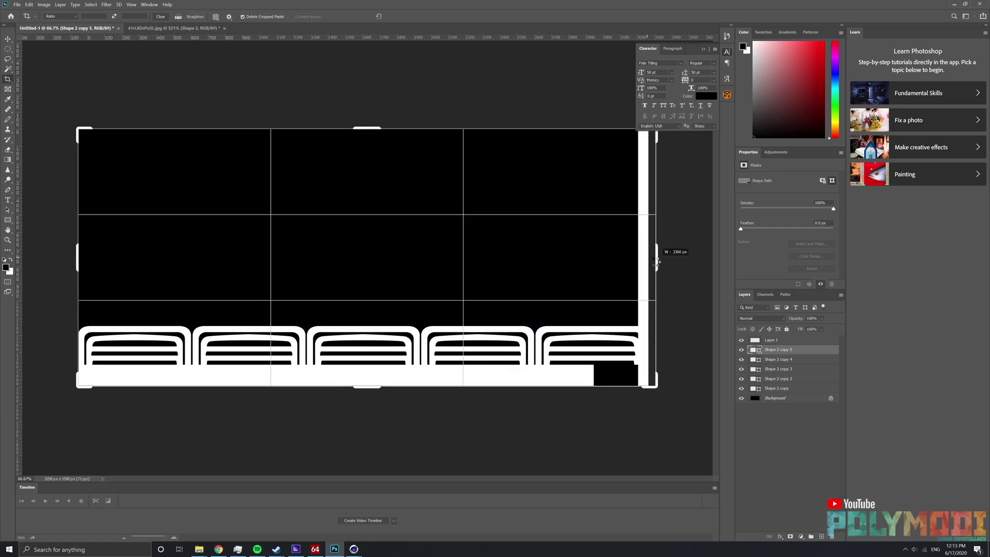
pyautogui.press('Return')
pyautogui.click(776, 388)
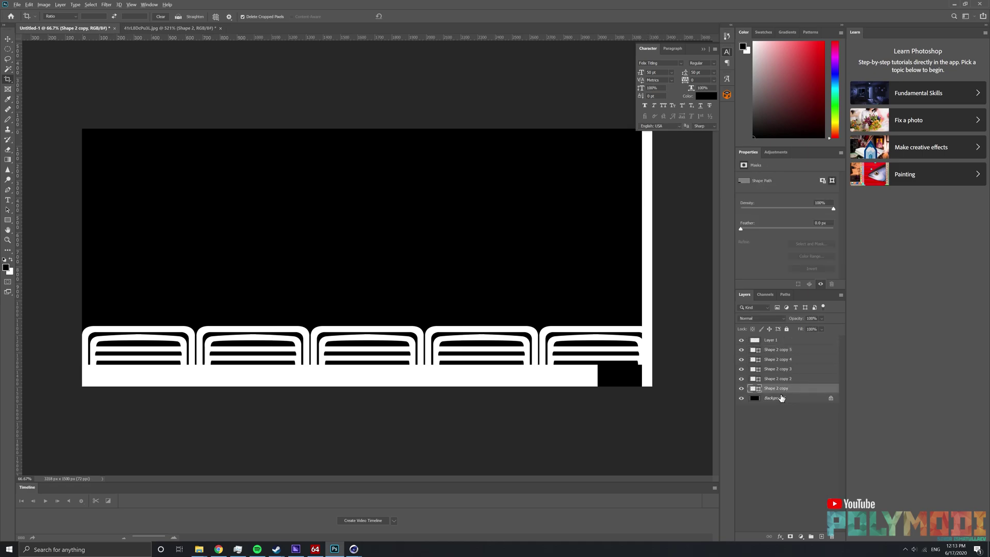
pyautogui.click(773, 402)
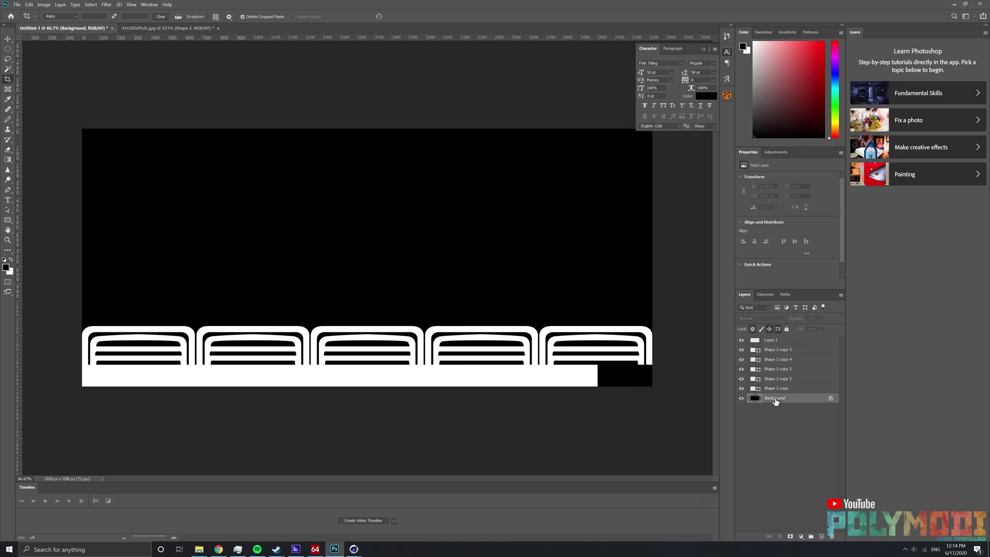
pyautogui.click(771, 340)
pyautogui.hotkey('ctrl', 't')
pyautogui.moveTo(600, 379); pyautogui.dragTo(653, 379)
# Merge all arch motifs and the white bar into a single Layer 1.
pyautogui.press('Return')
pyautogui.press('v')
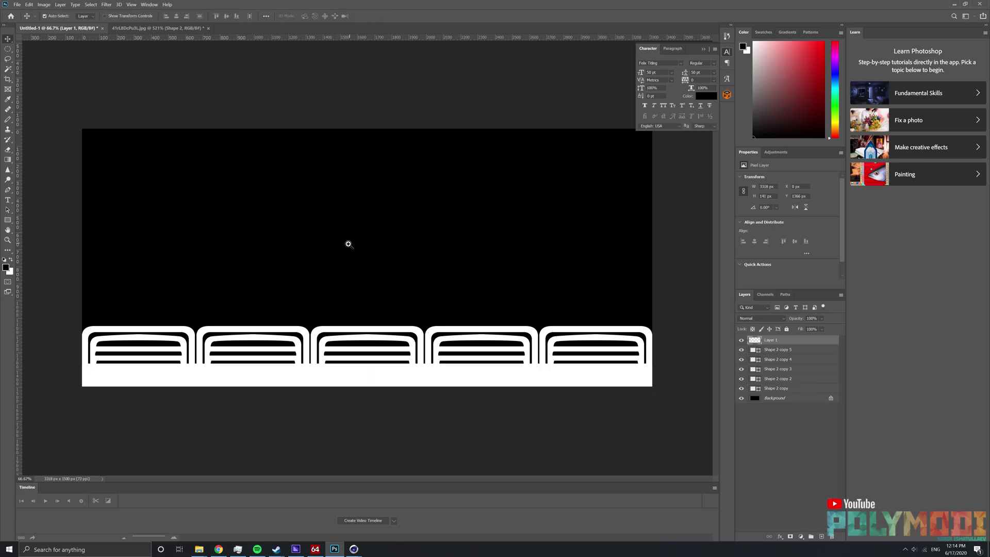
pyautogui.keyDown('alt'); pyautogui.scroll(-3, 347, 243); pyautogui.keyUp('alt')
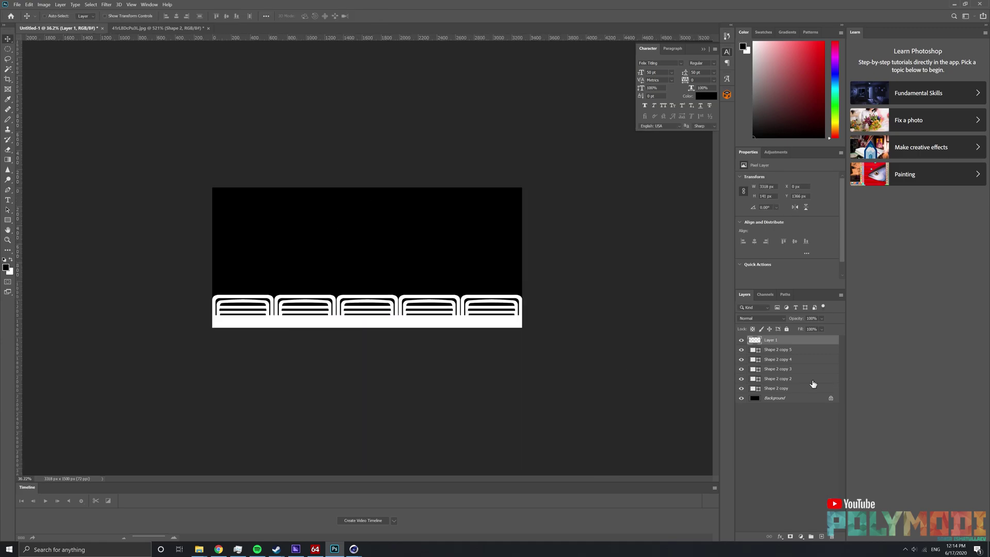
pyautogui.keyDown('shift'); pyautogui.click(780, 381); pyautogui.keyUp('shift')
pyautogui.hotkey('ctrl', 'e')
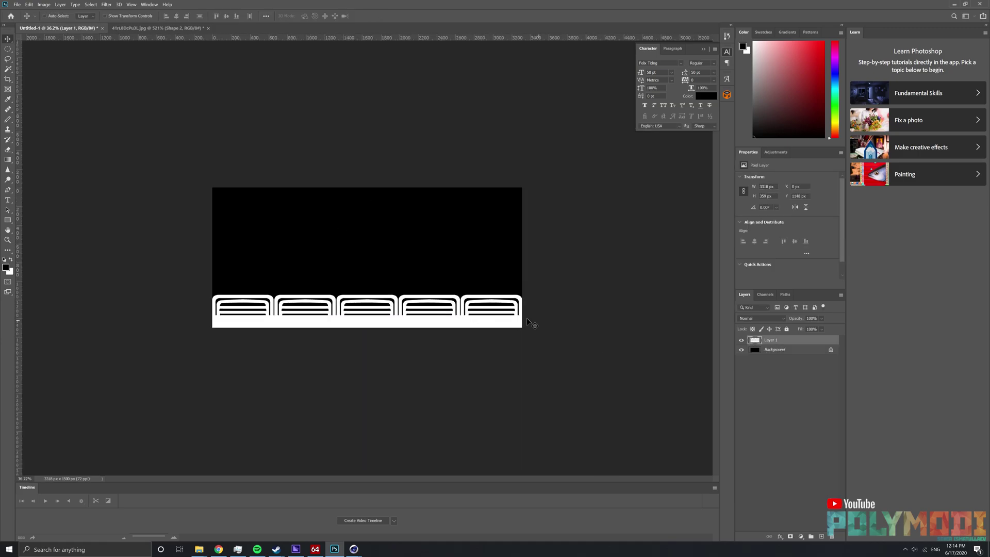
pyautogui.keyDown('alt'); pyautogui.scroll(3, 469, 305); pyautogui.keyUp('alt')
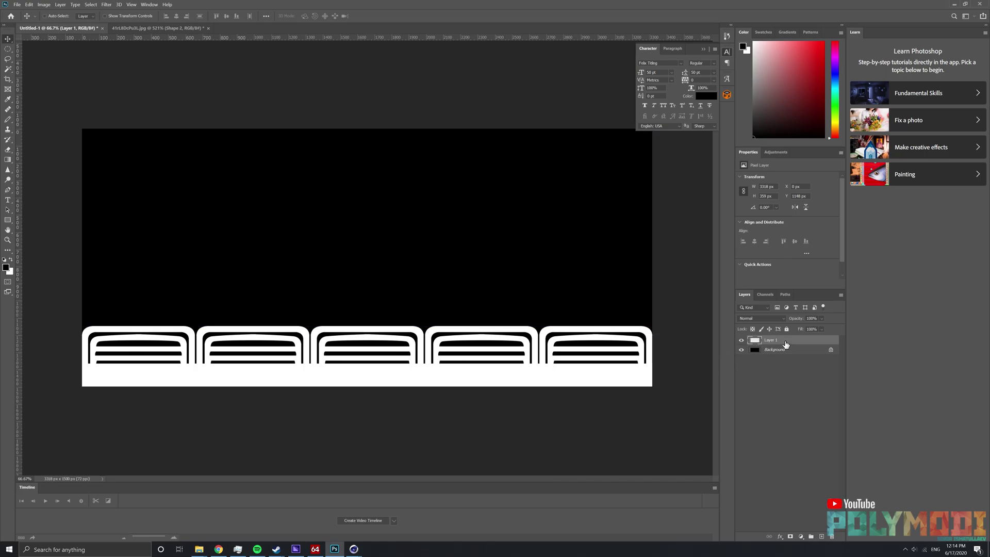
# Add an Inner Glow to Layer 1 with Normal blend mode and dark grey colour.
pyautogui.rightClick(785, 343)
pyautogui.click(815, 16)
pyautogui.click(610, 185)
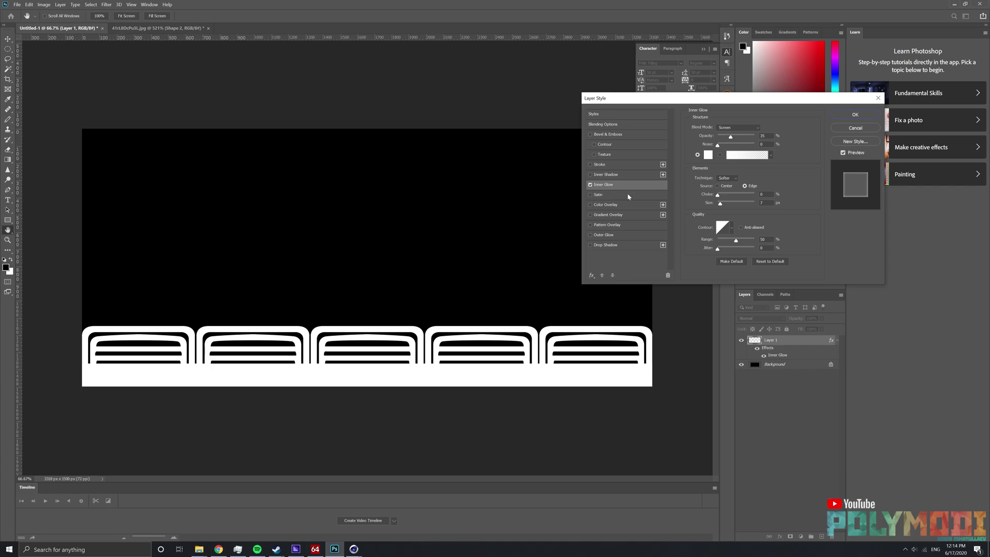
pyautogui.click(727, 128)
pyautogui.click(728, 129)
pyautogui.click(708, 154)
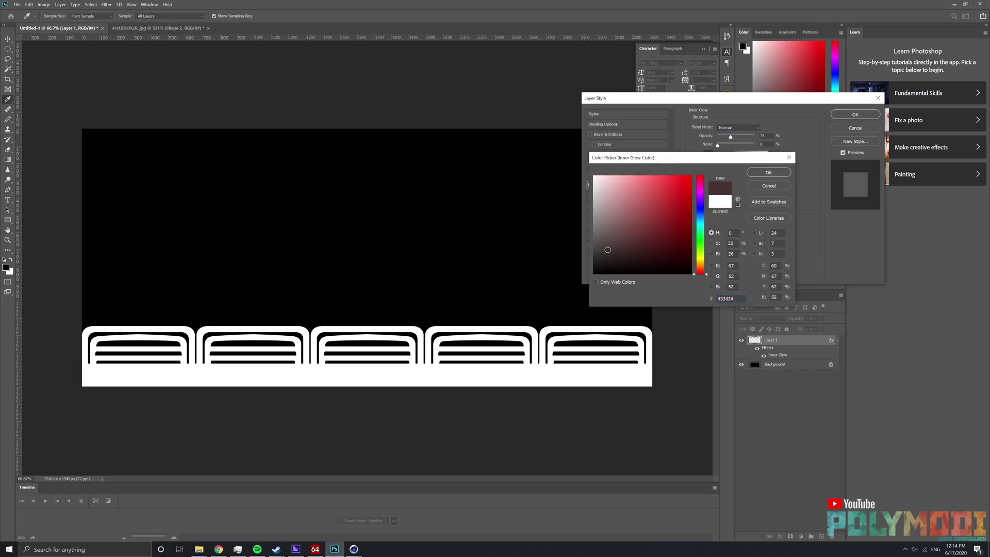
pyautogui.click(598, 258)
pyautogui.click(767, 175)
pyautogui.moveTo(731, 137); pyautogui.dragTo(738, 137)
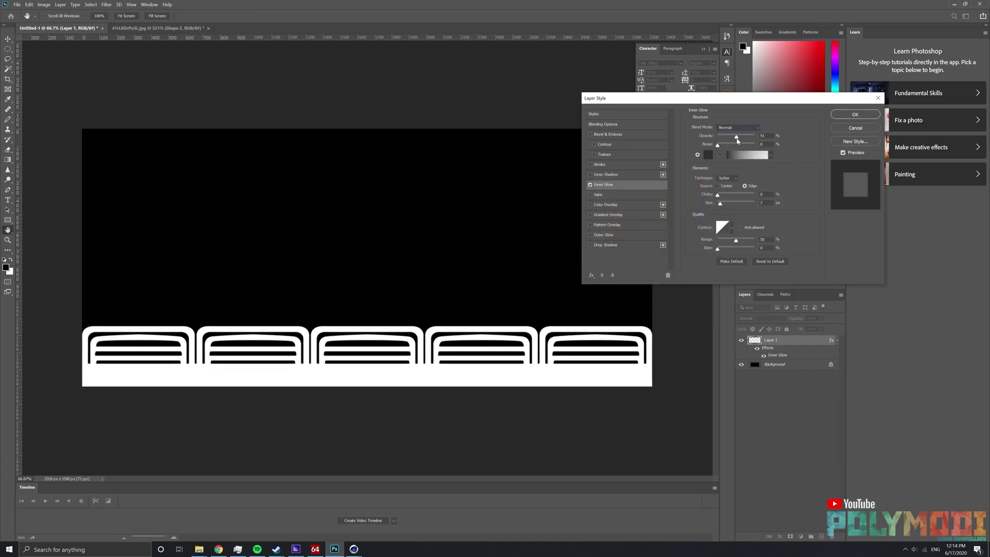
# Raise the Inner Glow choke, set size 32 px and opacity 78%, and apply.
pyautogui.moveTo(718, 195)
pyautogui.mouseDown()
pyautogui.moveTo(735, 195)
pyautogui.moveTo(719, 195)
pyautogui.moveTo(723, 206)
pyautogui.mouseUp()
pyautogui.keyDown('alt'); pyautogui.scroll(5, 658, 340); pyautogui.keyUp('alt')
pyautogui.click(721, 195)
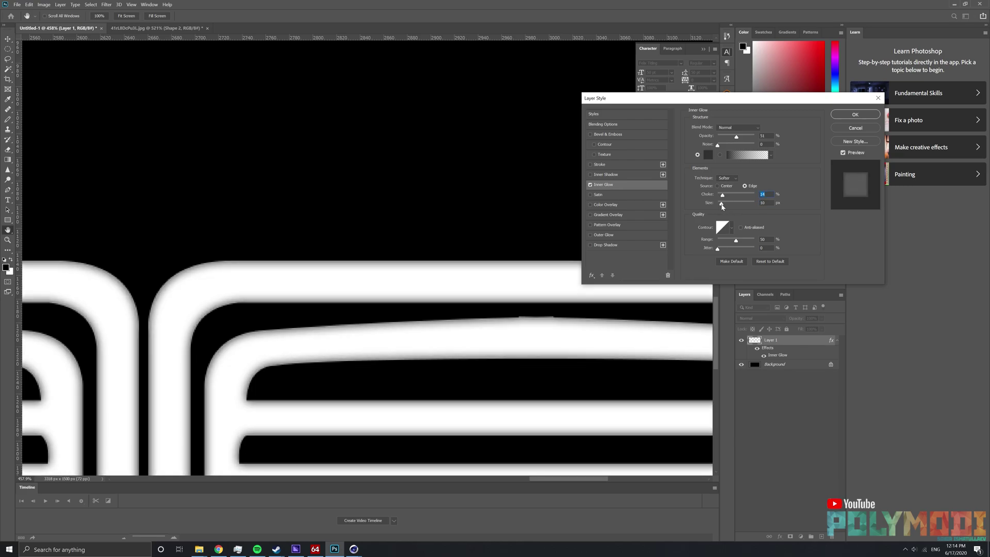
pyautogui.keyDown('alt'); pyautogui.scroll(-5, 347, 254); pyautogui.keyUp('alt')
pyautogui.keyDown('alt'); pyautogui.scroll(-1, 505, 278); pyautogui.keyUp('alt')
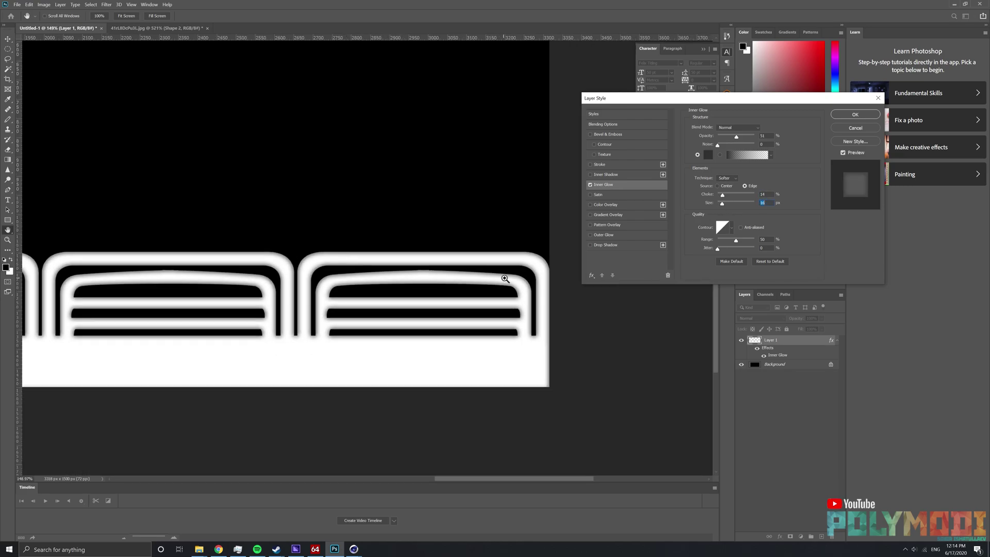
pyautogui.moveTo(736, 137); pyautogui.dragTo(747, 137)
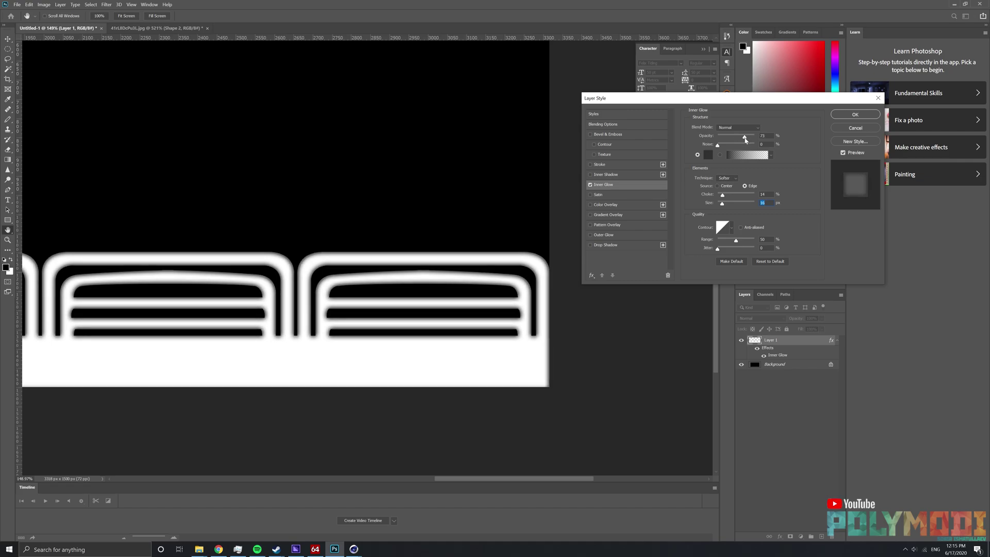
pyautogui.keyDown('alt'); pyautogui.scroll(-2, 336, 222); pyautogui.keyUp('alt')
pyautogui.keyDown('alt'); pyautogui.scroll(-2, 555, 290); pyautogui.keyUp('alt')
pyautogui.keyDown('alt'); pyautogui.scroll(-1, 461, 274); pyautogui.keyUp('alt')
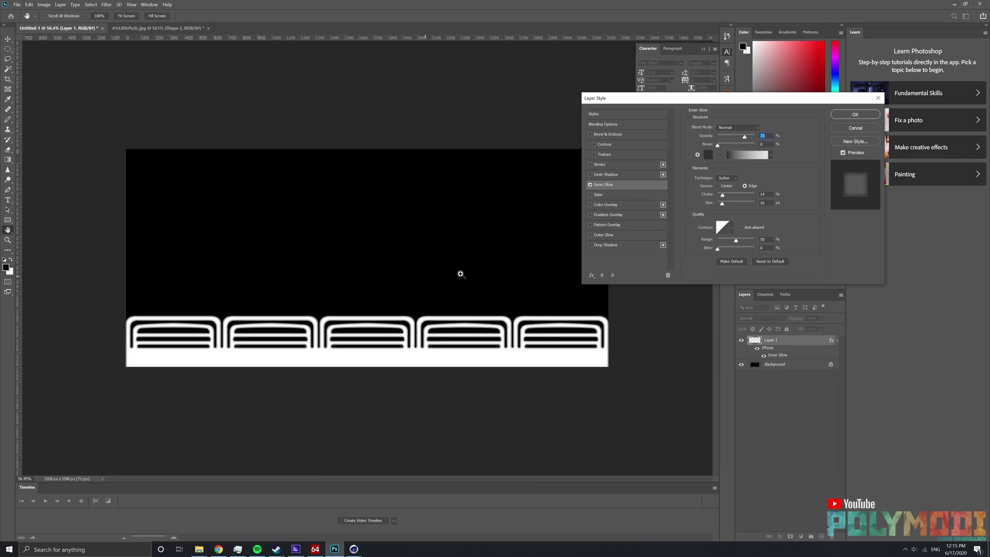
pyautogui.click(875, 115)
# Crop the pattern canvas taller at the top and fill the Background layer black.
pyautogui.press('c')
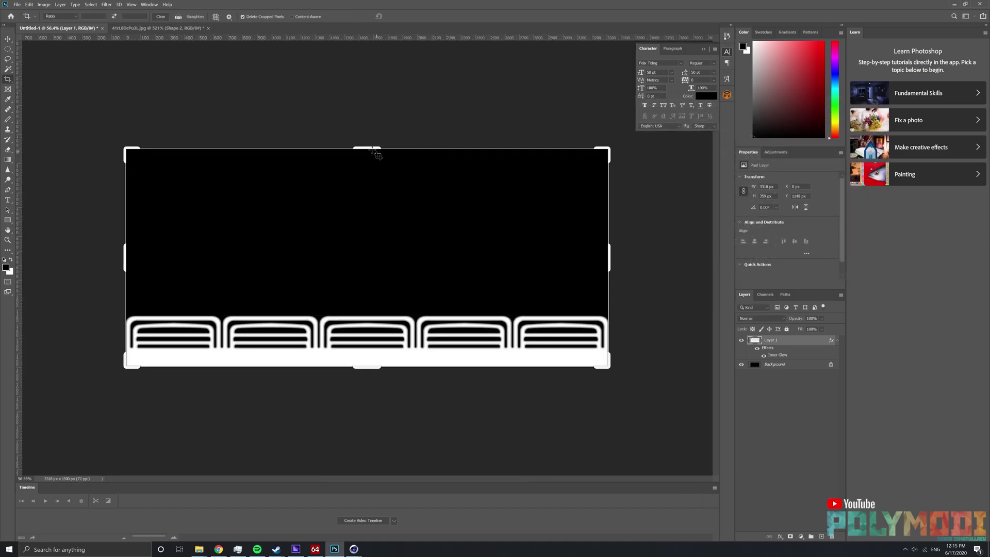
pyautogui.moveTo(377, 150); pyautogui.dragTo(378, 118)
pyautogui.press('Return')
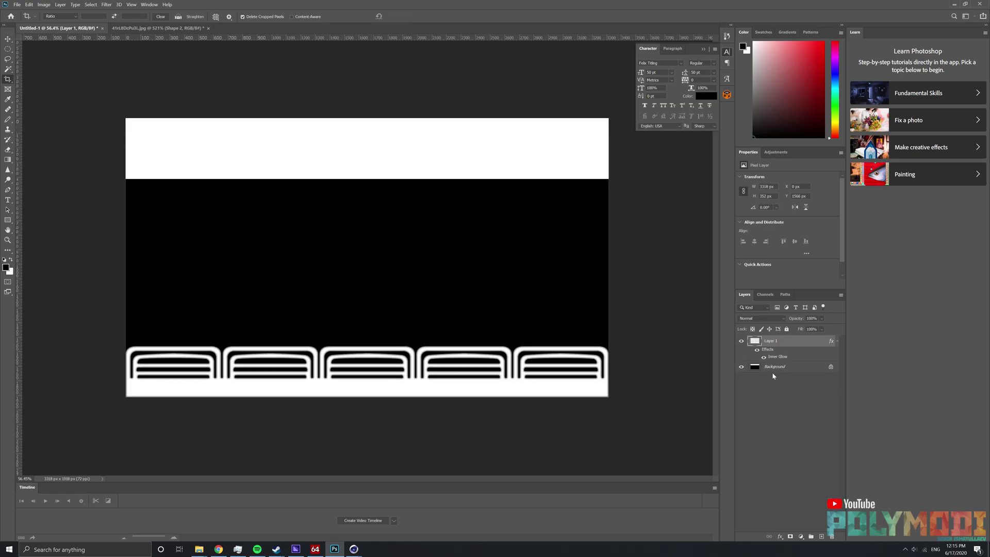
pyautogui.click(771, 371)
pyautogui.hotkey('ctrl', 'BackSpace')
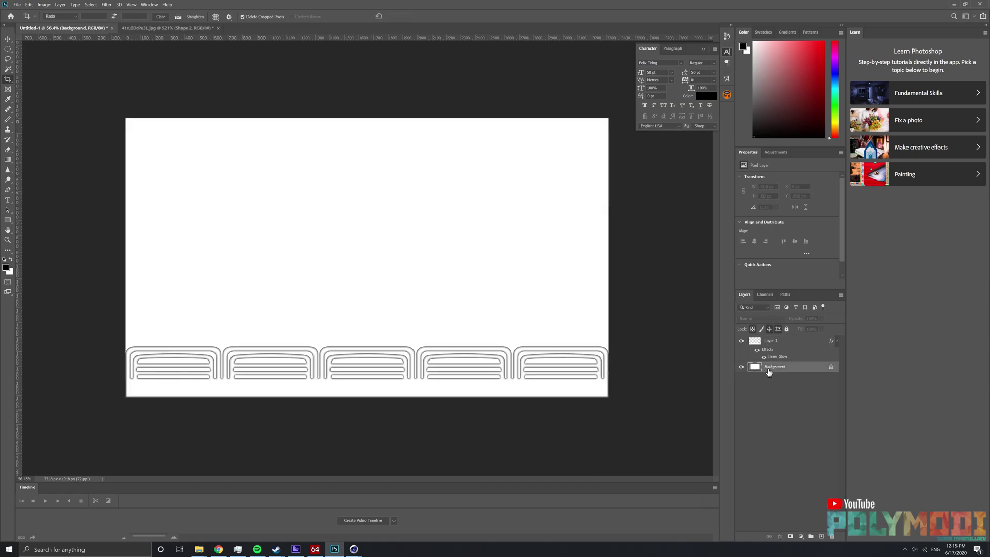
pyautogui.hotkey('alt', 'BackSpace')
# Open the s-l300.png cap photo in Photoshop from File Explorer.
pyautogui.click(154, 27)
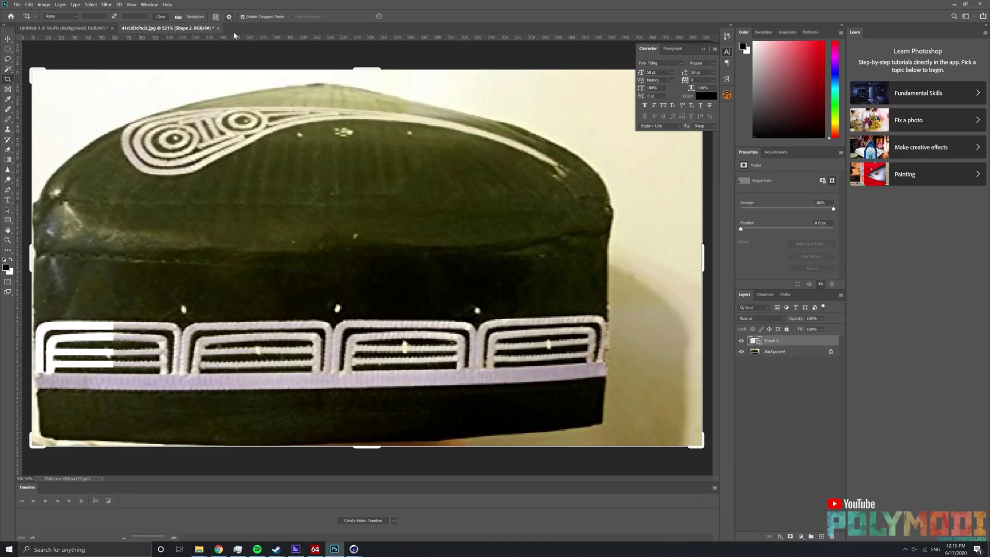
pyautogui.hotkey('alt', 'Tab')
pyautogui.moveTo(302, 214); pyautogui.dragTo(340, 26)
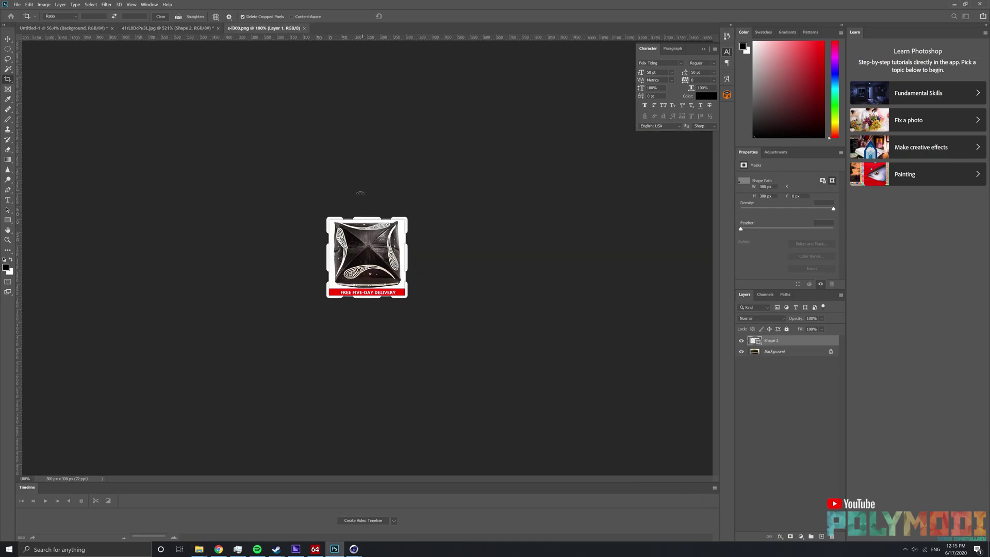
pyautogui.press('p')
pyautogui.keyDown('alt'); pyautogui.scroll(5, 364, 258); pyautogui.keyUp('alt')
pyautogui.keyDown('alt'); pyautogui.scroll(4, 294, 394); pyautogui.keyUp('alt')
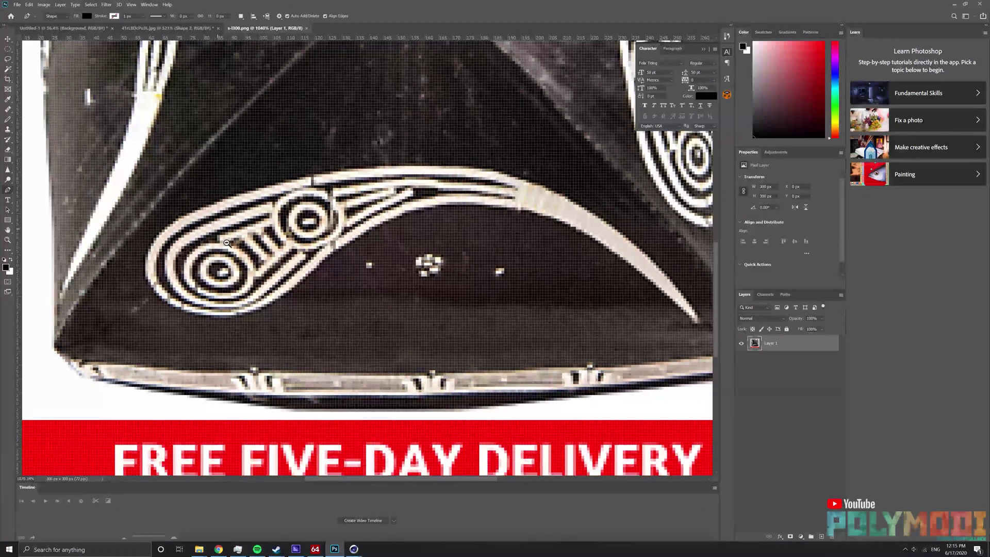
# Trace a Pen shape outline around the motif's curved stripe and close it.
pyautogui.moveTo(501, 263); pyautogui.dragTo(444, 268)
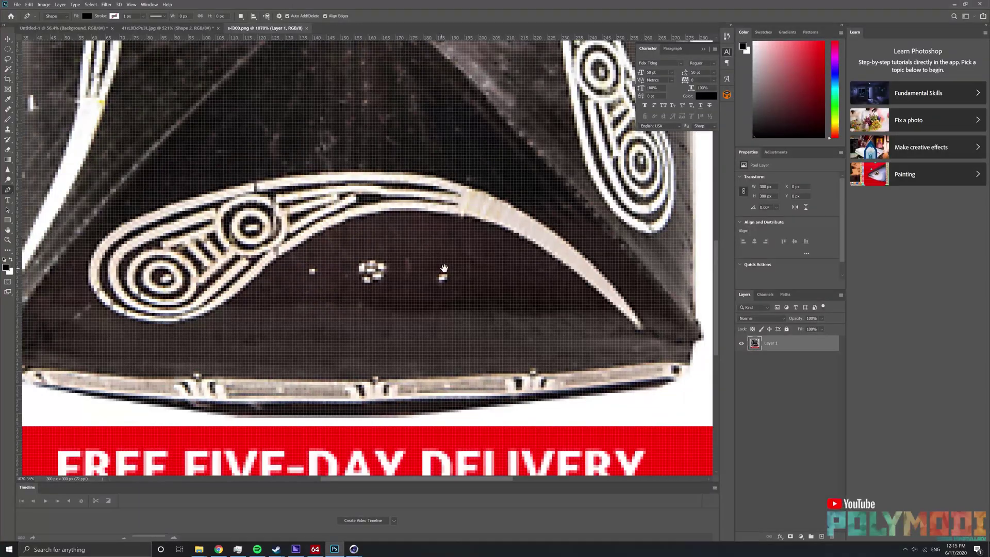
pyautogui.click(643, 336)
pyautogui.keyDown('alt'); pyautogui.scroll(2, 645, 330); pyautogui.keyUp('alt')
pyautogui.click(621, 313)
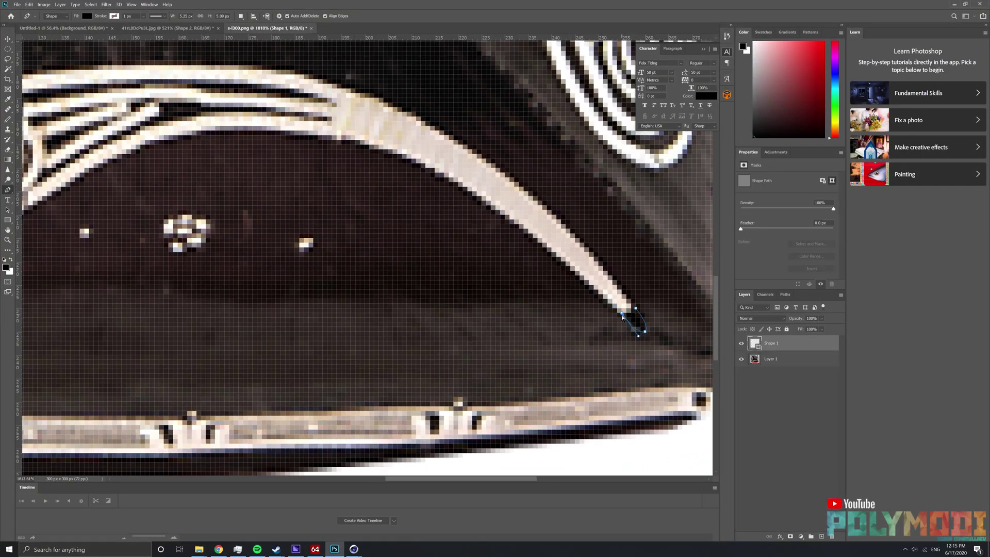
pyautogui.keyDown('alt'); pyautogui.scroll(-2, 621, 314); pyautogui.keyUp('alt')
pyautogui.click(451, 216)
pyautogui.click(299, 250)
pyautogui.click(258, 283)
pyautogui.moveTo(182, 322); pyautogui.dragTo(216, 323)
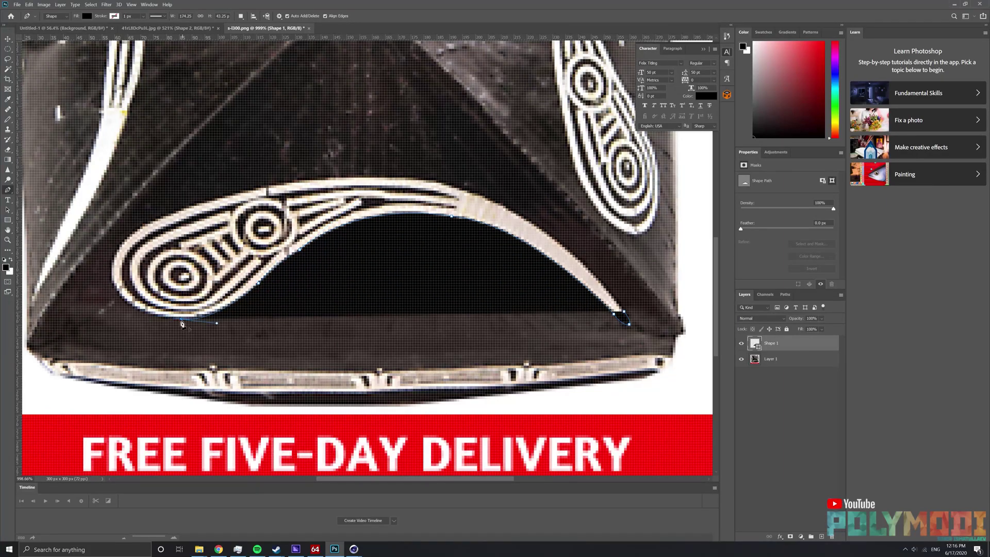
pyautogui.click(111, 260)
# Add edge anchors, set the shape to 49% opacity, and set new paths to subtract.
pyautogui.click(179, 211)
pyautogui.click(416, 177)
pyautogui.click(614, 313)
pyautogui.press('4')
pyautogui.press('9')
pyautogui.click(240, 16)
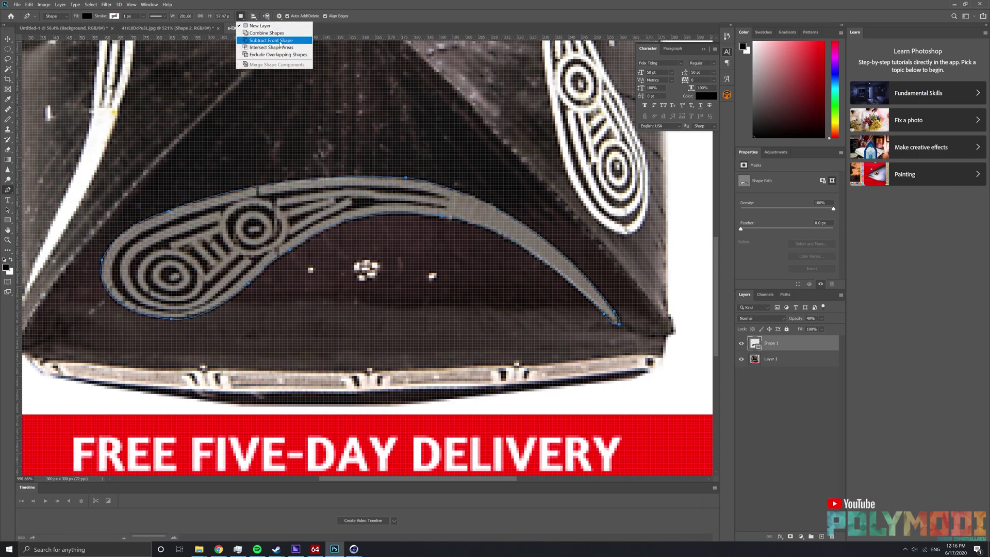
pyautogui.keyDown('alt'); pyautogui.scroll(-1, 361, 232); pyautogui.keyUp('alt')
pyautogui.click(271, 41)
pyautogui.keyDown('alt'); pyautogui.scroll(2, 558, 209); pyautogui.keyUp('alt')
# Start a second shape along the inner stripe, hiding the first and using 39% opacity.
pyautogui.moveTo(329, 203); pyautogui.dragTo(375, 181)
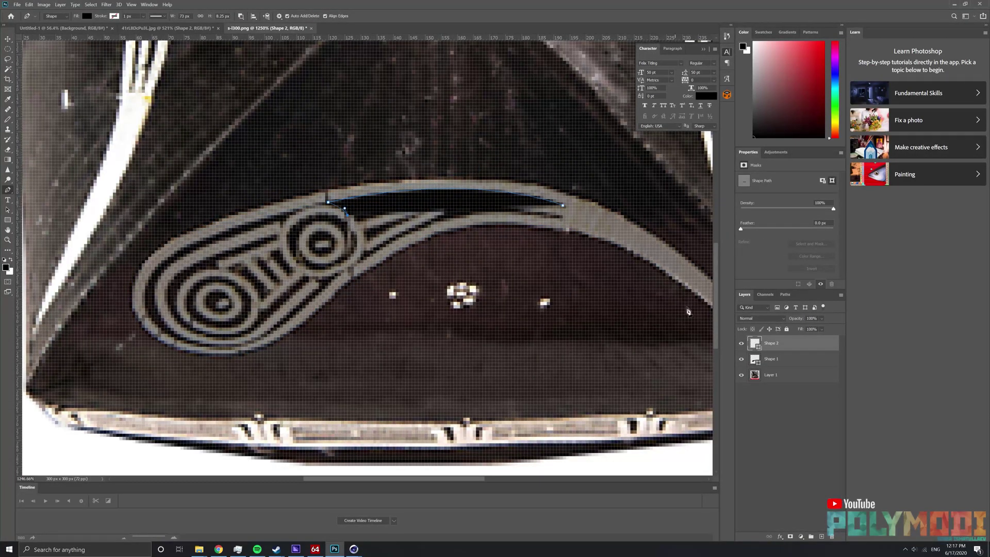
pyautogui.press('2')
pyautogui.press('1')
pyautogui.click(742, 359)
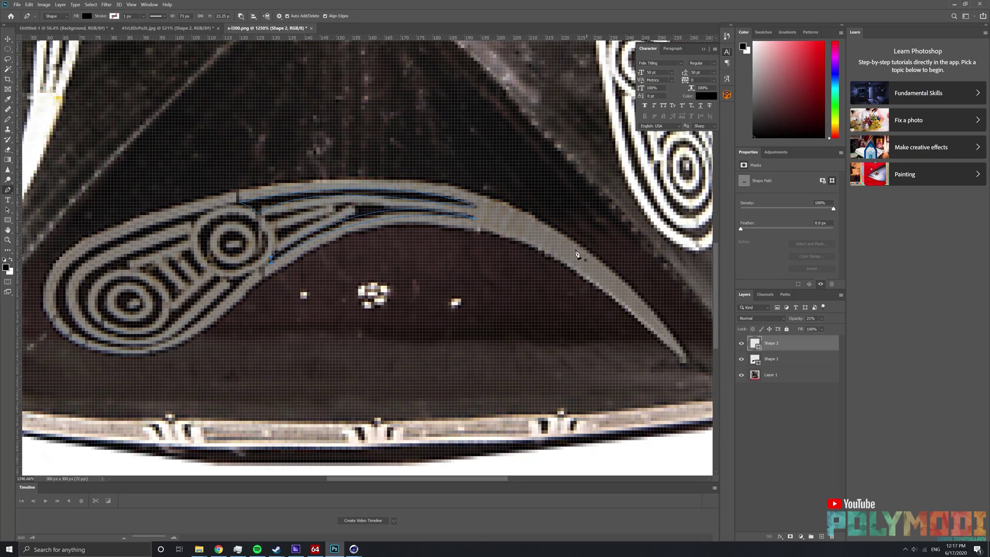
pyautogui.press('0')
pyautogui.click(332, 234)
pyautogui.press('3')
pyautogui.press('9')
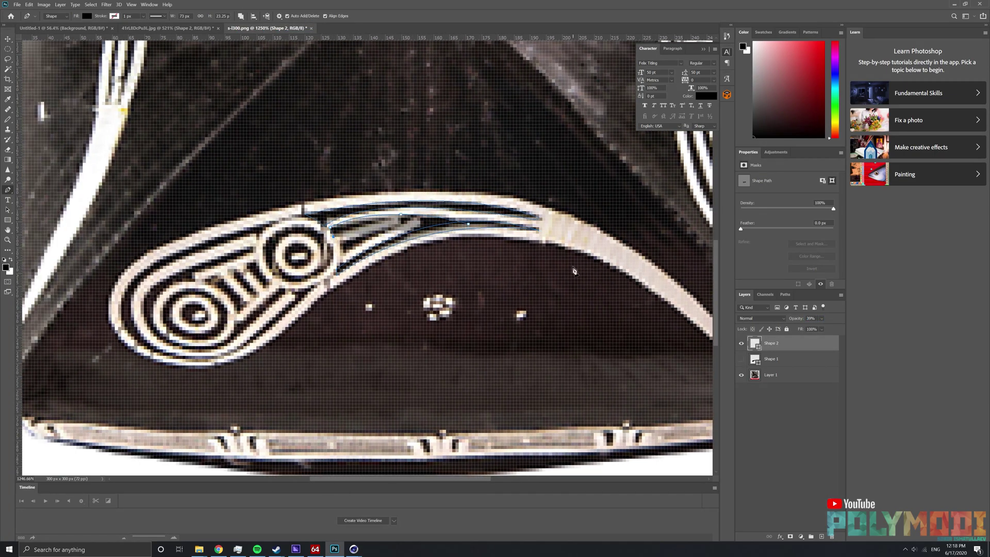
pyautogui.hscroll(-2, 493, 235)
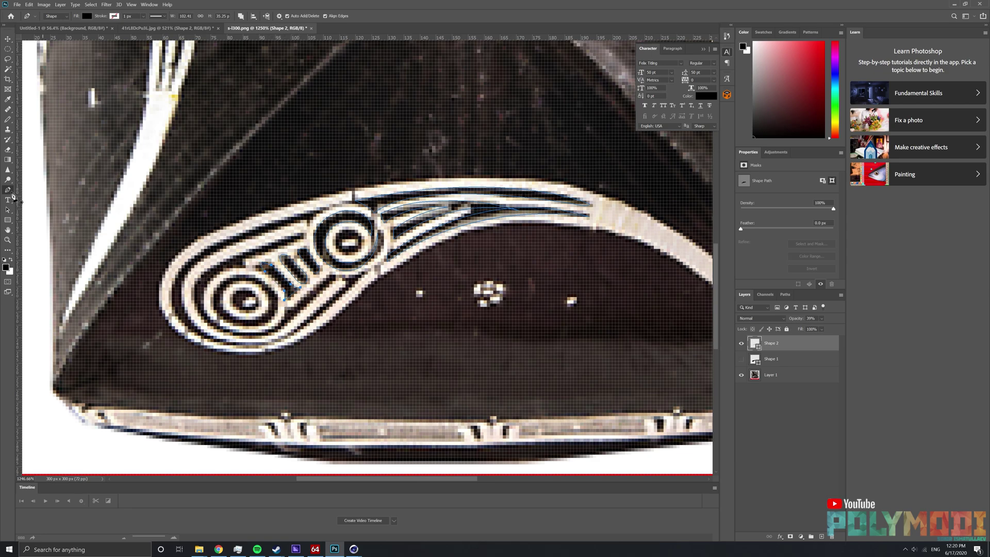
# Trace around the bottom of the inner loop and up its outer left edge.
pyautogui.click(248, 336)
pyautogui.click(335, 274)
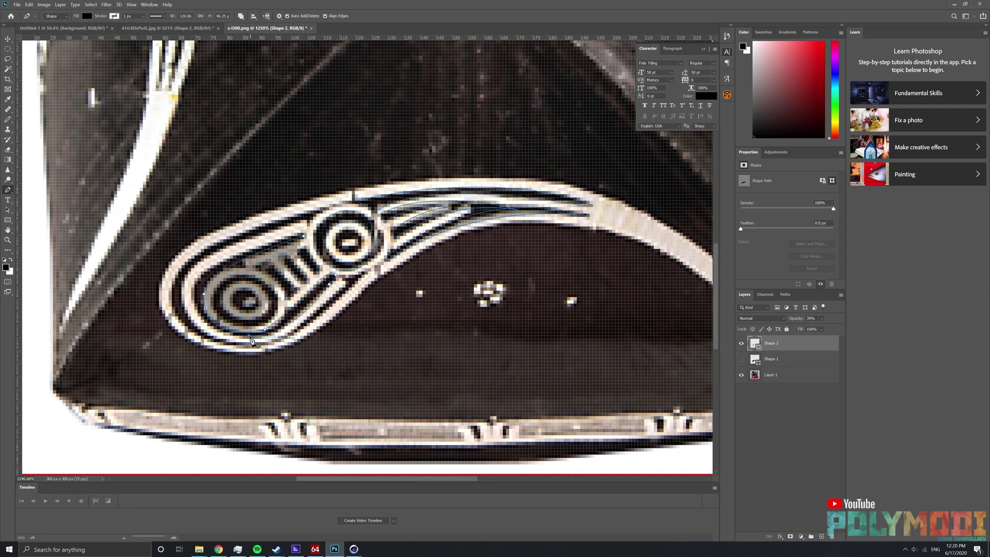
pyautogui.click(205, 267)
pyautogui.click(172, 309)
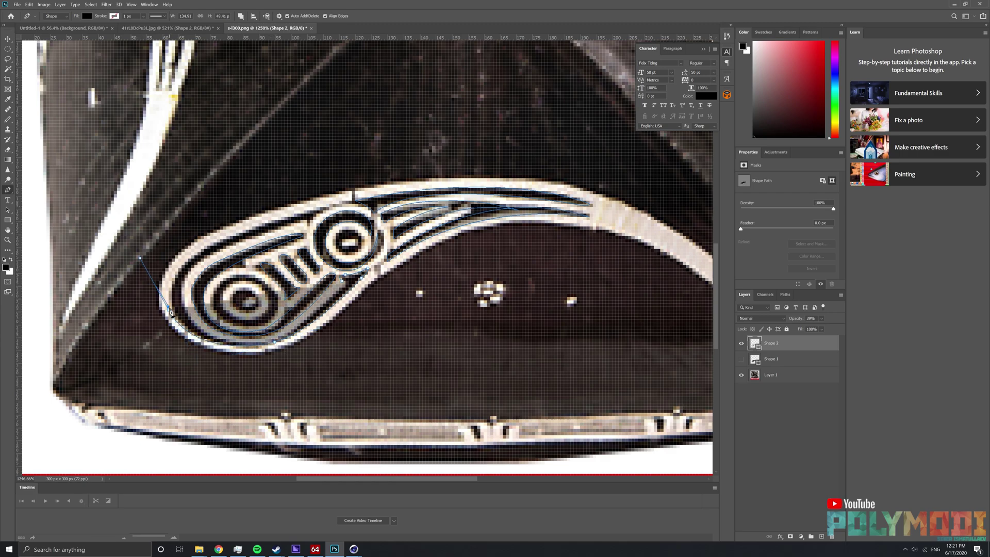
pyautogui.click(180, 269)
pyautogui.click(198, 251)
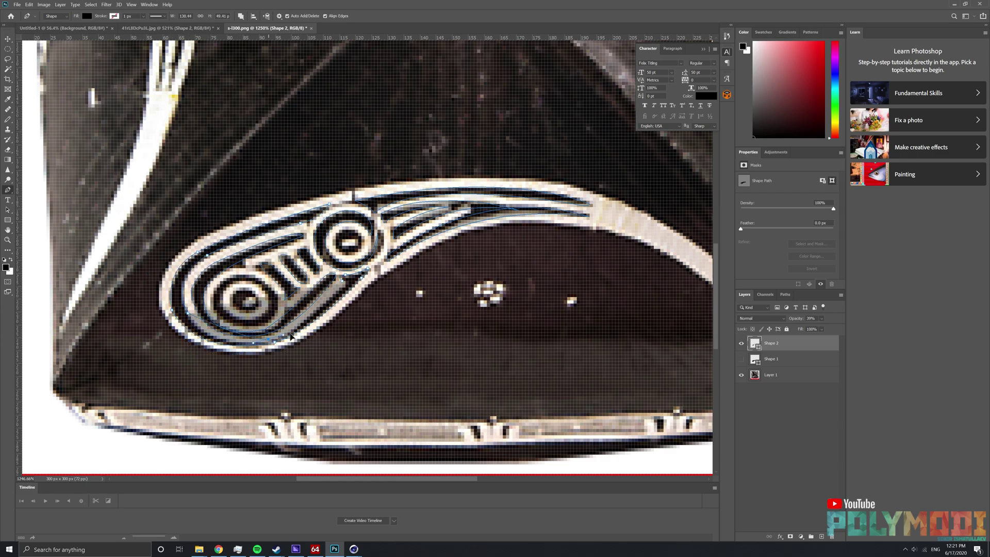
pyautogui.keyDown('alt'); pyautogui.scroll(2, 207, 258); pyautogui.keyUp('alt')
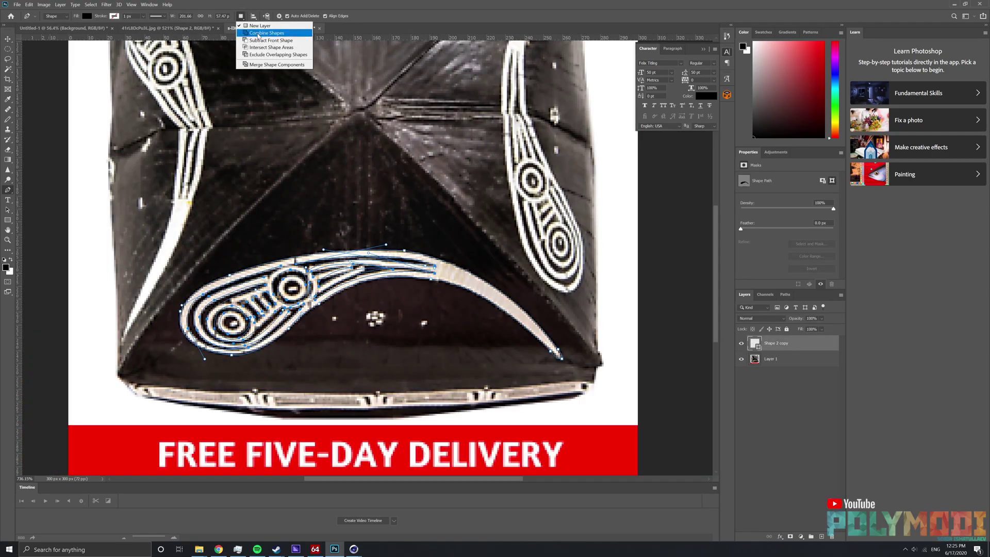
# Make the shape fill outside the path and smooth the curve around the left circle.
pyautogui.click(258, 35)
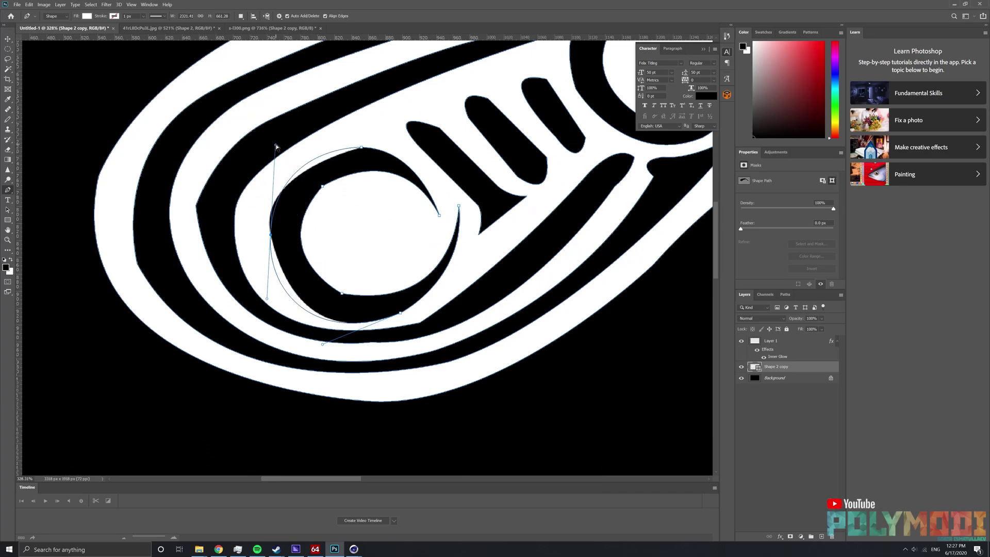
pyautogui.moveTo(277, 146); pyautogui.dragTo(341, 143)
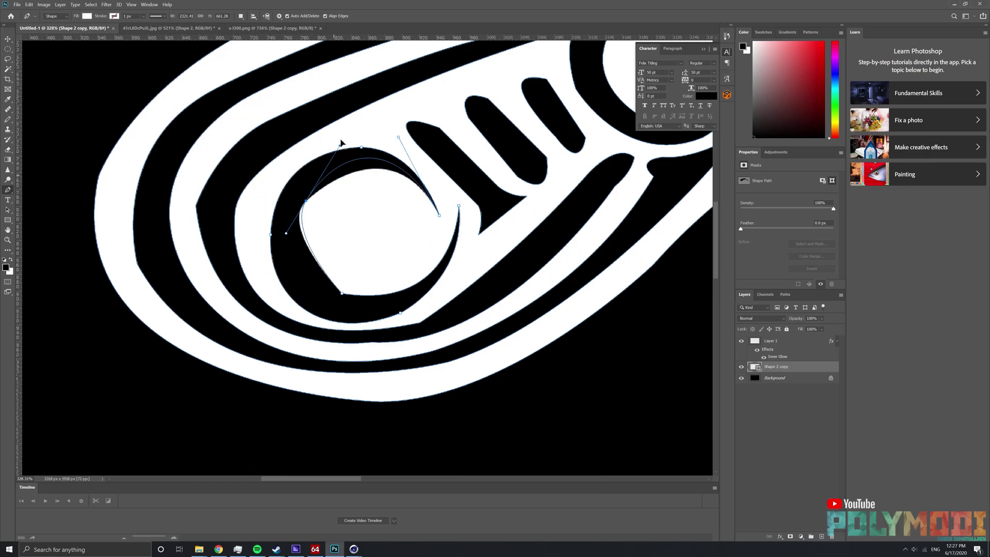
pyautogui.click(343, 293)
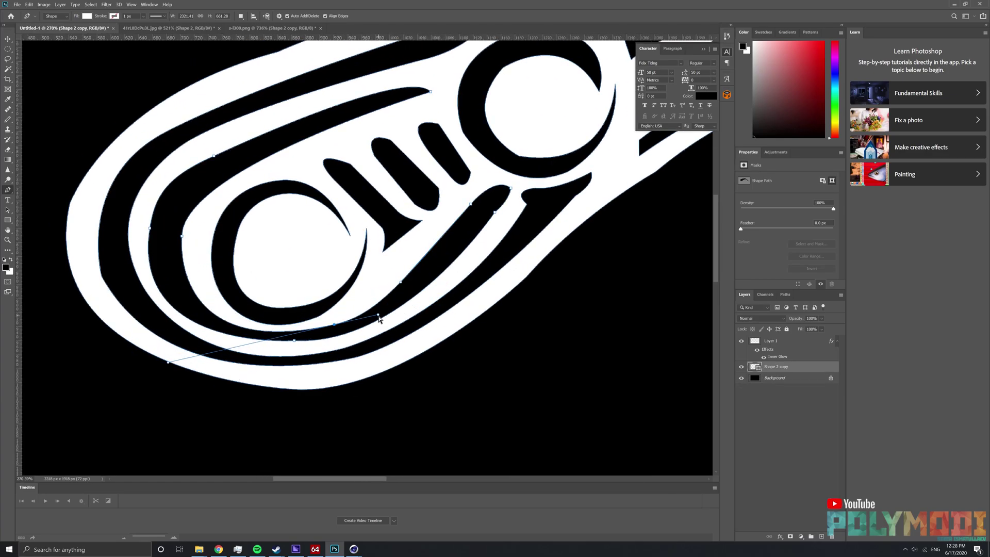
pyautogui.keyDown('alt'); pyautogui.scroll(-3, 216, 179); pyautogui.keyUp('alt')
pyautogui.keyDown('alt'); pyautogui.scroll(-4, 324, 253); pyautogui.keyUp('alt')
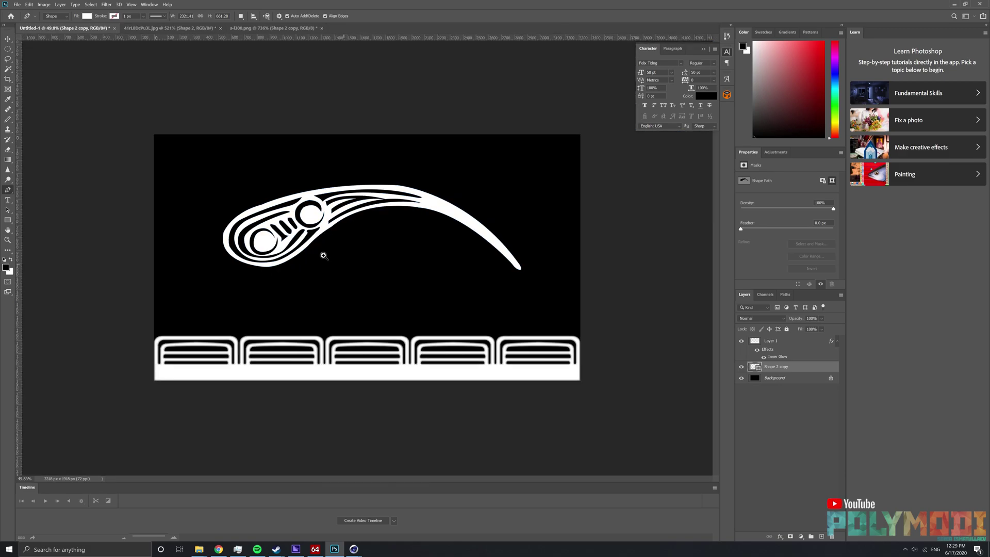
pyautogui.keyDown('alt'); pyautogui.scroll(6, 324, 253); pyautogui.keyUp('alt')
pyautogui.rightClick(321, 244)
pyautogui.keyDown('alt'); pyautogui.scroll(-4, 322, 248); pyautogui.keyUp('alt')
pyautogui.keyDown('alt'); pyautogui.scroll(3, 356, 301); pyautogui.keyUp('alt')
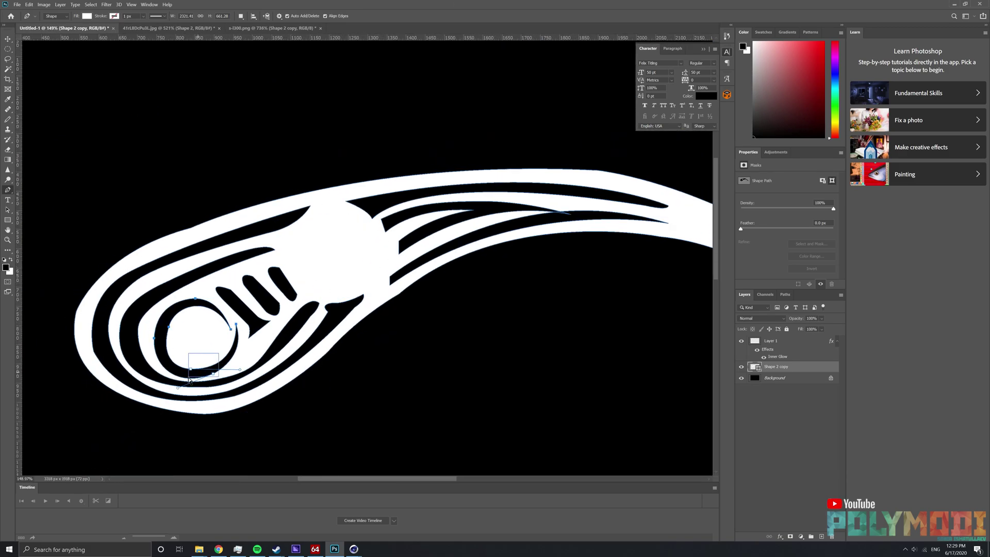
# Duplicate the circle into the motif's upper lobe and resize it with Free Transform.
pyautogui.keyDown('ctrl'); pyautogui.keyDown('alt'); pyautogui.moveTo(228, 359); pyautogui.dragTo(365, 277); pyautogui.keyUp('alt'); pyautogui.keyUp('ctrl')
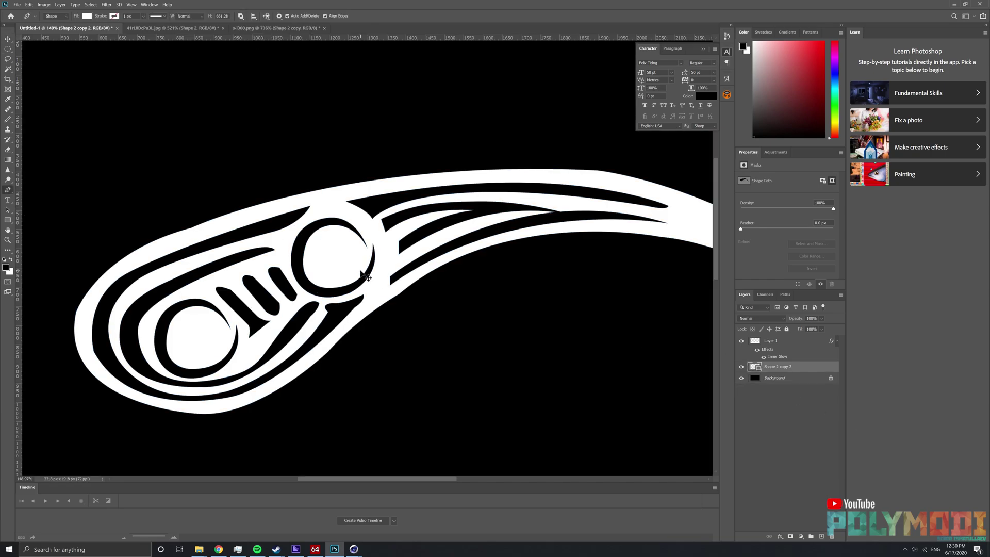
pyautogui.hotkey('ctrl', 't')
pyautogui.keyDown('alt'); pyautogui.scroll(-5, 361, 266); pyautogui.keyUp('alt')
pyautogui.press('Return')
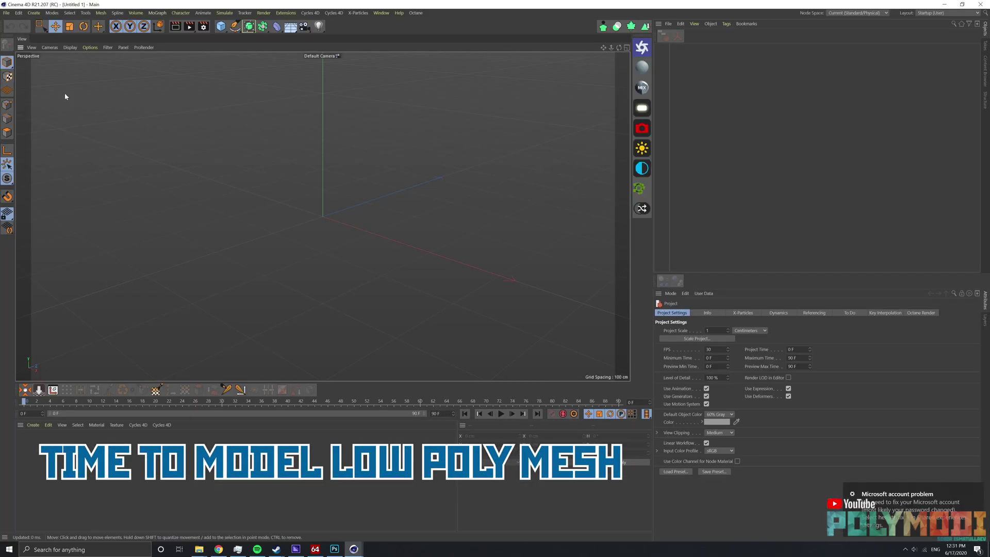
# Draw the cap profile spline with Spline Pen in the maximized Front view.
pyautogui.click(234, 26)
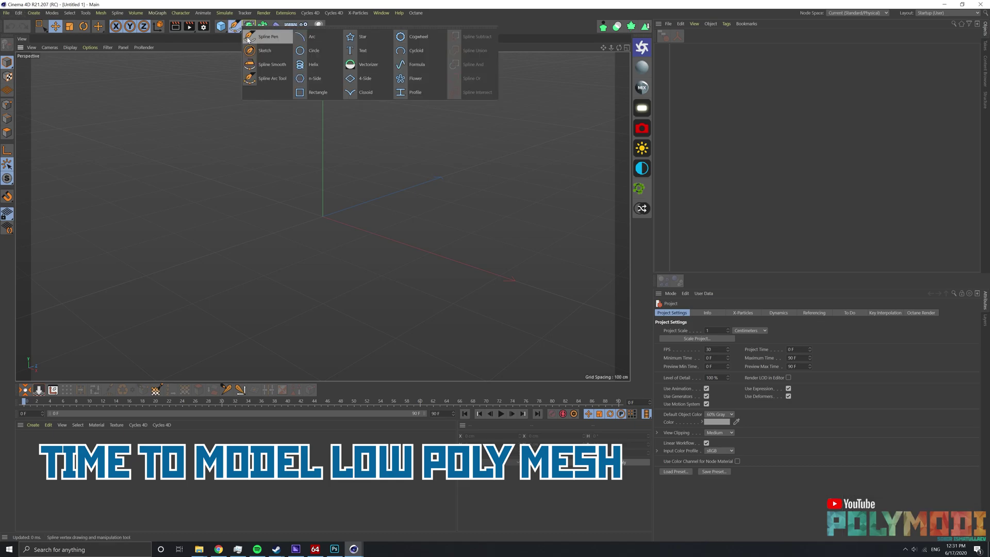
pyautogui.press('F5')
pyautogui.middleClick(423, 229)
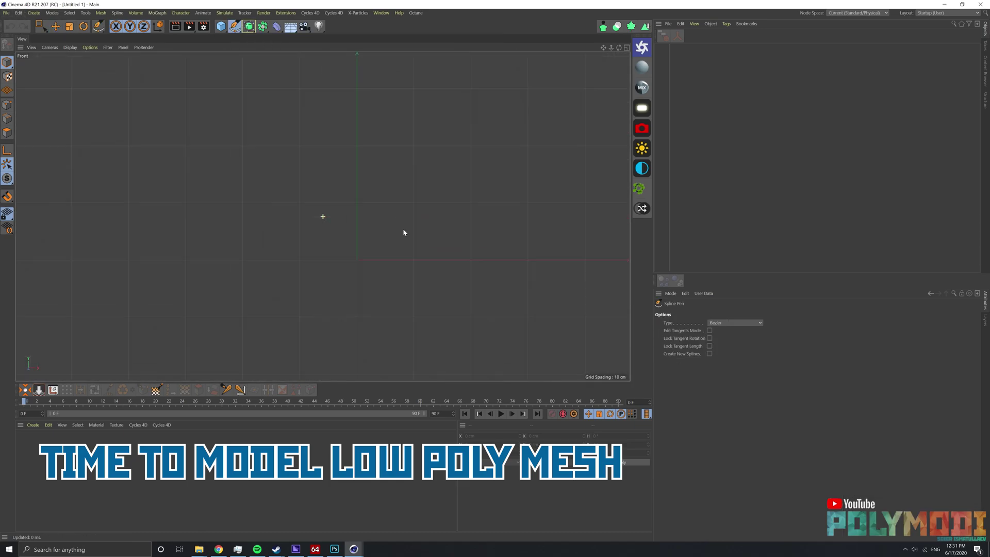
pyautogui.click(242, 273)
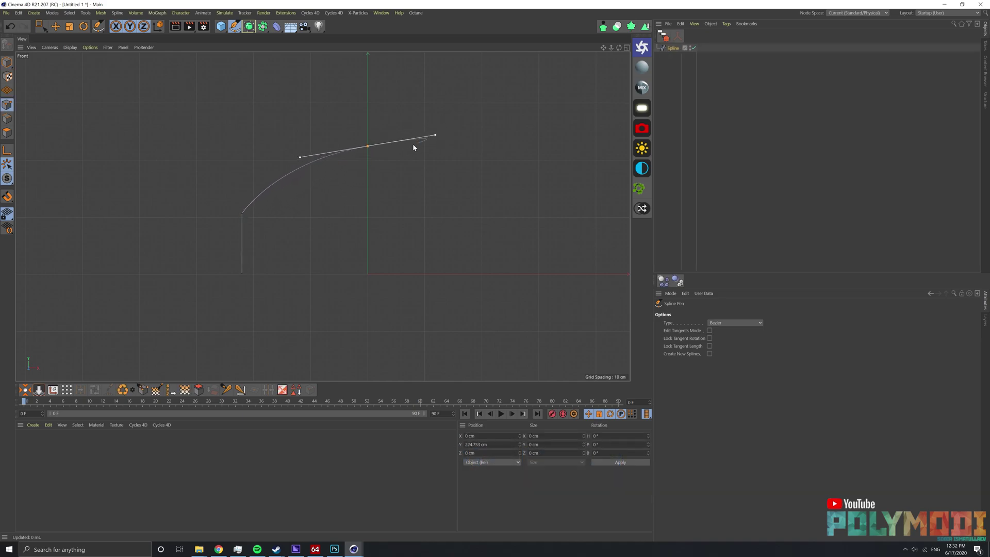
pyautogui.moveTo(434, 141); pyautogui.dragTo(435, 134)
pyautogui.rightClick(463, 136)
pyautogui.press('Escape')
# Raise the two curve points and lengthen their tangents to bend the sloped top.
pyautogui.click(670, 48)
pyautogui.press('e')
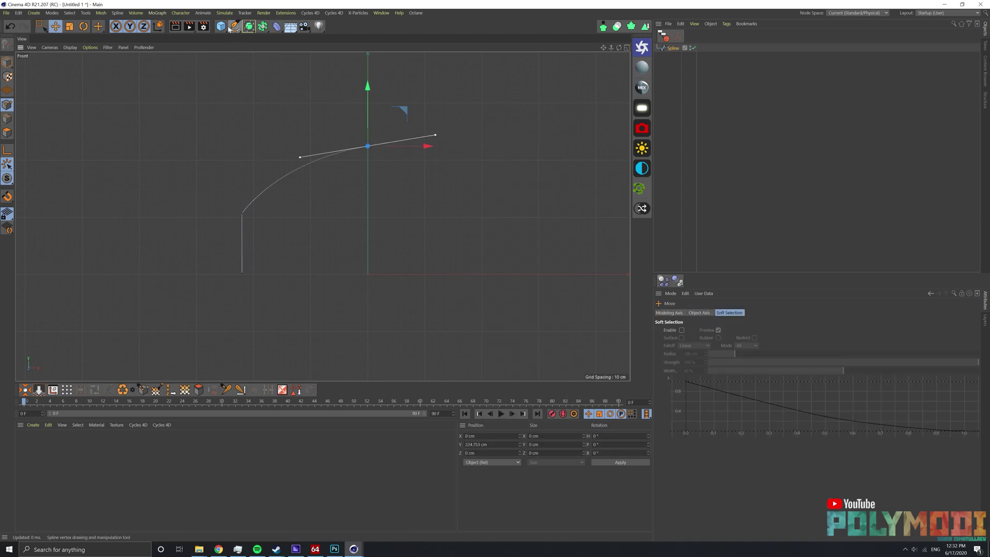
pyautogui.click(242, 212)
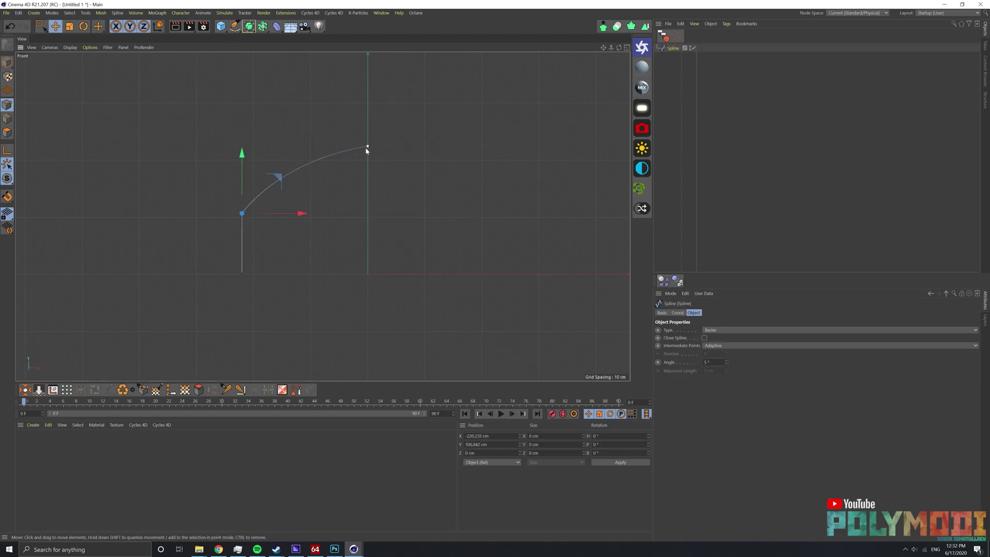
pyautogui.keyDown('shift'); pyautogui.click(365, 147); pyautogui.keyUp('shift')
pyautogui.moveTo(304, 135)
pyautogui.mouseDown()
pyautogui.moveTo(306, 104)
pyautogui.moveTo(303, 119)
pyautogui.mouseUp()
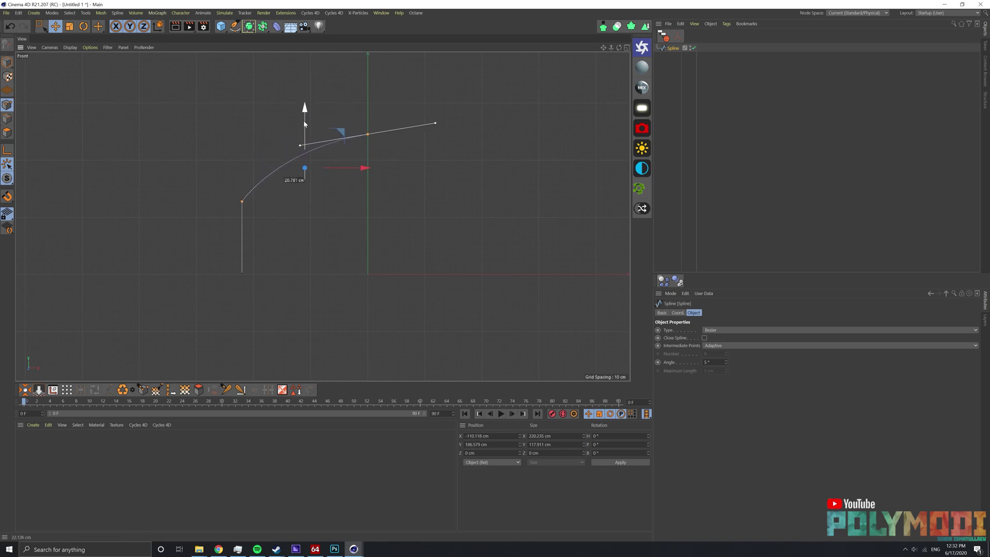
pyautogui.moveTo(304, 156); pyautogui.dragTo(303, 153)
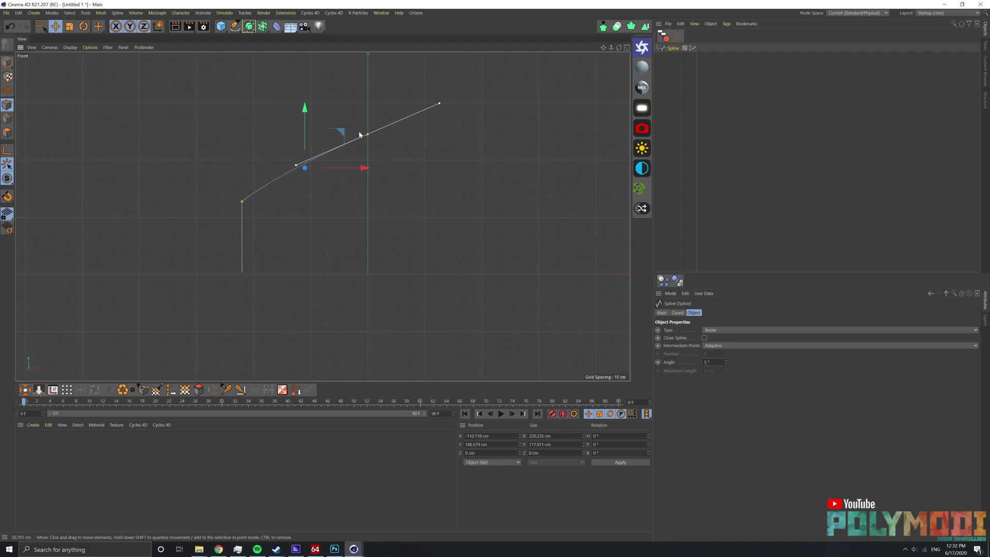
pyautogui.click(722, 147)
pyautogui.hotkey('ctrl', 'z')
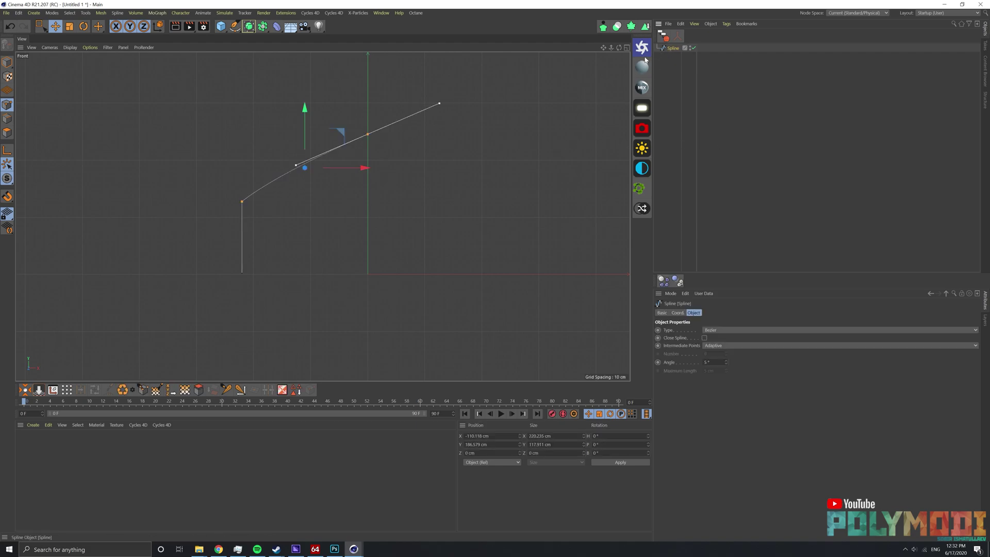
pyautogui.click(249, 27)
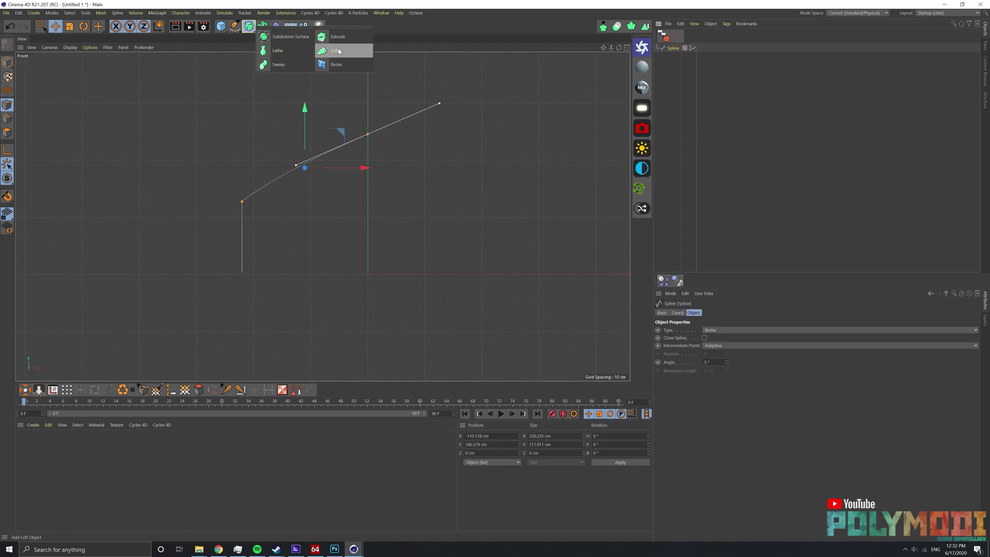
# Lathe the spline into a cap mesh and set the Lathe Subdivision to 4.
pyautogui.keyDown('alt'); pyautogui.click(278, 50); pyautogui.keyUp('alt')
pyautogui.middleClick(309, 155)
pyautogui.middleClick(308, 86)
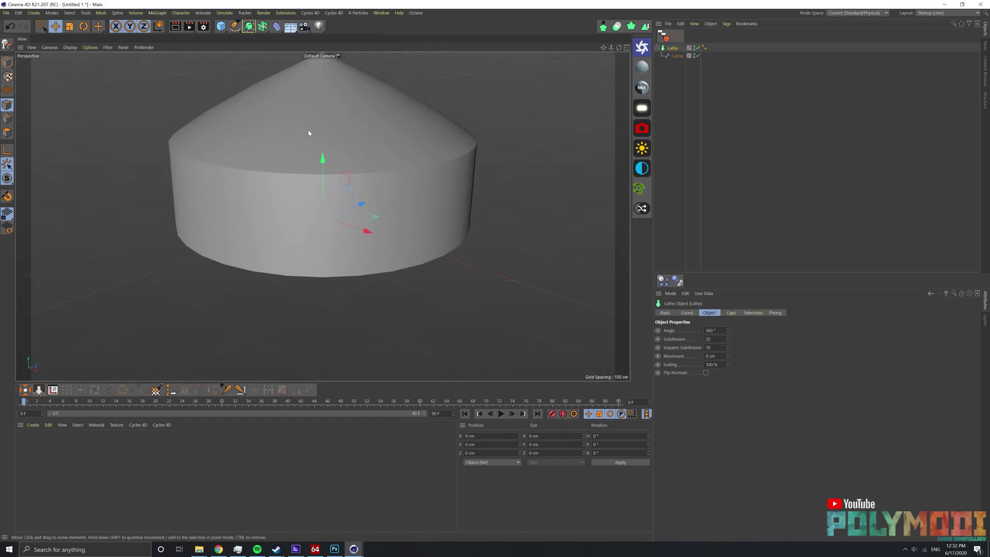
pyautogui.moveTo(308, 86)
pyautogui.keyDown('alt'); pyautogui.mouseDown()
pyautogui.moveTo(351, 160)
pyautogui.moveTo(363, 222)
pyautogui.mouseUp(); pyautogui.keyUp('alt')
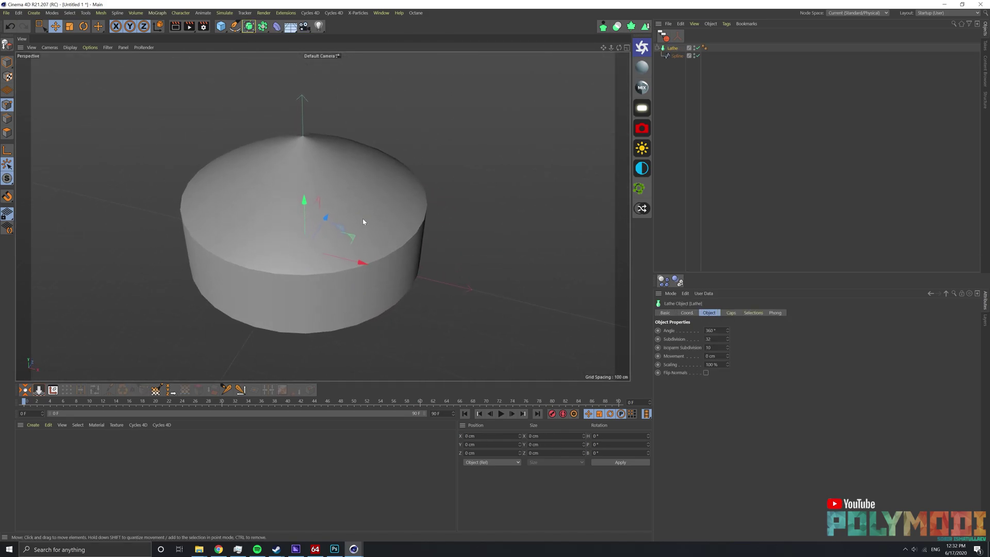
pyautogui.moveTo(727, 339); pyautogui.dragTo(706, 342)
pyautogui.click(728, 341)
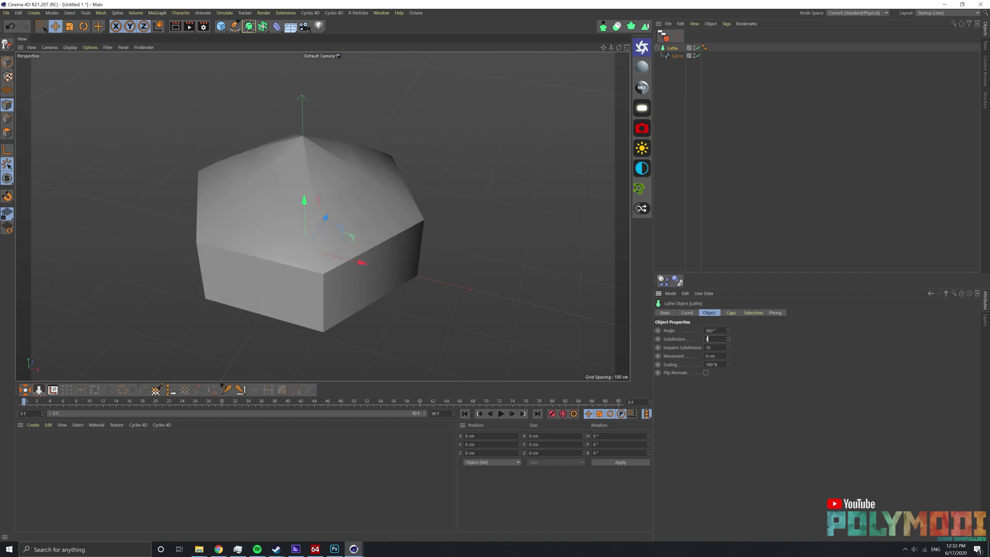
pyautogui.click(727, 341)
# Switch the viewport display to Gouraud Shading (Lines) to see the pyramid roof.
pyautogui.moveTo(330, 227)
pyautogui.keyDown('alt'); pyautogui.mouseDown()
pyautogui.moveTo(353, 270)
pyautogui.moveTo(405, 226)
pyautogui.moveTo(358, 185)
pyautogui.moveTo(338, 183)
pyautogui.moveTo(365, 185)
pyautogui.moveTo(306, 304)
pyautogui.moveTo(329, 252)
pyautogui.moveTo(309, 232)
pyautogui.mouseUp(); pyautogui.keyUp('alt')
pyautogui.click(70, 46)
pyautogui.click(88, 66)
pyautogui.keyDown('alt'); pyautogui.moveTo(194, 202); pyautogui.dragTo(267, 277); pyautogui.keyUp('alt')
# Make the Lathe editable and add a Loop/Path Cut at 50% around the cap's sides.
pyautogui.press('c')
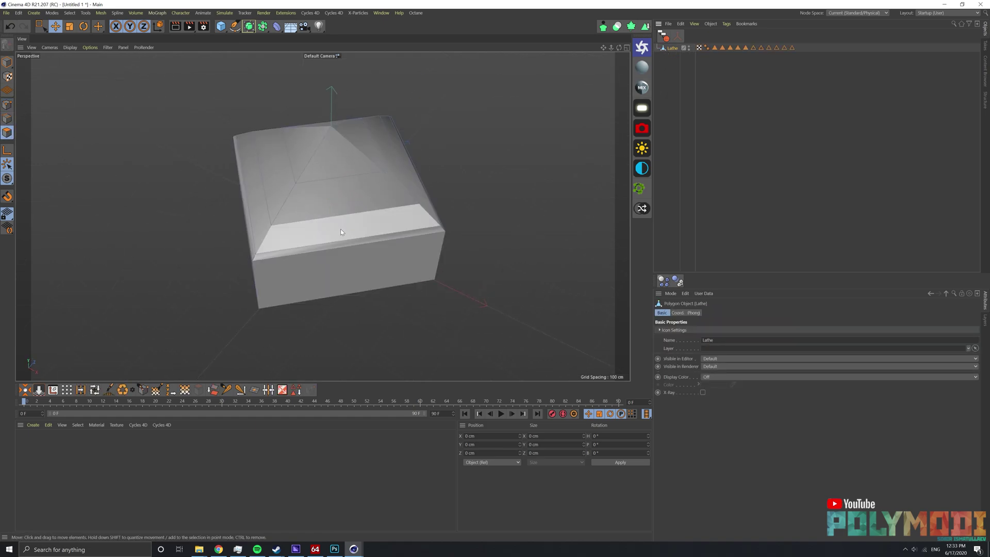
pyautogui.press('k')
pyautogui.press('l')
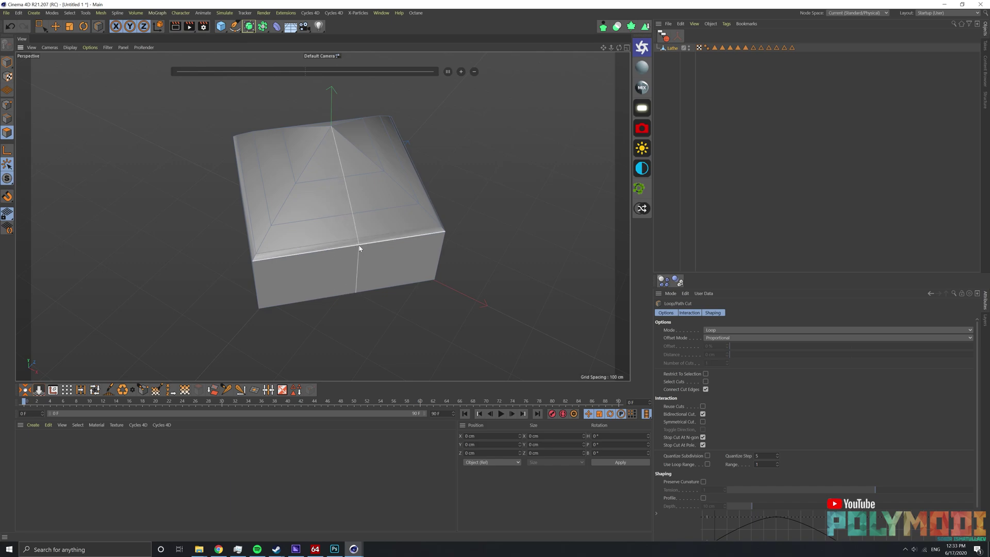
pyautogui.click(357, 250)
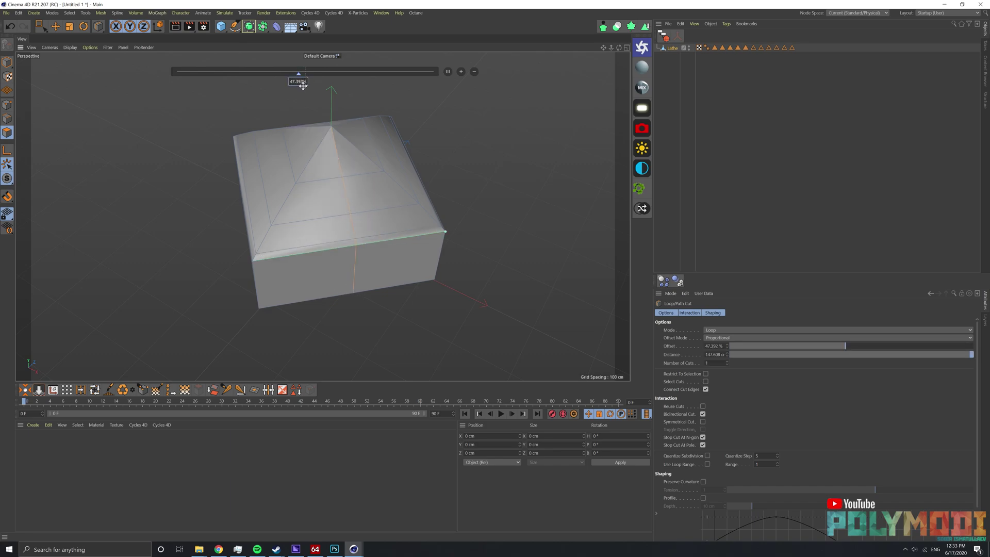
pyautogui.moveTo(303, 85); pyautogui.dragTo(309, 85)
pyautogui.keyDown('alt'); pyautogui.moveTo(309, 155); pyautogui.dragTo(340, 165); pyautogui.keyUp('alt')
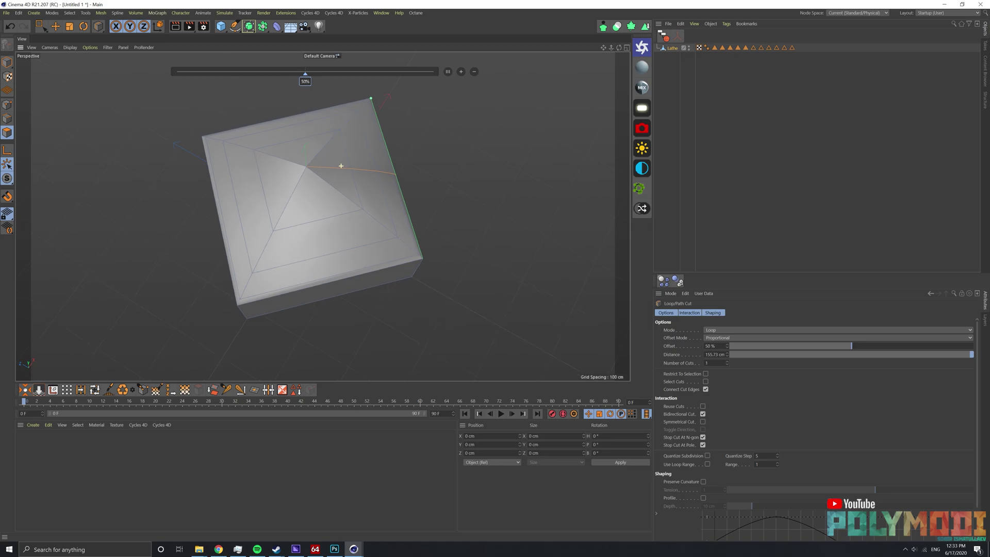
pyautogui.moveTo(305, 73)
pyautogui.mouseDown()
pyautogui.moveTo(294, 74)
pyautogui.moveTo(309, 82)
pyautogui.moveTo(289, 88)
pyautogui.moveTo(311, 247)
pyautogui.moveTo(315, 178)
pyautogui.mouseUp()
pyautogui.press('e')
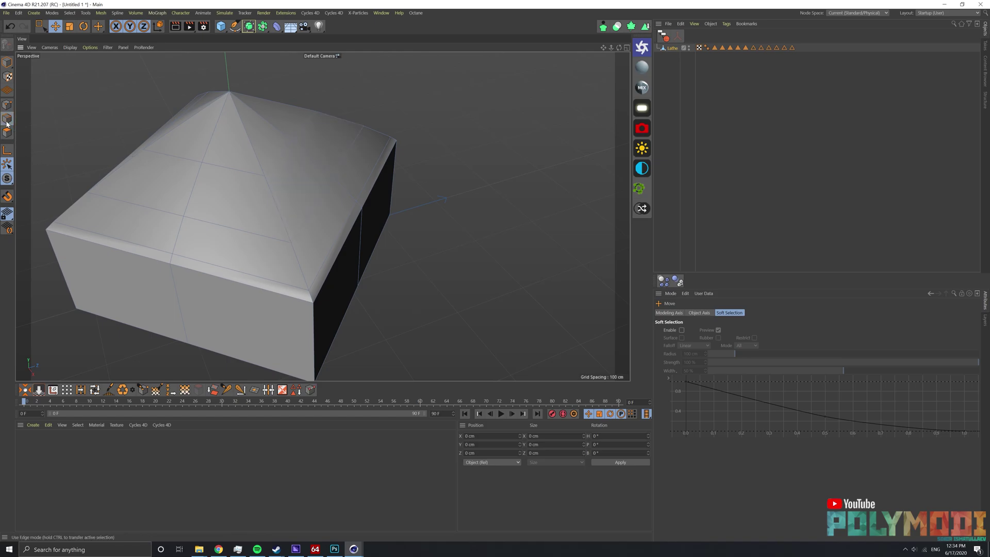
pyautogui.doubleClick(308, 157)
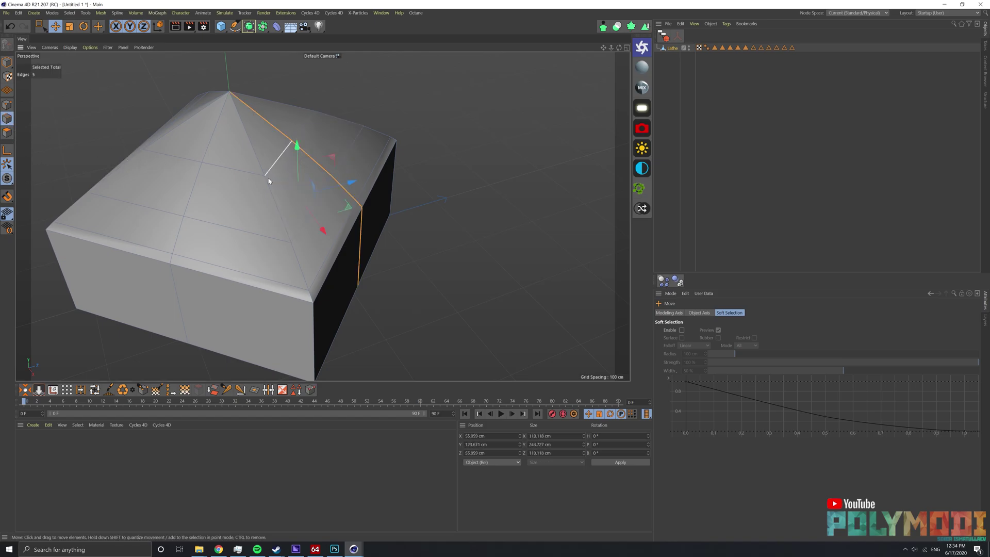
pyautogui.keyDown('shift'); pyautogui.doubleClick(195, 187); pyautogui.keyUp('shift')
pyautogui.moveTo(195, 187)
pyautogui.keyDown('alt'); pyautogui.mouseDown()
pyautogui.moveTo(84, 165)
pyautogui.moveTo(99, 155)
pyautogui.mouseUp(); pyautogui.keyUp('alt')
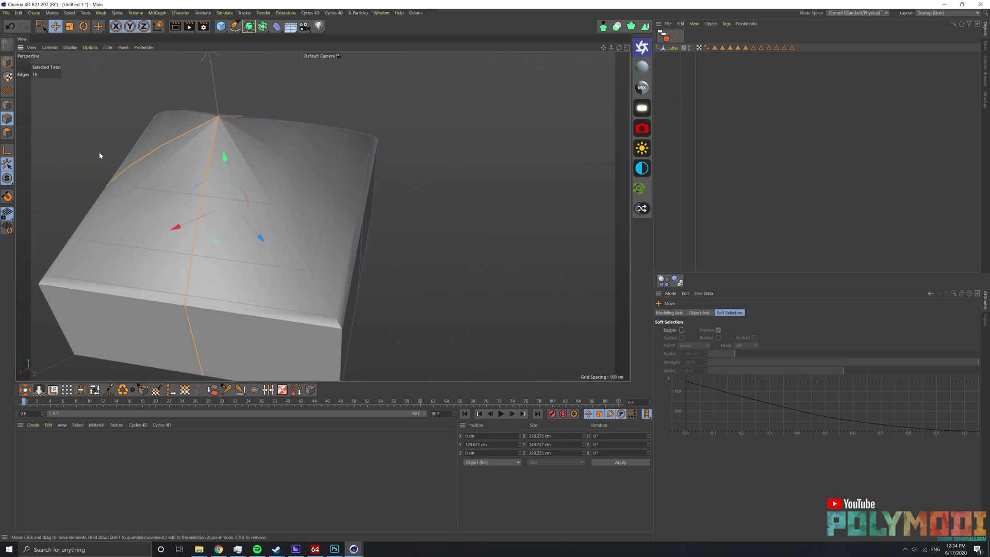
pyautogui.keyDown('shift'); pyautogui.doubleClick(317, 180); pyautogui.keyUp('shift')
pyautogui.moveTo(316, 180)
pyautogui.keyDown('alt'); pyautogui.mouseDown()
pyautogui.moveTo(325, 172)
pyautogui.moveTo(295, 138)
pyautogui.moveTo(332, 221)
pyautogui.mouseUp(); pyautogui.keyUp('alt')
pyautogui.press('u')
pyautogui.press('l')
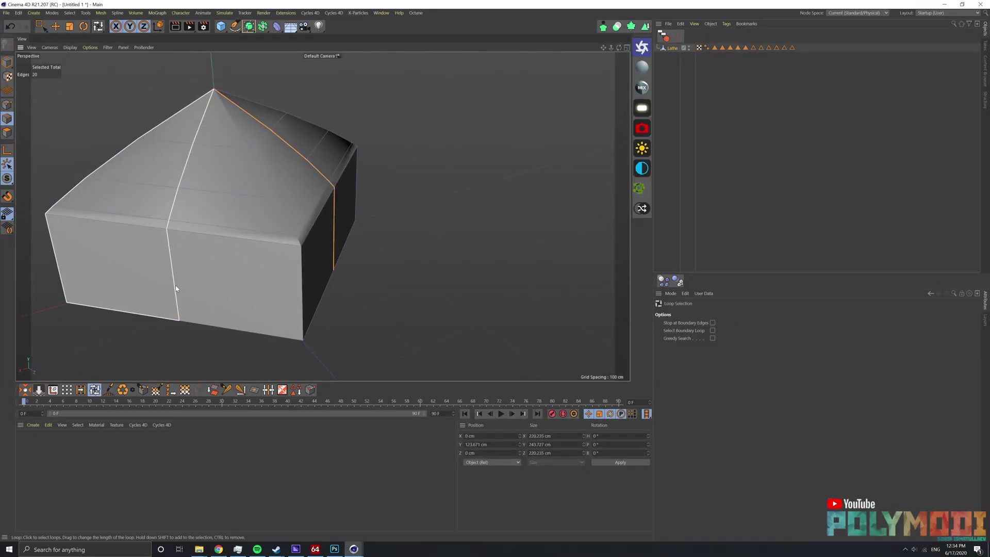
pyautogui.click(81, 389)
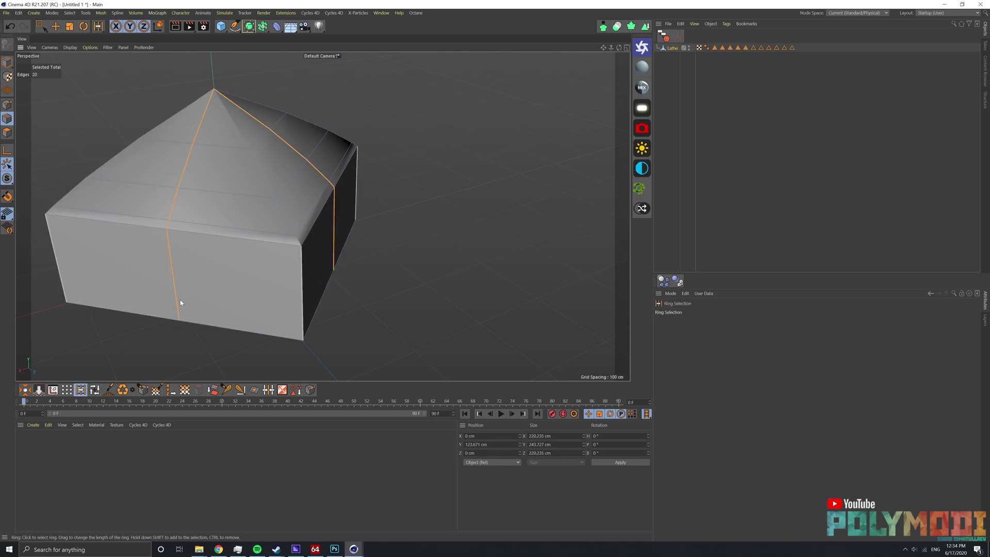
pyautogui.click(40, 29)
pyautogui.click(72, 31)
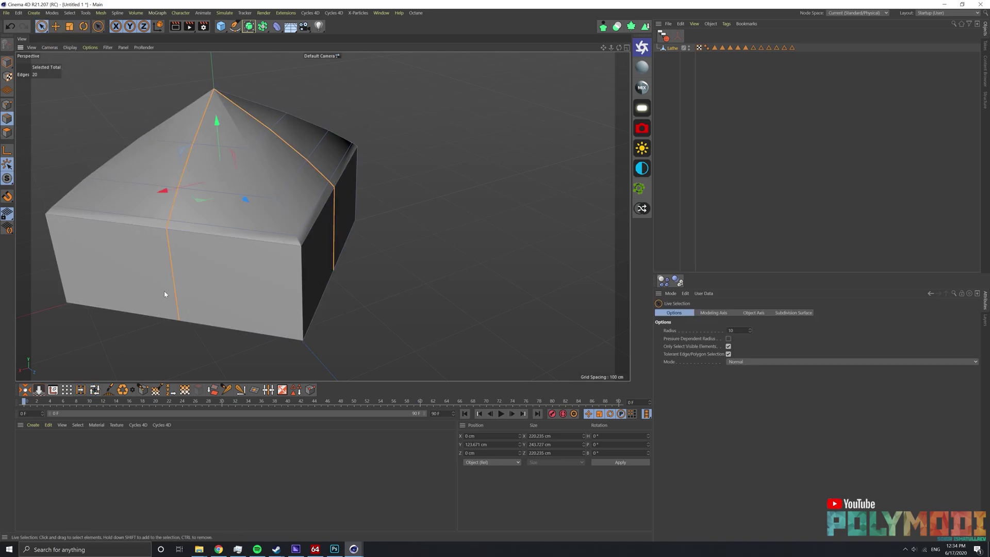
pyautogui.keyDown('ctrl'); pyautogui.click(356, 220); pyautogui.keyUp('ctrl')
pyautogui.moveTo(356, 219)
pyautogui.keyDown('alt'); pyautogui.mouseDown()
pyautogui.moveTo(163, 209)
pyautogui.moveTo(464, 204)
pyautogui.moveTo(79, 287)
pyautogui.moveTo(224, 317)
pyautogui.mouseUp(); pyautogui.keyUp('alt')
pyautogui.keyDown('ctrl'); pyautogui.click(251, 325); pyautogui.keyUp('ctrl')
pyautogui.scroll(3, 230, 213)
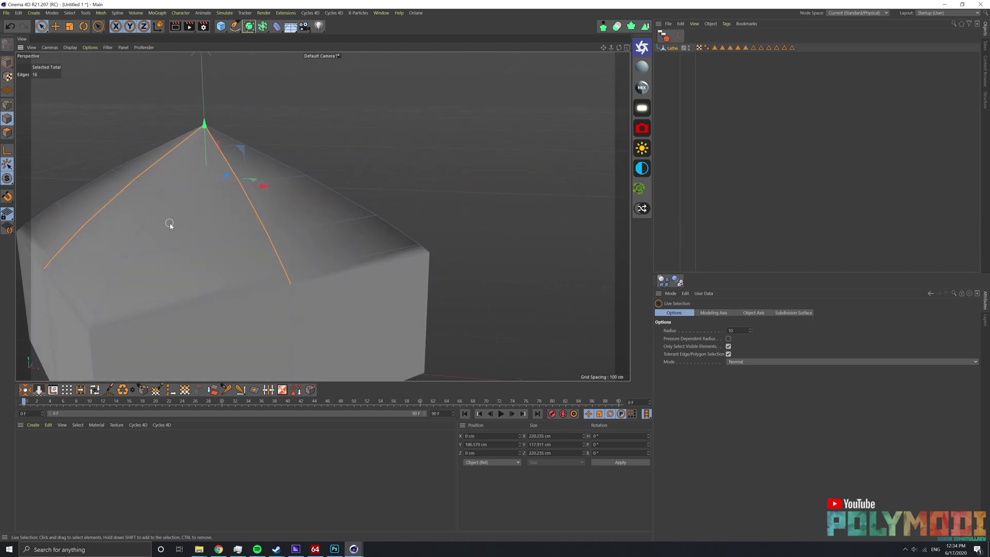
pyautogui.press('t')
pyautogui.moveTo(292, 159)
pyautogui.mouseDown()
pyautogui.moveTo(292, 176)
pyautogui.moveTo(188, 187)
pyautogui.moveTo(220, 194)
pyautogui.moveTo(23, 129)
pyautogui.mouseUp()
pyautogui.hotkey('ctrl', 'z')
pyautogui.hotkey('ctrl', 'shift', 'a')
# Paint-select points near the top of the cap with the Live Selection tool.
pyautogui.click(42, 25)
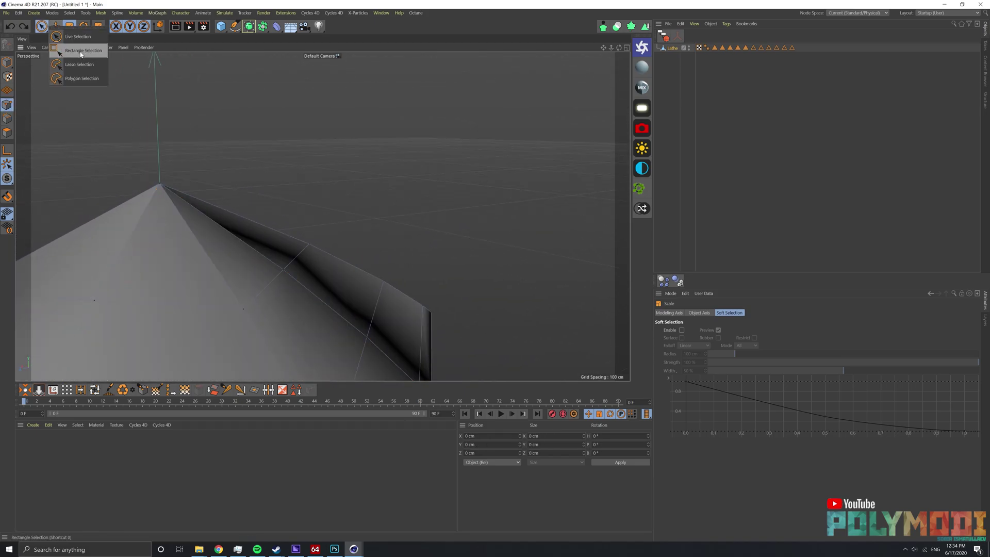
pyautogui.click(77, 37)
pyautogui.click(281, 276)
pyautogui.scroll(3, 310, 299)
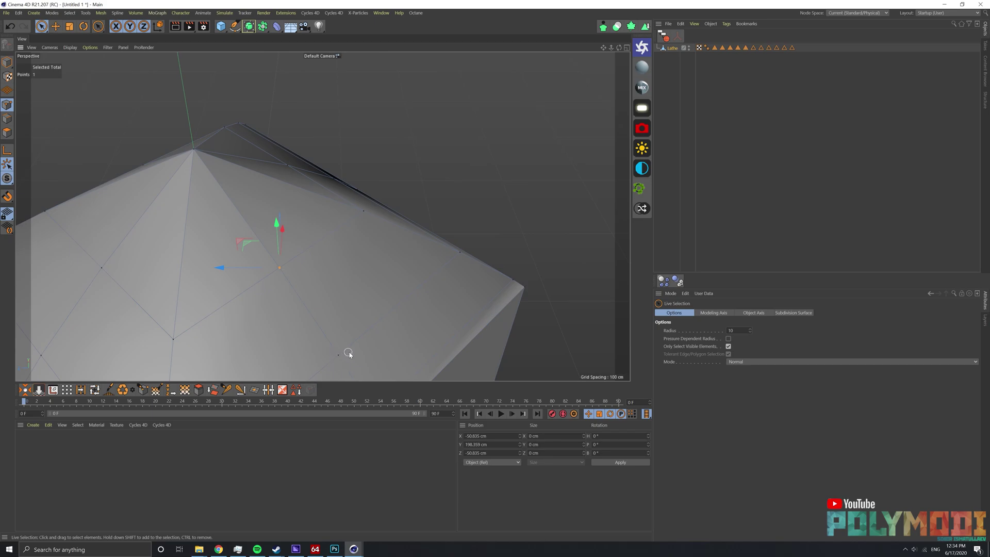
pyautogui.moveTo(348, 354)
pyautogui.keyDown('alt'); pyautogui.mouseDown()
pyautogui.moveTo(297, 297)
pyautogui.moveTo(183, 263)
pyautogui.moveTo(233, 180)
pyautogui.mouseUp(); pyautogui.keyUp('alt')
pyautogui.keyDown('shift'); pyautogui.click(332, 277); pyautogui.keyUp('shift')
pyautogui.press('e')
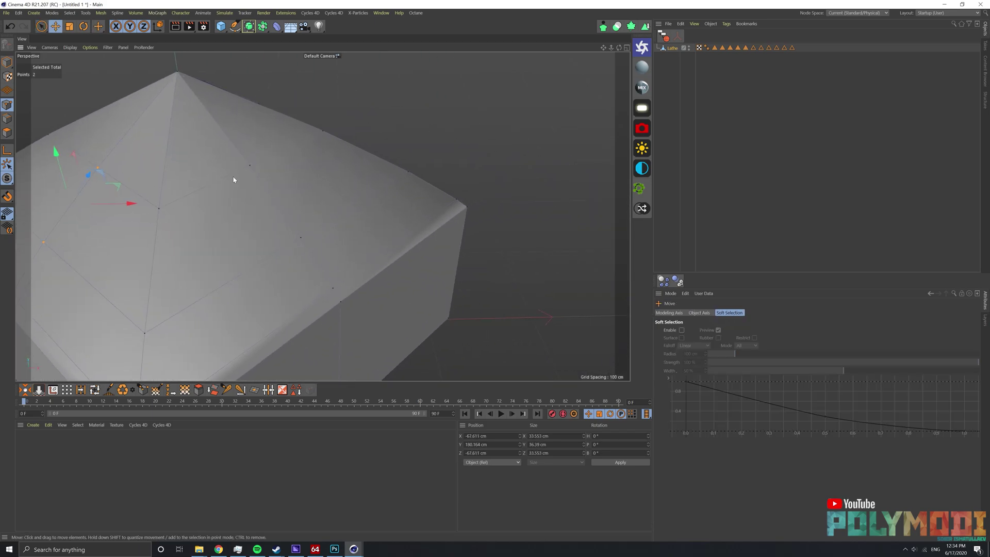
# Add another top point and pull the selected top points slightly inward.
pyautogui.moveTo(336, 217)
pyautogui.keyDown('alt'); pyautogui.mouseDown()
pyautogui.moveTo(388, 133)
pyautogui.moveTo(164, 214)
pyautogui.mouseUp(); pyautogui.keyUp('alt')
pyautogui.keyDown('shift'); pyautogui.click(462, 166); pyautogui.keyUp('shift')
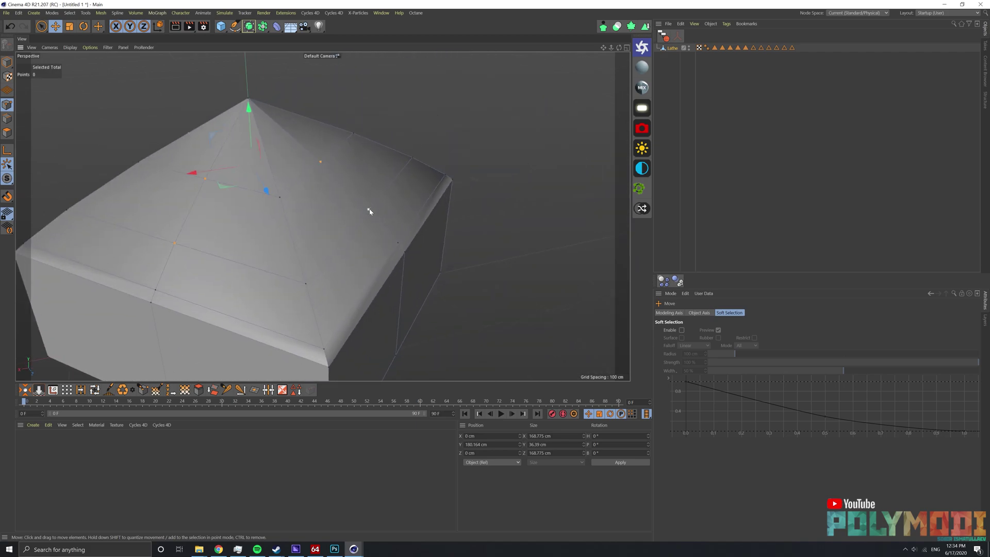
pyautogui.moveTo(369, 211)
pyautogui.keyDown('alt'); pyautogui.mouseDown()
pyautogui.moveTo(361, 170)
pyautogui.moveTo(340, 169)
pyautogui.moveTo(364, 197)
pyautogui.mouseUp(); pyautogui.keyUp('alt')
pyautogui.press('t')
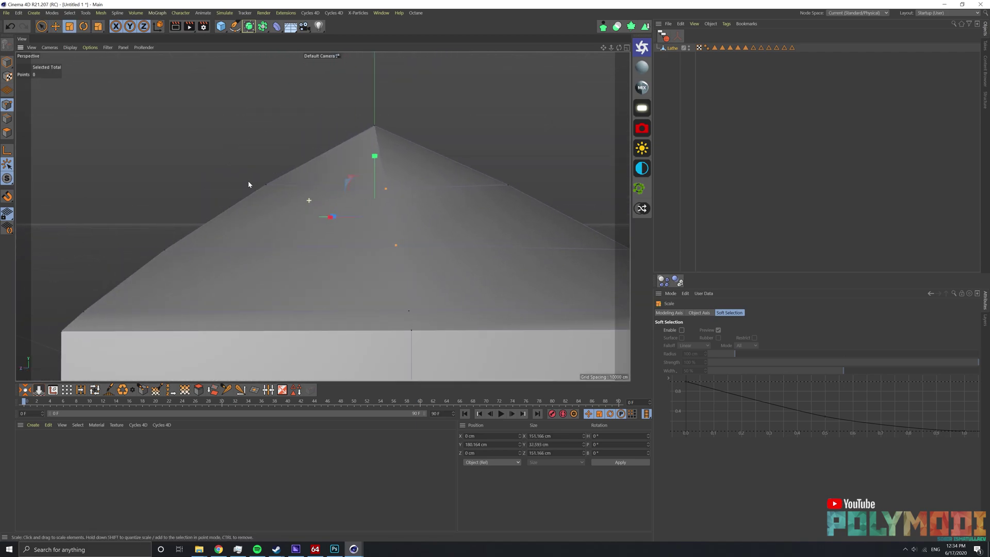
pyautogui.scroll(-4, 356, 208)
pyautogui.keyDown('alt'); pyautogui.moveTo(313, 241); pyautogui.dragTo(227, 268); pyautogui.keyUp('alt')
# In Edges mode, select the vertical side edges and push them outward.
pyautogui.click(8, 118)
pyautogui.click(208, 284)
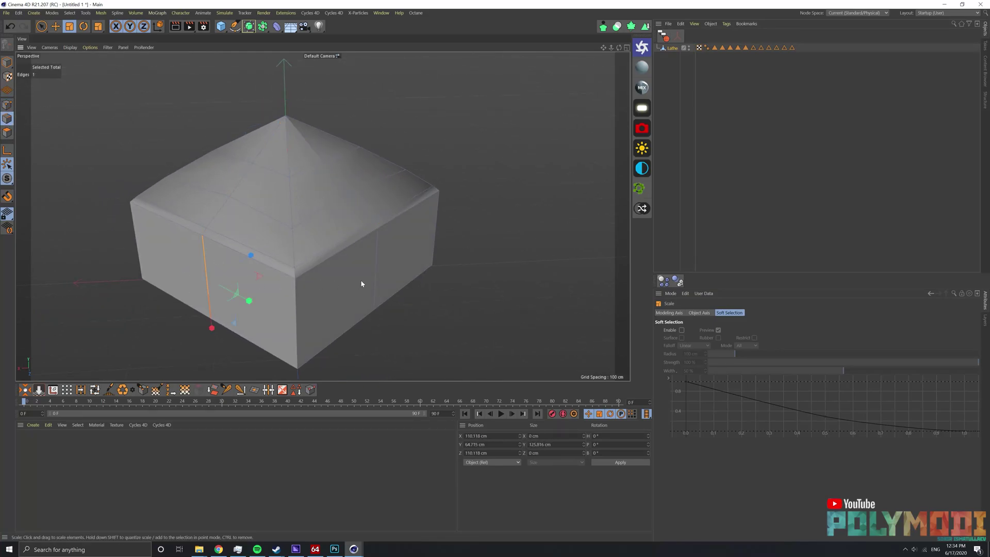
pyautogui.moveTo(383, 257)
pyautogui.keyDown('alt'); pyautogui.mouseDown()
pyautogui.moveTo(277, 256)
pyautogui.moveTo(435, 272)
pyautogui.moveTo(409, 270)
pyautogui.moveTo(503, 266)
pyautogui.moveTo(428, 280)
pyautogui.mouseUp(); pyautogui.keyUp('alt')
pyautogui.keyDown('shift'); pyautogui.click(278, 256); pyautogui.keyUp('shift')
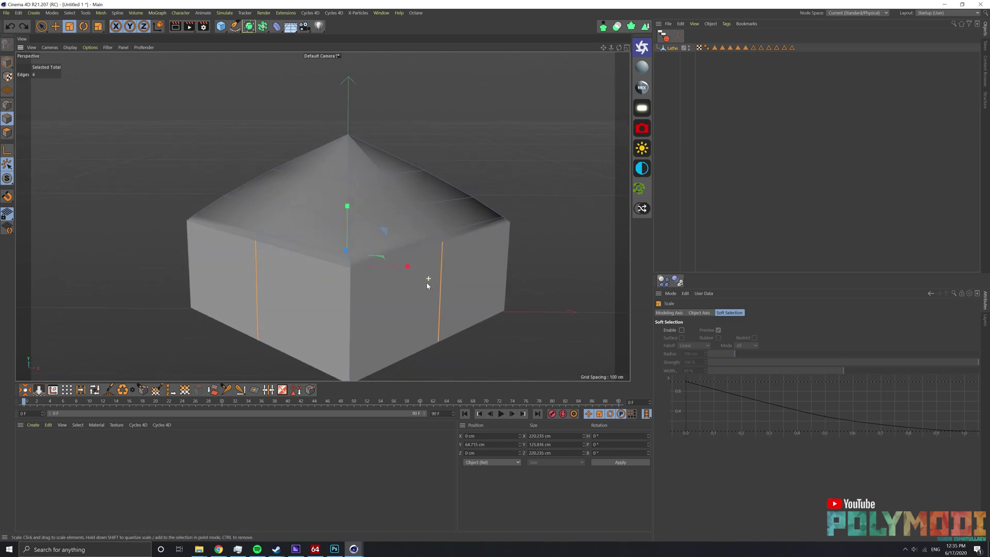
pyautogui.moveTo(353, 231)
pyautogui.mouseDown()
pyautogui.moveTo(420, 254)
pyautogui.moveTo(288, 211)
pyautogui.moveTo(451, 172)
pyautogui.moveTo(393, 162)
pyautogui.moveTo(360, 204)
pyautogui.moveTo(367, 191)
pyautogui.moveTo(271, 163)
pyautogui.moveTo(265, 172)
pyautogui.moveTo(262, 155)
pyautogui.moveTo(292, 160)
pyautogui.moveTo(243, 84)
pyautogui.moveTo(284, 138)
pyautogui.moveTo(248, 196)
pyautogui.mouseUp()
pyautogui.scroll(-3, 361, 196)
pyautogui.scroll(2, 271, 163)
# Back in Points mode, select the cap's apex point.
pyautogui.click(6, 104)
pyautogui.press('e')
pyautogui.click(262, 155)
# Select all polygons and run Optimize on the cap mesh.
pyautogui.click(7, 132)
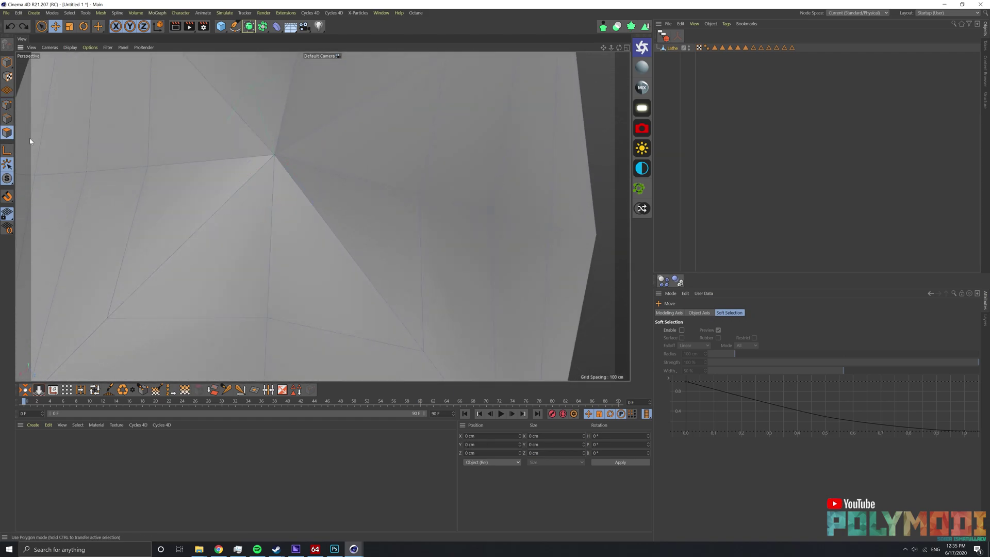
pyautogui.hotkey('ctrl', 'a')
pyautogui.scroll(-5, 165, 249)
pyautogui.keyDown('alt'); pyautogui.moveTo(165, 250); pyautogui.dragTo(272, 192); pyautogui.keyUp('alt')
pyautogui.rightClick(271, 193)
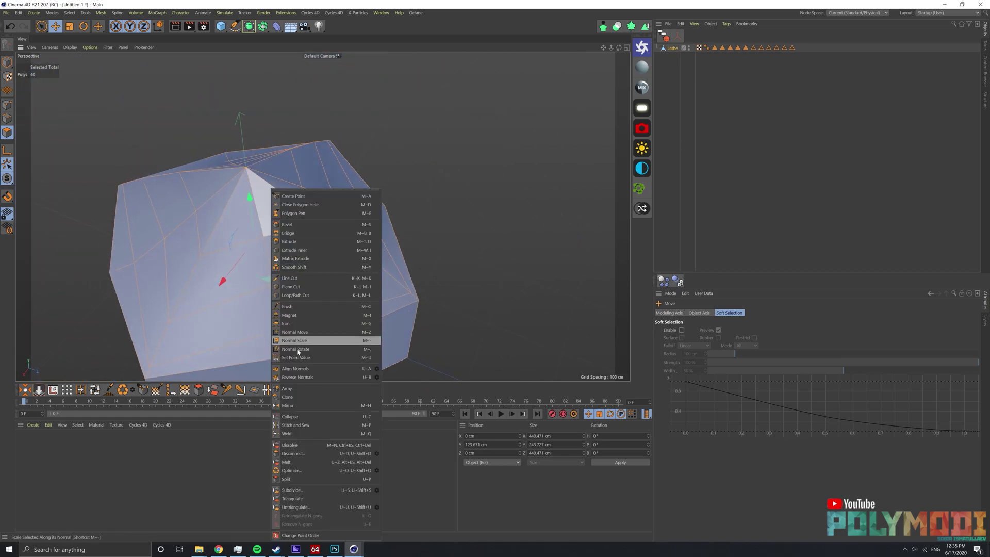
pyautogui.press('Escape')
pyautogui.keyDown('alt'); pyautogui.moveTo(283, 283); pyautogui.dragTo(126, 255); pyautogui.keyUp('alt')
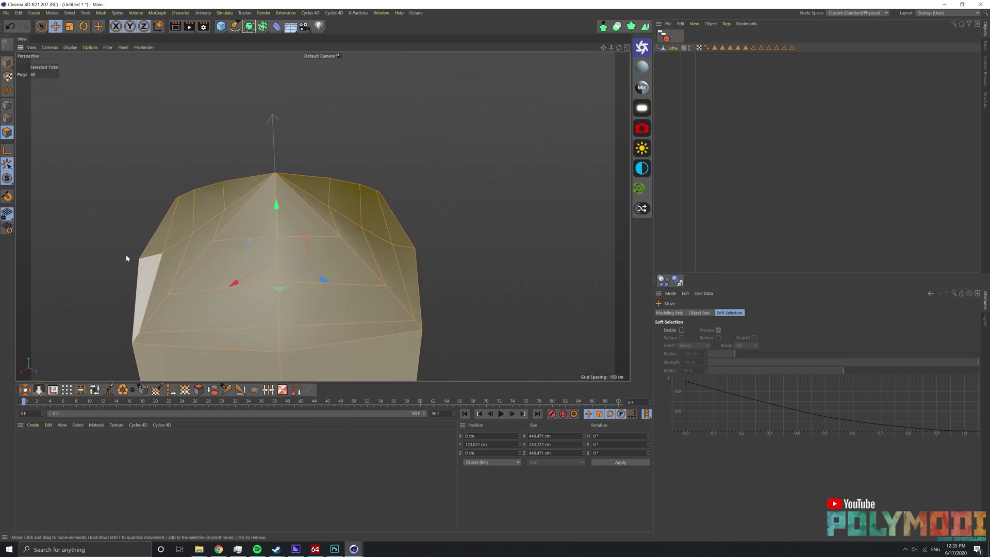
pyautogui.rightClick(215, 196)
pyautogui.click(255, 470)
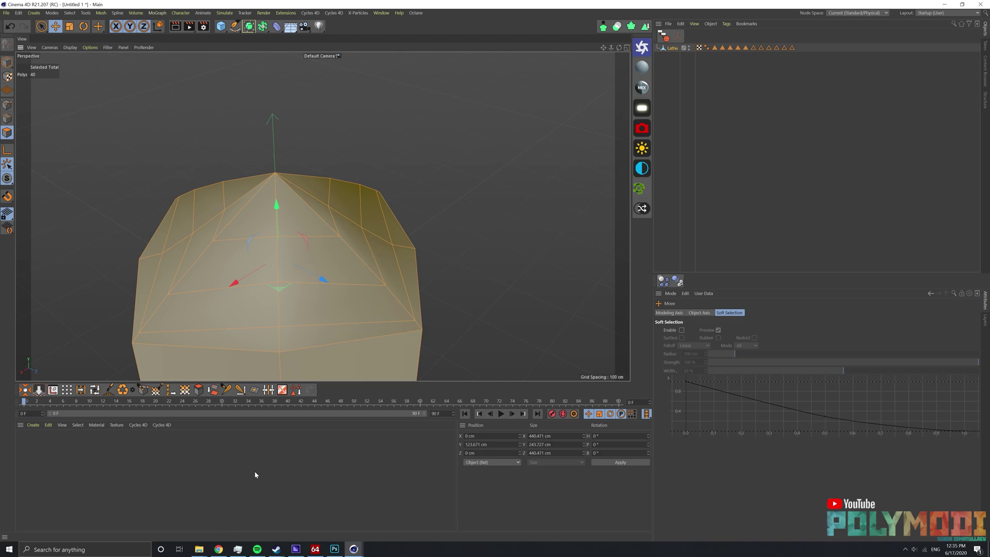
pyautogui.scroll(3, 311, 307)
pyautogui.scroll(-3, 311, 306)
# In Points mode, box-select the overlapping points at the apex.
pyautogui.click(8, 105)
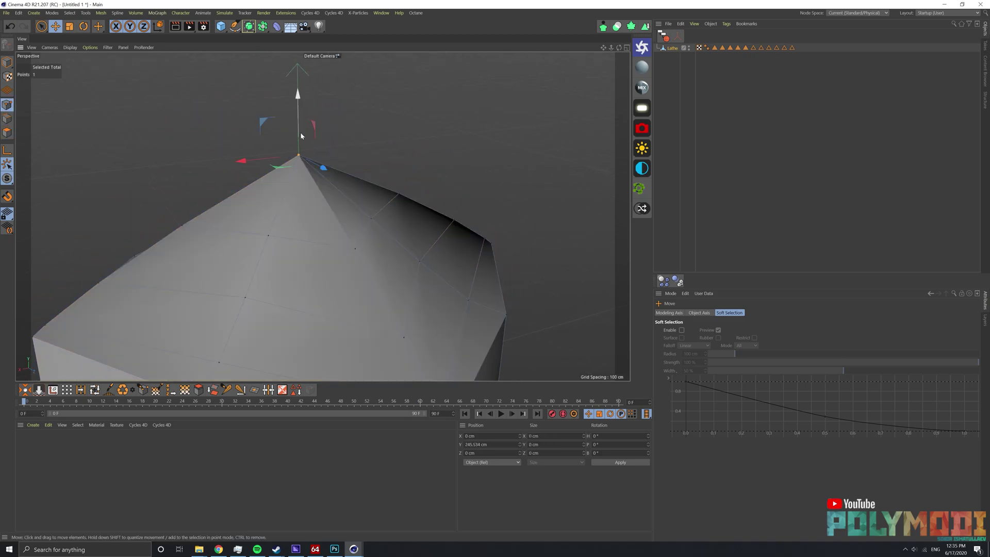
pyautogui.moveTo(302, 135)
pyautogui.mouseDown()
pyautogui.moveTo(308, 122)
pyautogui.moveTo(361, 129)
pyautogui.mouseUp()
pyautogui.scroll(3, 361, 129)
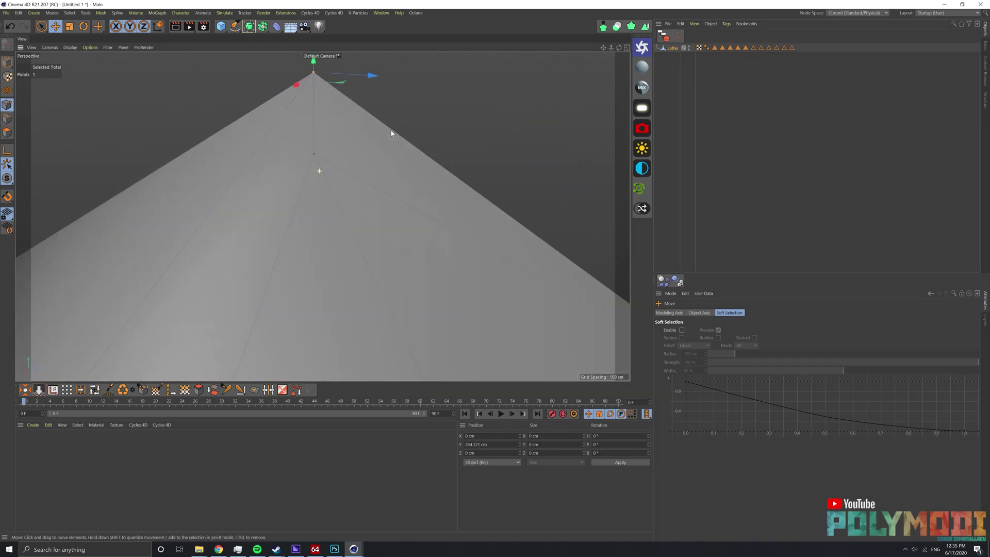
pyautogui.scroll(-5, 391, 133)
pyautogui.hotkey('ctrl', 'z')
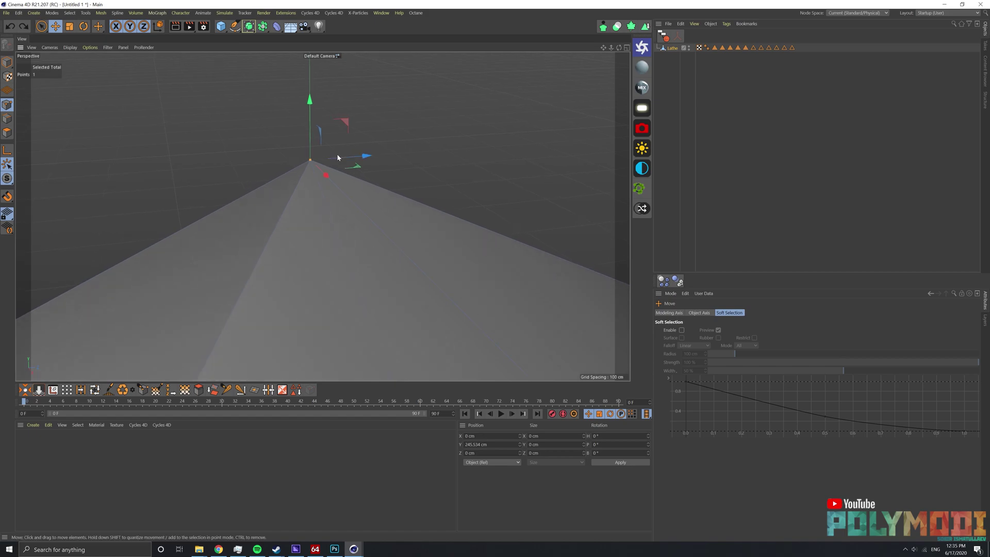
pyautogui.moveTo(41, 26); pyautogui.dragTo(62, 38)
pyautogui.moveTo(270, 127); pyautogui.dragTo(345, 168)
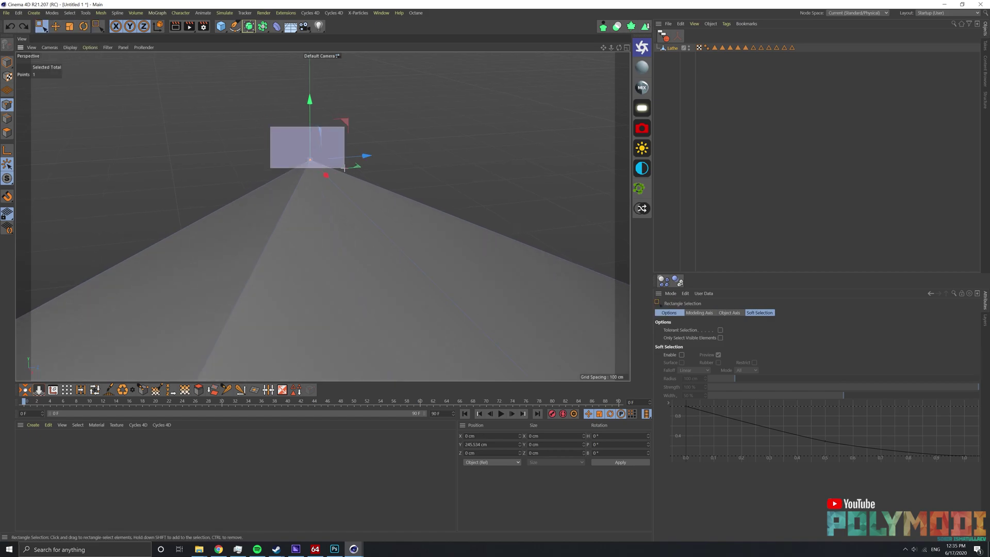
# Weld the selected apex points into a single point.
pyautogui.rightClick(303, 166)
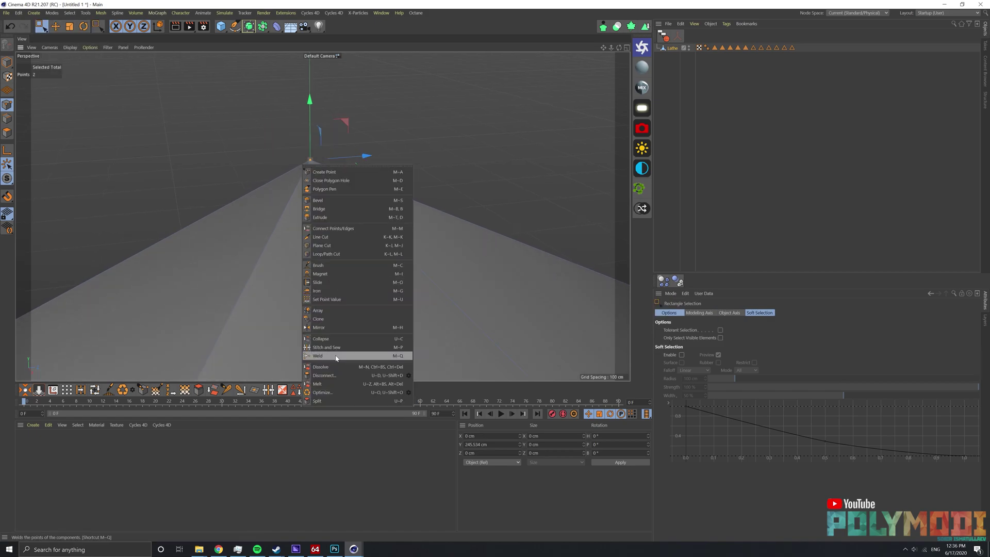
pyautogui.click(336, 357)
pyautogui.click(310, 163)
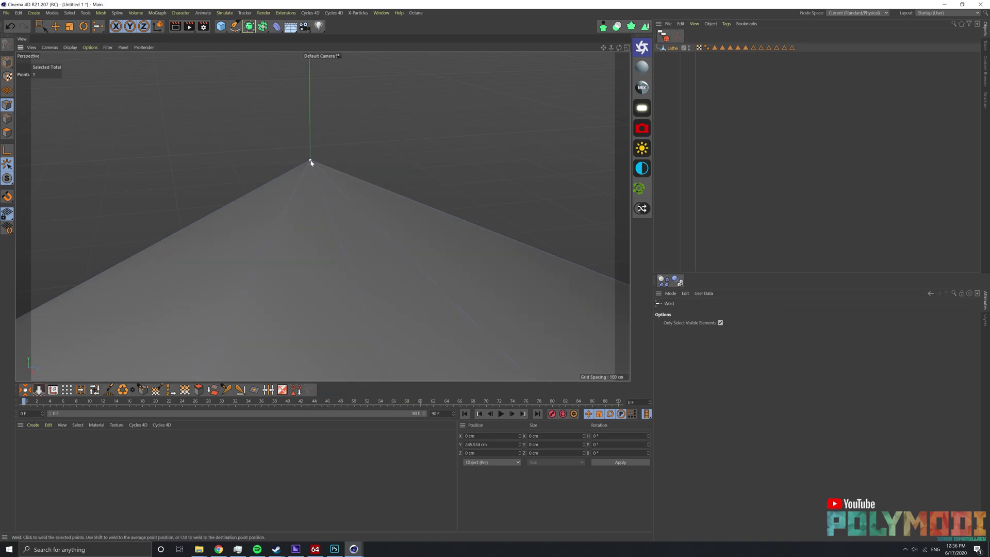
pyautogui.press('e')
pyautogui.moveTo(314, 147)
pyautogui.keyDown('alt'); pyautogui.mouseDown()
pyautogui.moveTo(354, 177)
pyautogui.moveTo(457, 210)
pyautogui.moveTo(294, 223)
pyautogui.moveTo(331, 248)
pyautogui.moveTo(294, 154)
pyautogui.moveTo(296, 163)
pyautogui.mouseUp(); pyautogui.keyUp('alt')
pyautogui.moveTo(296, 221)
pyautogui.keyDown('alt'); pyautogui.mouseDown()
pyautogui.moveTo(262, 209)
pyautogui.moveTo(289, 232)
pyautogui.moveTo(306, 269)
pyautogui.moveTo(289, 283)
pyautogui.moveTo(351, 279)
pyautogui.moveTo(296, 290)
pyautogui.moveTo(330, 289)
pyautogui.mouseUp(); pyautogui.keyUp('alt')
# Bevel the cap's top edge loop in Edges mode with an 8 cm Chamfer offset.
pyautogui.scroll(3, 351, 279)
pyautogui.click(7, 118)
pyautogui.press('m')
pyautogui.press('s')
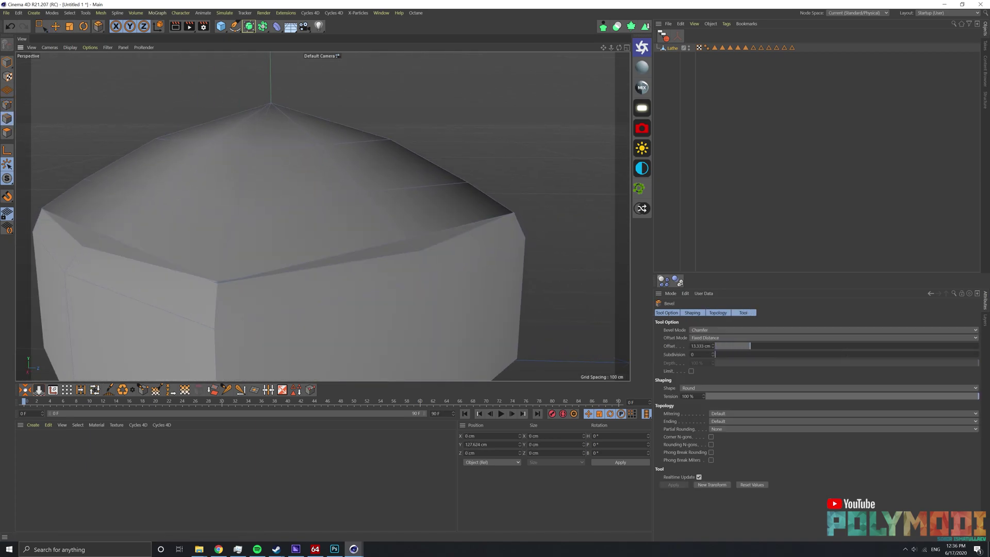
pyautogui.scroll(3, 309, 232)
pyautogui.scroll(-3, 309, 232)
# Inspect the bevel from the side, then switch to Points mode with box selection.
pyautogui.keyDown('alt'); pyautogui.moveTo(232, 269); pyautogui.dragTo(215, 273); pyautogui.keyUp('alt')
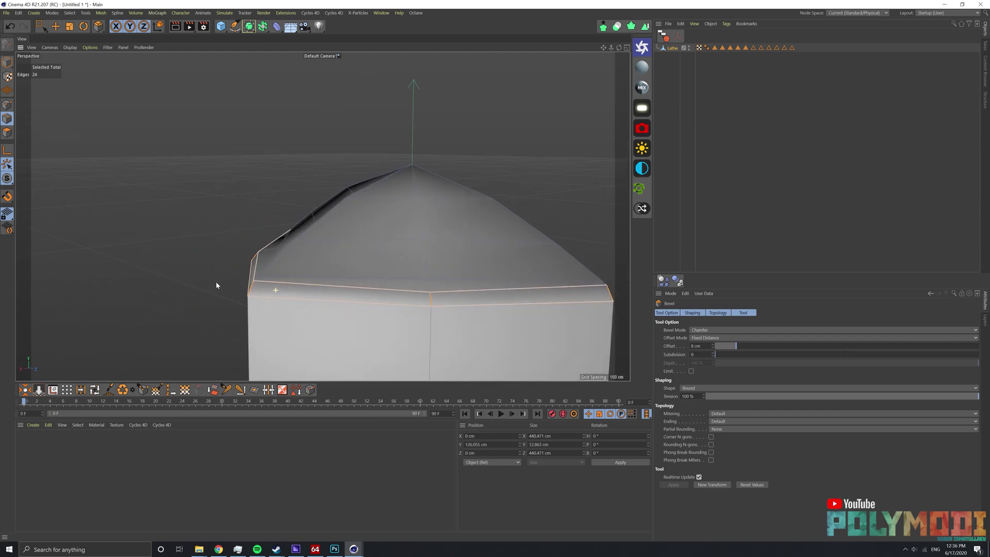
pyautogui.scroll(3, 305, 285)
pyautogui.scroll(-3, 305, 286)
pyautogui.scroll(3, 304, 286)
pyautogui.keyDown('alt'); pyautogui.moveTo(305, 286); pyautogui.dragTo(248, 258); pyautogui.keyUp('alt')
pyautogui.click(7, 104)
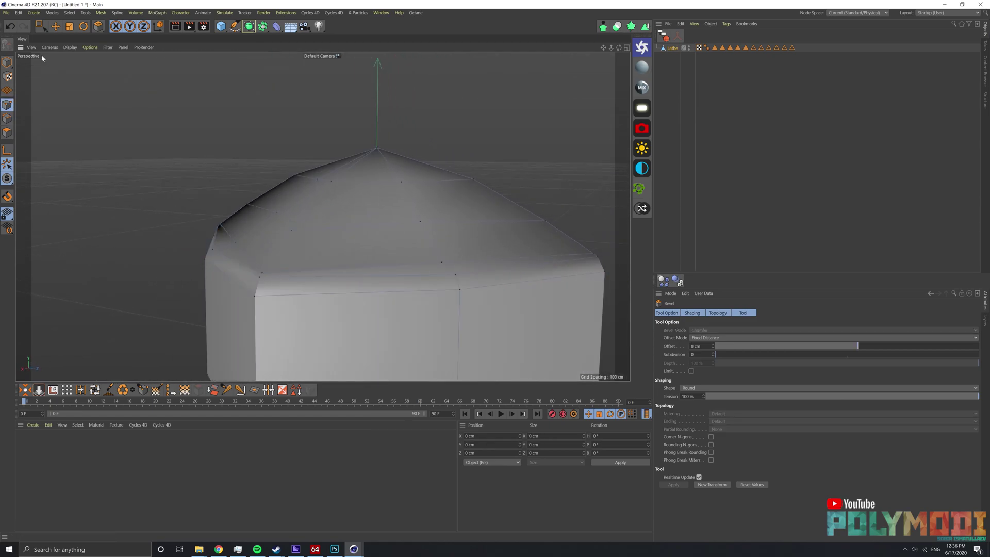
pyautogui.click(42, 25)
# Select a few of the cap's points and raise them slightly with Move.
pyautogui.press('e')
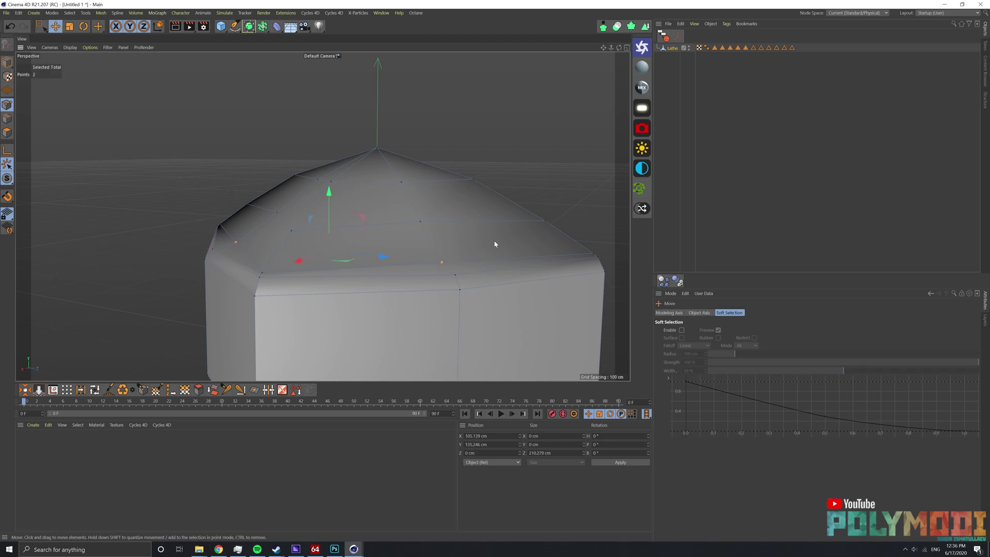
pyautogui.keyDown('alt'); pyautogui.moveTo(494, 243); pyautogui.dragTo(45, 258); pyautogui.keyUp('alt')
pyautogui.keyDown('shift'); pyautogui.click(285, 270); pyautogui.keyUp('shift')
pyautogui.keyDown('alt'); pyautogui.moveTo(287, 276); pyautogui.dragTo(487, 272); pyautogui.keyUp('alt')
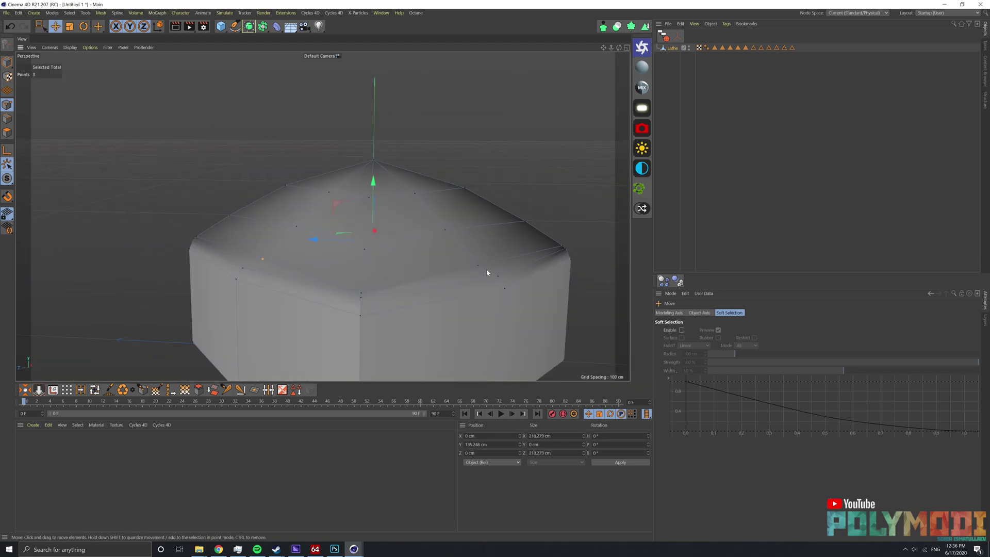
pyautogui.keyDown('ctrl'); pyautogui.click(478, 267); pyautogui.keyUp('ctrl')
pyautogui.scroll(3, 490, 266)
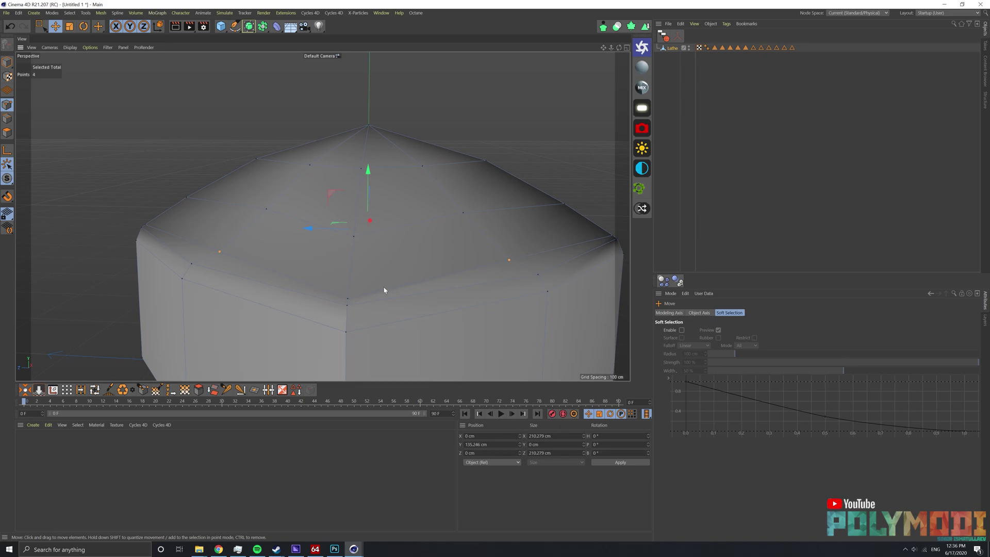
pyautogui.keyDown('alt'); pyautogui.moveTo(384, 290); pyautogui.dragTo(412, 262); pyautogui.keyUp('alt')
pyautogui.moveTo(341, 238)
pyautogui.mouseDown()
pyautogui.moveTo(343, 229)
pyautogui.moveTo(348, 240)
pyautogui.mouseUp()
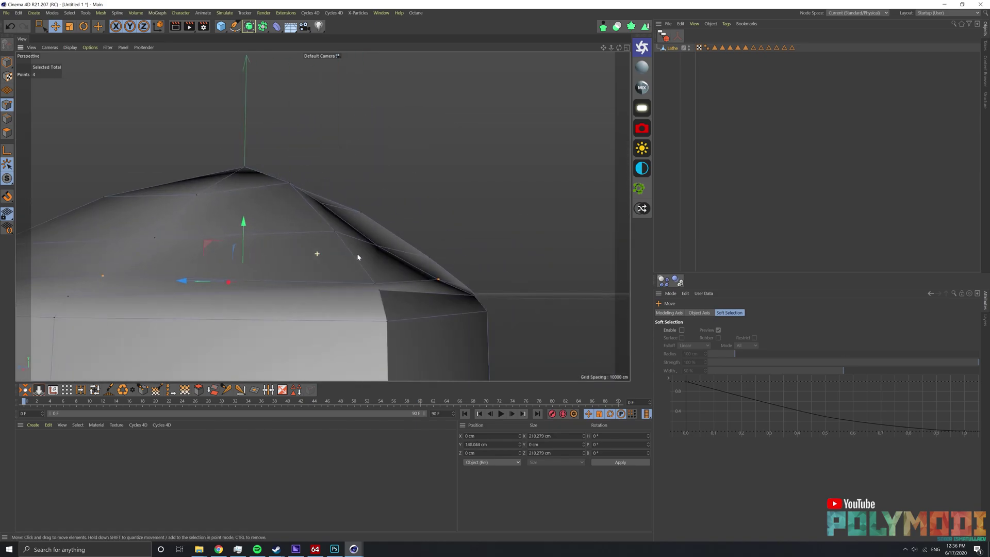
pyautogui.press('t')
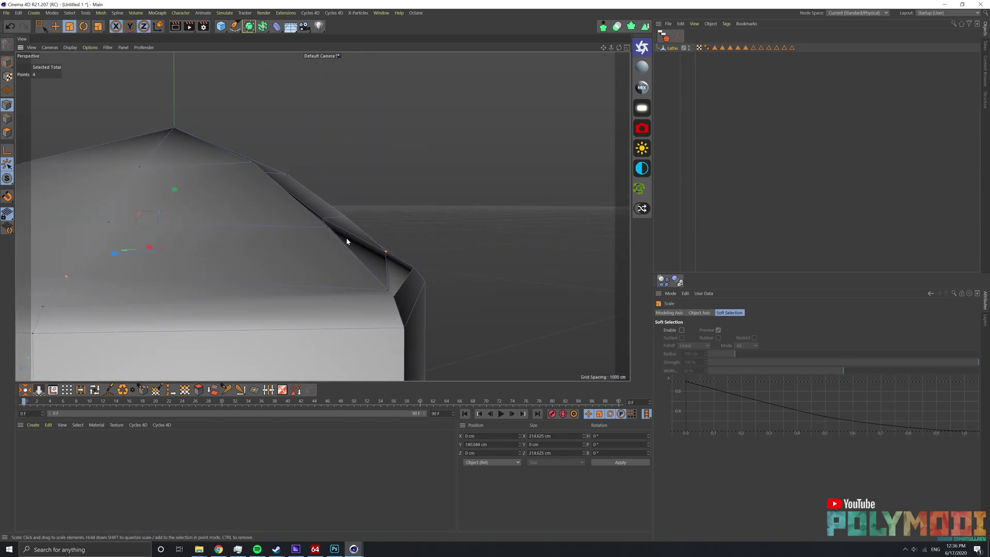
pyautogui.press('e')
pyautogui.scroll(-3, 179, 213)
# Select the Lathe object and box-select the points along the cap's bottom.
pyautogui.moveTo(179, 213)
pyautogui.keyDown('alt'); pyautogui.mouseDown()
pyautogui.moveTo(179, 256)
pyautogui.moveTo(230, 277)
pyautogui.moveTo(214, 273)
pyautogui.mouseUp(); pyautogui.keyUp('alt')
pyautogui.keyDown('alt'); pyautogui.moveTo(213, 273); pyautogui.dragTo(381, 253, button='middle'); pyautogui.keyUp('alt')
pyautogui.moveTo(382, 253)
pyautogui.keyDown('alt'); pyautogui.mouseDown()
pyautogui.moveTo(267, 127)
pyautogui.moveTo(261, 107)
pyautogui.moveTo(401, 250)
pyautogui.mouseUp(); pyautogui.keyUp('alt')
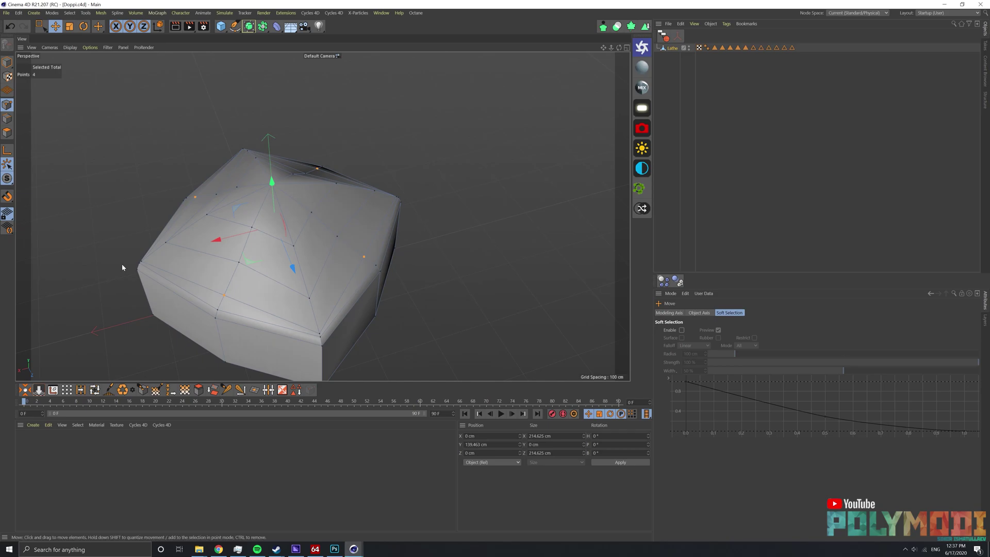
pyautogui.click(122, 268)
pyautogui.moveTo(122, 267)
pyautogui.keyDown('alt'); pyautogui.mouseDown()
pyautogui.moveTo(233, 159)
pyautogui.moveTo(237, 216)
pyautogui.mouseUp(); pyautogui.keyUp('alt')
pyautogui.click(674, 48)
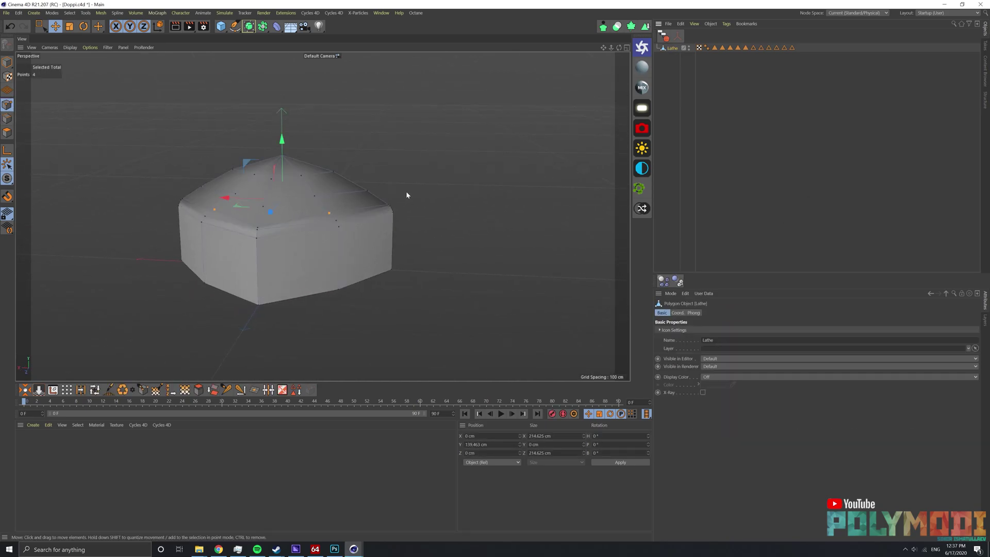
pyautogui.keyDown('alt'); pyautogui.moveTo(406, 191); pyautogui.dragTo(361, 170); pyautogui.keyUp('alt')
pyautogui.moveTo(40, 26); pyautogui.dragTo(79, 54)
pyautogui.click(79, 50)
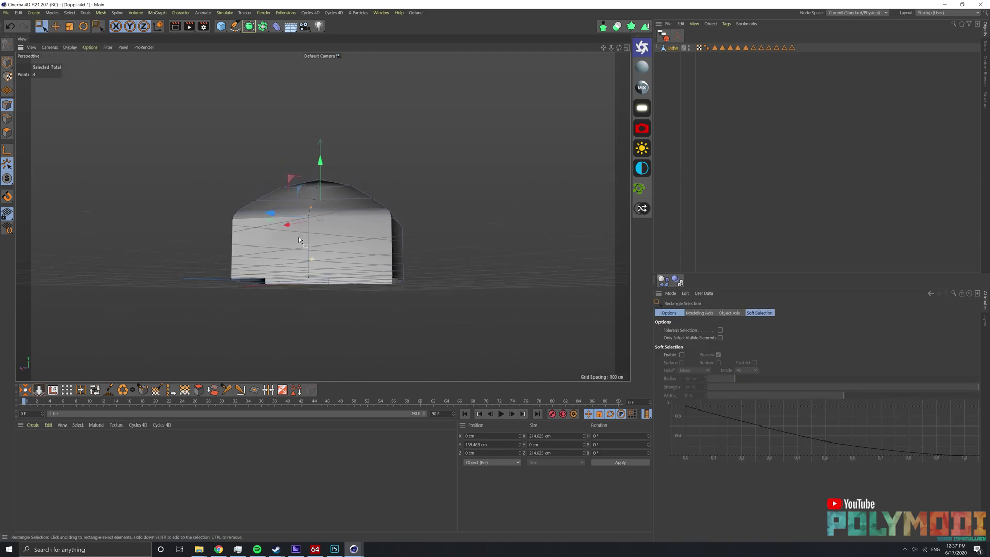
pyautogui.moveTo(436, 255); pyautogui.dragTo(320, 300)
pyautogui.moveTo(286, 261)
pyautogui.keyDown('alt'); pyautogui.mouseDown()
pyautogui.moveTo(271, 233)
pyautogui.moveTo(316, 252)
pyautogui.moveTo(242, 189)
pyautogui.moveTo(238, 163)
pyautogui.moveTo(140, 181)
pyautogui.moveTo(144, 213)
pyautogui.moveTo(249, 199)
pyautogui.moveTo(251, 160)
pyautogui.moveTo(224, 190)
pyautogui.moveTo(273, 175)
pyautogui.mouseUp(); pyautogui.keyUp('alt')
# Cut a horizontal edge loop around the cap's side band with Loop/Path Cut in polygon mode.
pyautogui.click(720, 140)
pyautogui.moveTo(320, 227)
pyautogui.keyDown('alt'); pyautogui.mouseDown()
pyautogui.moveTo(340, 218)
pyautogui.moveTo(324, 208)
pyautogui.mouseUp(); pyautogui.keyUp('alt')
pyautogui.scroll(3, 336, 217)
pyautogui.hotkey('ctrl', 'z')
pyautogui.press('k')
pyautogui.press('l')
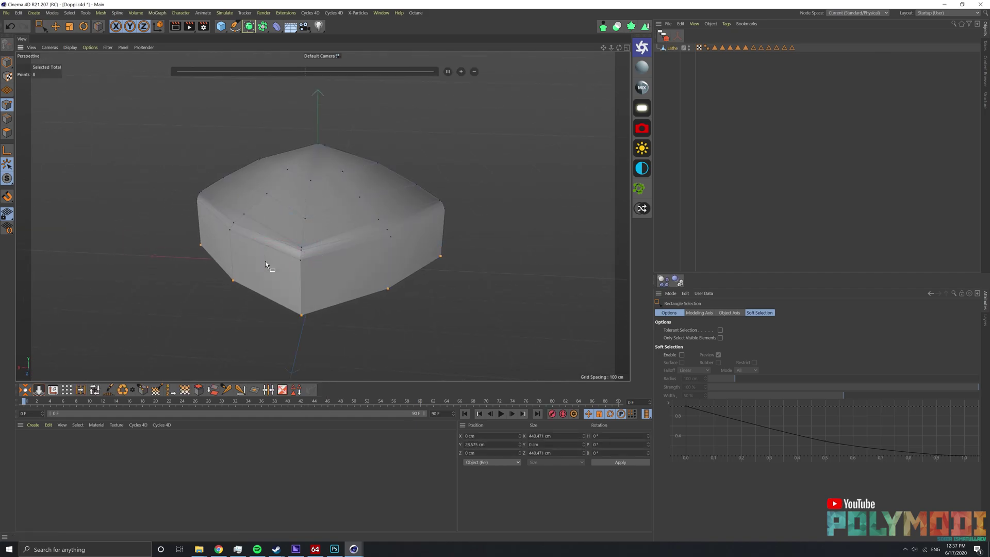
pyautogui.click(13, 137)
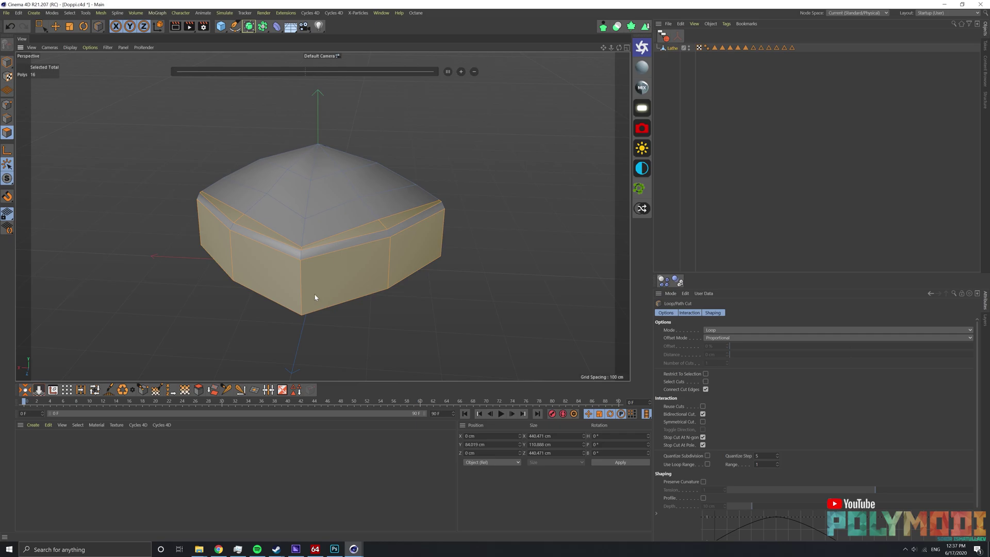
pyautogui.click(67, 392)
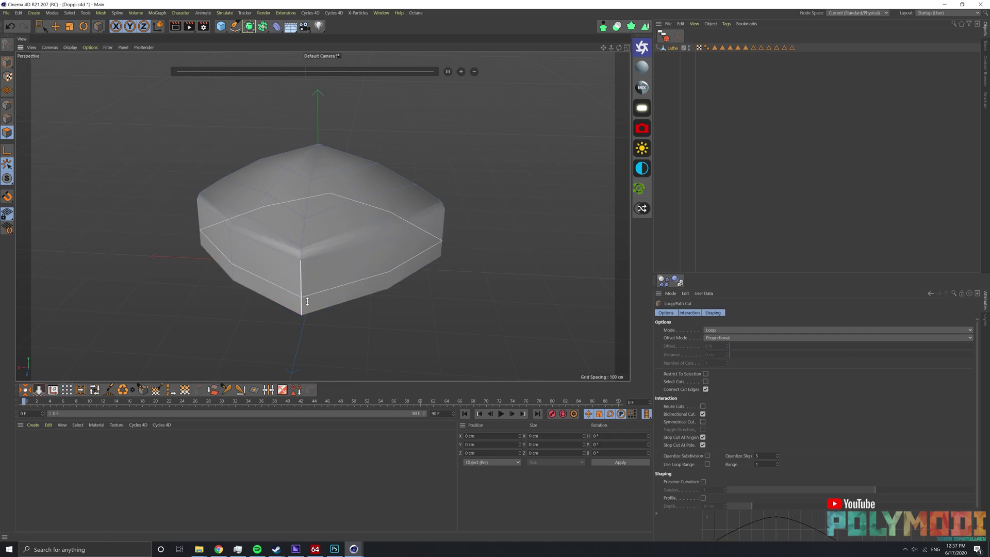
pyautogui.moveTo(320, 242)
pyautogui.keyDown('alt'); pyautogui.mouseDown()
pyautogui.moveTo(320, 291)
pyautogui.moveTo(281, 248)
pyautogui.mouseUp(); pyautogui.keyUp('alt')
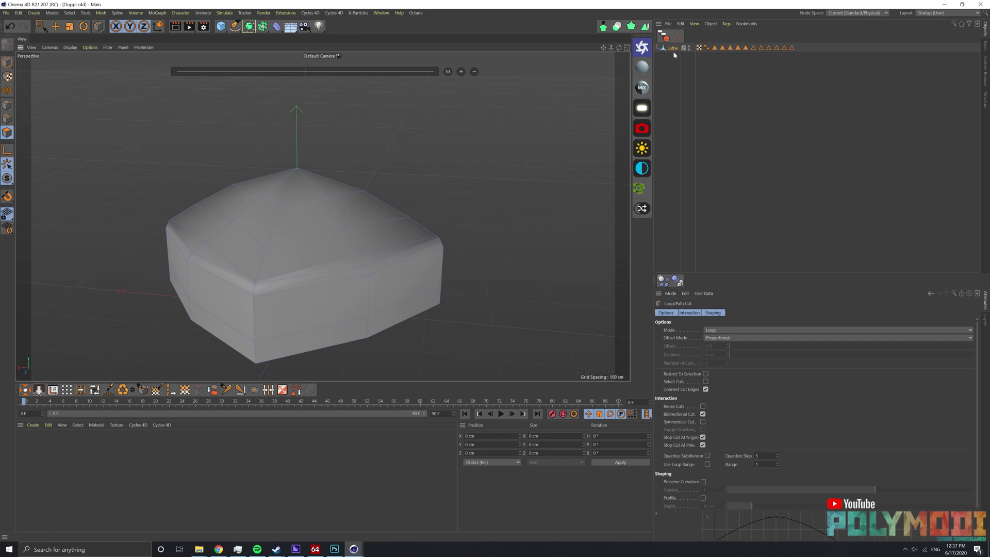
# With the Move tool active, pick the cap's front side polygon.
pyautogui.press('e')
pyautogui.click(294, 187)
pyautogui.keyDown('alt'); pyautogui.moveTo(295, 188); pyautogui.dragTo(332, 243); pyautogui.keyUp('alt')
pyautogui.click(272, 344)
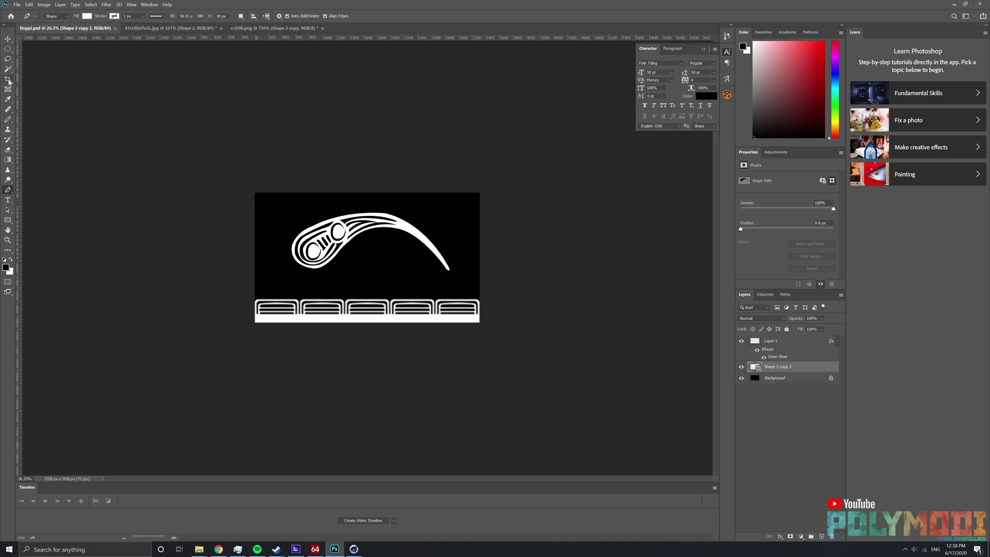
# Copy Layer 1's Inner Glow style and paste it onto Shape 2 copy 2.
pyautogui.hotkey('ctrl', 'shift', 'n')
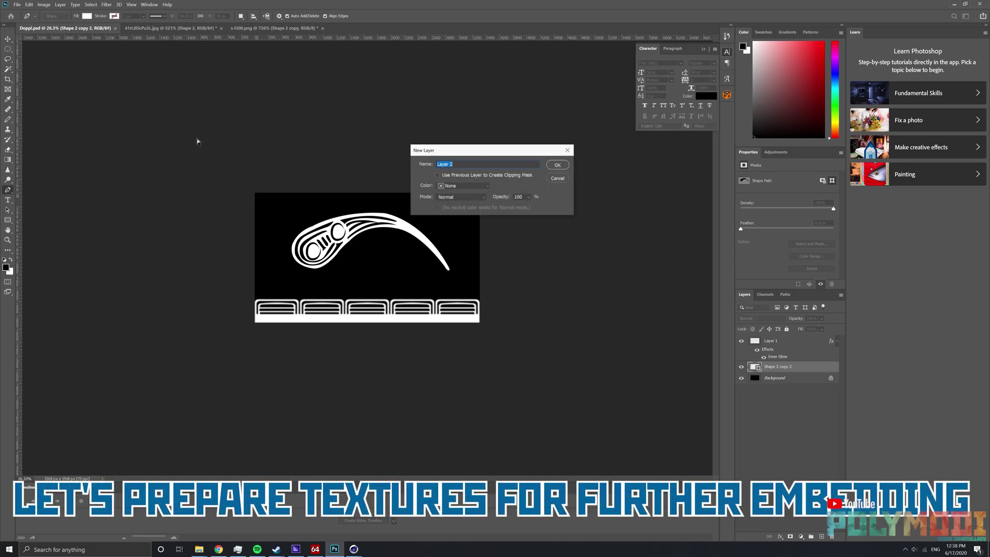
pyautogui.press('Return')
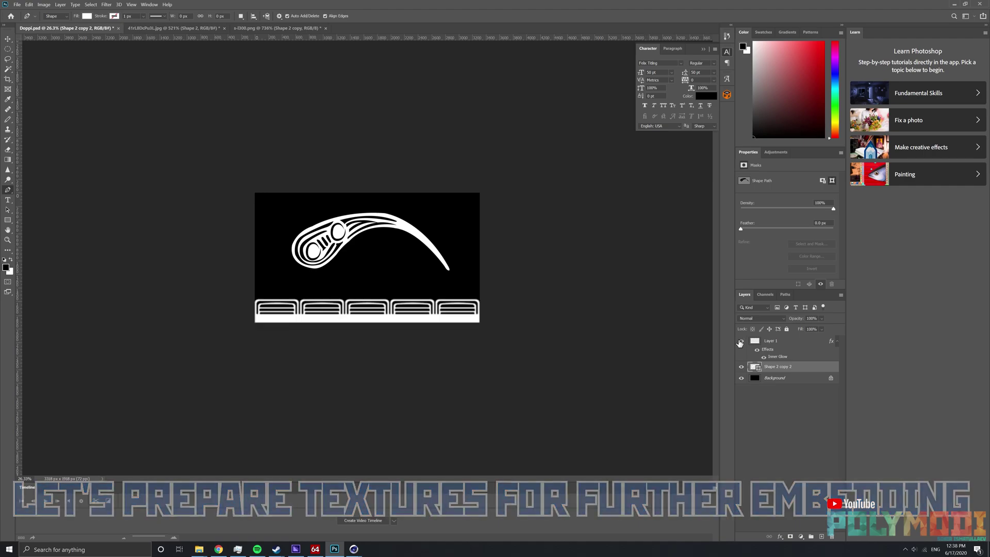
pyautogui.rightClick(786, 369)
pyautogui.click(771, 341)
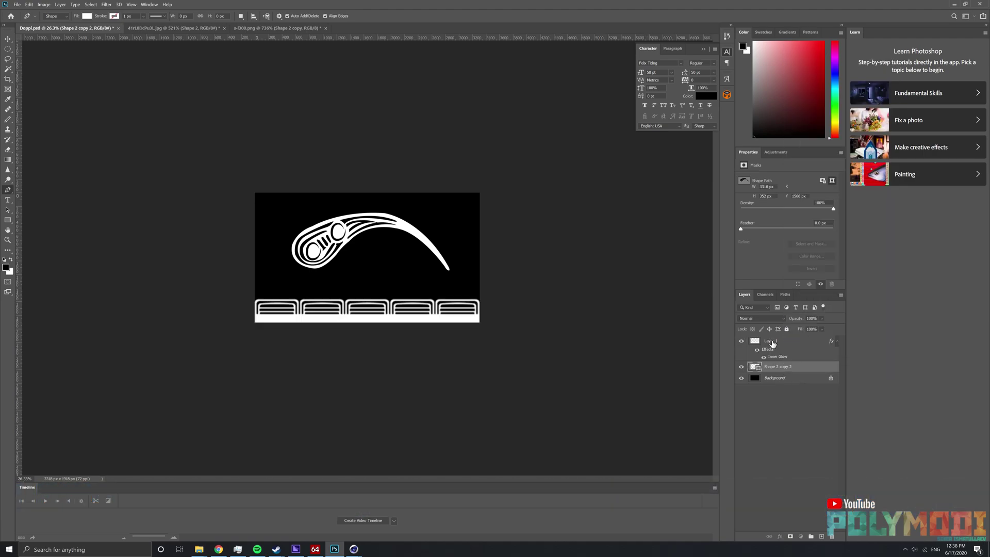
pyautogui.rightClick(773, 340)
pyautogui.click(797, 187)
pyautogui.click(776, 367)
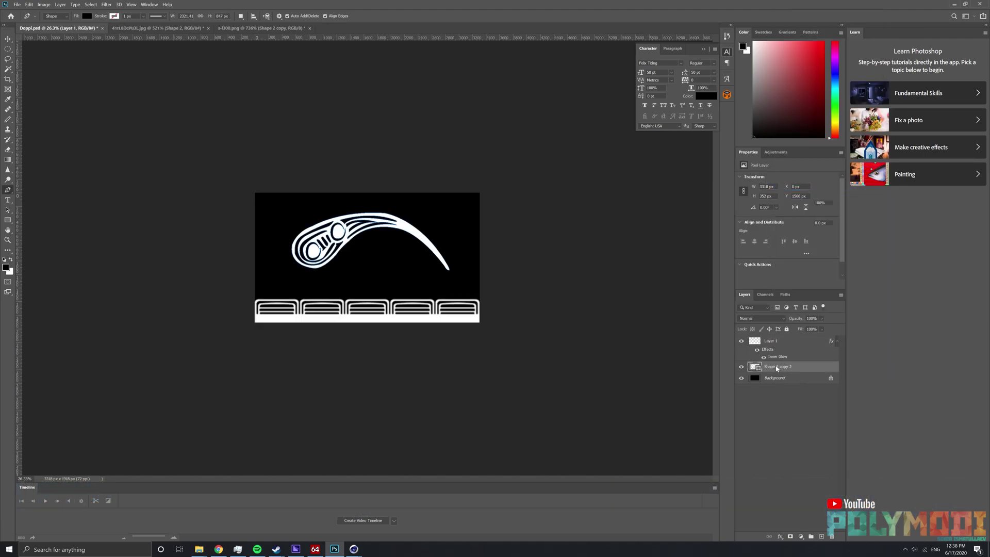
pyautogui.rightClick(776, 367)
pyautogui.click(803, 220)
# Create a new blank white 3000×1500 px document.
pyautogui.keyDown('alt'); pyautogui.scroll(5, 398, 221); pyautogui.keyUp('alt')
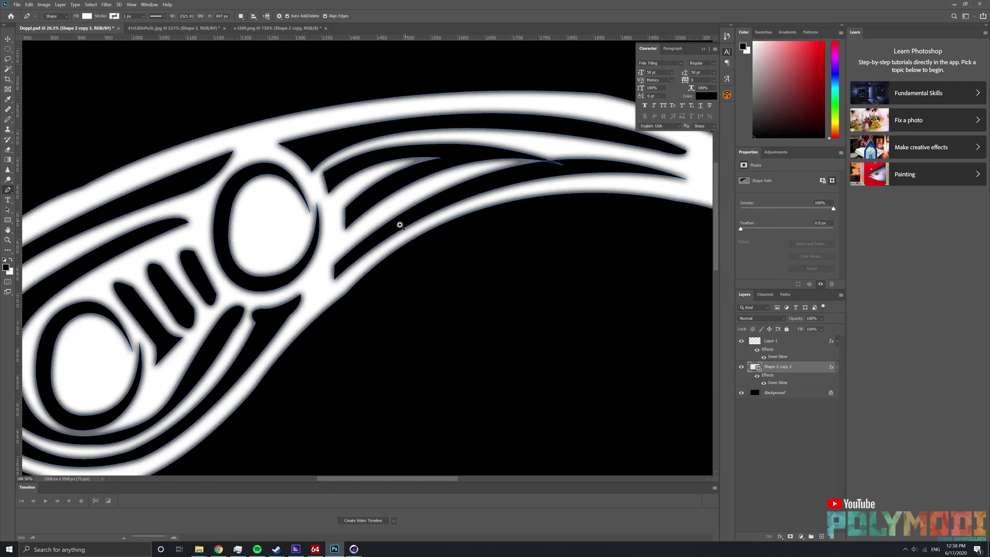
pyautogui.keyDown('alt'); pyautogui.scroll(-4, 376, 235); pyautogui.keyUp('alt')
pyautogui.hotkey('ctrl', 'n')
pyautogui.press('Return')
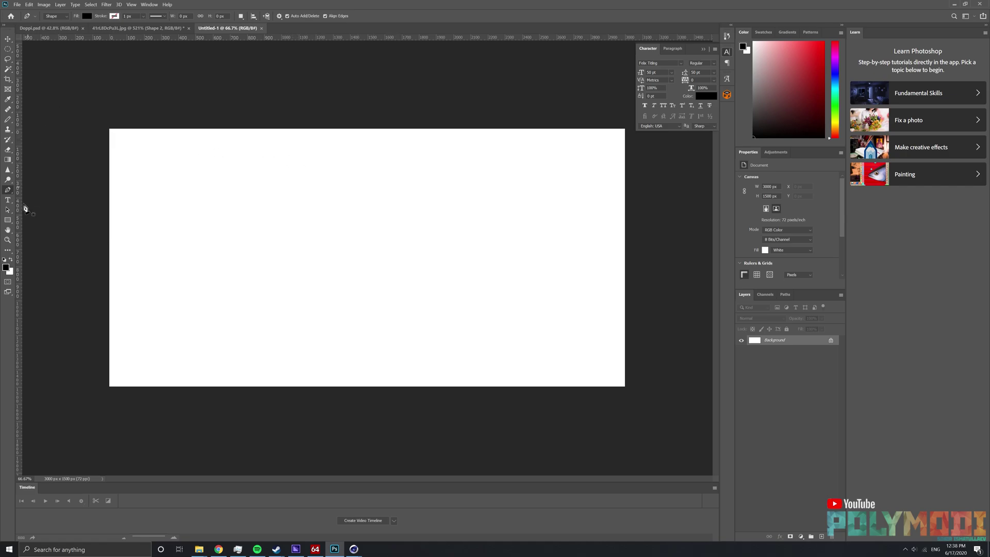
# Draw a trial rectangle path, then delete it.
pyautogui.click(8, 222)
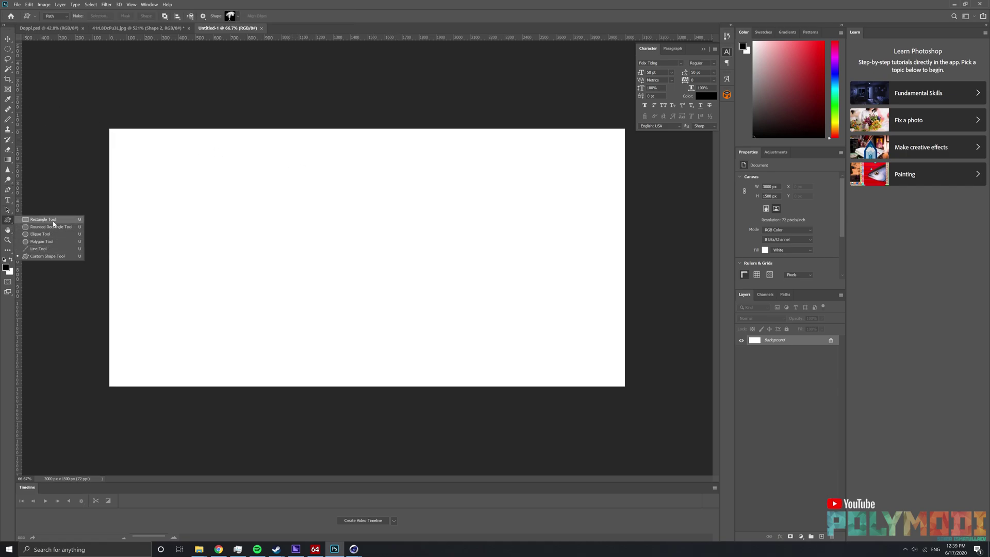
pyautogui.click(54, 220)
pyautogui.keyDown('shift'); pyautogui.moveTo(222, 157); pyautogui.dragTo(562, 359); pyautogui.keyUp('shift')
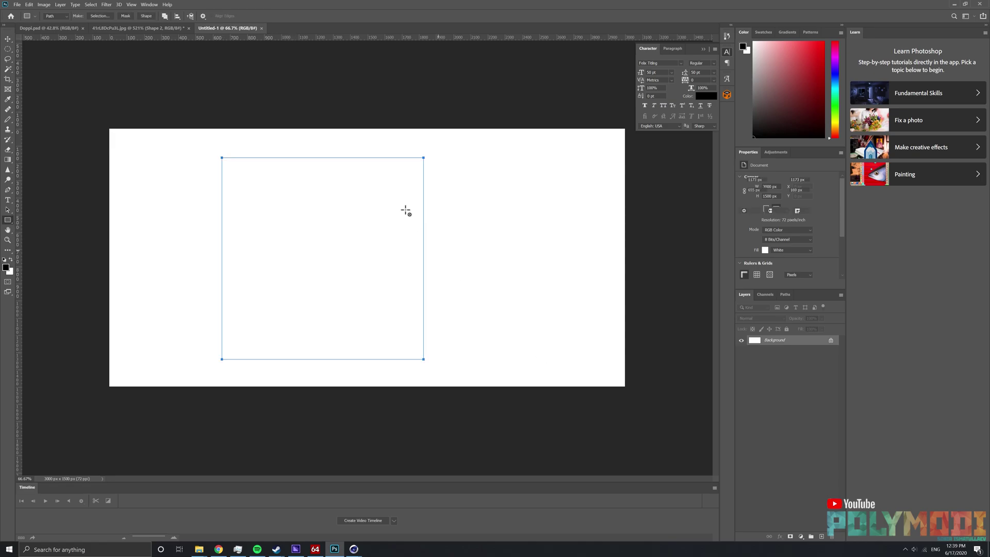
pyautogui.press('p')
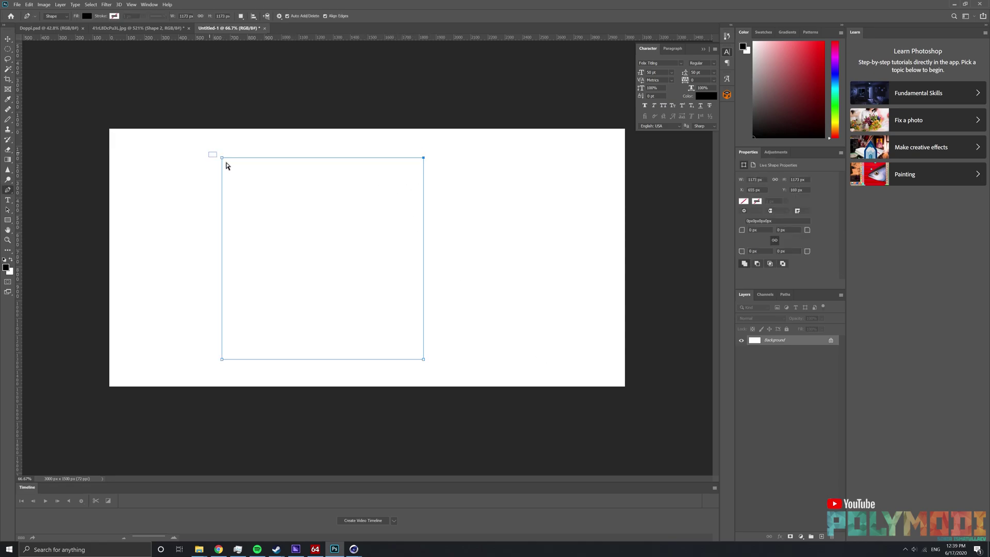
pyautogui.rightClick(314, 198)
pyautogui.click(361, 313)
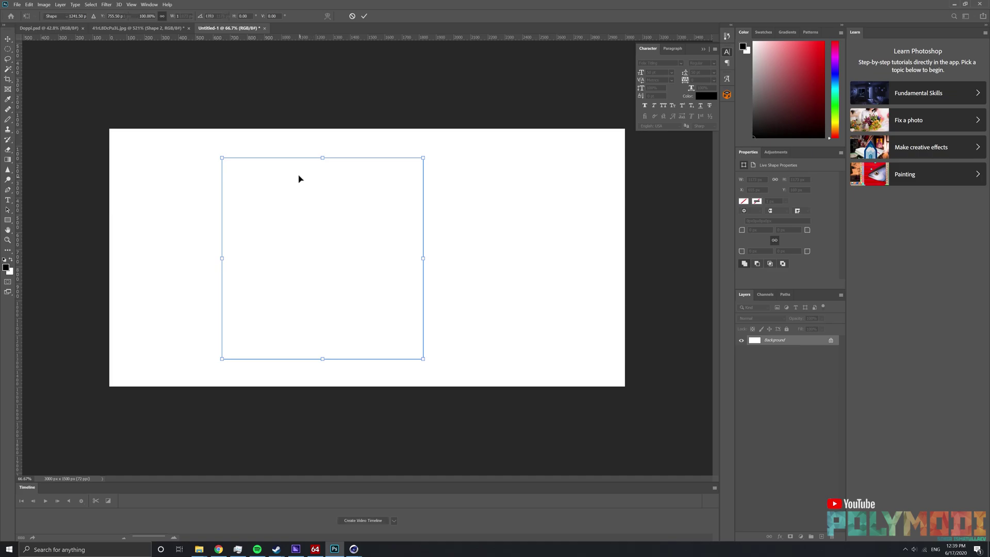
pyautogui.press('Delete')
# Draw a filled black square and perspective-transform it into an enlarged triangle.
pyautogui.click(7, 220)
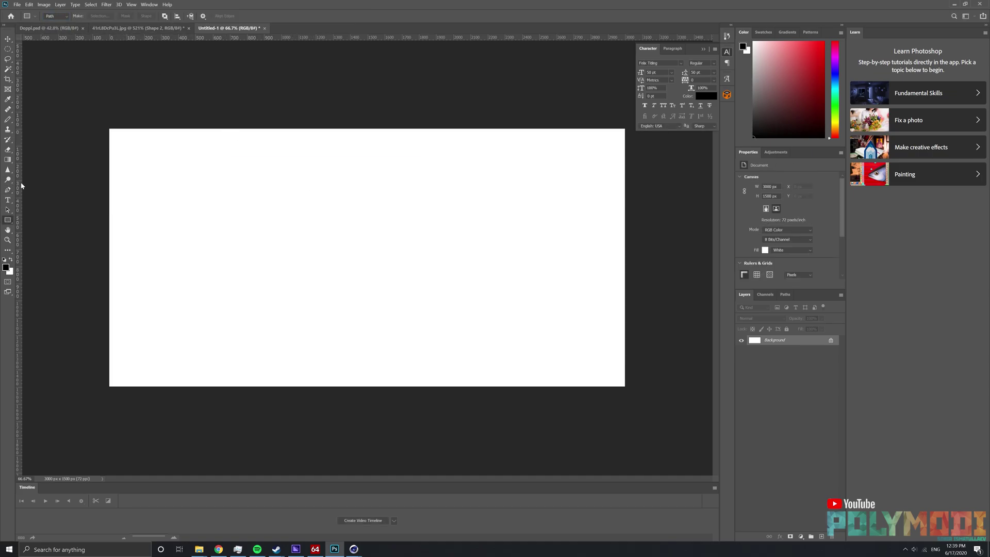
pyautogui.click(56, 16)
pyautogui.keyDown('shift'); pyautogui.moveTo(248, 153); pyautogui.dragTo(463, 368); pyautogui.keyUp('shift')
pyautogui.rightClick(398, 208)
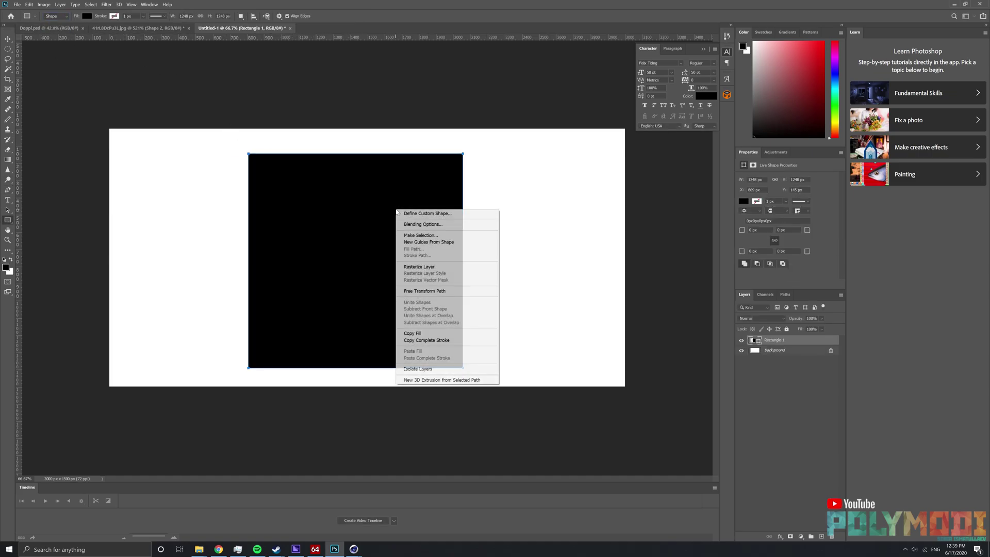
pyautogui.click(452, 291)
pyautogui.rightClick(436, 176)
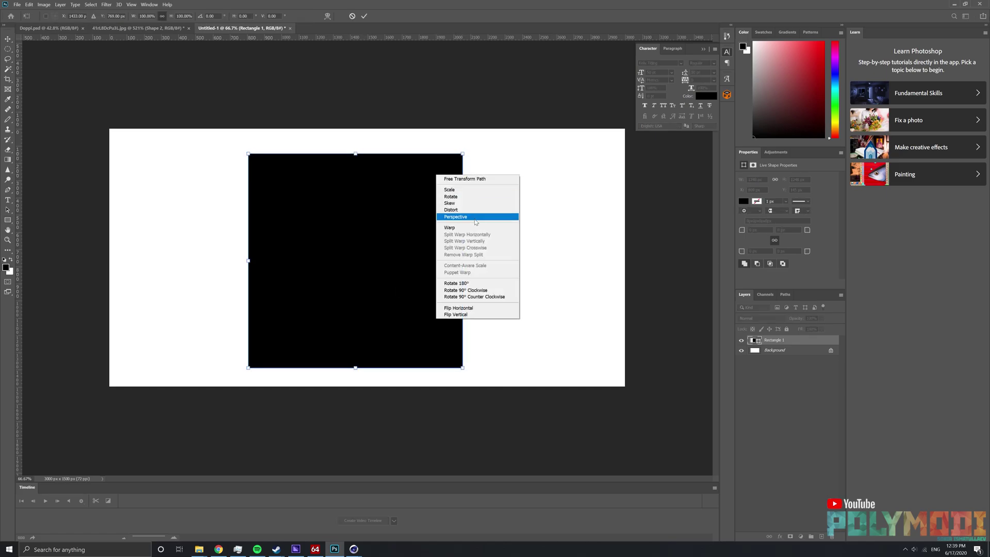
pyautogui.click(464, 216)
pyautogui.moveTo(463, 154); pyautogui.dragTo(356, 159)
pyautogui.click(500, 207)
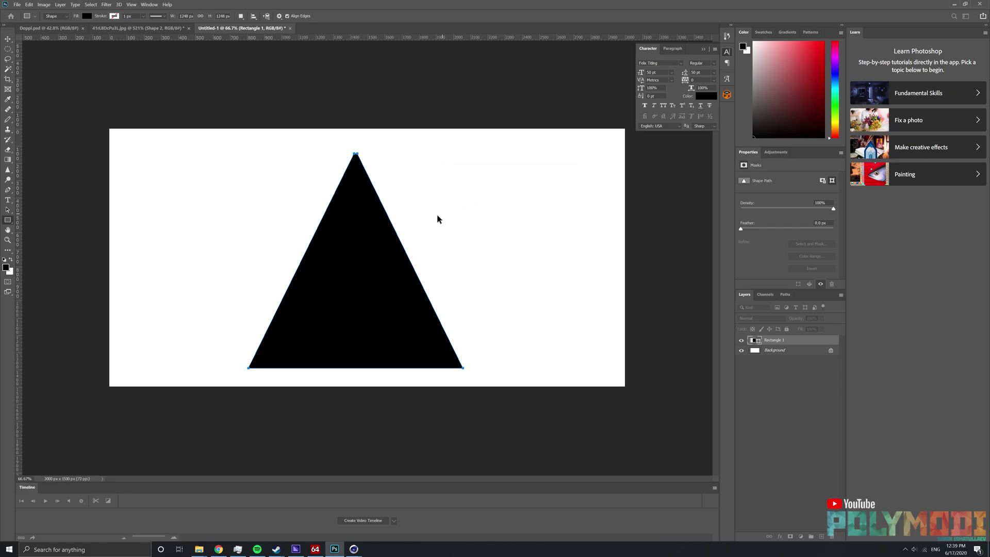
pyautogui.moveTo(466, 259)
pyautogui.keyDown('alt'); pyautogui.mouseDown()
pyautogui.moveTo(548, 261)
pyautogui.moveTo(509, 261)
pyautogui.mouseUp(); pyautogui.keyUp('alt')
pyautogui.moveTo(510, 153)
pyautogui.keyDown('alt'); pyautogui.mouseDown()
pyautogui.moveTo(549, 142)
pyautogui.moveTo(535, 136)
pyautogui.mouseUp(); pyautogui.keyUp('alt')
pyautogui.press('Return')
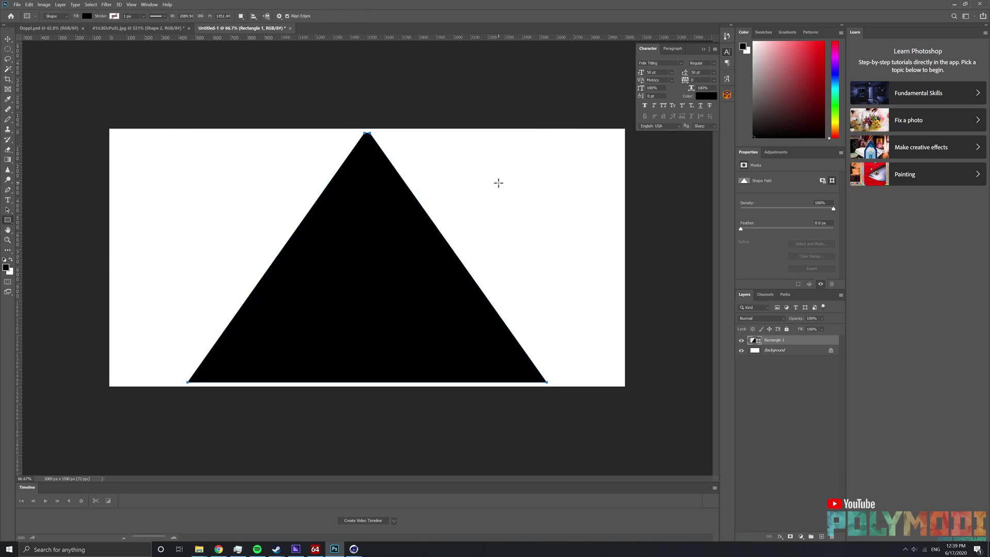
# Trim the canvas to the triangle and lower its apex to make it shorter.
pyautogui.click(43, 4)
pyautogui.click(57, 58)
pyautogui.hotkey('ctrl', 't')
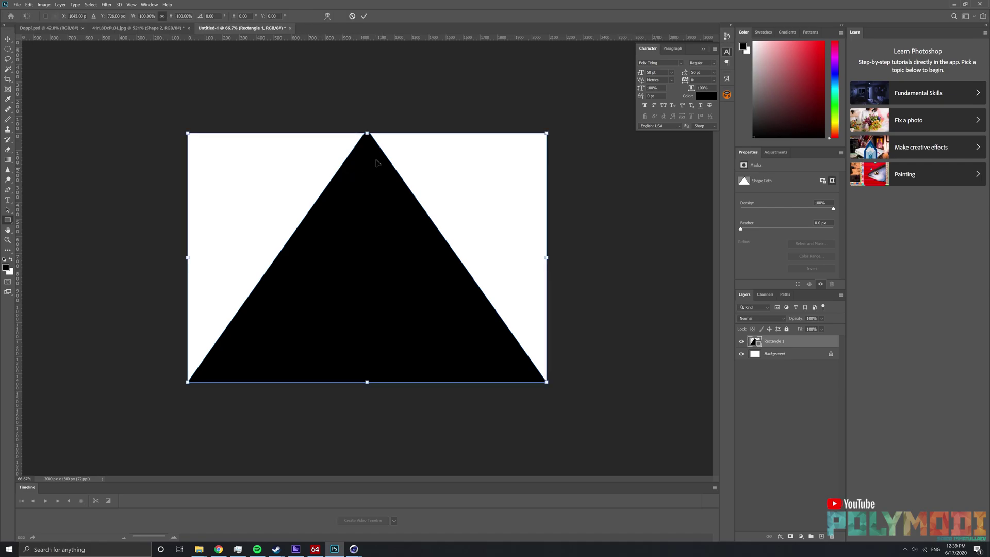
pyautogui.moveTo(366, 133); pyautogui.dragTo(366, 190)
pyautogui.press('Return')
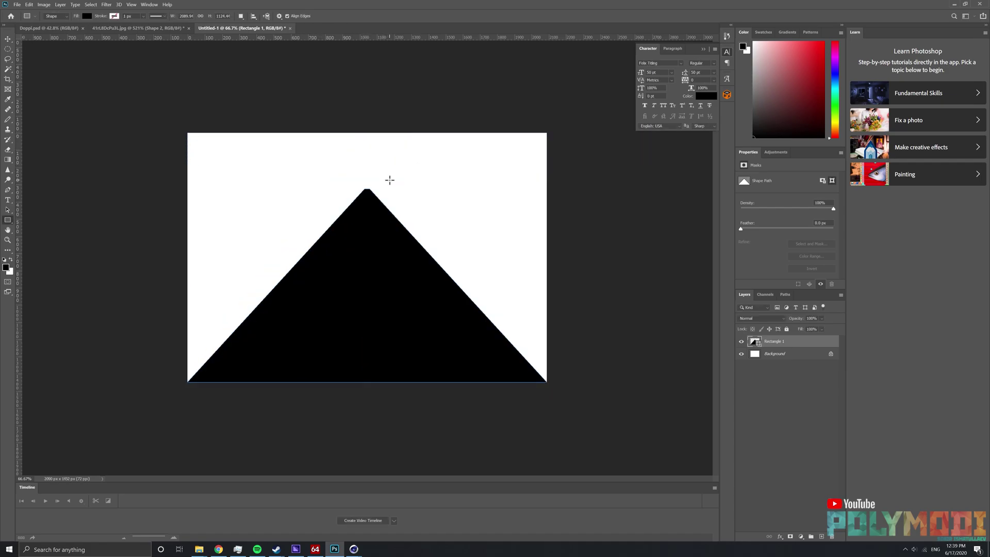
# Drag the glowing swirl from Doppl.psd into the triangle document and shrink it to about half.
pyautogui.moveTo(117, 27); pyautogui.dragTo(86, 27)
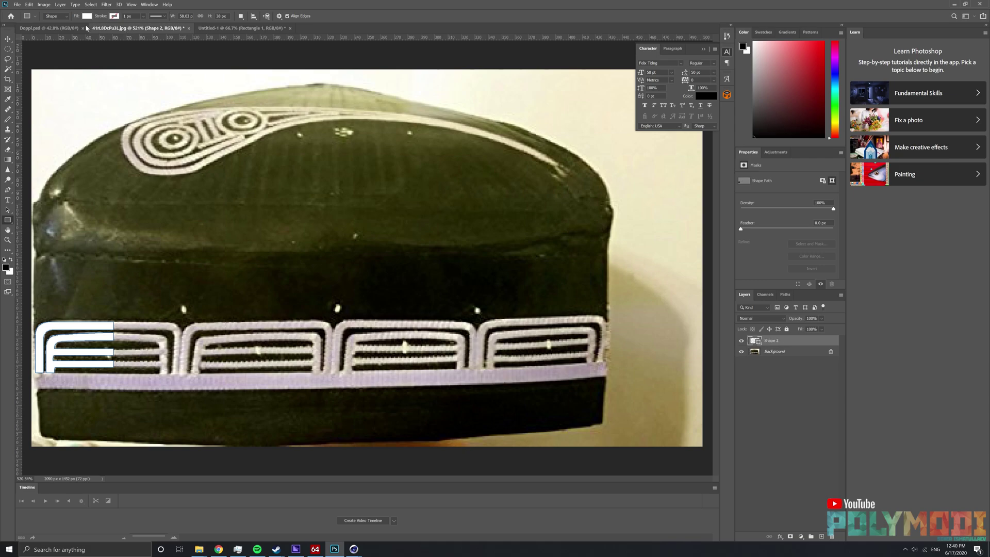
pyautogui.click(49, 27)
pyautogui.press('v')
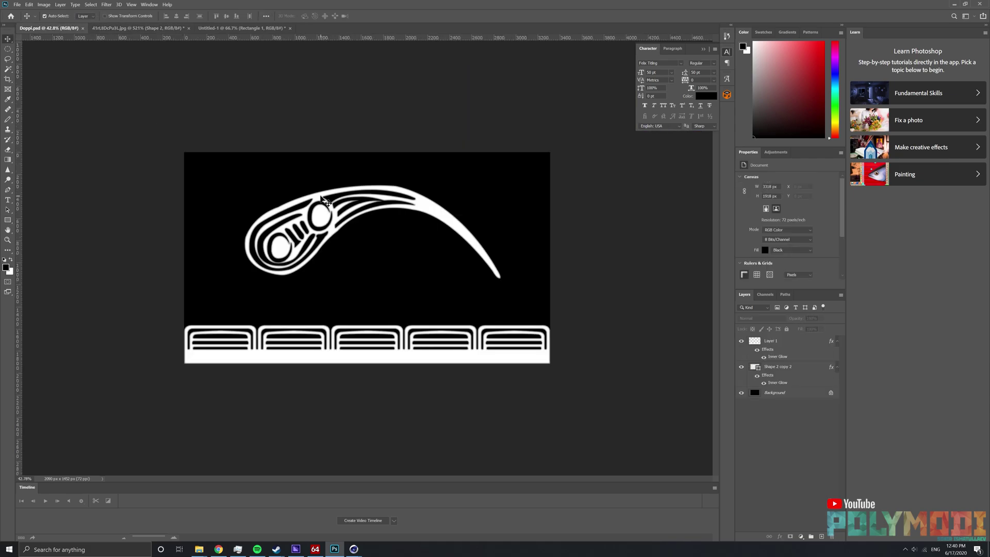
pyautogui.moveTo(210, 172)
pyautogui.mouseDown()
pyautogui.moveTo(415, 298)
pyautogui.moveTo(376, 309)
pyautogui.mouseUp()
pyautogui.hotkey('ctrl', 't')
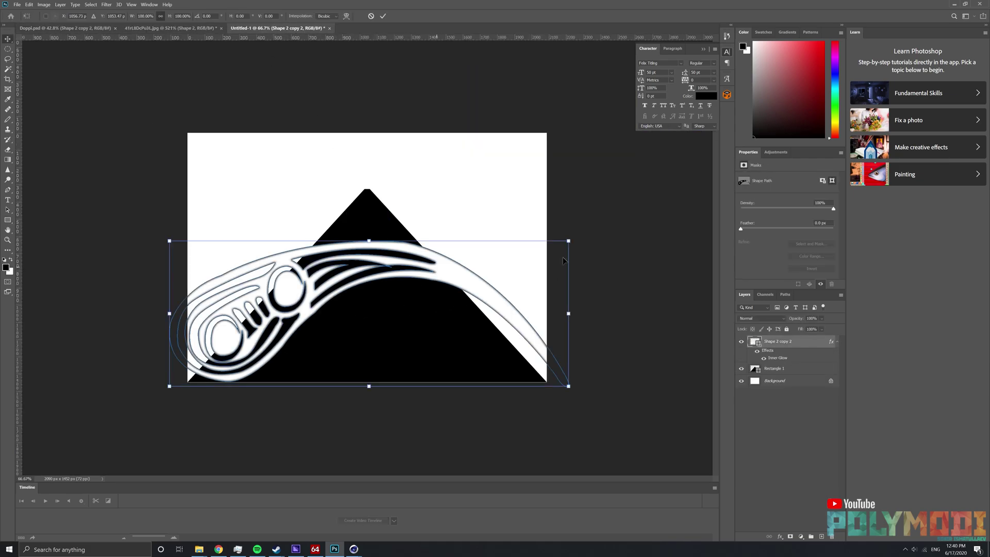
pyautogui.moveTo(570, 239)
pyautogui.keyDown('alt'); pyautogui.mouseDown()
pyautogui.moveTo(463, 301)
pyautogui.moveTo(472, 278)
pyautogui.mouseUp(); pyautogui.keyUp('alt')
pyautogui.press('Return')
pyautogui.hotkey('ctrl', 't')
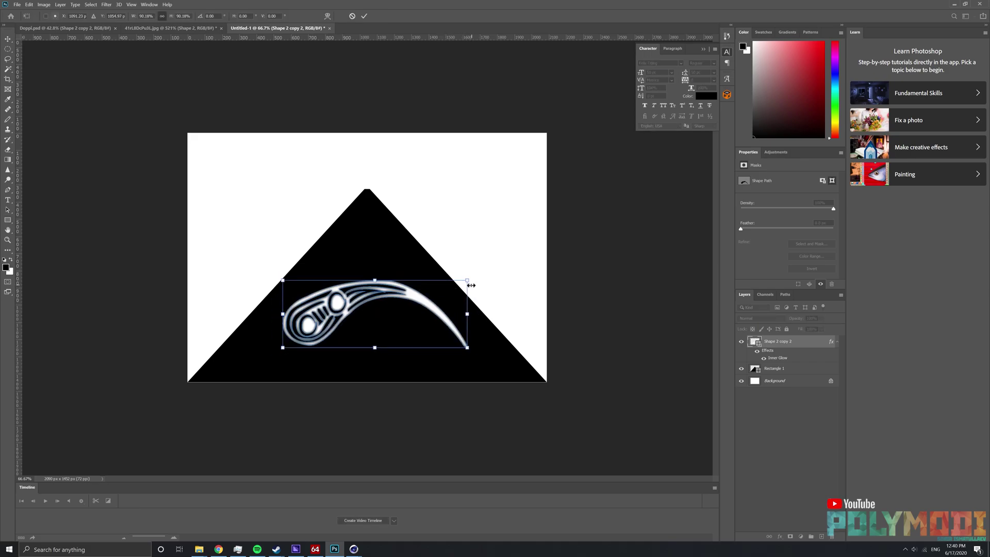
pyautogui.press('Return')
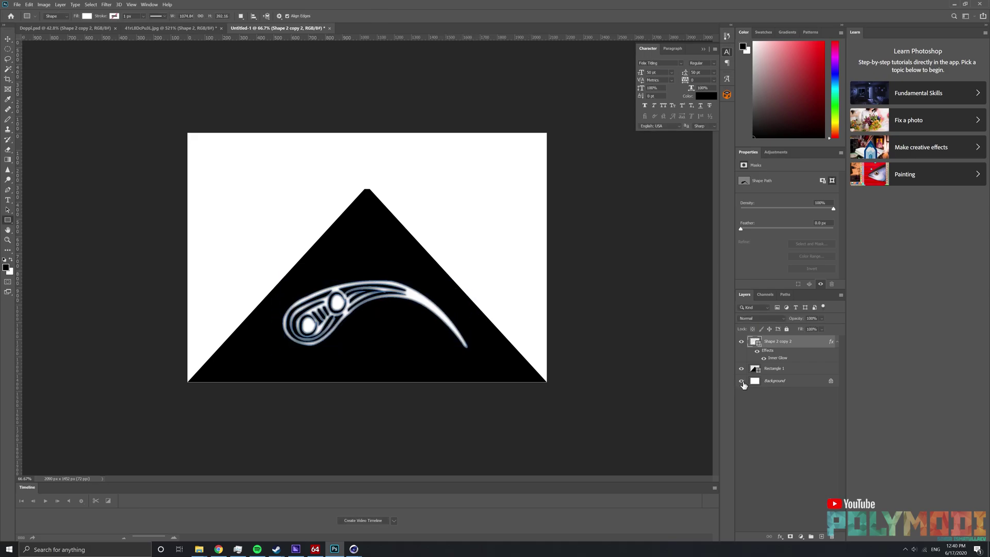
# Trim the canvas, save the triangle image as PNG, and return to Doppl.psd.
pyautogui.click(44, 4)
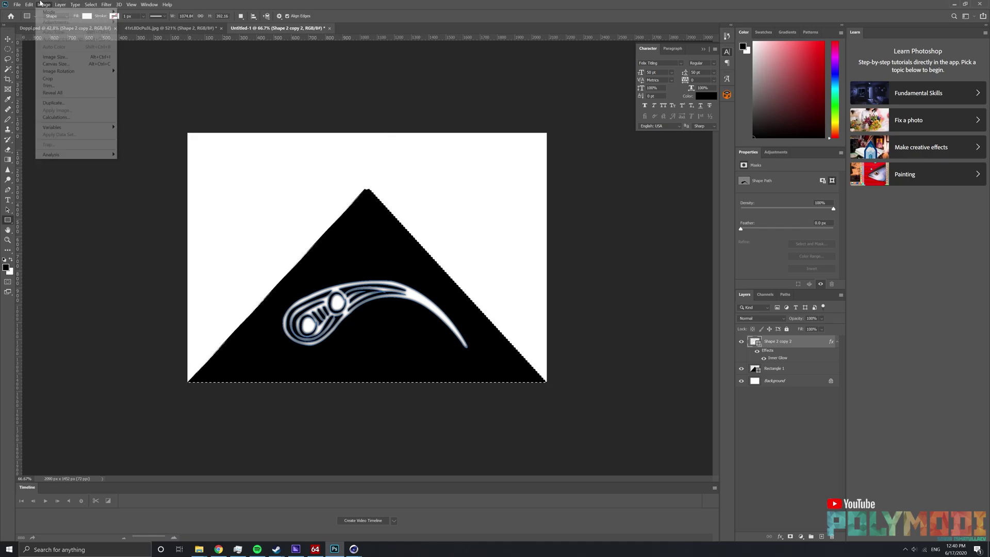
pyautogui.click(77, 79)
pyautogui.press('Return')
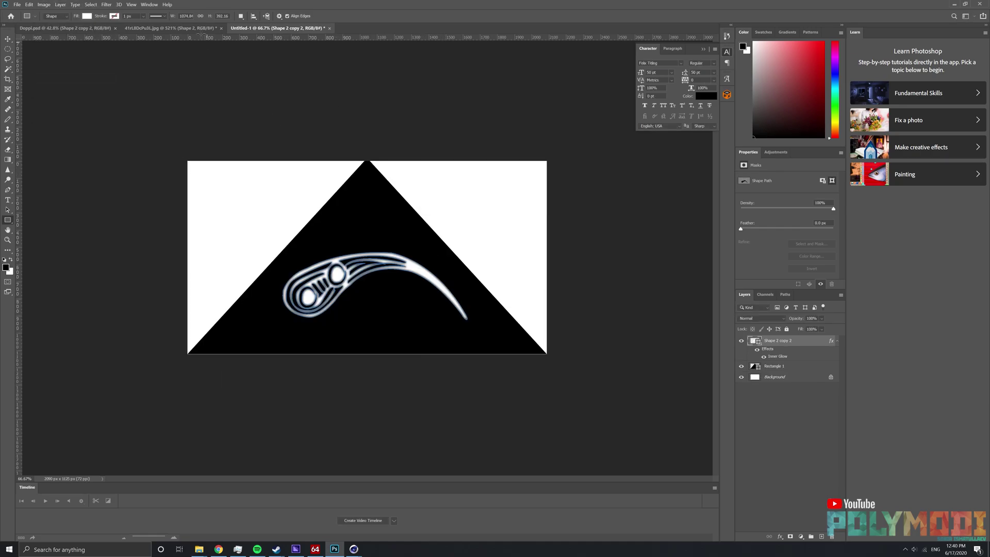
pyautogui.click(171, 28)
pyautogui.click(65, 27)
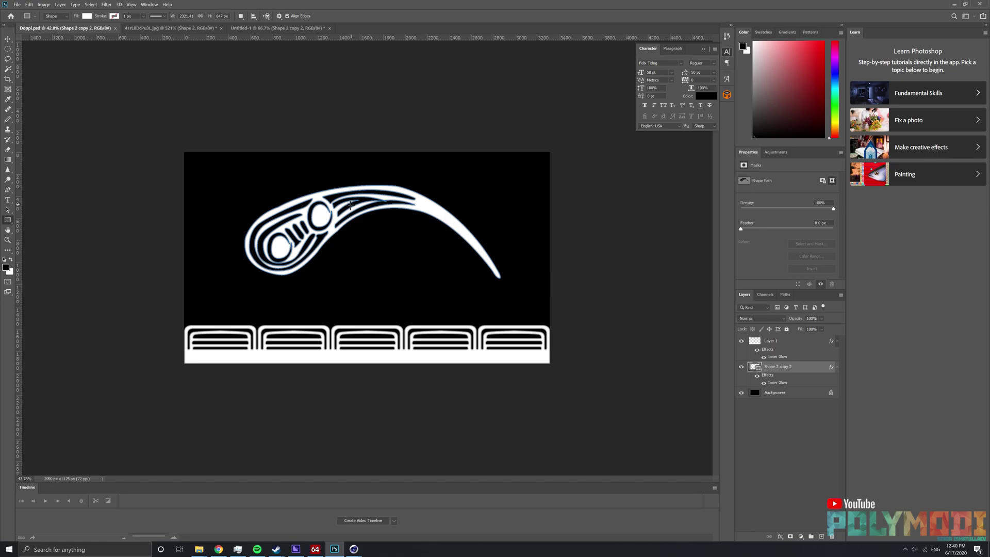
# Create a new 3000×1500 document and move the arch border strip into it.
pyautogui.press('v')
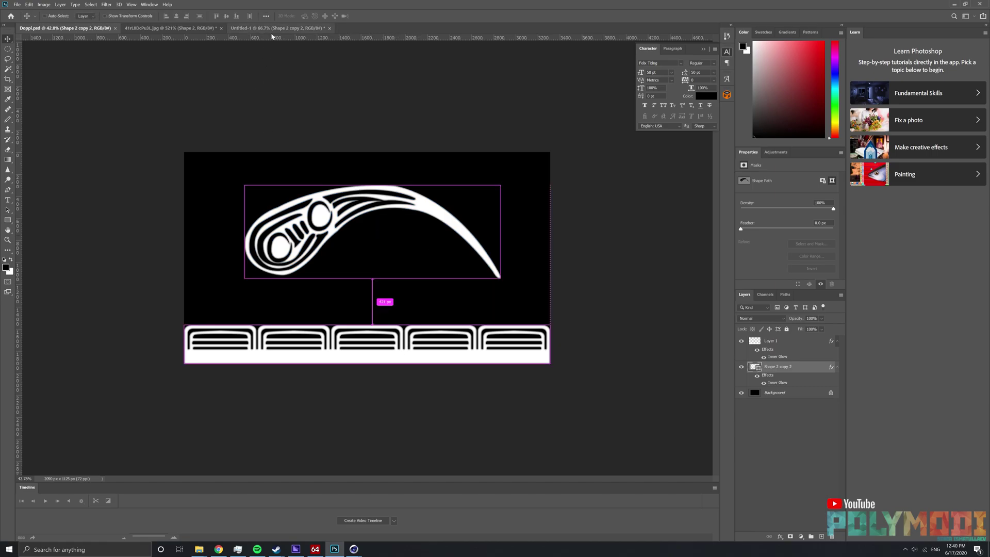
pyautogui.hotkey('ctrl', 'n')
pyautogui.press('Return')
pyautogui.hotkey('ctrl', 'Tab')
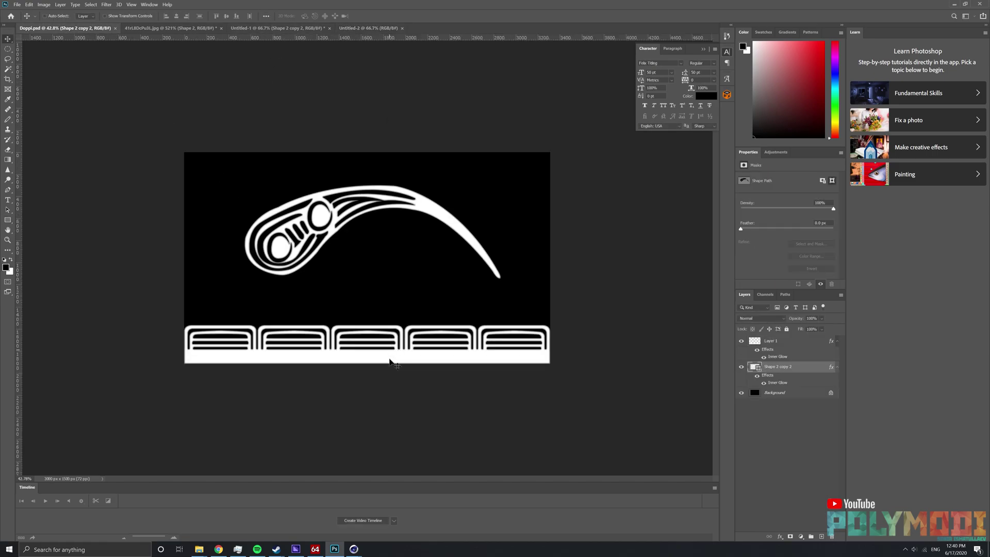
pyautogui.moveTo(390, 361)
pyautogui.mouseDown()
pyautogui.moveTo(411, 272)
pyautogui.moveTo(381, 338)
pyautogui.mouseUp()
pyautogui.hotkey('ctrl', 't')
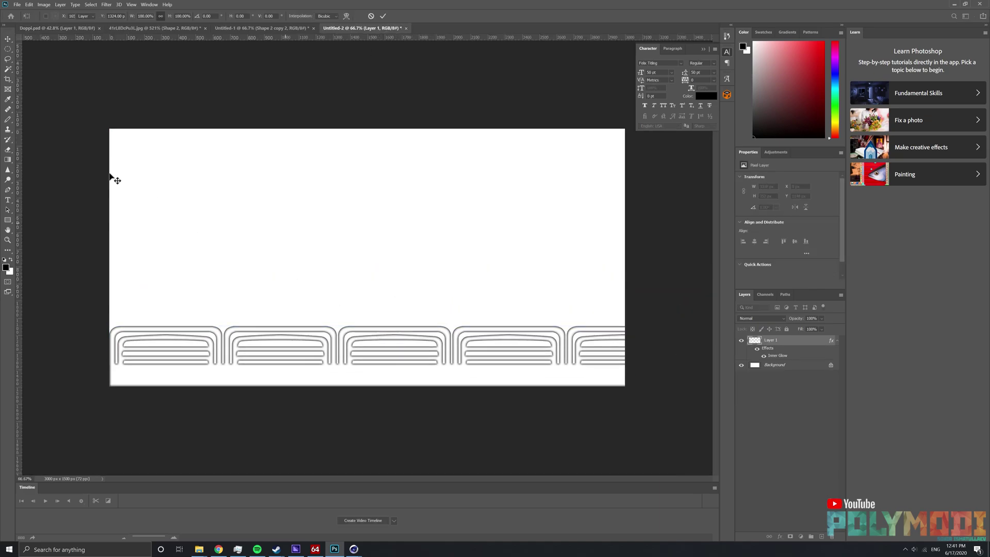
pyautogui.press('Return')
pyautogui.click(8, 79)
# Crop the canvas tightly around the strip to 3318×352 px.
pyautogui.moveTo(625, 258); pyautogui.dragTo(663, 265)
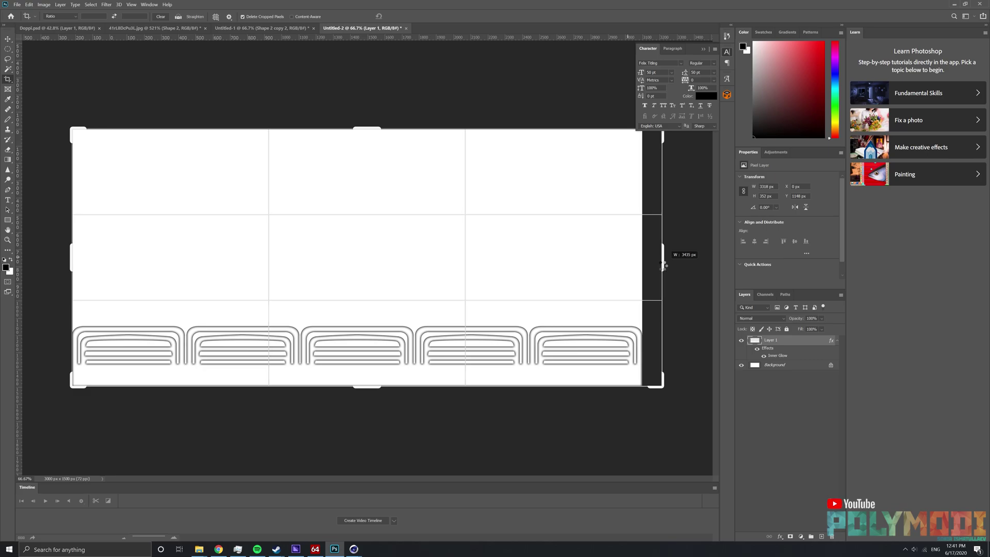
pyautogui.press('Return')
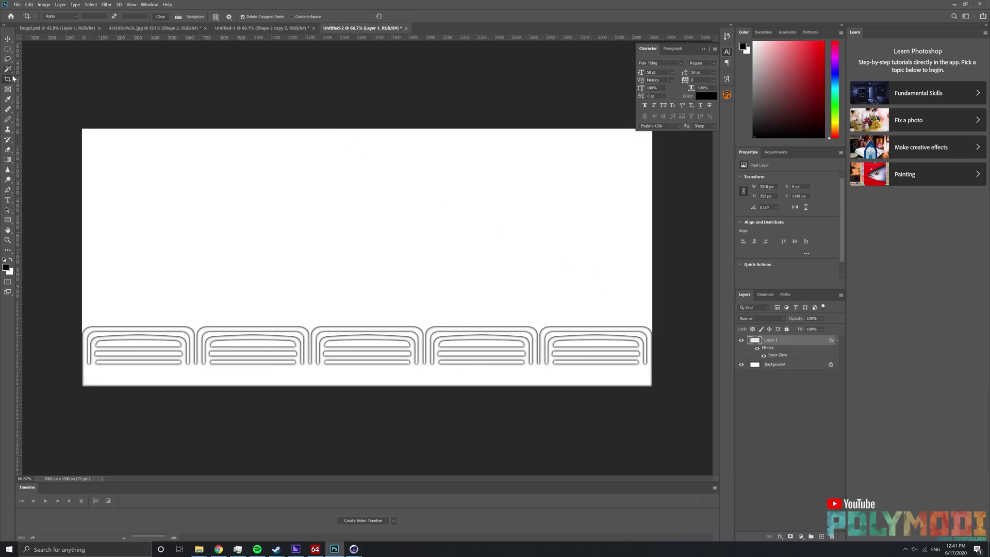
pyautogui.moveTo(373, 128); pyautogui.dragTo(416, 226)
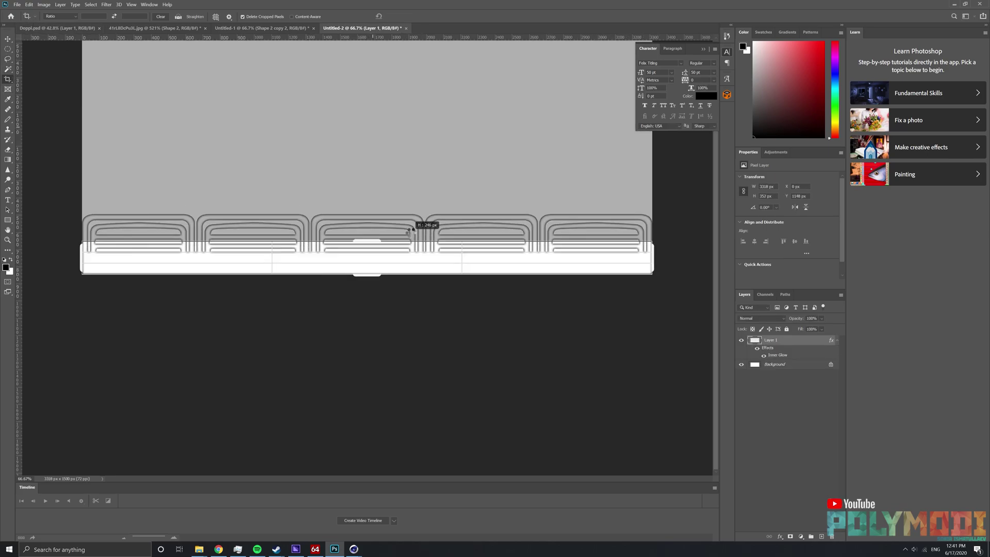
pyautogui.press('Return')
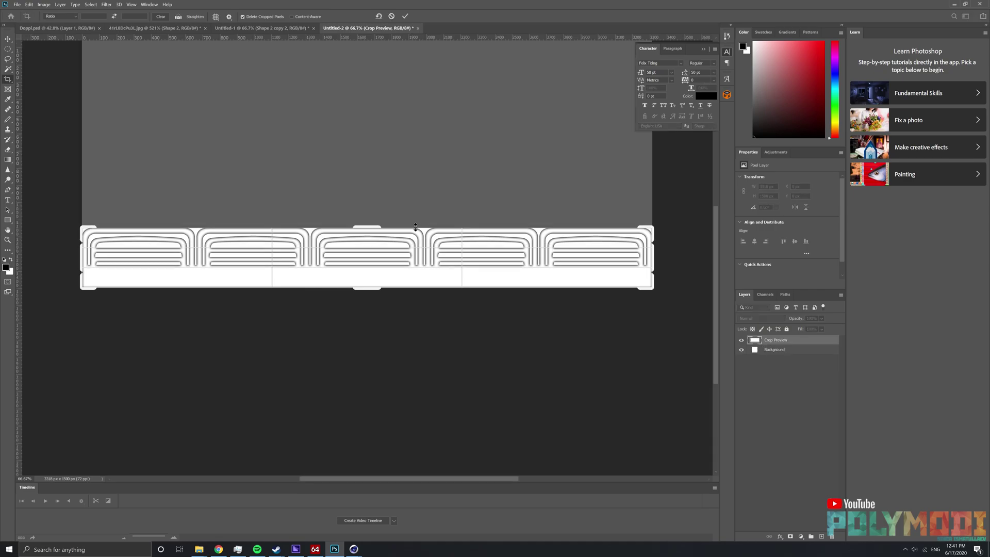
pyautogui.click(791, 364)
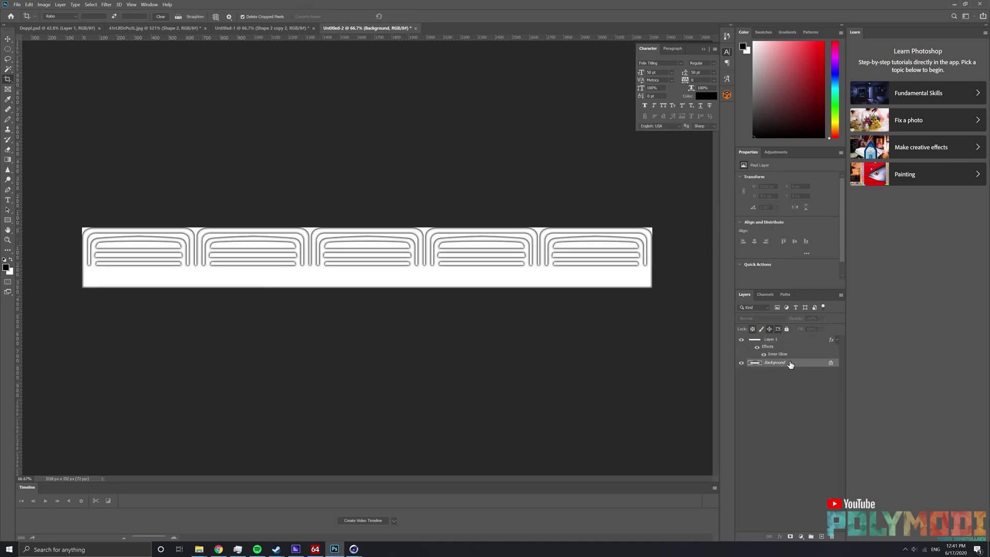
# Open Metal scratch 33_1.png and place the scratch texture into the strip document.
pyautogui.hotkey('alt', 'Tab')
pyautogui.doubleClick(261, 215)
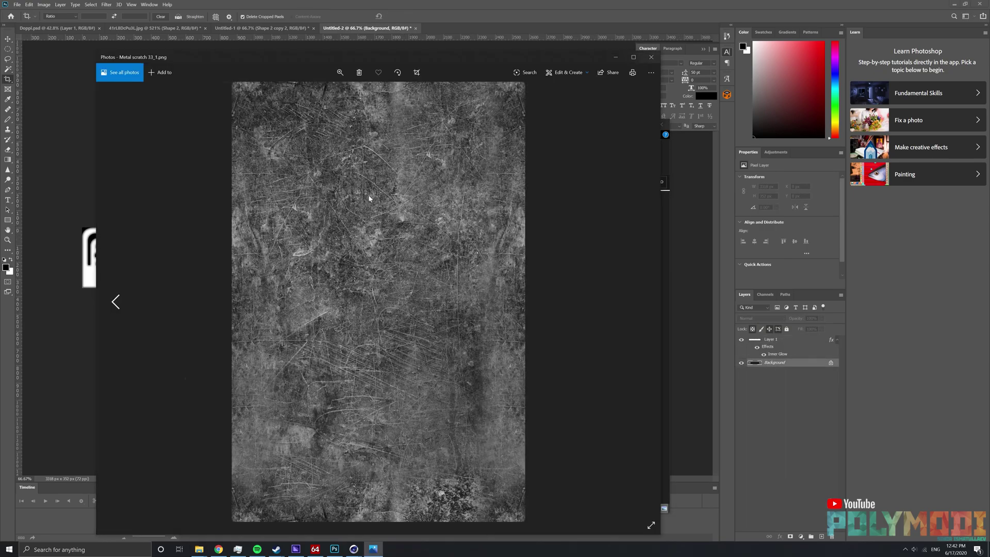
pyautogui.hotkey('alt', 'F4')
pyautogui.moveTo(261, 212); pyautogui.dragTo(466, 73)
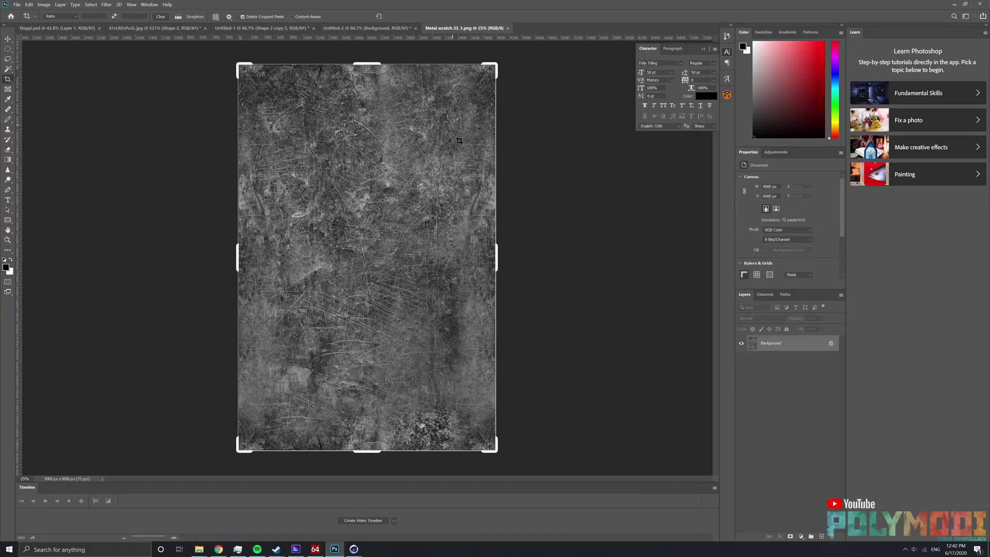
pyautogui.press('Return')
pyautogui.moveTo(433, 161)
pyautogui.mouseDown()
pyautogui.moveTo(453, 230)
pyautogui.moveTo(453, 331)
pyautogui.moveTo(641, 454)
pyautogui.mouseUp()
pyautogui.press('Return')
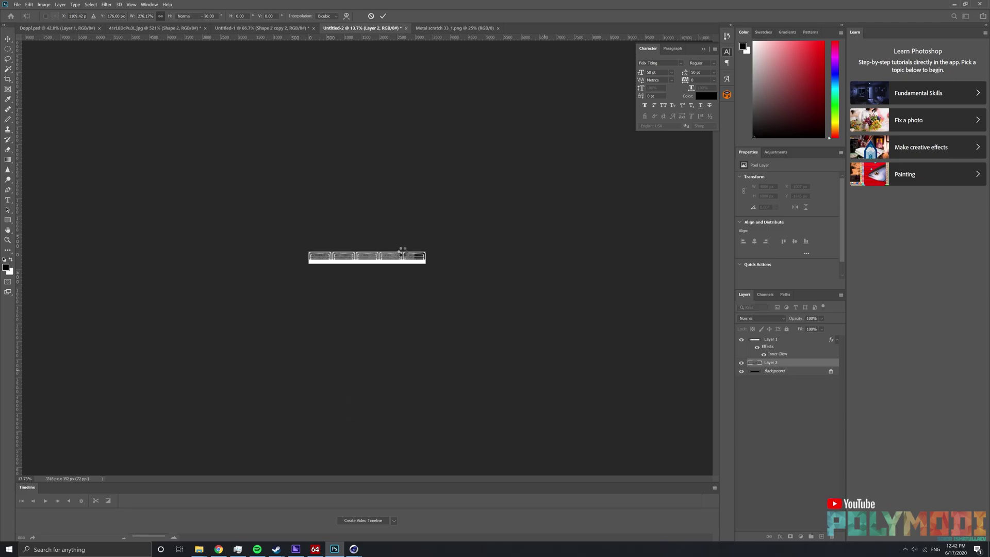
pyautogui.press('m')
pyautogui.keyDown('alt'); pyautogui.scroll(5, 441, 257); pyautogui.keyUp('alt')
pyautogui.keyDown('alt'); pyautogui.scroll(-3, 441, 257); pyautogui.keyUp('alt')
# Raise the scratch layer's contrast with Curves, shrink it to fit, and set 57% opacity.
pyautogui.hotkey('ctrl', 'm')
pyautogui.moveTo(538, 420); pyautogui.dragTo(538, 400)
pyautogui.moveTo(520, 438); pyautogui.dragTo(519, 469)
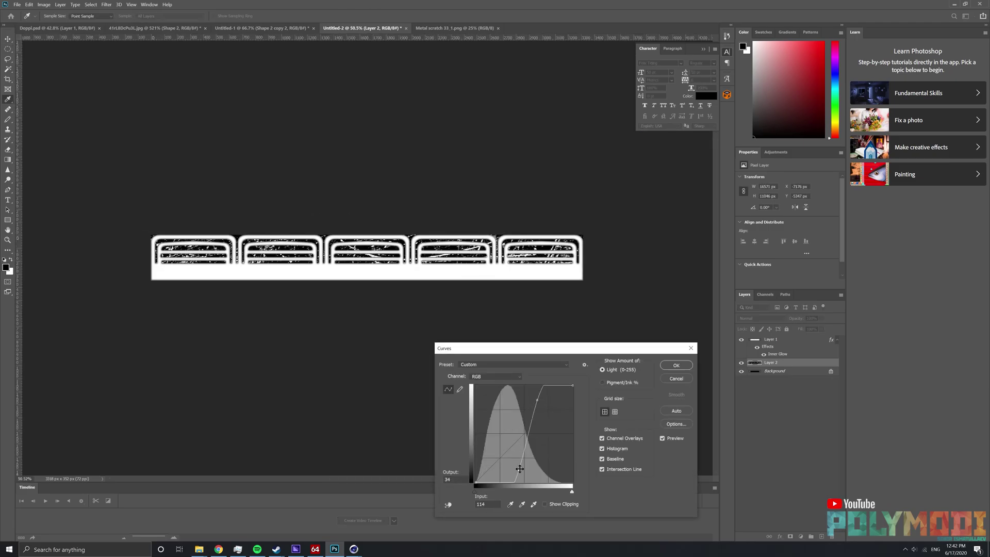
pyautogui.click(678, 365)
pyautogui.keyDown('alt'); pyautogui.scroll(-4, 368, 258); pyautogui.keyUp('alt')
pyautogui.hotkey('ctrl', 't')
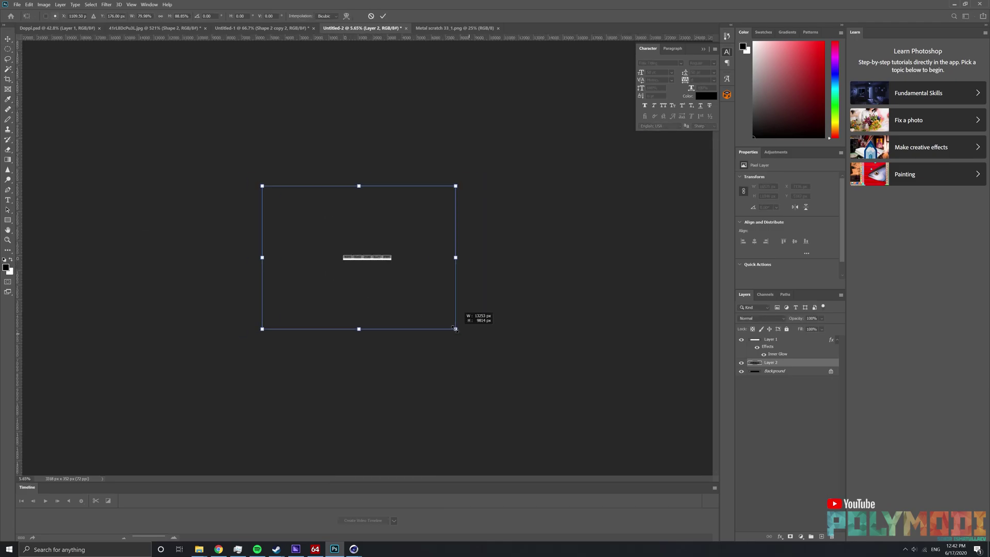
pyautogui.keyDown('alt'); pyautogui.moveTo(495, 343); pyautogui.dragTo(427, 301); pyautogui.keyUp('alt')
pyautogui.keyDown('alt'); pyautogui.scroll(2, 381, 265); pyautogui.keyUp('alt')
pyautogui.press('Return')
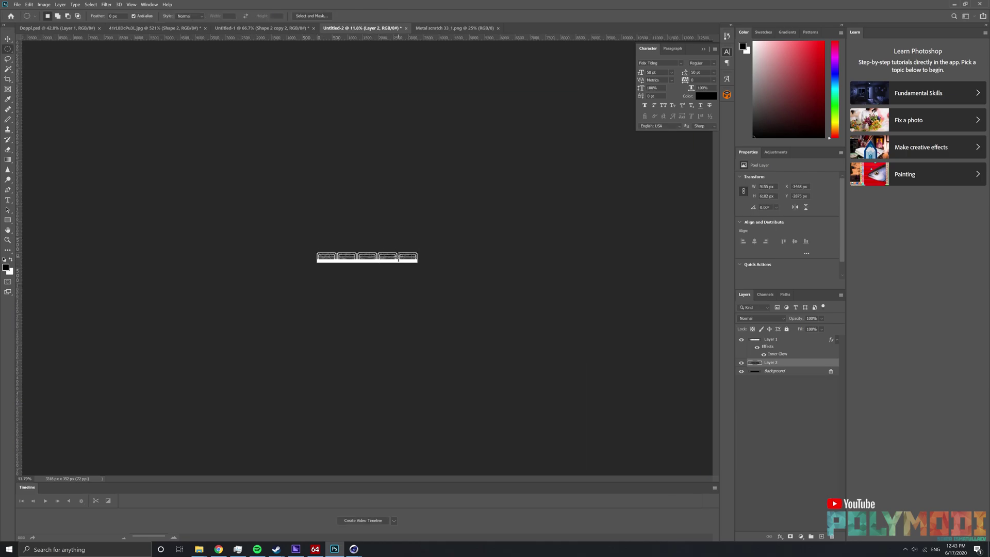
pyautogui.moveTo(364, 253); pyautogui.dragTo(439, 216)
pyautogui.press('5')
pyautogui.press('7')
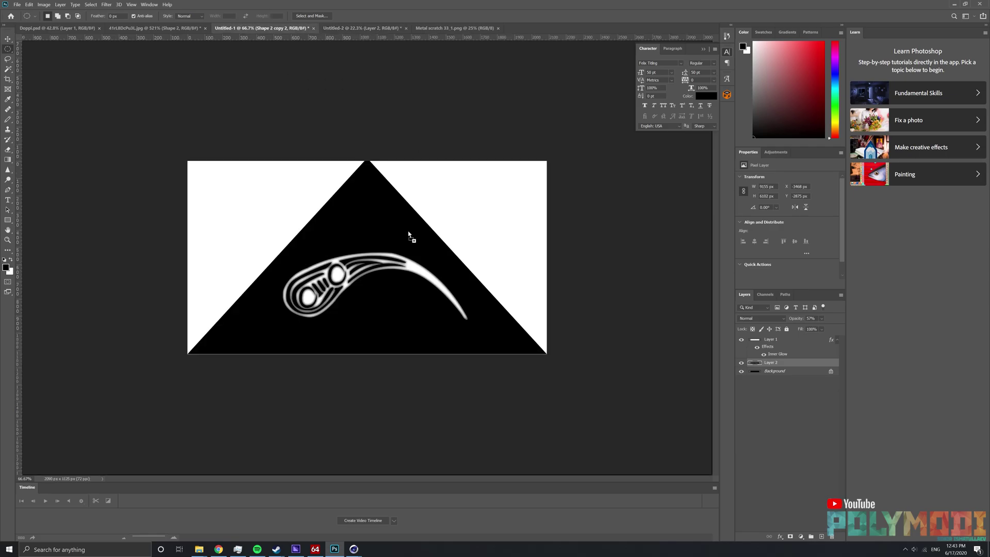
# Copy the scratch layer into Untitled-1, clip it to the triangle, and scale it up.
pyautogui.keyDown('ctrl'); pyautogui.moveTo(441, 223); pyautogui.dragTo(410, 232); pyautogui.keyUp('ctrl')
pyautogui.hotkey('ctrl', 'alt', 'g')
pyautogui.keyDown('alt'); pyautogui.scroll(1, 428, 280); pyautogui.keyUp('alt')
pyautogui.keyDown('alt'); pyautogui.scroll(-5, 428, 280); pyautogui.keyUp('alt')
pyautogui.hotkey('ctrl', 't')
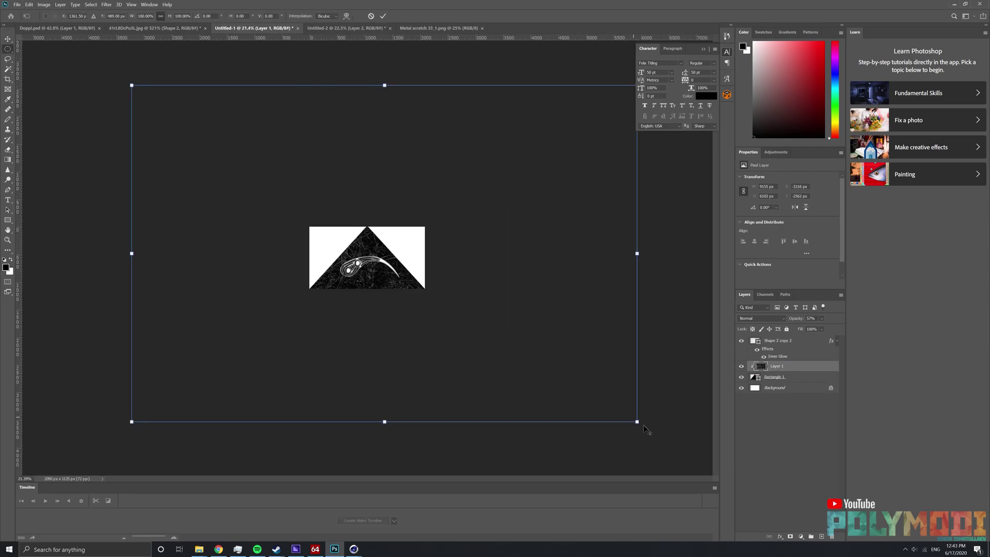
pyautogui.keyDown('alt'); pyautogui.moveTo(642, 422); pyautogui.dragTo(427, 303); pyautogui.keyUp('alt')
pyautogui.press('Return')
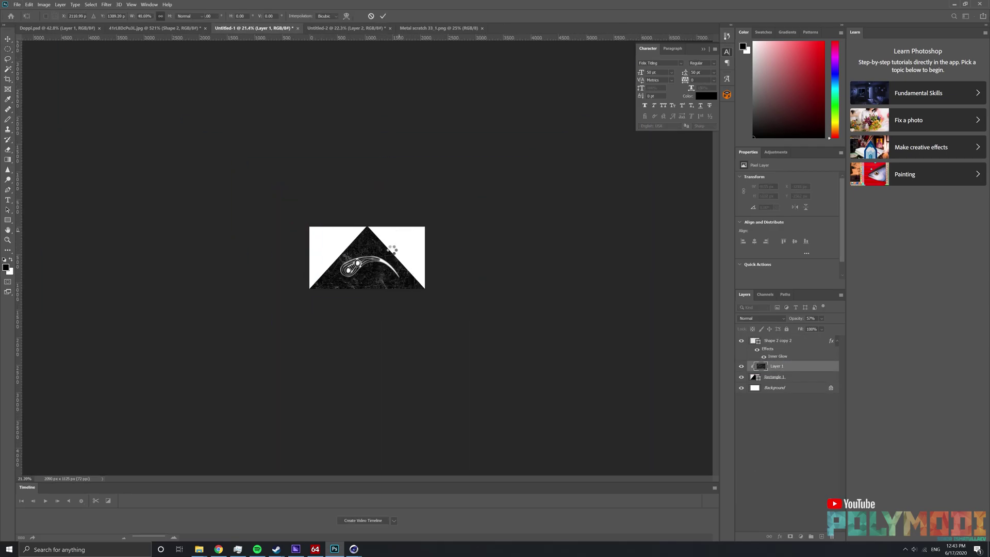
# Lower the scratch texture's opacity, enlarge it further, and set the eraser size to 700 px.
pyautogui.press('e')
pyautogui.keyDown('alt'); pyautogui.scroll(4, 367, 257); pyautogui.keyUp('alt')
pyautogui.moveTo(789, 322); pyautogui.dragTo(788, 324)
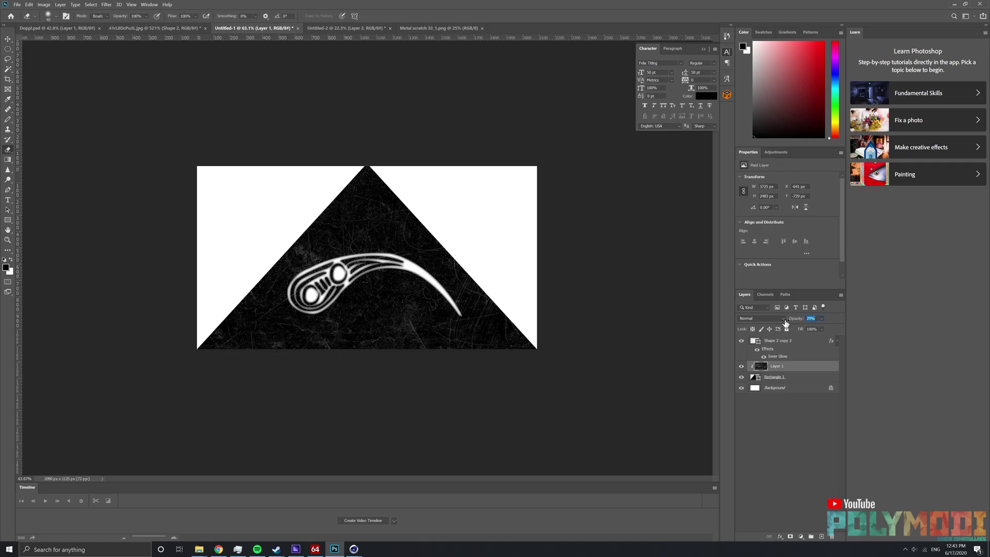
pyautogui.keyDown('alt'); pyautogui.scroll(-3, 445, 296); pyautogui.keyUp('alt')
pyautogui.hotkey('ctrl', 't')
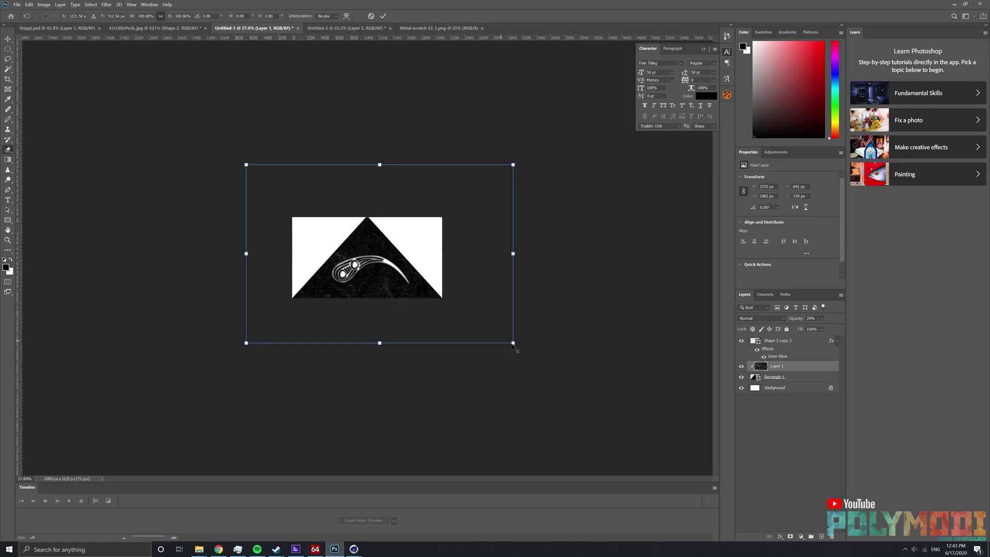
pyautogui.keyDown('alt'); pyautogui.moveTo(516, 348); pyautogui.dragTo(577, 385); pyautogui.keyUp('alt')
pyautogui.press('Return')
pyautogui.keyDown('alt'); pyautogui.scroll(3, 399, 256); pyautogui.keyUp('alt')
pyautogui.keyDown('alt'); pyautogui.scroll(-2, 399, 257); pyautogui.keyUp('alt')
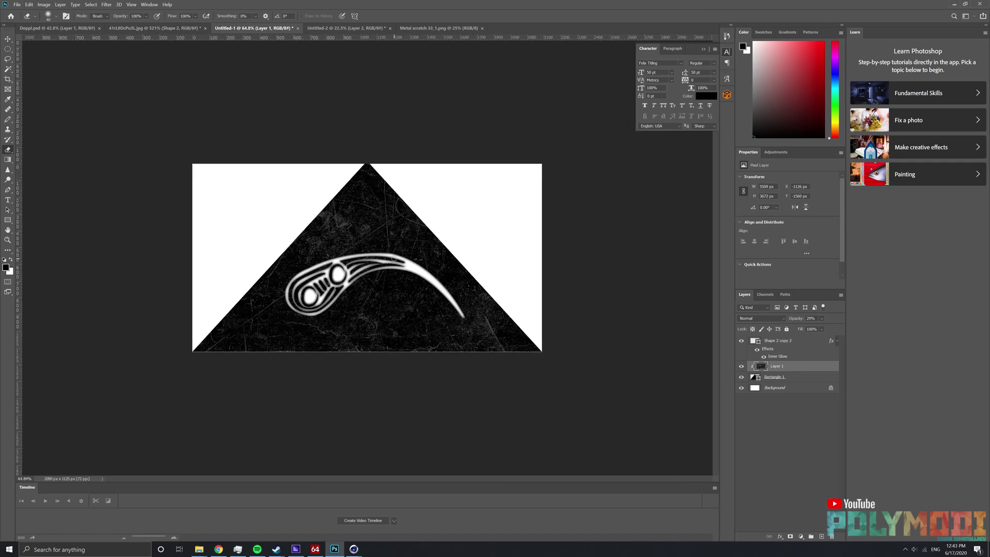
pyautogui.press(']')
pyautogui.press(']')
pyautogui.press(']')
pyautogui.keyDown('alt'); pyautogui.scroll(-3, 248, 308); pyautogui.keyUp('alt')
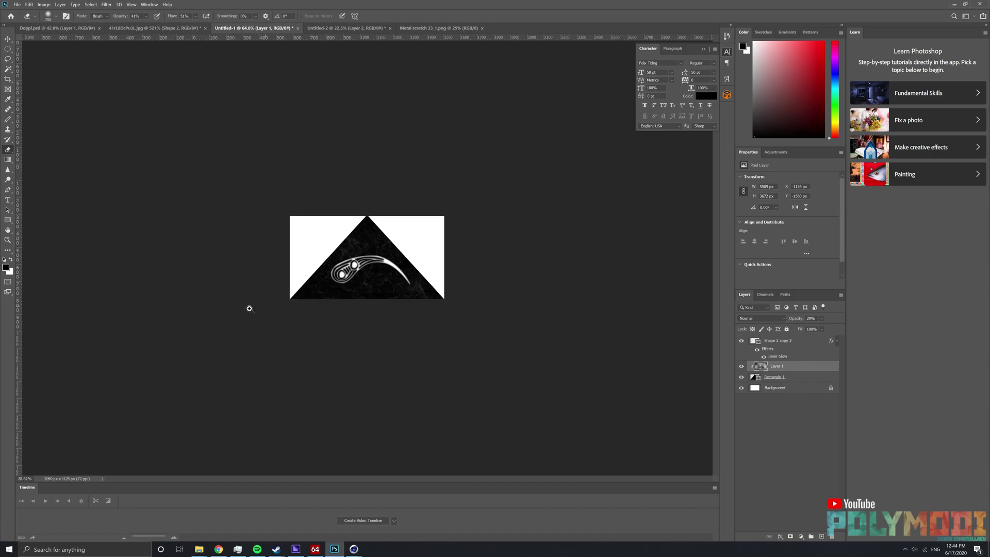
pyautogui.keyDown('alt'); pyautogui.scroll(4, 292, 315); pyautogui.keyUp('alt')
# Save the triangle artwork as a PNG, replacing the existing triangle PNG file.
pyautogui.write('5')
pyautogui.hotkey('ctrl', 'shift', 's')
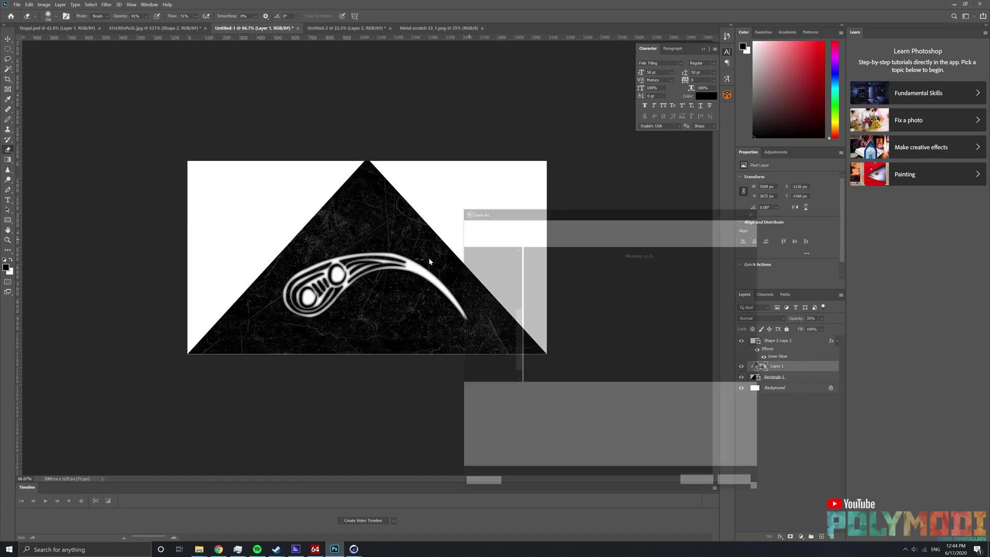
pyautogui.click(551, 401)
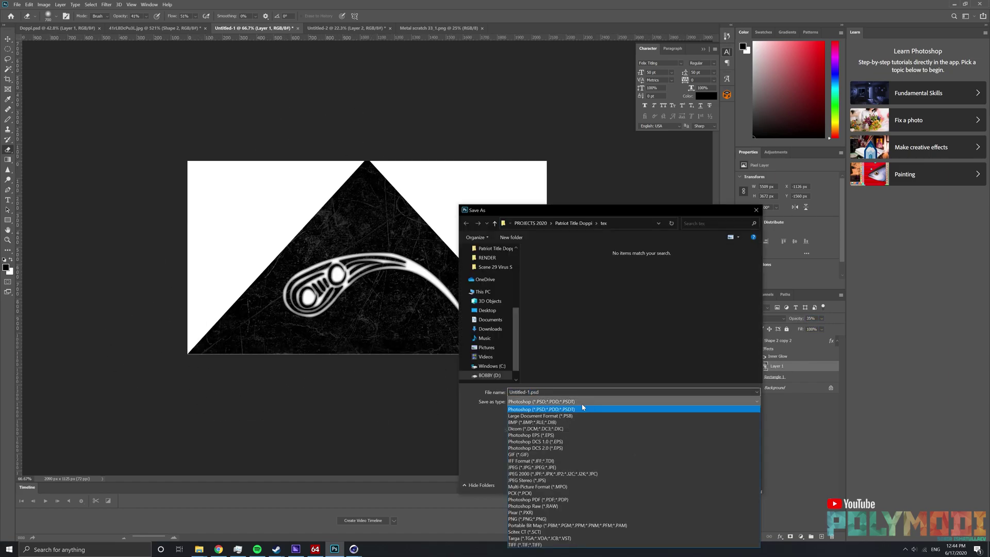
pyautogui.click(536, 518)
pyautogui.doubleClick(547, 268)
pyautogui.click(543, 272)
pyautogui.click(540, 170)
# Save the strip document as Doppi 2.psd and as Doppi 2.png.
pyautogui.hotkey('ctrl', 'Tab')
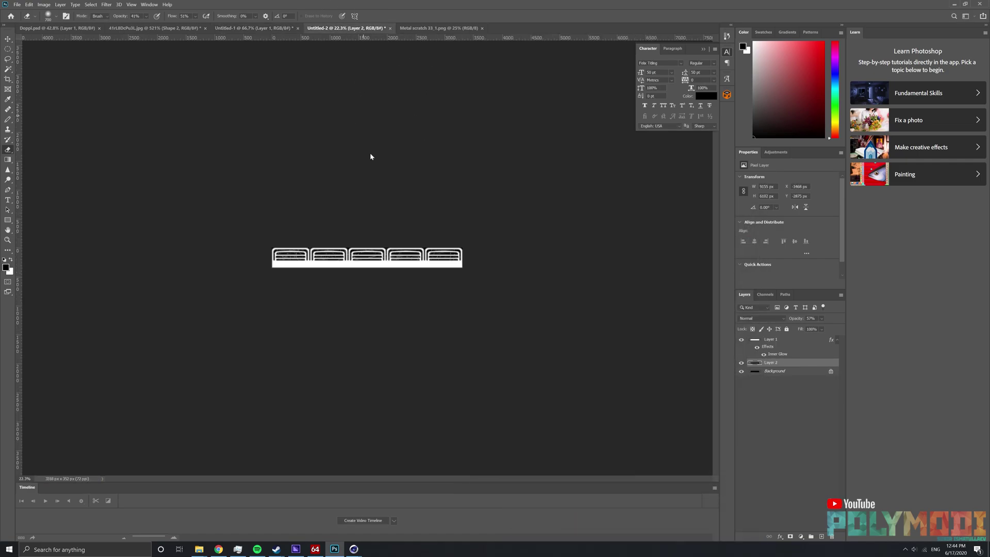
pyautogui.hotkey('ctrl', 'shift', 's')
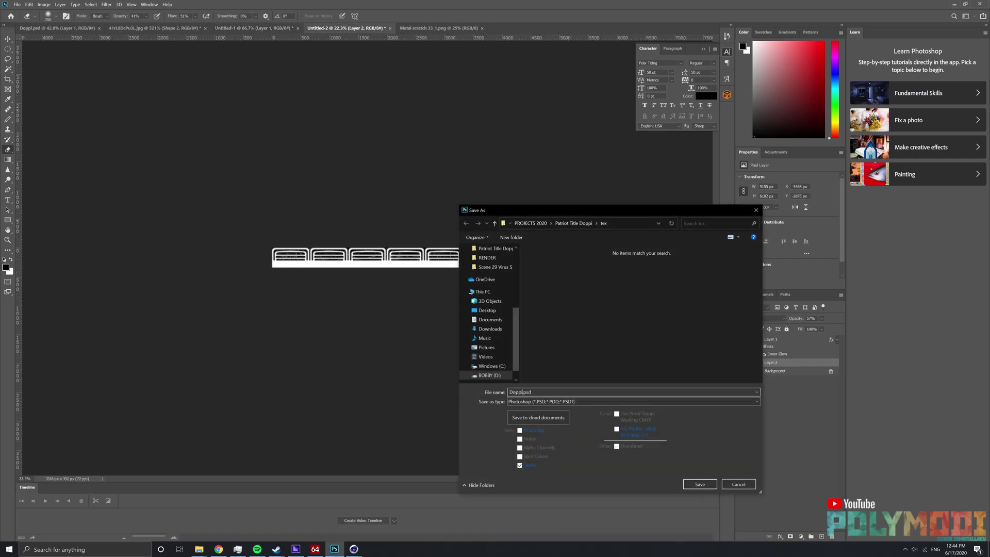
pyautogui.write('2')
pyautogui.press('Return')
pyautogui.press('Return')
pyautogui.hotkey('ctrl', 'shift', 's')
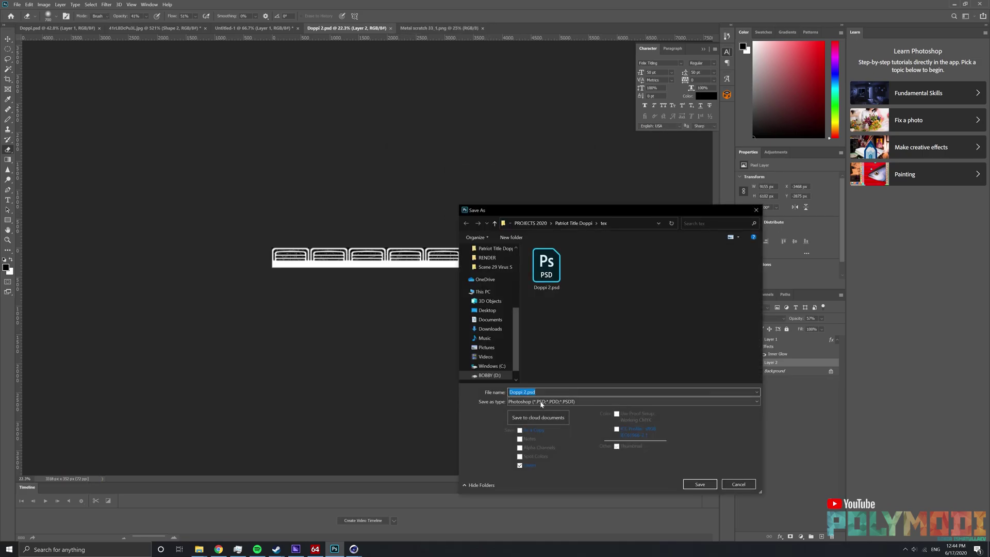
pyautogui.click(552, 401)
pyautogui.click(534, 521)
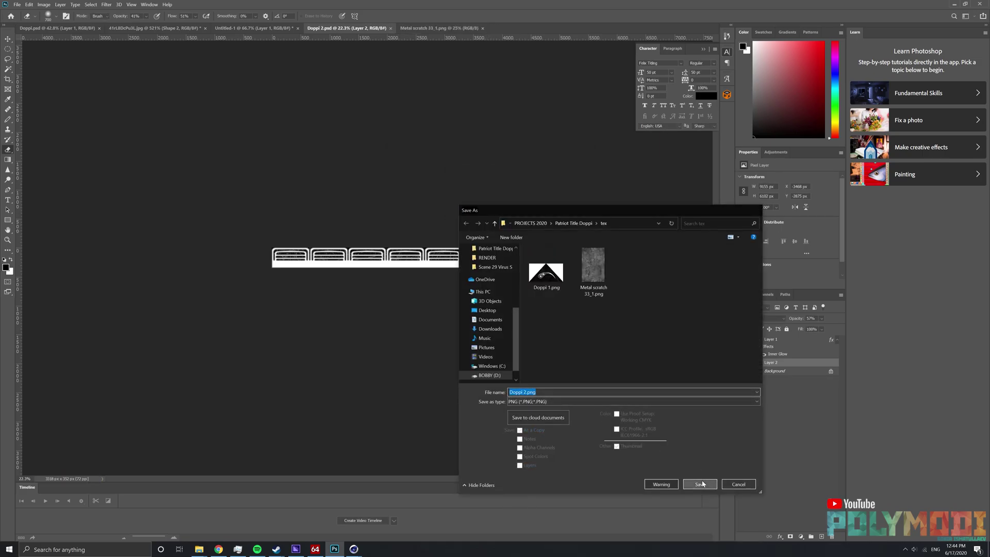
pyautogui.press('Return')
pyautogui.press('Return')
# Save the triangle document as Doppi.psd.
pyautogui.hotkey('ctrl', 'shift', 'Tab')
pyautogui.hotkey('ctrl', 'shift', 's')
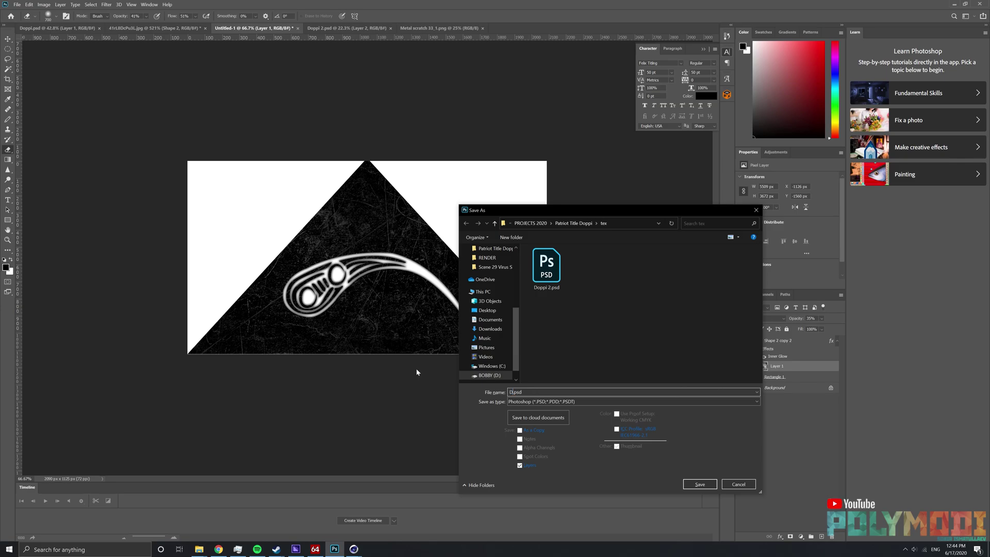
pyautogui.write('oppi')
pyautogui.press('Return')
pyautogui.press('Return')
pyautogui.hotkey('ctrl', 'shift', 'Tab')
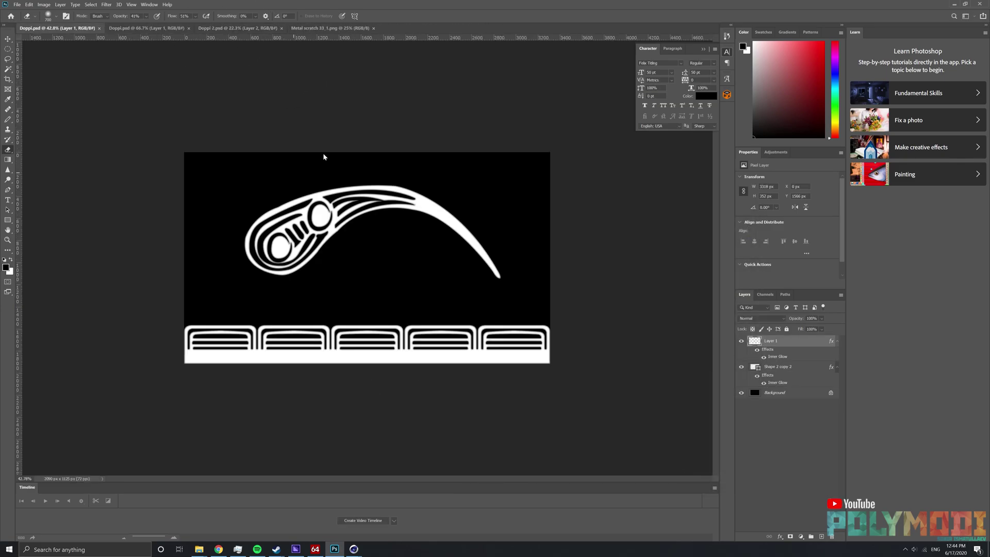
pyautogui.click(327, 29)
# Create a new 3000×1500 document, paste the scratch texture in, and fill the Background black.
pyautogui.hotkey('ctrl', 'n')
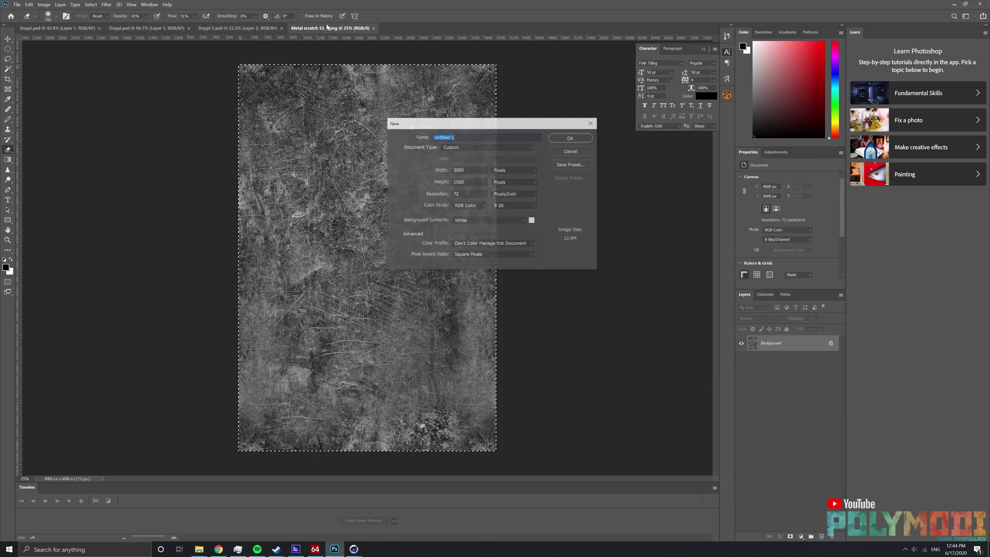
pyautogui.press('Return')
pyautogui.hotkey('ctrl', 'shift', 'Tab')
pyautogui.hotkey('ctrl', 'shift', 'Tab')
pyautogui.press('v')
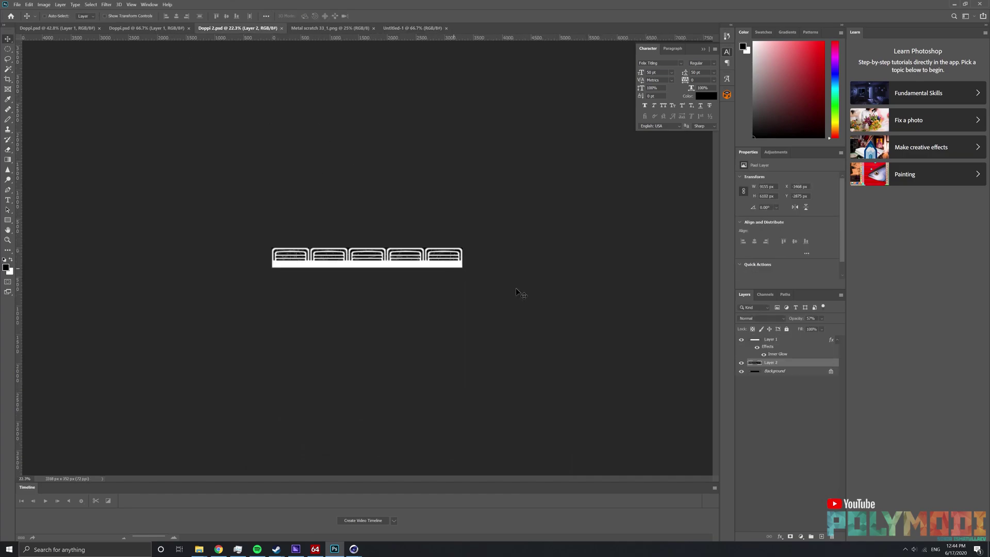
pyautogui.press('m')
pyautogui.hotkey('ctrl', 'Tab')
pyautogui.hotkey('ctrl', 'Tab')
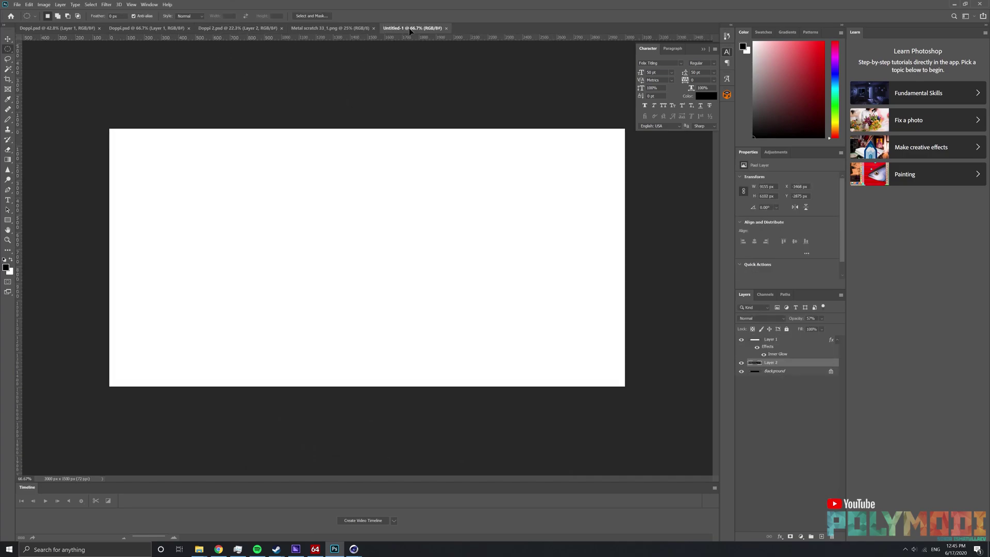
pyautogui.hotkey('ctrl', 'v')
pyautogui.click(777, 351)
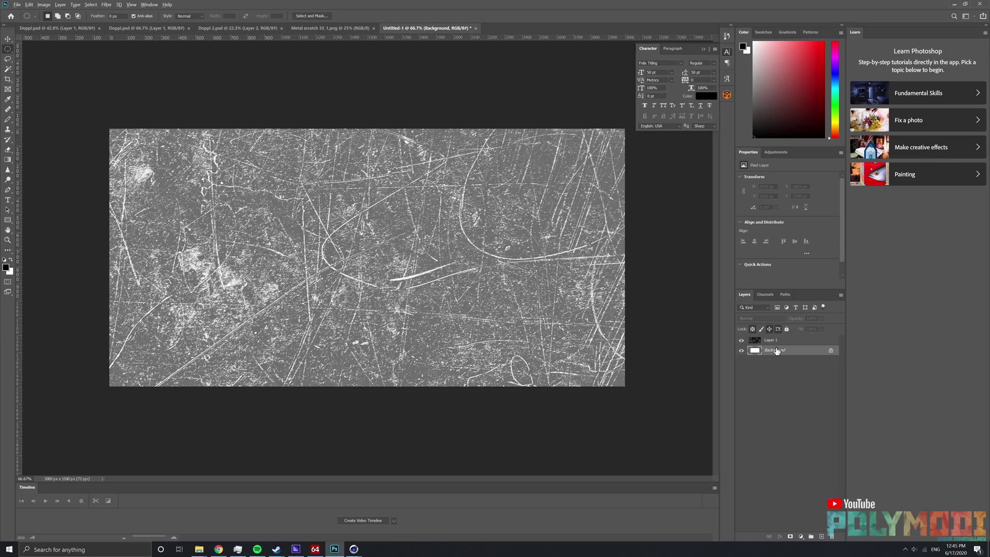
pyautogui.hotkey('alt', 'BackSpace')
# Shrink the scratch layer around its centre and lower its opacity to 30%.
pyautogui.keyDown('alt'); pyautogui.scroll(-3, 475, 279); pyautogui.keyUp('alt')
pyautogui.keyDown('alt'); pyautogui.scroll(-3, 449, 294); pyautogui.keyUp('alt')
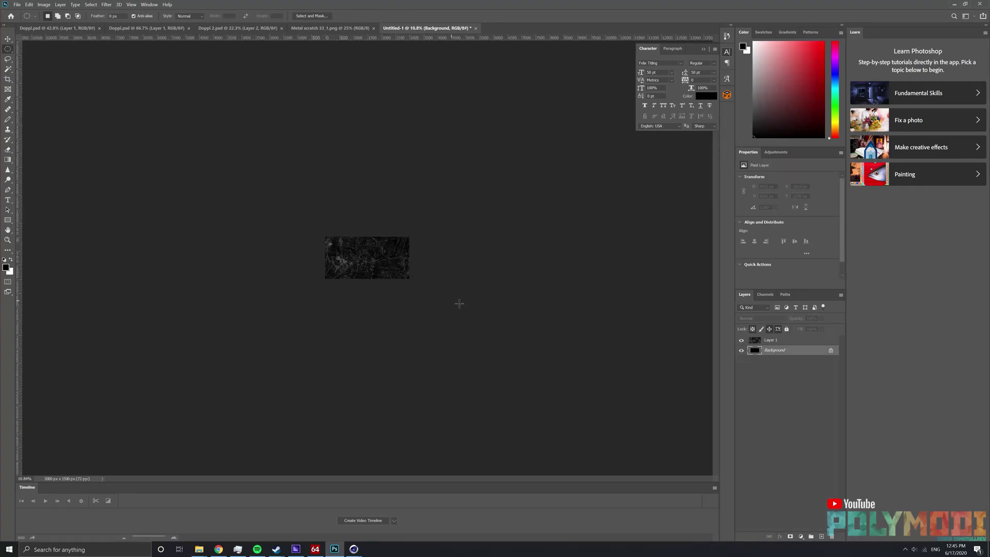
pyautogui.click(791, 340)
pyautogui.keyDown('alt'); pyautogui.scroll(-2, 497, 310); pyautogui.keyUp('alt')
pyautogui.hotkey('ctrl', 't')
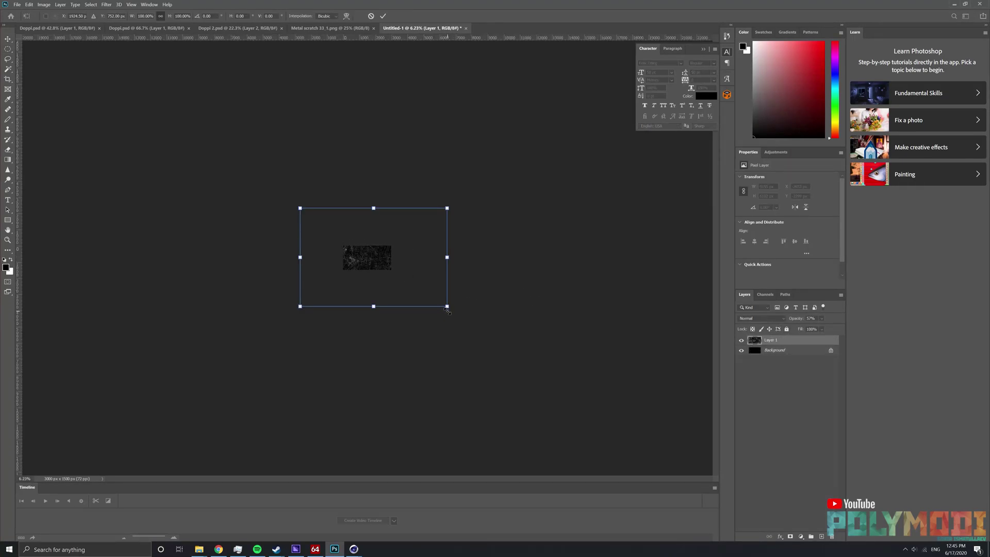
pyautogui.keyDown('alt'); pyautogui.moveTo(447, 310); pyautogui.dragTo(411, 299); pyautogui.keyUp('alt')
pyautogui.keyDown('alt'); pyautogui.scroll(4, 368, 257); pyautogui.keyUp('alt')
pyautogui.keyDown('alt'); pyautogui.scroll(1, 367, 257); pyautogui.keyUp('alt')
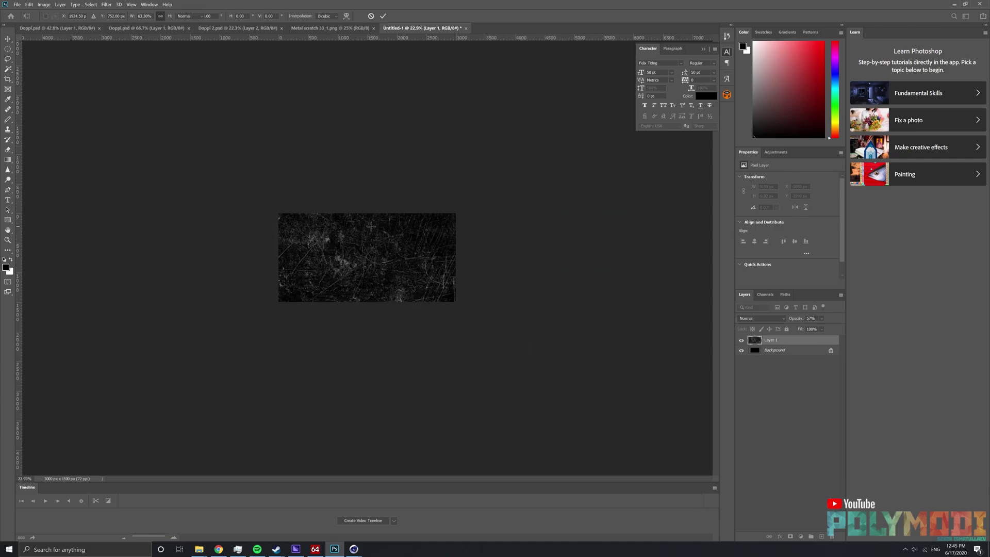
pyautogui.press('Return')
pyautogui.moveTo(803, 321); pyautogui.dragTo(793, 322)
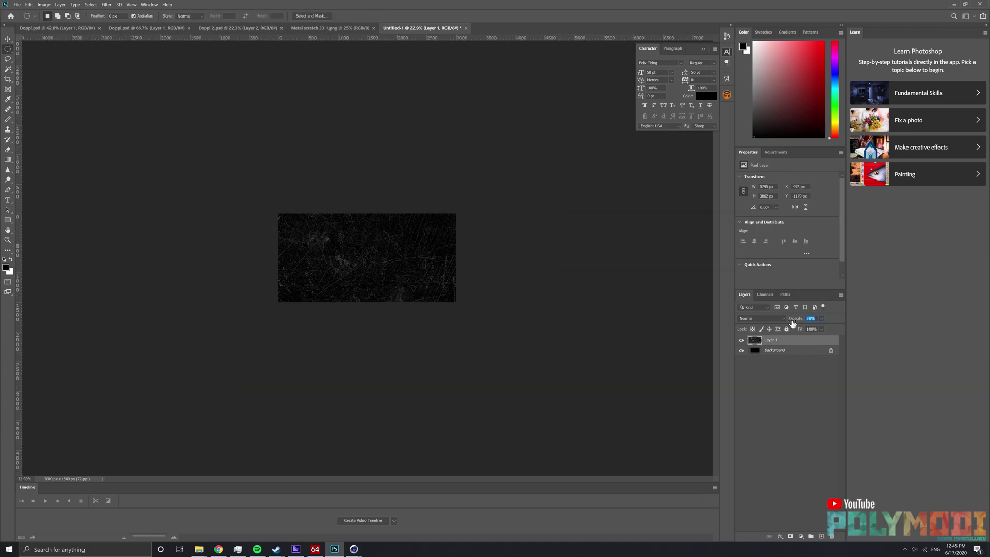
# Save the image as the PNG Doppi 3.png in the tex folder.
pyautogui.hotkey('ctrl', 'shift', 's')
pyautogui.click(568, 402)
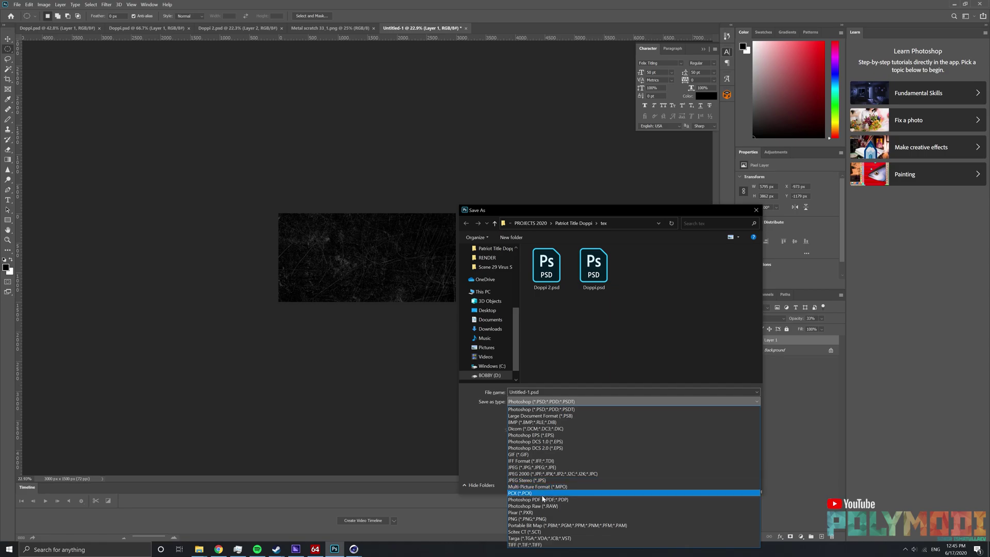
pyautogui.click(528, 519)
pyautogui.hotkey('shift', 'Tab')
pyautogui.write('Doppi 3.png')
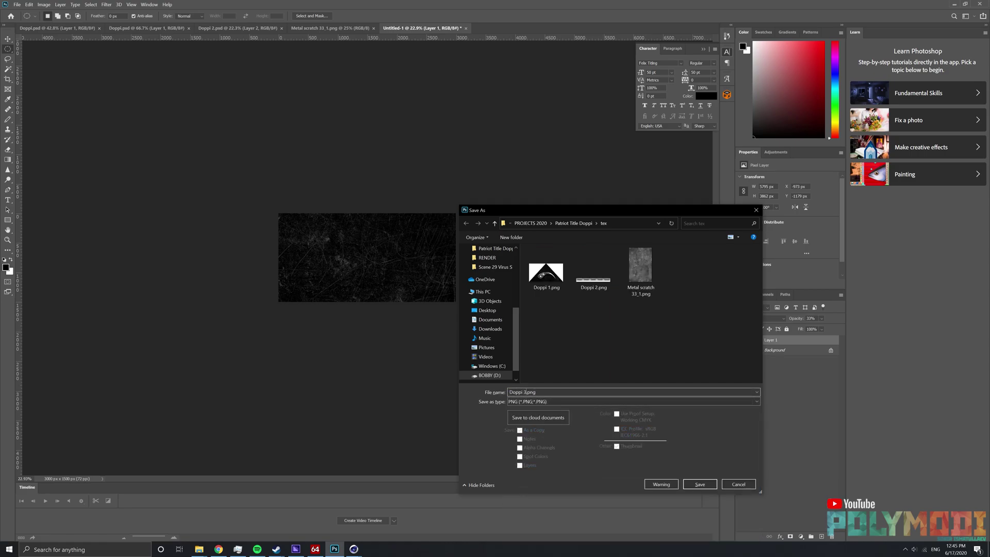
pyautogui.press('Return')
pyautogui.press('Return')
pyautogui.moveTo(354, 549)
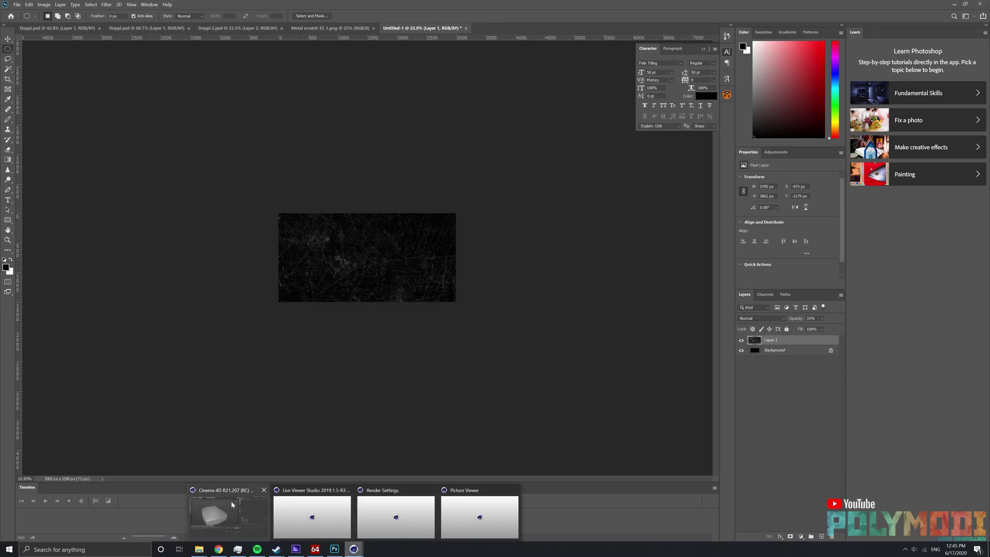
# Create an Octane Diffuse material and load tex/Doppi 1.png as its diffuse image texture.
pyautogui.click(227, 510)
pyautogui.click(641, 73)
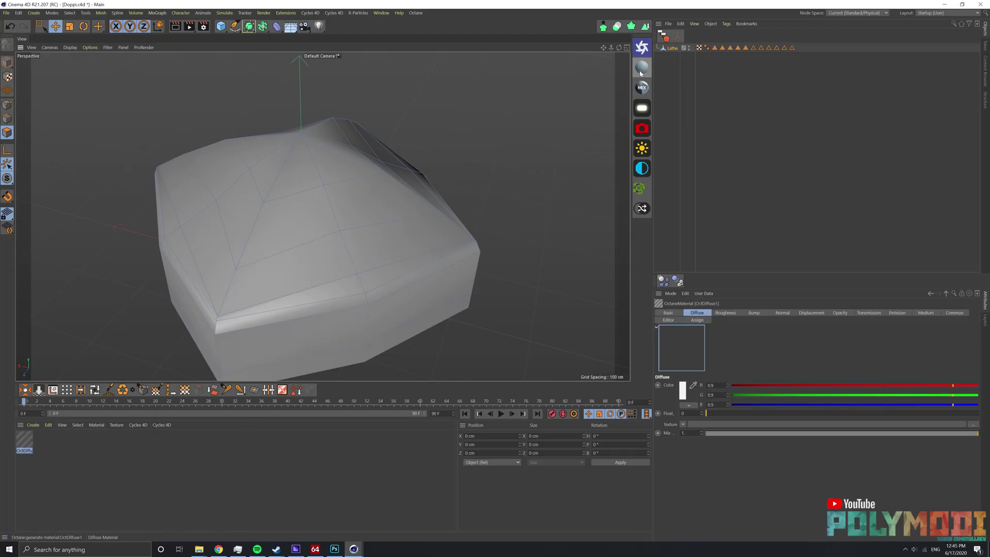
pyautogui.doubleClick(22, 438)
pyautogui.write('Doppi 1')
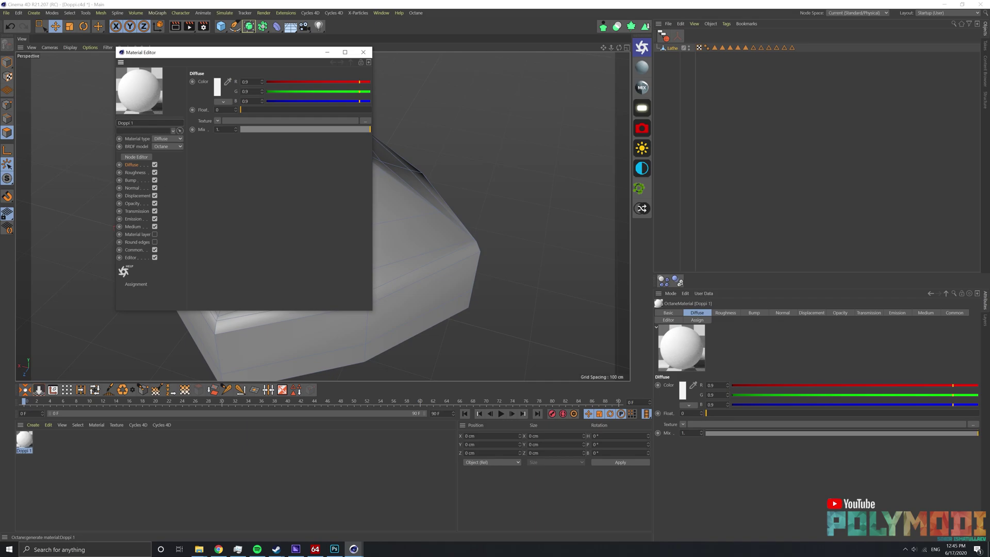
pyautogui.click(217, 121)
pyautogui.moveTo(239, 276)
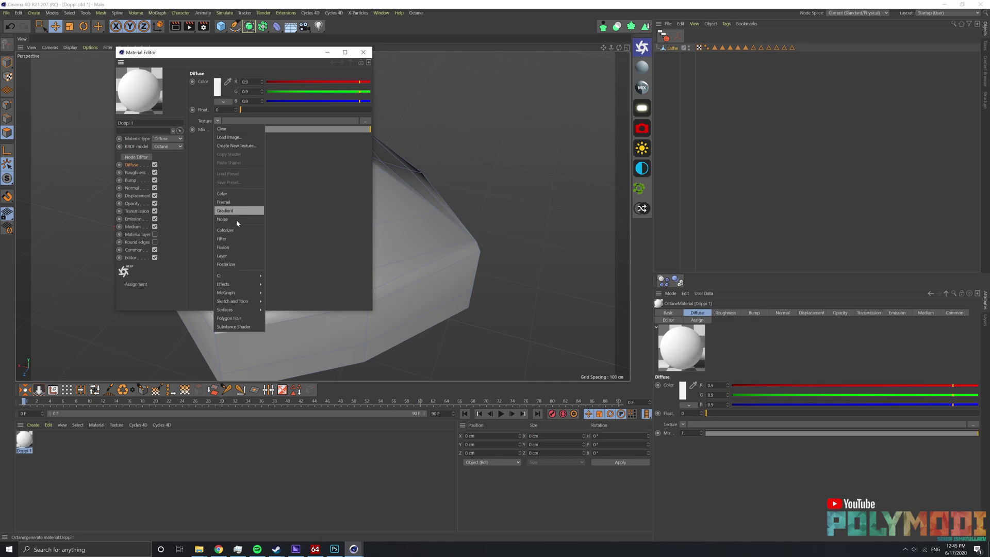
pyautogui.click(323, 289)
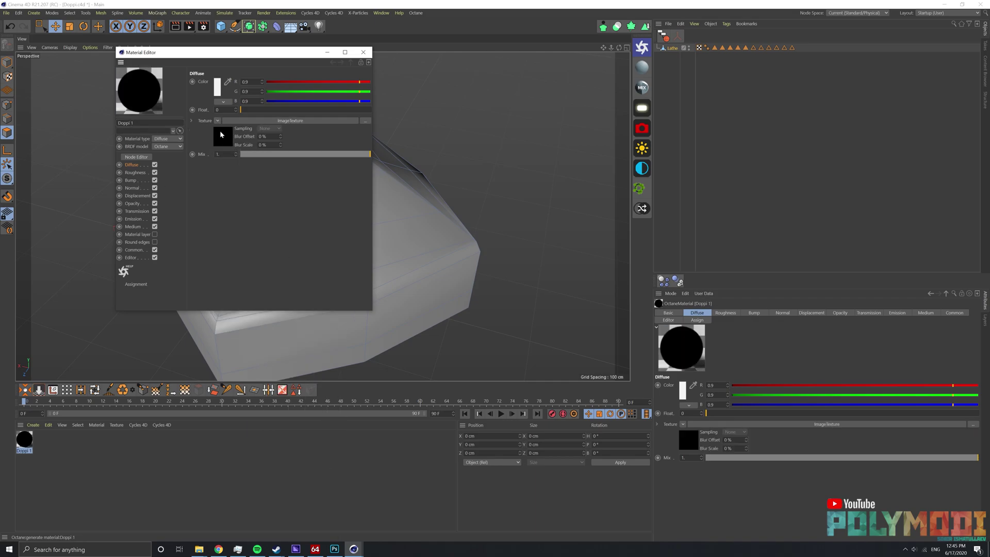
pyautogui.click(291, 121)
pyautogui.click(312, 144)
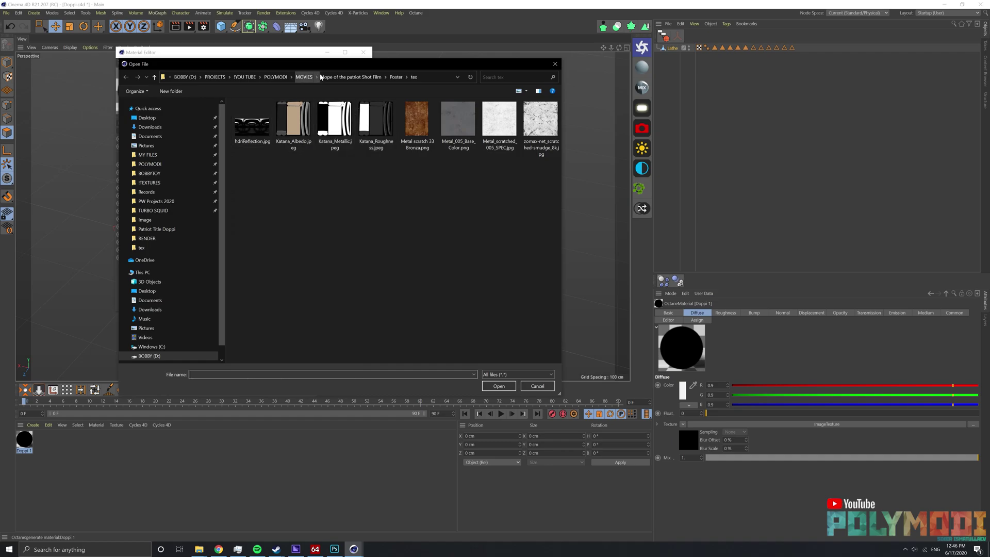
pyautogui.click(167, 233)
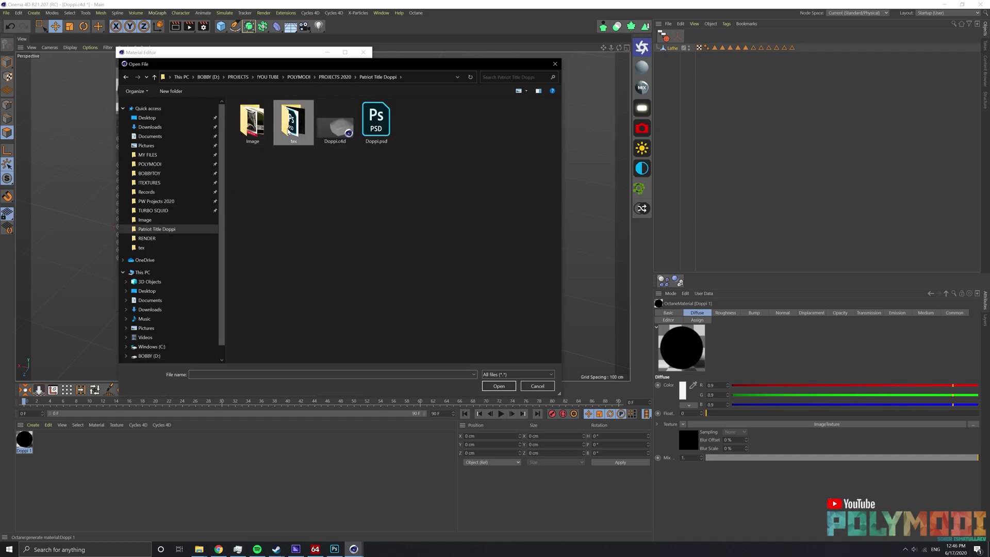
pyautogui.doubleClick(293, 121)
pyautogui.doubleClick(246, 128)
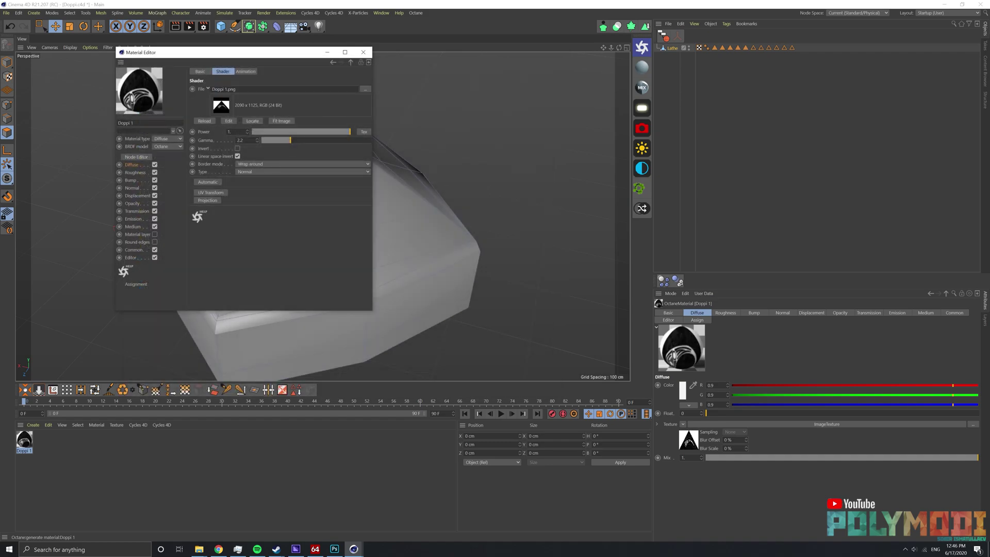
pyautogui.click(327, 52)
# Select the cap's top front faces and store them as a single polygon selection.
pyautogui.press('9')
pyautogui.keyDown('alt'); pyautogui.moveTo(317, 217); pyautogui.dragTo(275, 252); pyautogui.keyUp('alt')
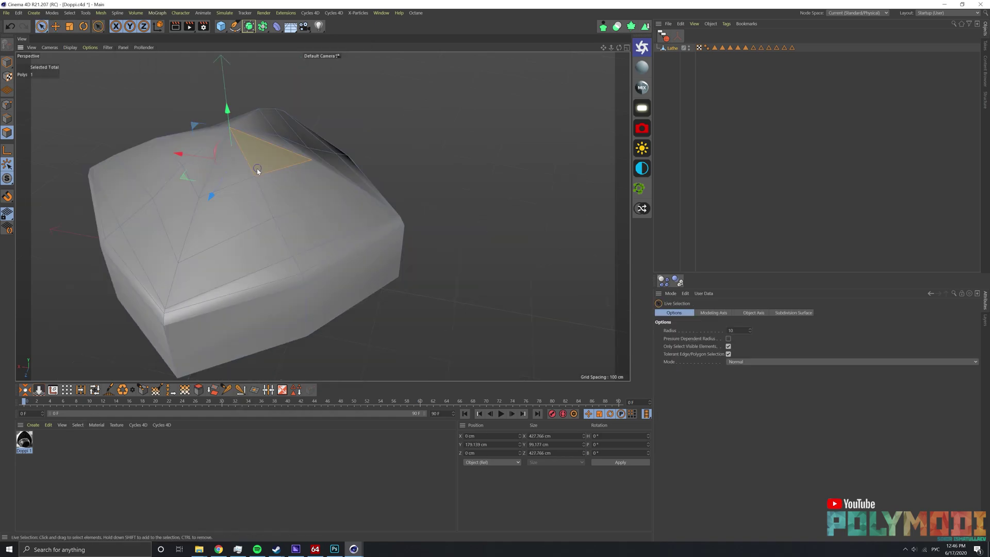
pyautogui.click(296, 390)
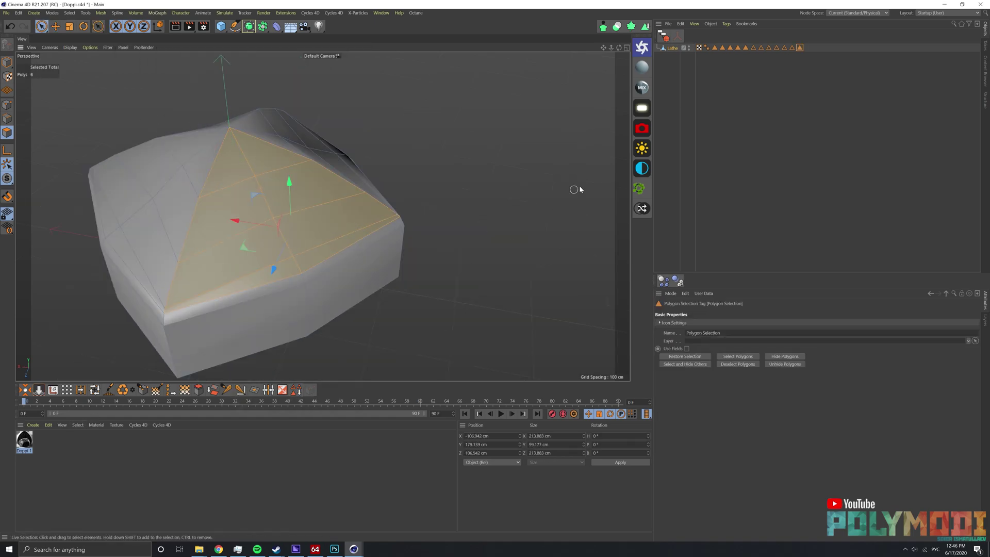
pyautogui.hotkey('ctrl', 'z')
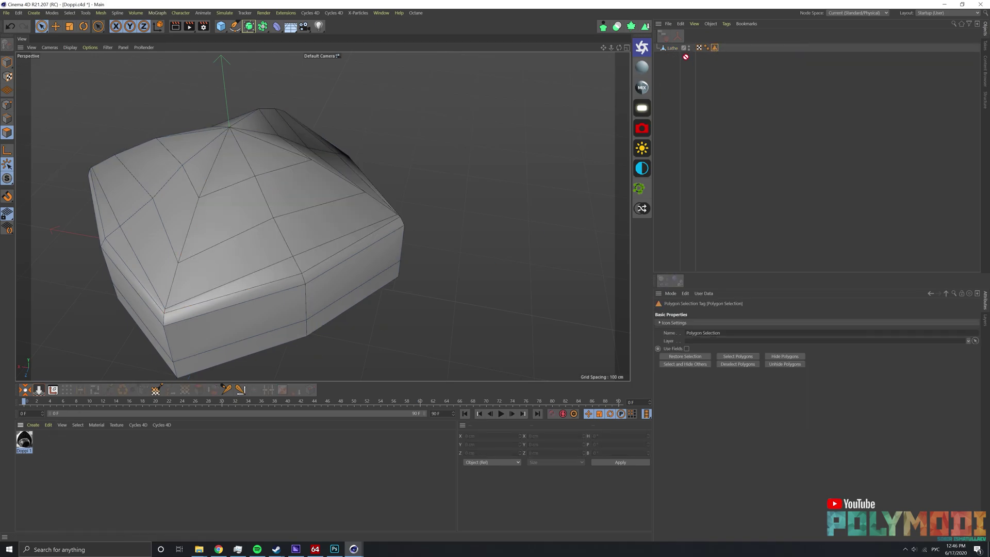
# Apply the Doppi 1 material to the Lathe object and begin renaming it.
pyautogui.moveTo(686, 57); pyautogui.dragTo(674, 48)
pyautogui.write('зш')
pyautogui.press('Return')
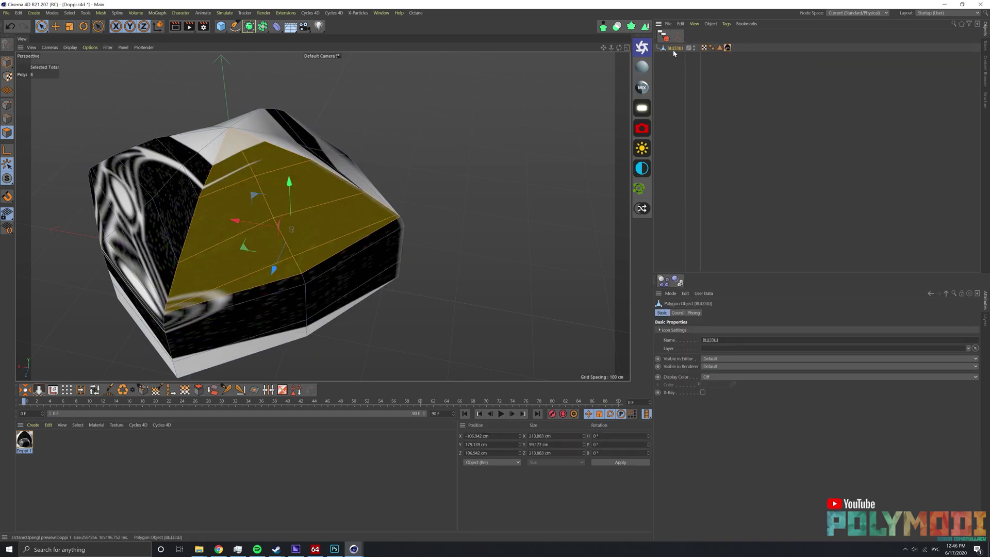
pyautogui.hotkey('ctrl', 'z')
pyautogui.hotkey('alt', 'shift')
pyautogui.doubleClick(674, 48)
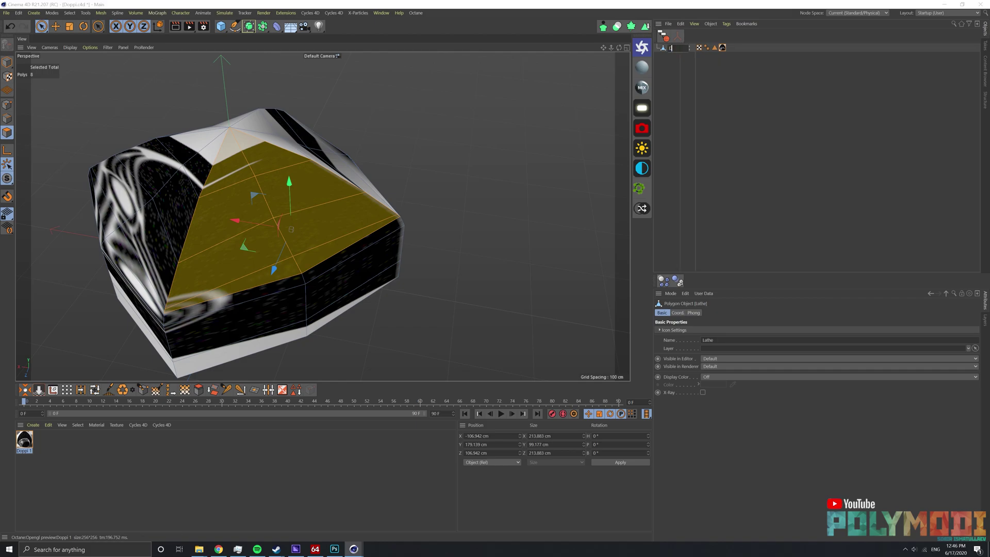
# Name the object DOPPI and limit its material tag to the polygon selection with cubic projection.
pyautogui.write('I')
pyautogui.press('Return')
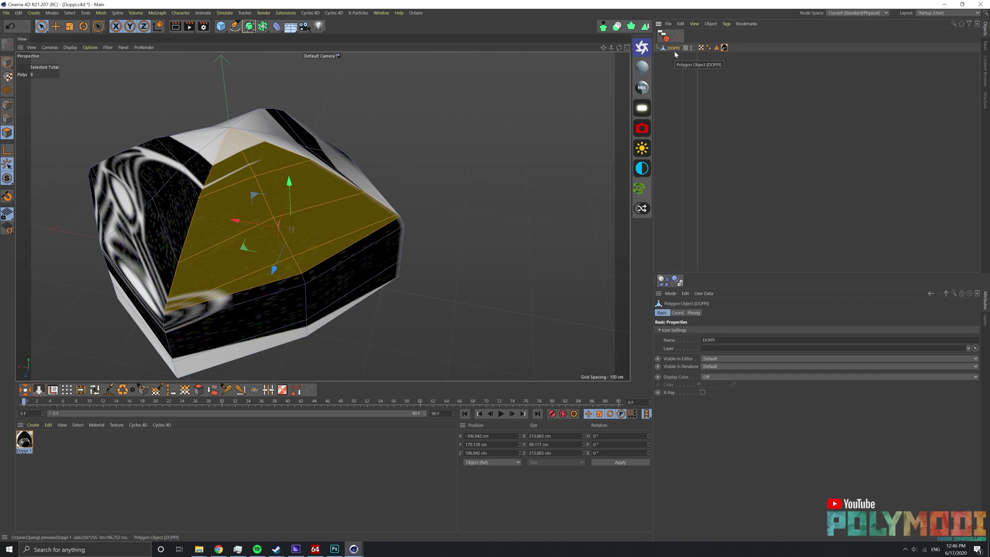
pyautogui.click(725, 47)
pyautogui.moveTo(716, 48); pyautogui.dragTo(738, 332)
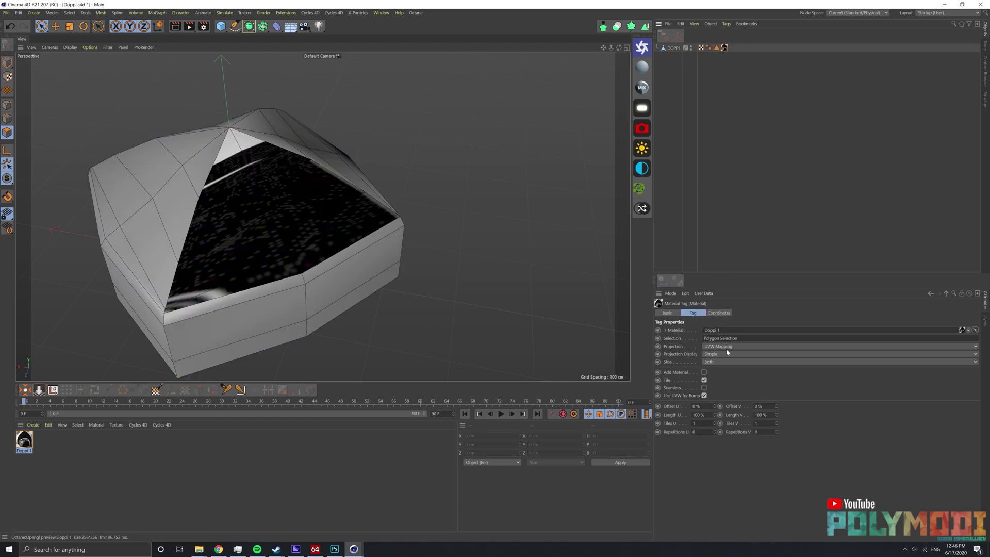
pyautogui.click(727, 347)
pyautogui.click(717, 385)
pyautogui.rightClick(720, 49)
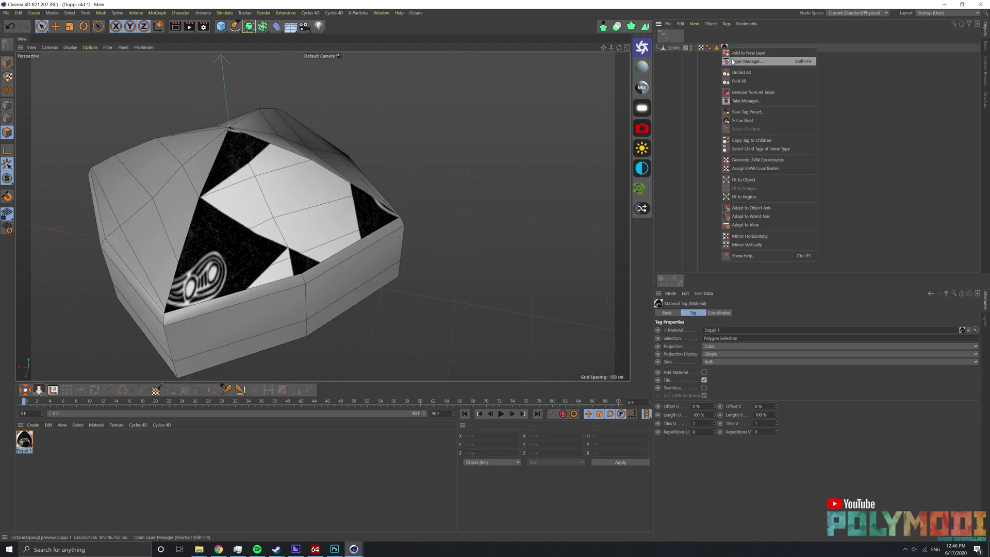
pyautogui.click(752, 179)
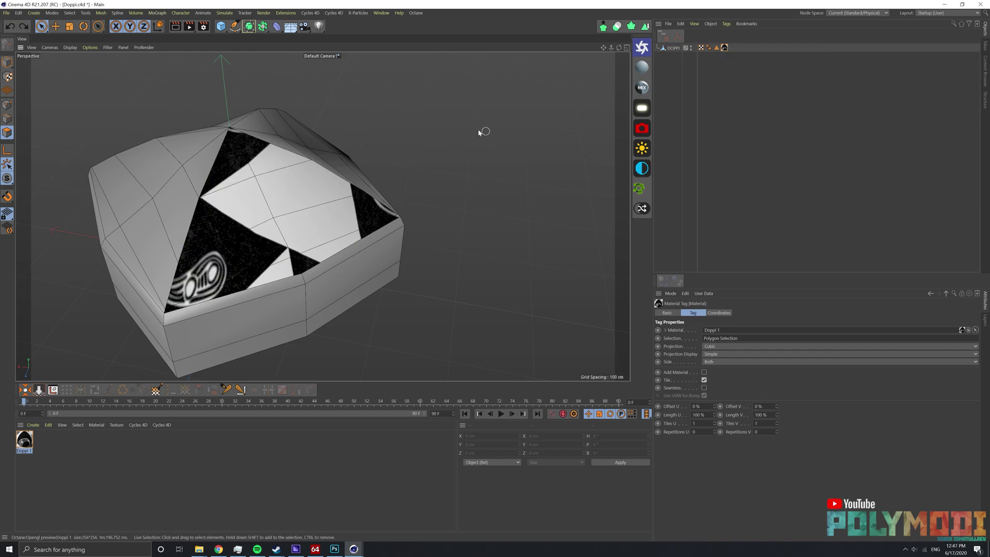
# Try stretching the texture projection and a 40° heading, undoing both.
pyautogui.click(7, 77)
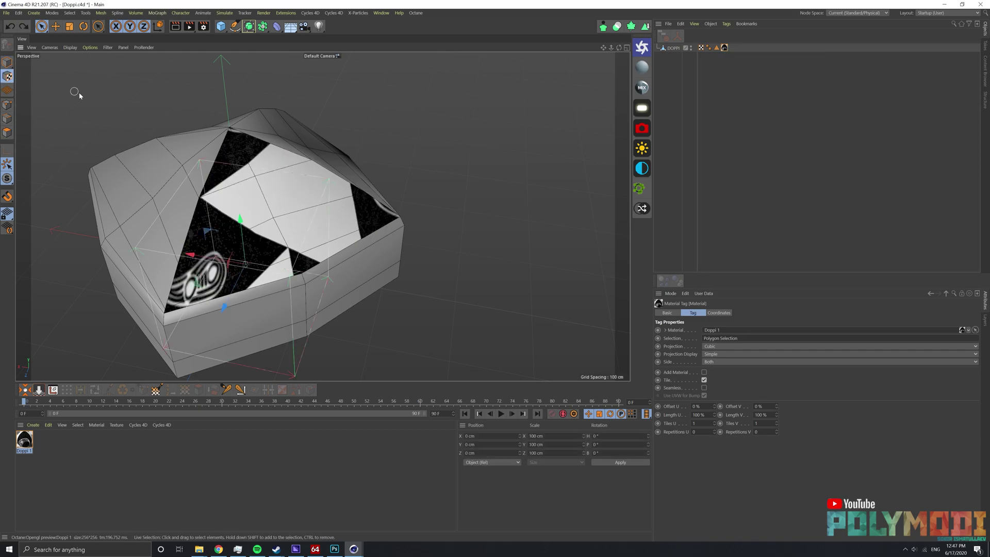
pyautogui.press('r')
pyautogui.keyDown('alt'); pyautogui.moveTo(280, 254); pyautogui.dragTo(614, 142); pyautogui.keyUp('alt')
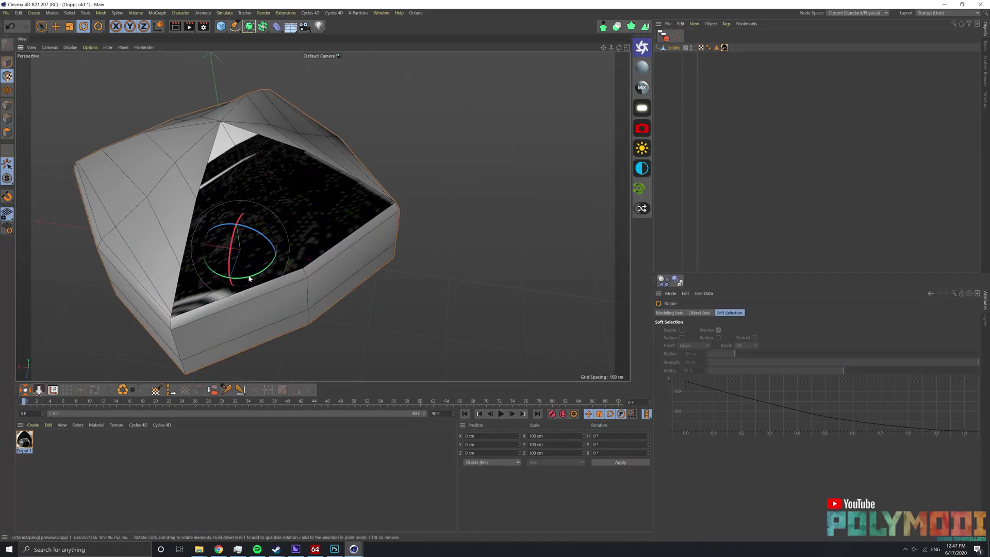
pyautogui.moveTo(249, 279)
pyautogui.mouseDown()
pyautogui.moveTo(303, 271)
pyautogui.moveTo(391, 205)
pyautogui.moveTo(608, 428)
pyautogui.mouseUp()
pyautogui.hotkey('ctrl', 'z')
pyautogui.write('40')
pyautogui.press('Return')
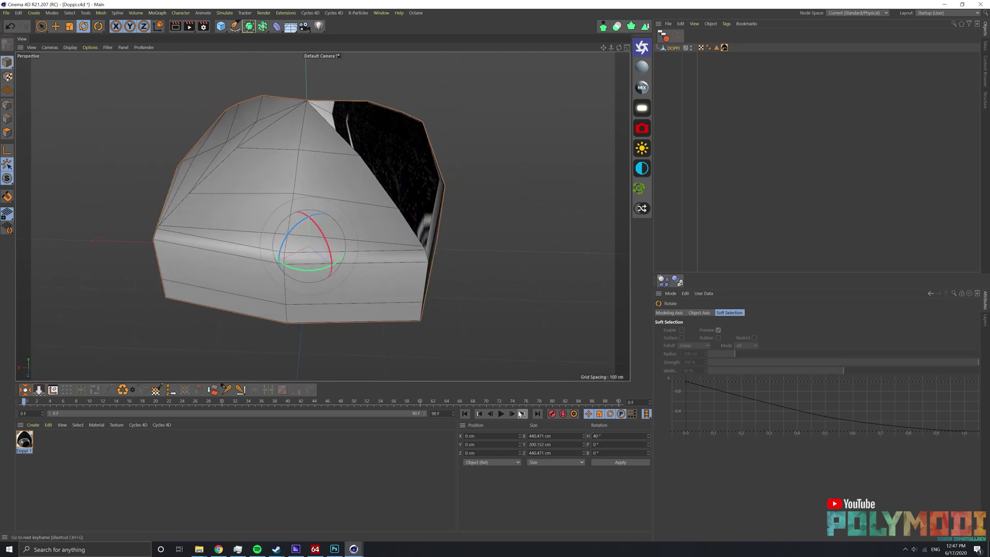
pyautogui.hotkey('ctrl', 'z')
pyautogui.hotkey('ctrl', 'y')
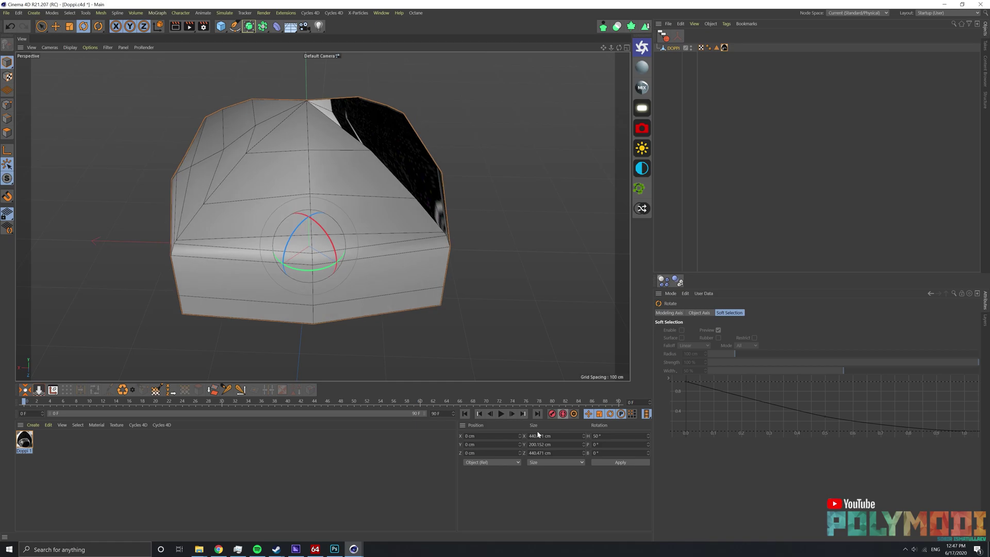
pyautogui.hotkey('ctrl', 'z')
# Orbit to the textured faces and refit the material tag's texture mapping.
pyautogui.keyDown('alt'); pyautogui.moveTo(343, 287); pyautogui.dragTo(339, 269); pyautogui.keyUp('alt')
pyautogui.scroll(3, 341, 294)
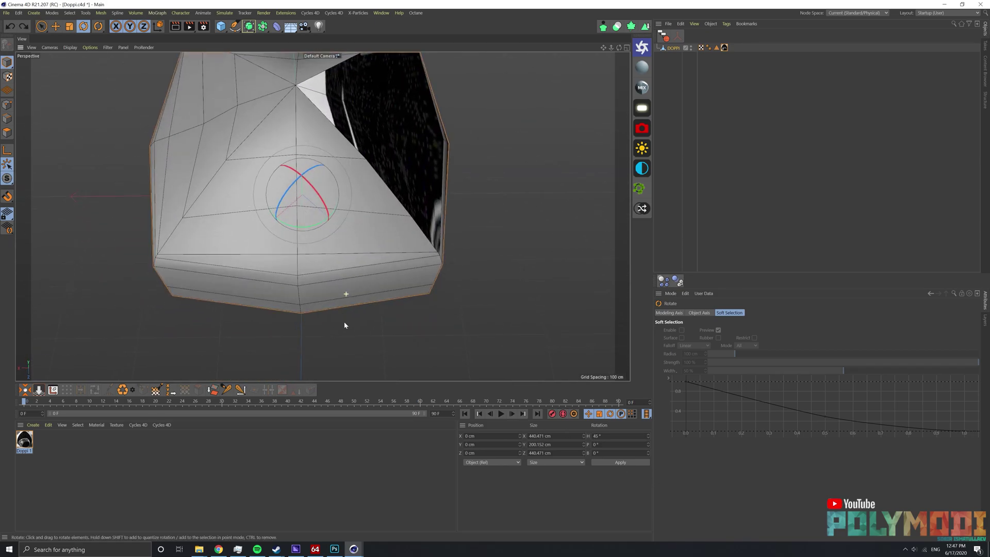
pyautogui.keyDown('alt'); pyautogui.moveTo(342, 325); pyautogui.dragTo(345, 285); pyautogui.keyUp('alt')
pyautogui.middleClick(345, 285)
pyautogui.press('F1')
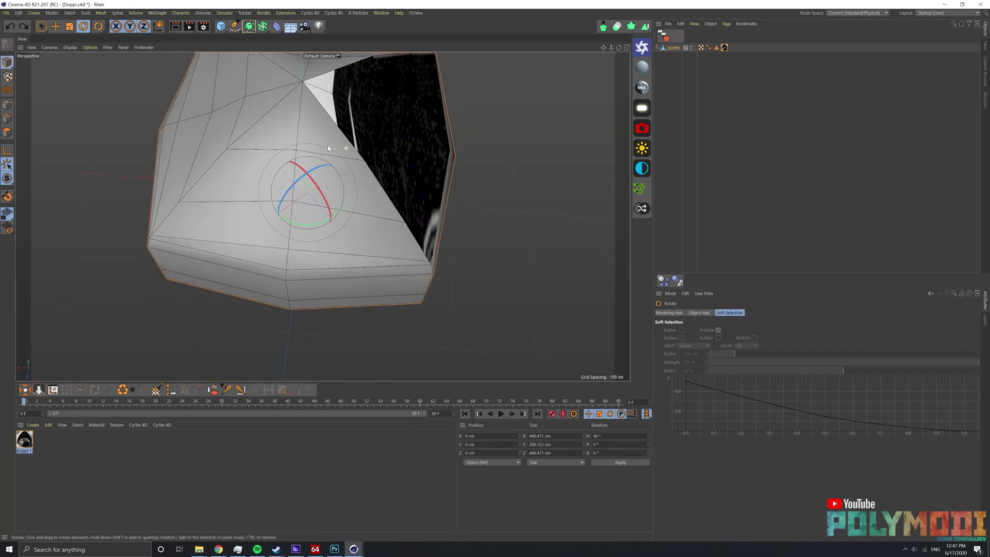
pyautogui.keyDown('alt'); pyautogui.moveTo(327, 145); pyautogui.dragTo(253, 200); pyautogui.keyUp('alt')
pyautogui.click(725, 47)
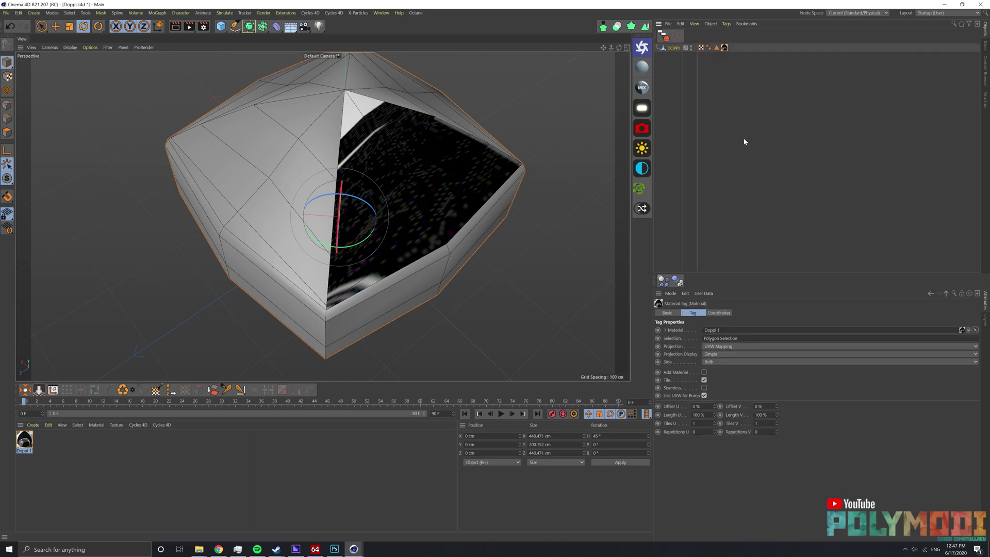
pyautogui.rightClick(728, 64)
pyautogui.click(757, 183)
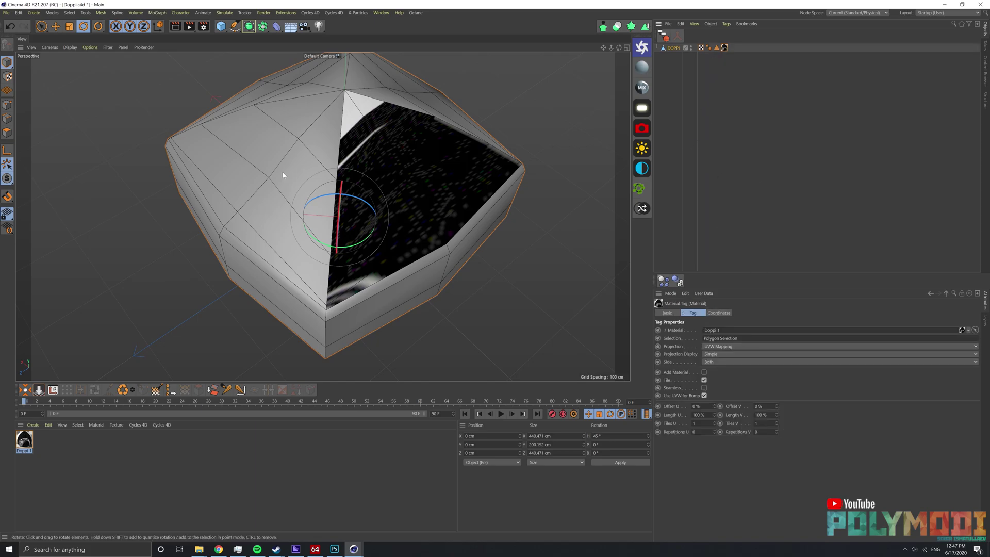
pyautogui.click(8, 78)
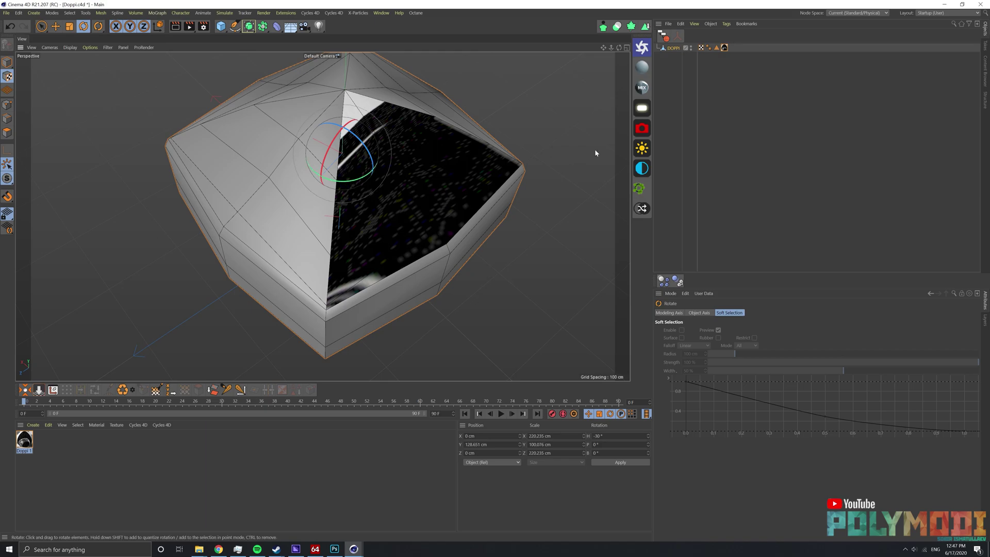
pyautogui.click(725, 49)
# Enlarge the texture slightly and set the material tag's projection to Cubic.
pyautogui.press('t')
pyautogui.scroll(-3, 347, 209)
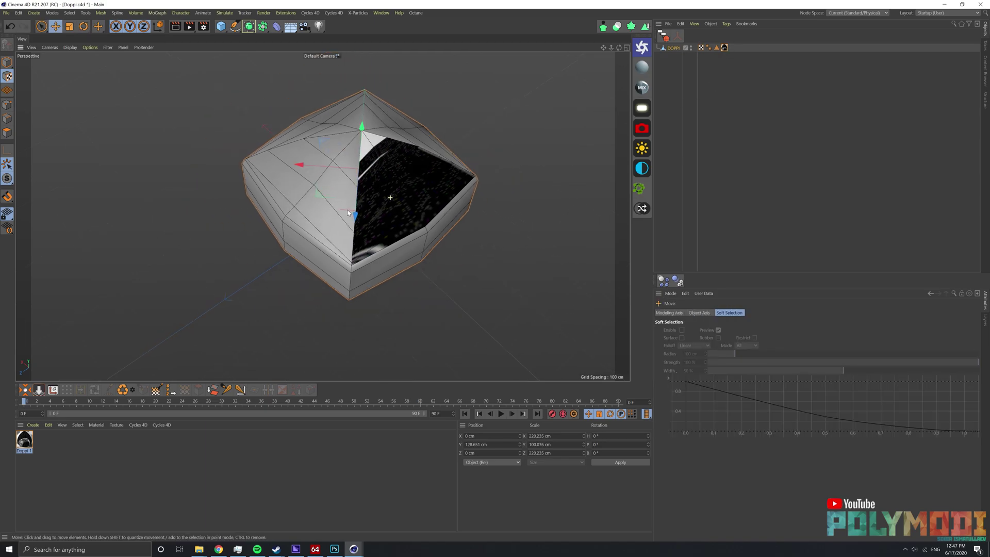
pyautogui.moveTo(348, 209); pyautogui.dragTo(441, 184)
pyautogui.click(725, 47)
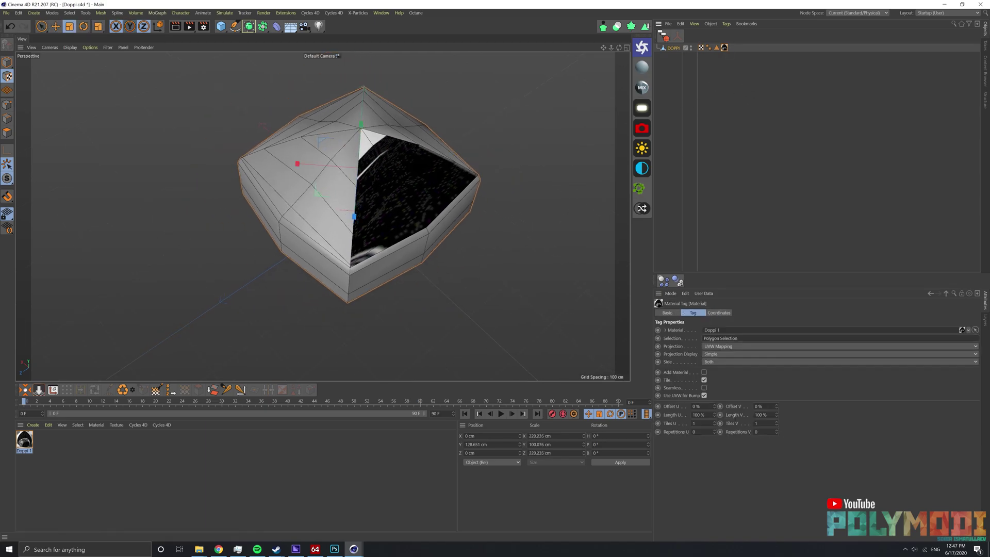
pyautogui.click(743, 346)
pyautogui.click(744, 377)
# Rotate, raise and enlarge the texture within the face selection so one swirl fills the face.
pyautogui.press('r')
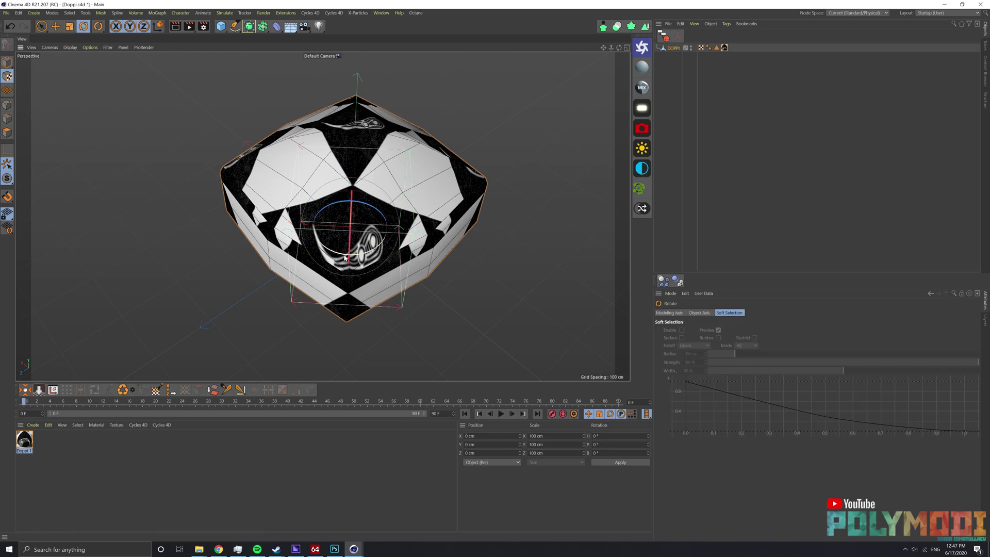
pyautogui.moveTo(356, 252)
pyautogui.mouseDown()
pyautogui.moveTo(416, 251)
pyautogui.moveTo(333, 292)
pyautogui.moveTo(370, 325)
pyautogui.moveTo(433, 340)
pyautogui.mouseUp()
pyautogui.press('e')
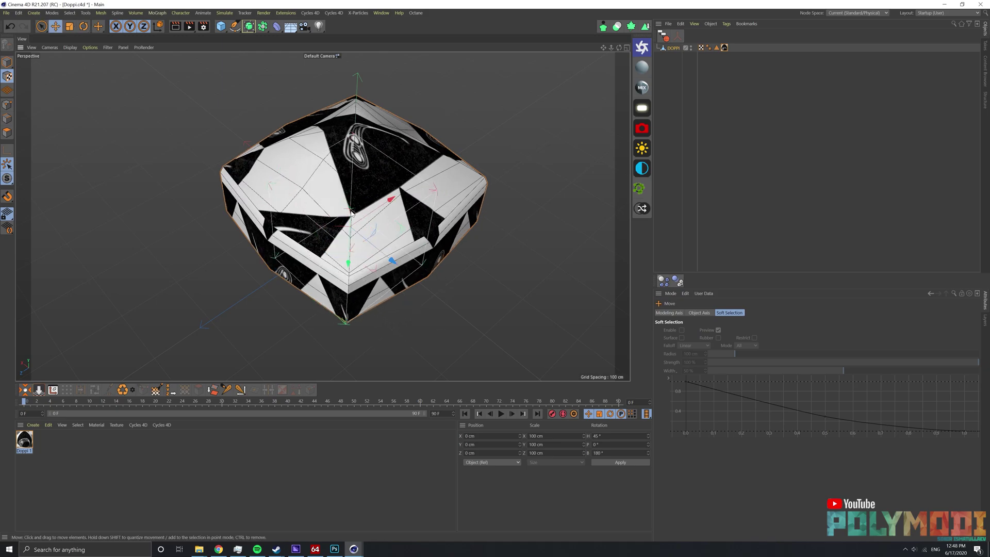
pyautogui.moveTo(350, 262); pyautogui.dragTo(350, 222)
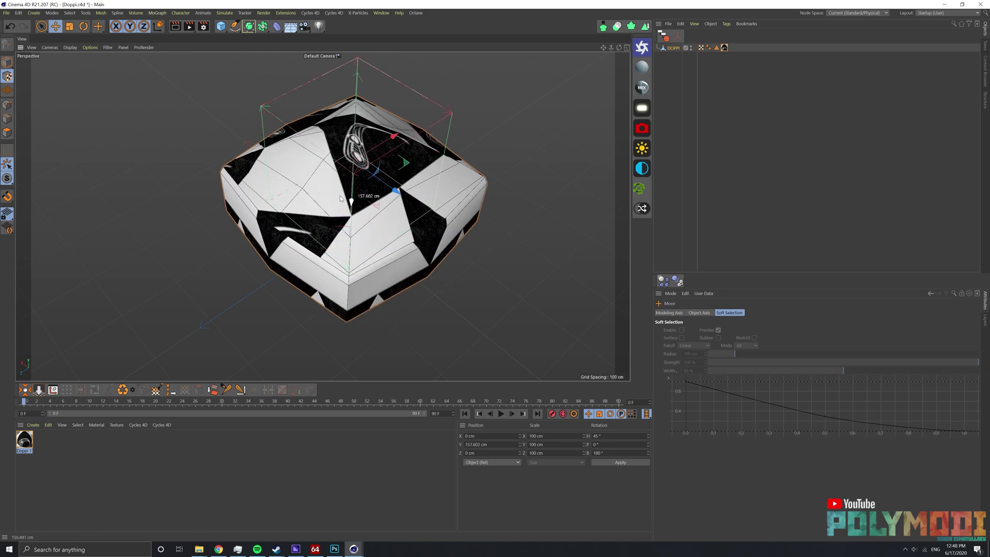
pyautogui.click(717, 48)
pyautogui.click(334, 169)
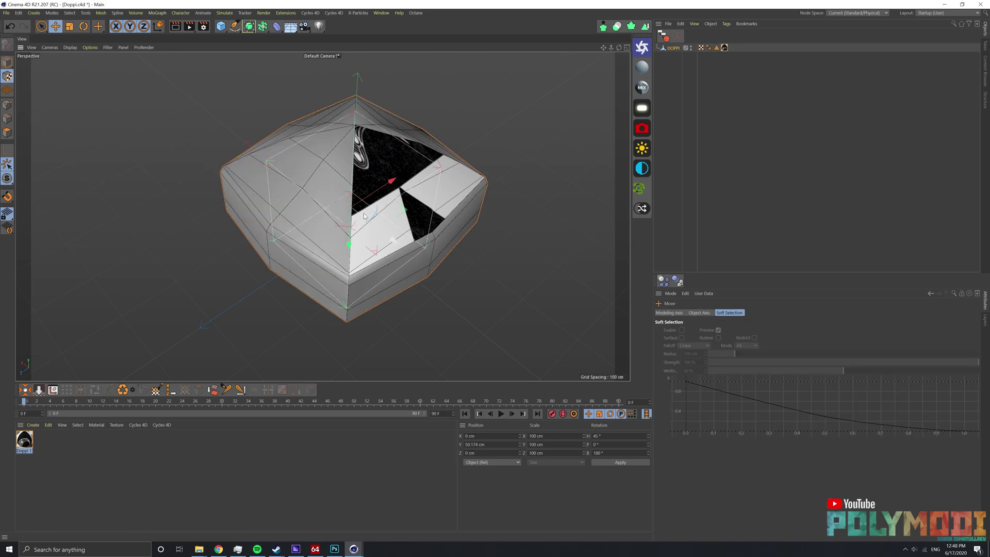
pyautogui.press('t')
pyautogui.moveTo(364, 216)
pyautogui.mouseDown()
pyautogui.moveTo(369, 141)
pyautogui.moveTo(394, 135)
pyautogui.moveTo(356, 153)
pyautogui.moveTo(441, 184)
pyautogui.mouseUp()
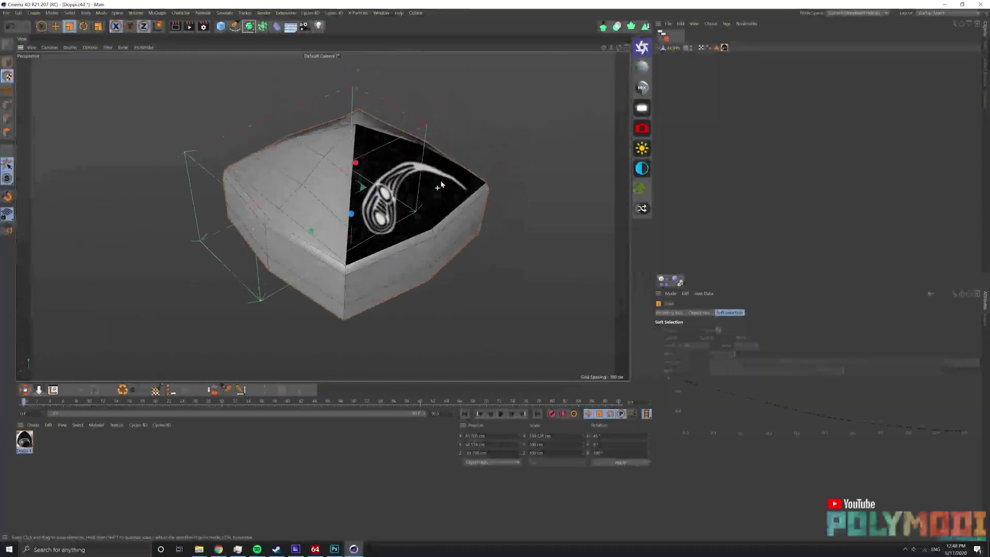
# Save the upper-left face polygons as Polygon Selection.1 and Ctrl-drag a copy of the material tag.
pyautogui.doubleClick(717, 48)
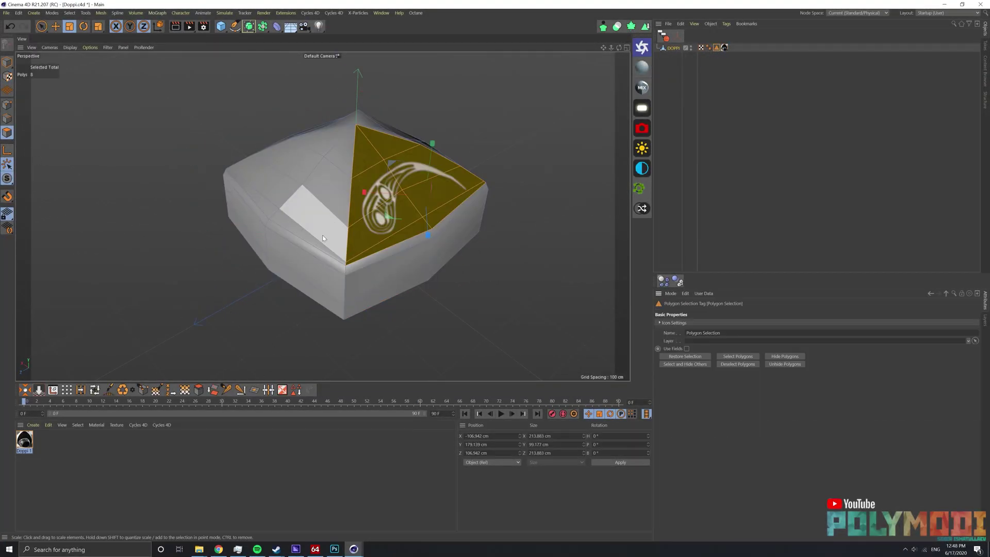
pyautogui.click(315, 221)
pyautogui.keyDown('shift'); pyautogui.click(340, 162); pyautogui.keyUp('shift')
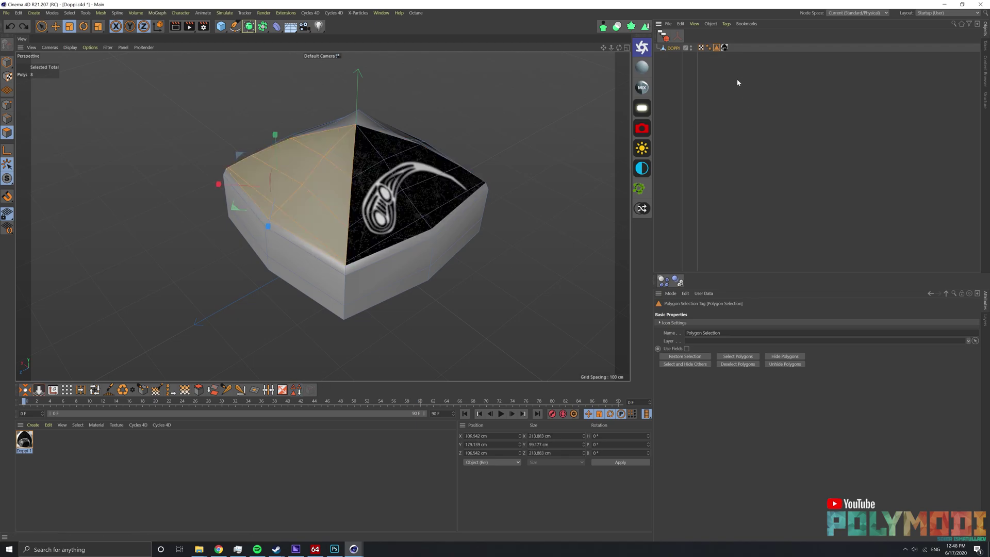
pyautogui.click(669, 48)
pyautogui.click(295, 390)
pyautogui.moveTo(724, 47)
pyautogui.keyDown('ctrl'); pyautogui.mouseDown()
pyautogui.moveTo(739, 48)
pyautogui.moveTo(726, 239)
pyautogui.mouseUp(); pyautogui.keyUp('ctrl')
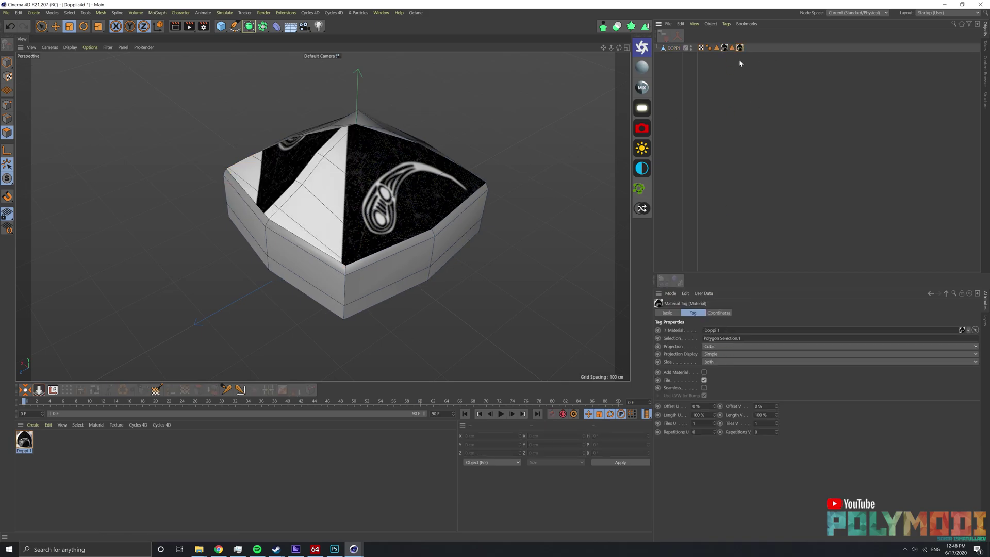
# In Texture mode, move the copied texture over the new face.
pyautogui.click(8, 77)
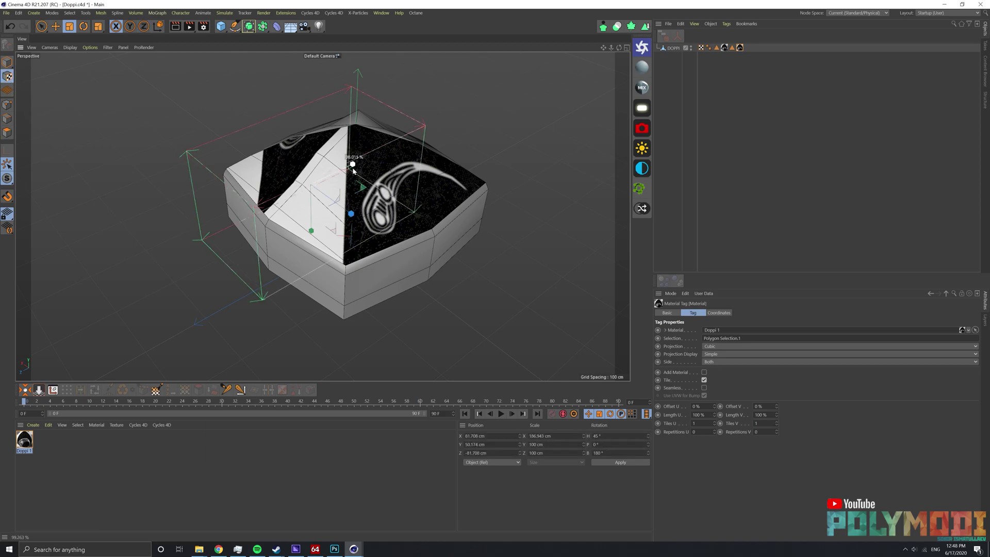
pyautogui.press('e')
pyautogui.moveTo(349, 212)
pyautogui.mouseDown()
pyautogui.moveTo(379, 184)
pyautogui.moveTo(365, 205)
pyautogui.moveTo(265, 220)
pyautogui.moveTo(339, 246)
pyautogui.moveTo(297, 261)
pyautogui.moveTo(287, 250)
pyautogui.moveTo(274, 267)
pyautogui.moveTo(309, 262)
pyautogui.moveTo(270, 282)
pyautogui.moveTo(311, 260)
pyautogui.moveTo(369, 262)
pyautogui.mouseUp()
pyautogui.press('t')
pyautogui.press('r')
# Rotate the texture to -45° and size it to 188.235 cm, centring one swirl on the facet.
pyautogui.press('e')
pyautogui.press('r')
pyautogui.press('e')
pyautogui.press('r')
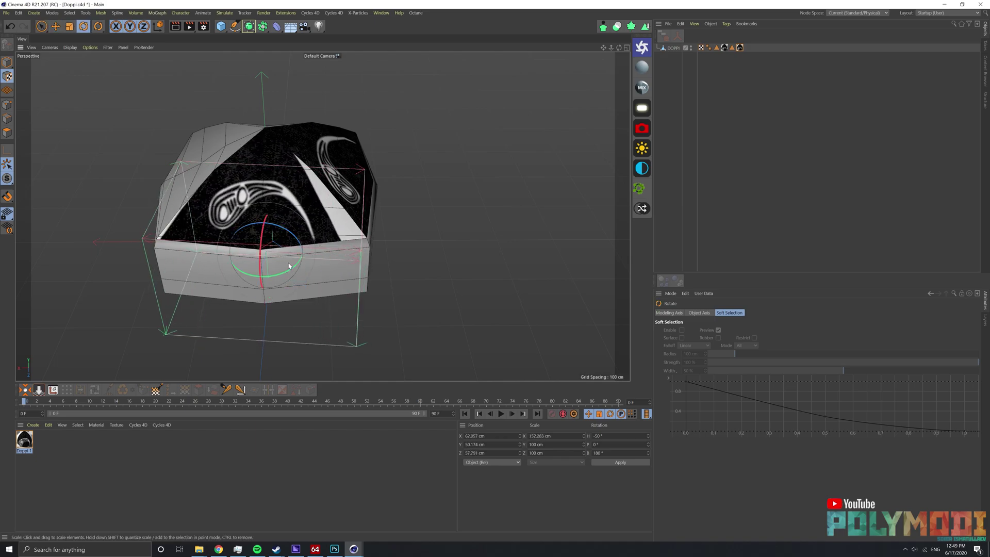
pyautogui.moveTo(284, 277)
pyautogui.mouseDown()
pyautogui.moveTo(336, 253)
pyautogui.moveTo(315, 182)
pyautogui.moveTo(696, 131)
pyautogui.mouseUp()
pyautogui.press('t')
pyautogui.press('t')
pyautogui.press('e')
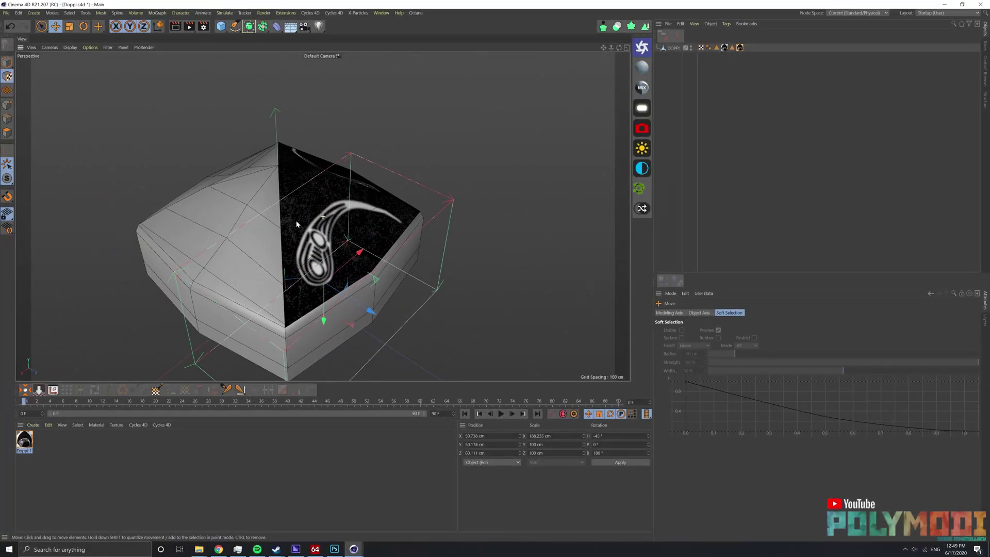
pyautogui.click(687, 49)
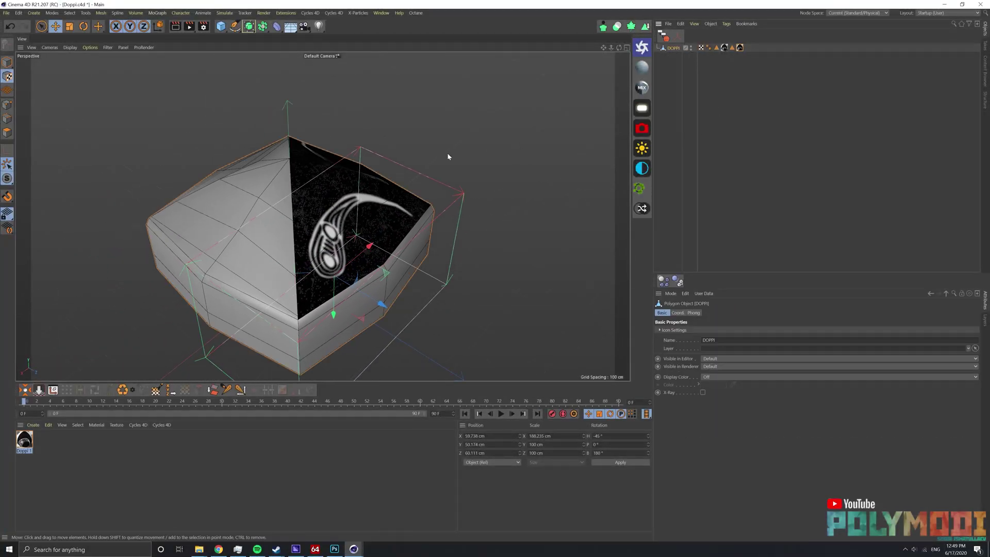
# Save five polygons of the upper-left face as Polygon Selection.2, then deselect.
pyautogui.click(8, 135)
pyautogui.moveTo(283, 174); pyautogui.dragTo(212, 238)
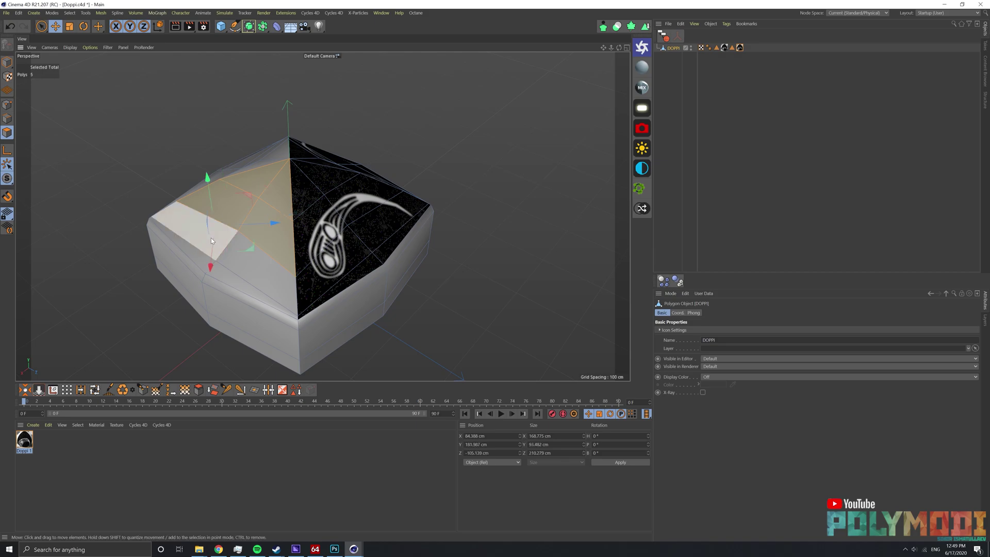
pyautogui.click(296, 391)
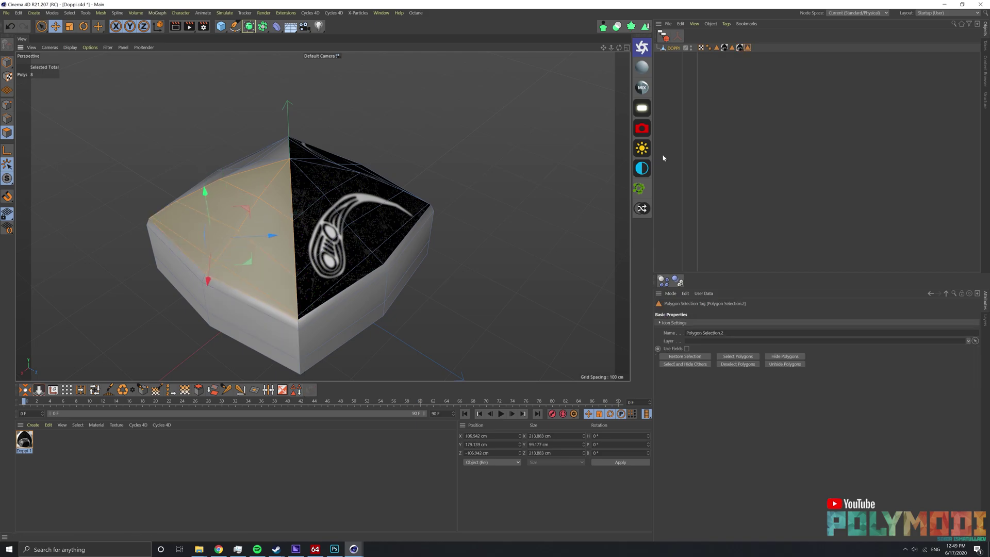
pyautogui.click(743, 76)
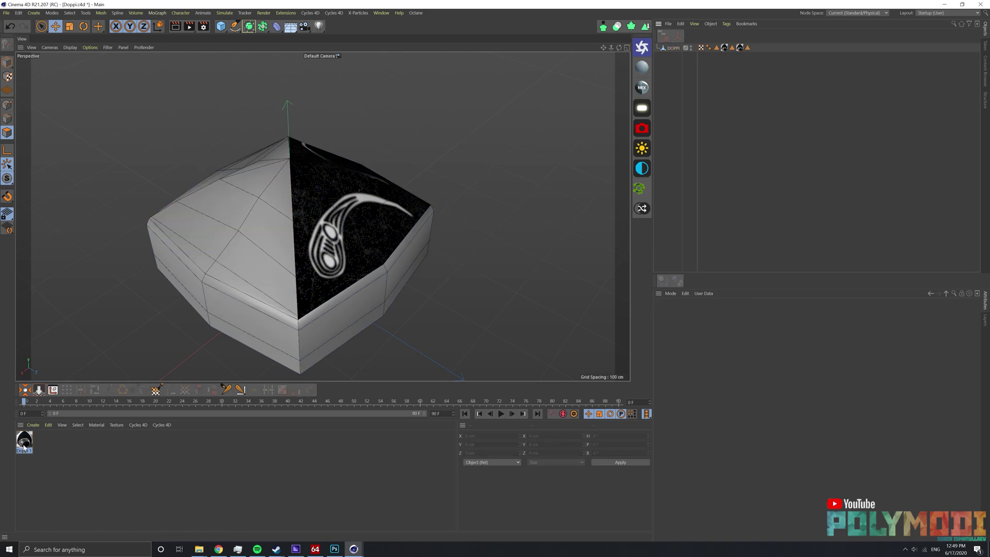
# Apply the Doppi 1 material to DOPPI, restricted to Polygon Selection.2 with Cubic projection.
pyautogui.moveTo(674, 55); pyautogui.dragTo(752, 50)
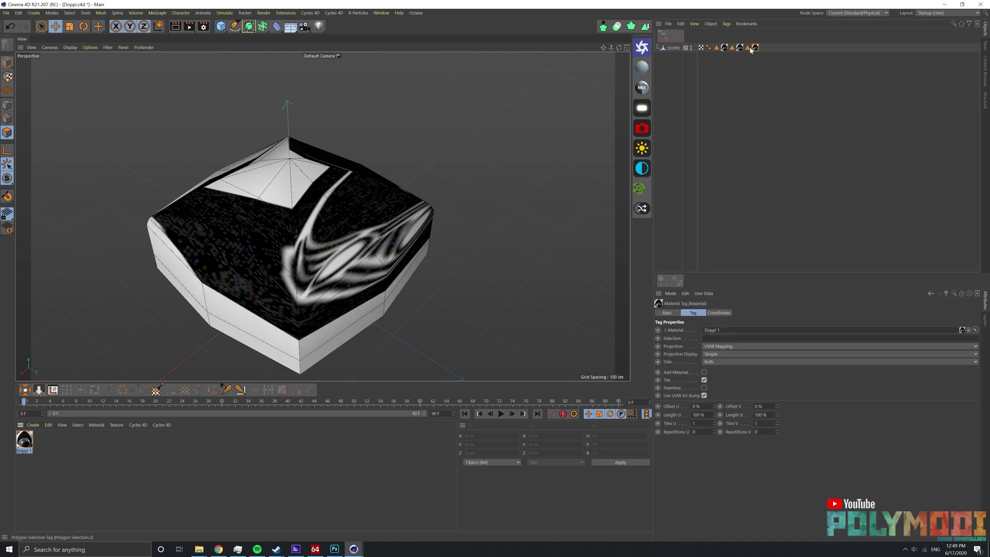
pyautogui.moveTo(758, 346); pyautogui.dragTo(748, 339)
pyautogui.click(774, 346)
pyautogui.click(773, 380)
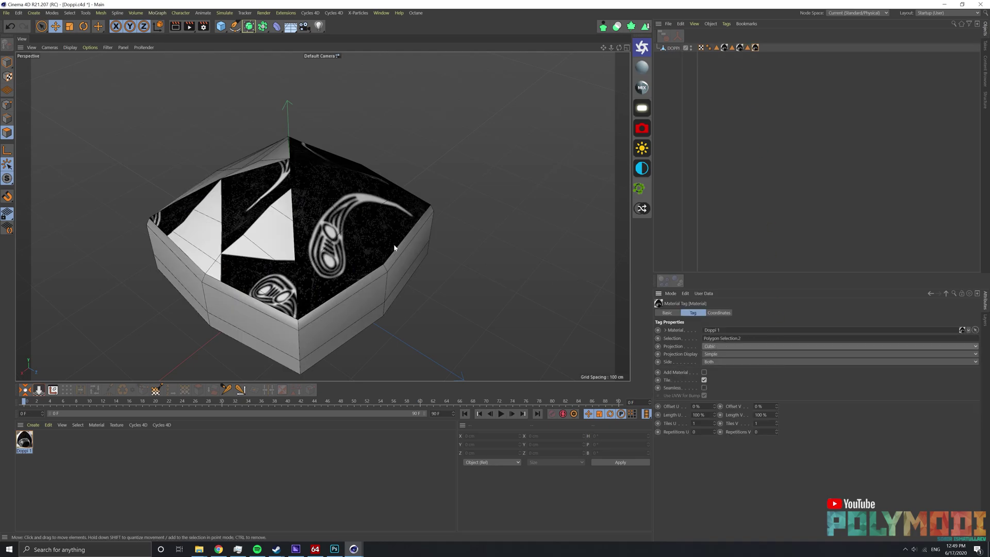
# Rotate the texture 45°, raise it, and stretch it to 175.757 cm across the face.
pyautogui.click(7, 76)
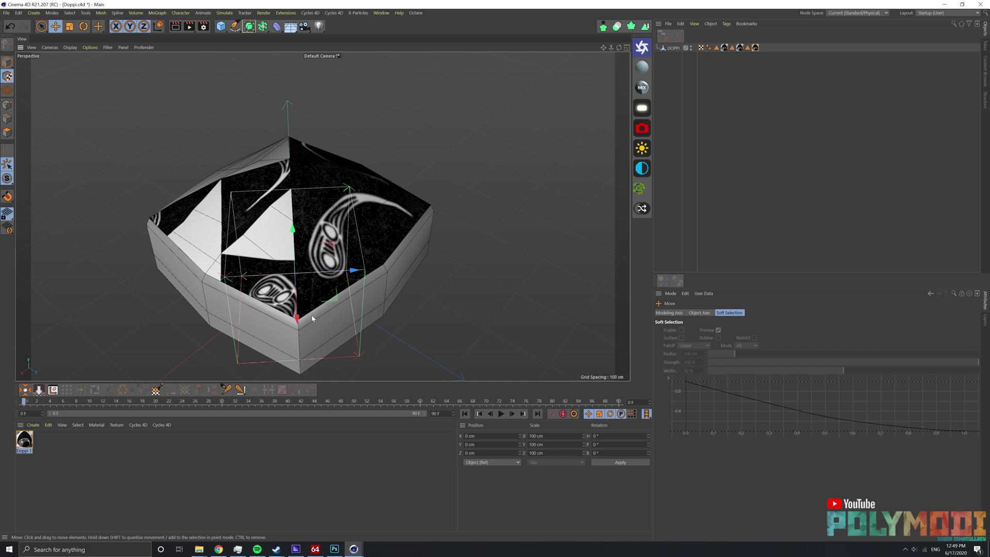
pyautogui.press('r')
pyautogui.moveTo(312, 305)
pyautogui.mouseDown()
pyautogui.moveTo(371, 285)
pyautogui.moveTo(361, 291)
pyautogui.mouseUp()
pyautogui.press('e')
pyautogui.moveTo(293, 245)
pyautogui.mouseDown()
pyautogui.moveTo(293, 221)
pyautogui.moveTo(300, 285)
pyautogui.moveTo(343, 294)
pyautogui.moveTo(320, 251)
pyautogui.moveTo(188, 172)
pyautogui.moveTo(103, 167)
pyautogui.moveTo(302, 174)
pyautogui.moveTo(280, 238)
pyautogui.moveTo(110, 184)
pyautogui.moveTo(218, 187)
pyautogui.moveTo(264, 229)
pyautogui.moveTo(384, 224)
pyautogui.moveTo(309, 196)
pyautogui.mouseUp()
pyautogui.press('t')
# Select the front faces near the top of the cap in Polygon mode.
pyautogui.click(8, 133)
pyautogui.click(330, 159)
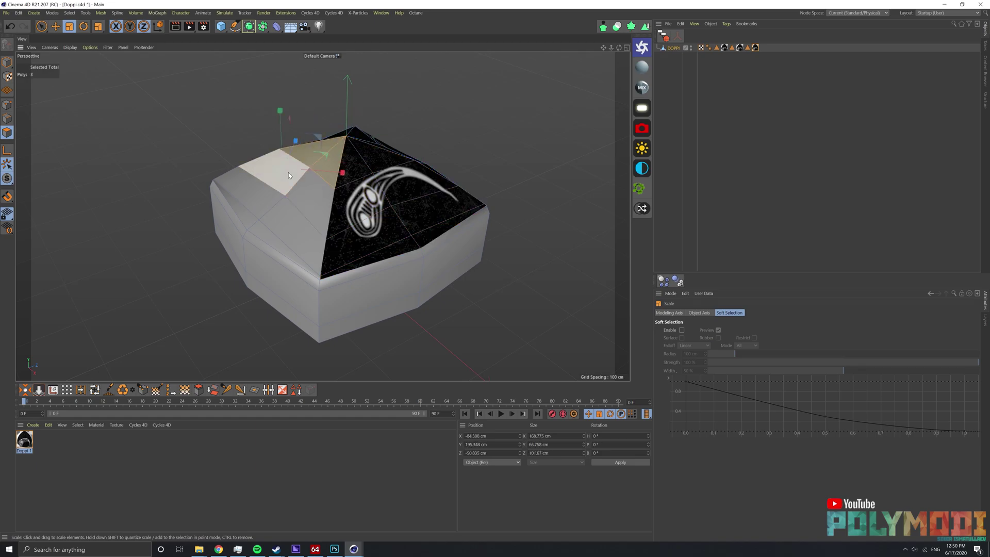
pyautogui.keyDown('shift'); pyautogui.click(289, 174); pyautogui.keyUp('shift')
pyautogui.keyDown('shift'); pyautogui.click(279, 209); pyautogui.keyUp('shift')
pyautogui.keyDown('shift'); pyautogui.click(271, 235); pyautogui.keyUp('shift')
pyautogui.keyDown('alt'); pyautogui.moveTo(270, 234); pyautogui.dragTo(376, 182); pyautogui.keyUp('alt')
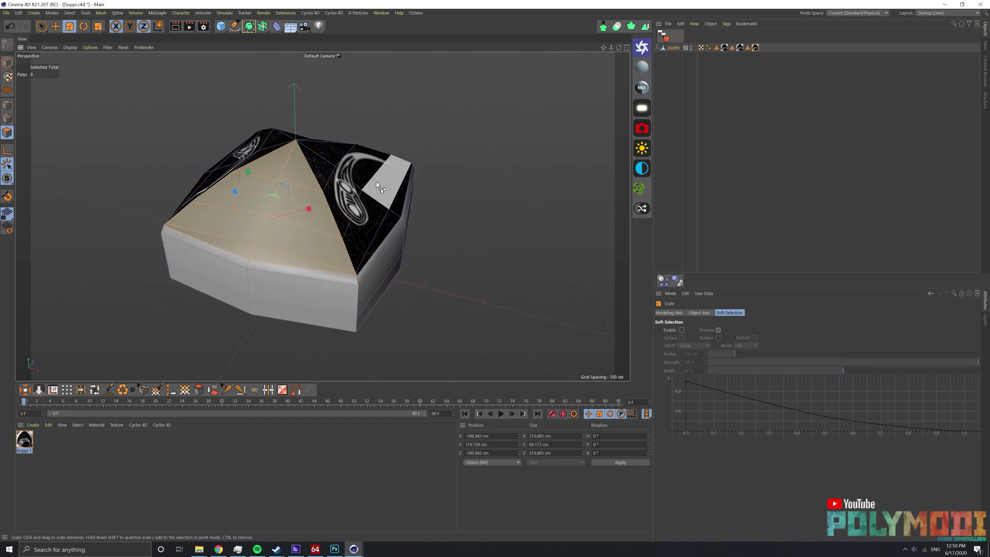
# Save them as Polygon Selection.3, deselect, and apply another Doppi 1 material tag to DOPPI.
pyautogui.click(425, 198)
pyautogui.click(282, 390)
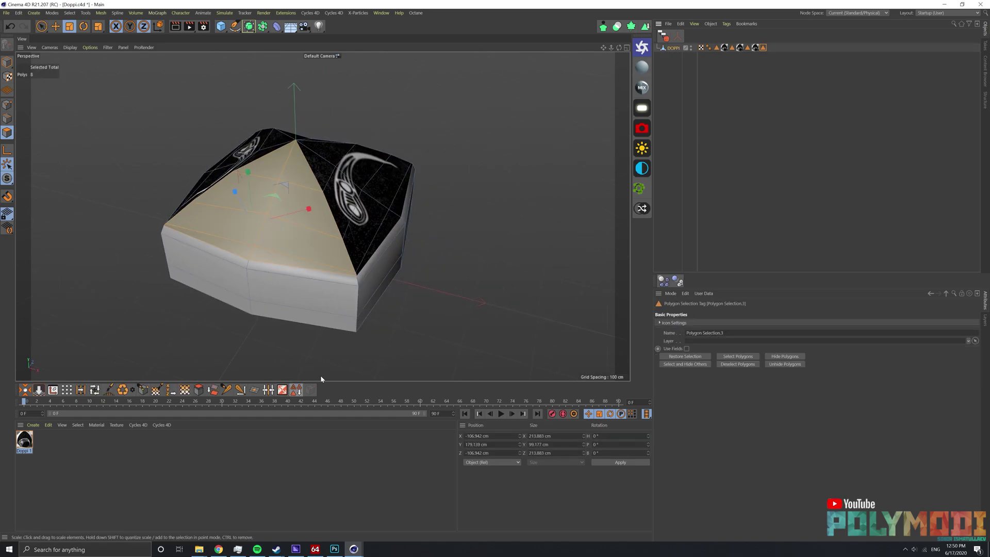
pyautogui.click(743, 84)
pyautogui.moveTo(796, 55); pyautogui.dragTo(703, 52)
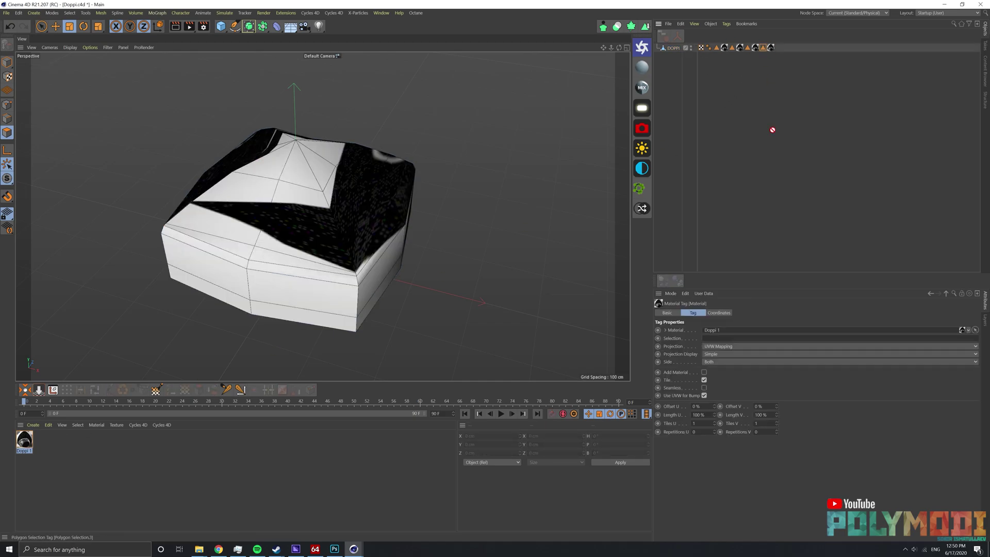
# In Texture mode, set the Doppi 1 material tag's projection to Cubic.
pyautogui.click(8, 77)
pyautogui.press('r')
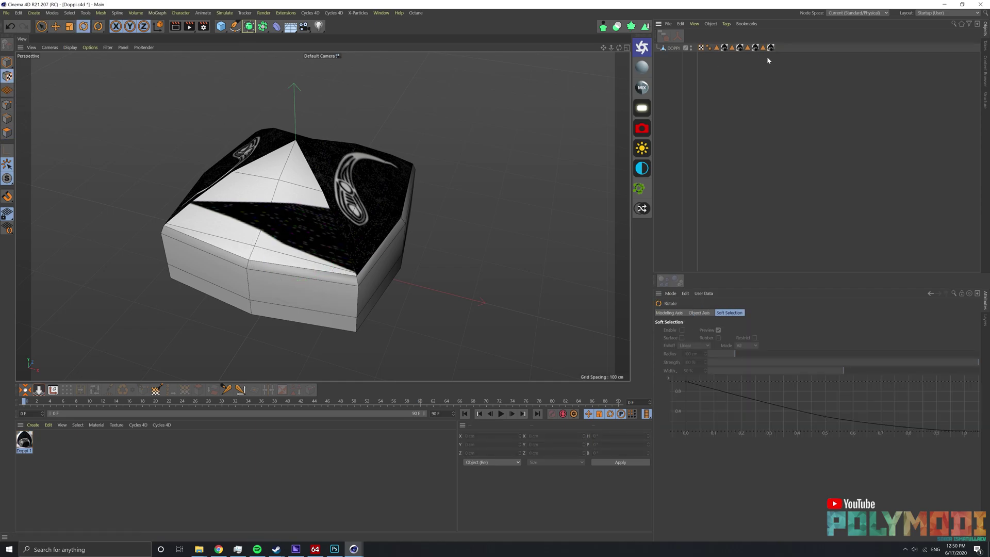
pyautogui.click(771, 47)
pyautogui.click(728, 347)
pyautogui.click(722, 378)
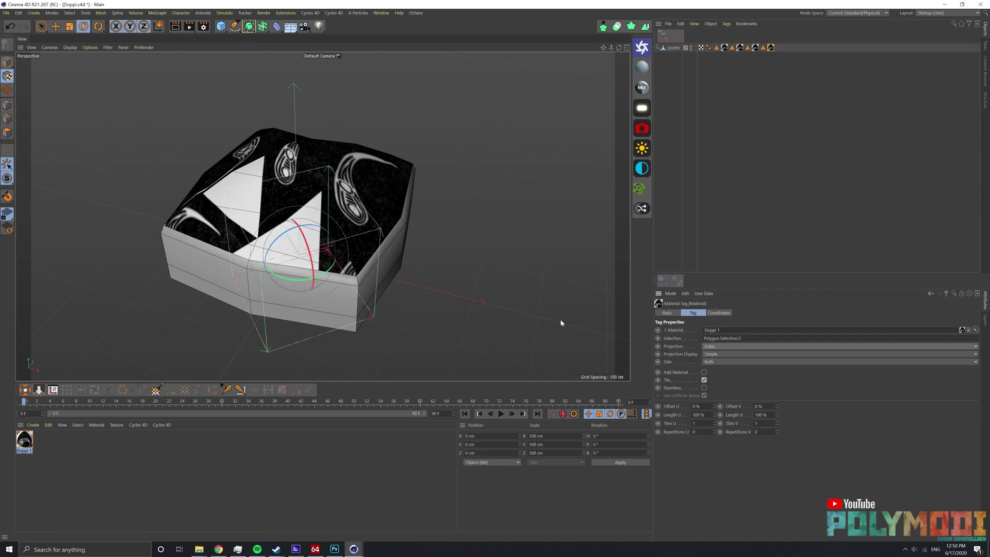
# Rotate the swirl projection 45°, then move and scale it to span the top.
pyautogui.press('r')
pyautogui.moveTo(297, 281)
pyautogui.mouseDown()
pyautogui.moveTo(263, 278)
pyautogui.moveTo(313, 252)
pyautogui.moveTo(289, 258)
pyautogui.moveTo(367, 254)
pyautogui.moveTo(175, 159)
pyautogui.moveTo(278, 229)
pyautogui.mouseUp()
pyautogui.press('e')
pyautogui.press('t')
pyautogui.click(735, 148)
pyautogui.keyDown('alt'); pyautogui.moveTo(199, 146); pyautogui.dragTo(361, 155); pyautogui.keyUp('alt')
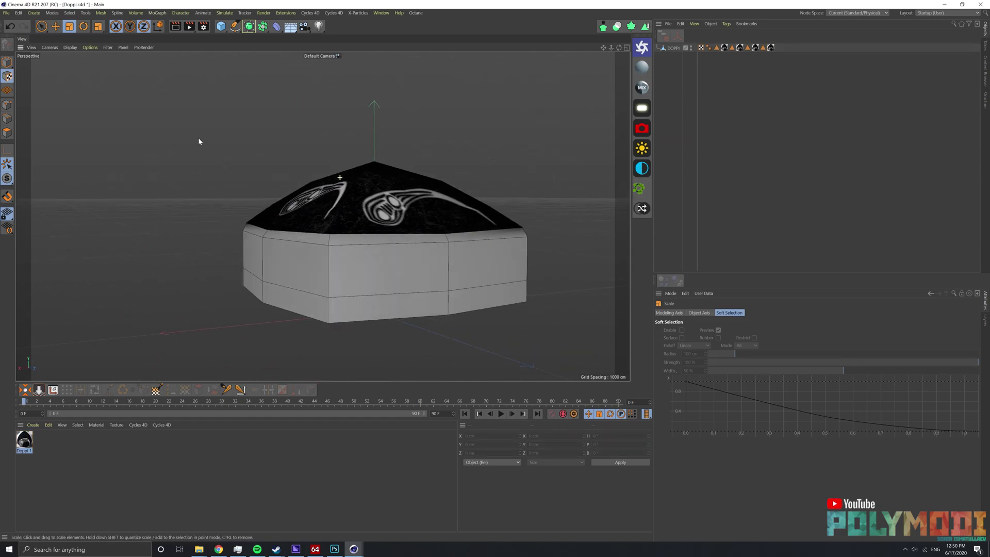
# Create an Octane Diffuse material with a Doppi 2.png ImageTexture on its diffuse.
pyautogui.click(645, 67)
pyautogui.doubleClick(28, 450)
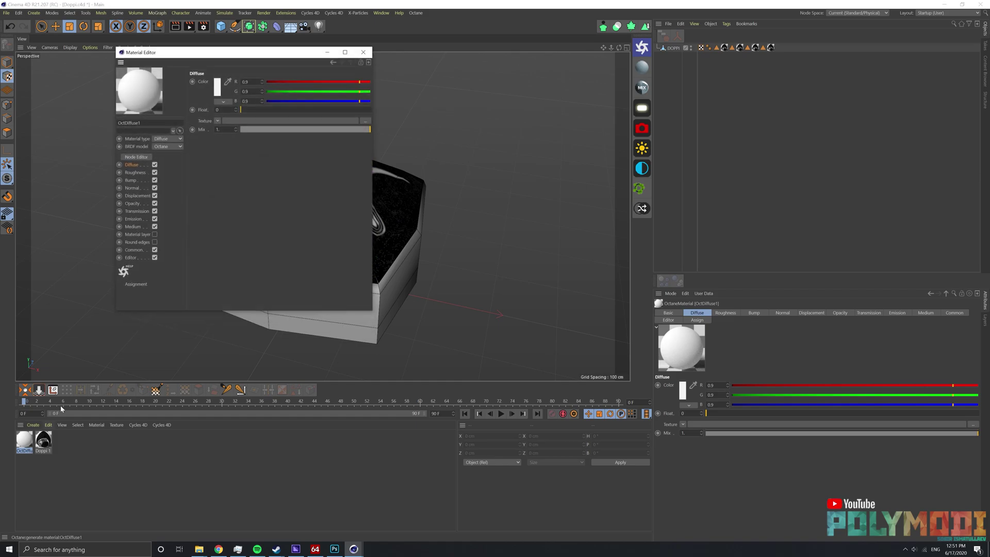
pyautogui.click(218, 121)
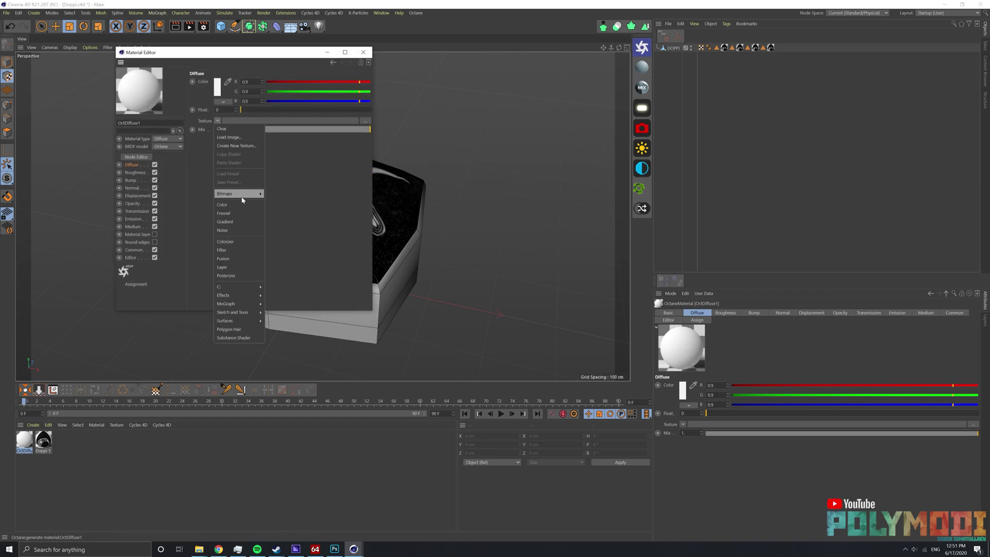
pyautogui.click(308, 289)
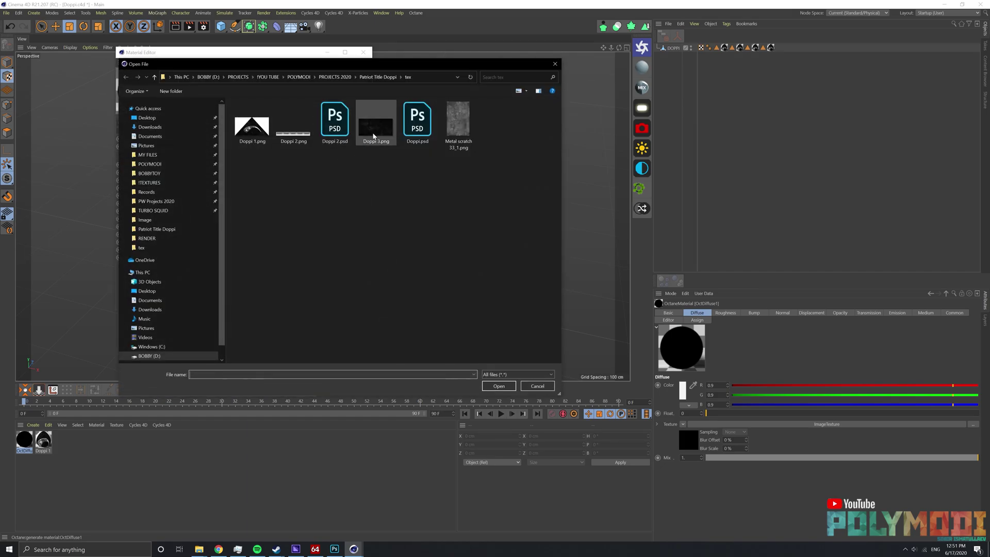
pyautogui.click(382, 134)
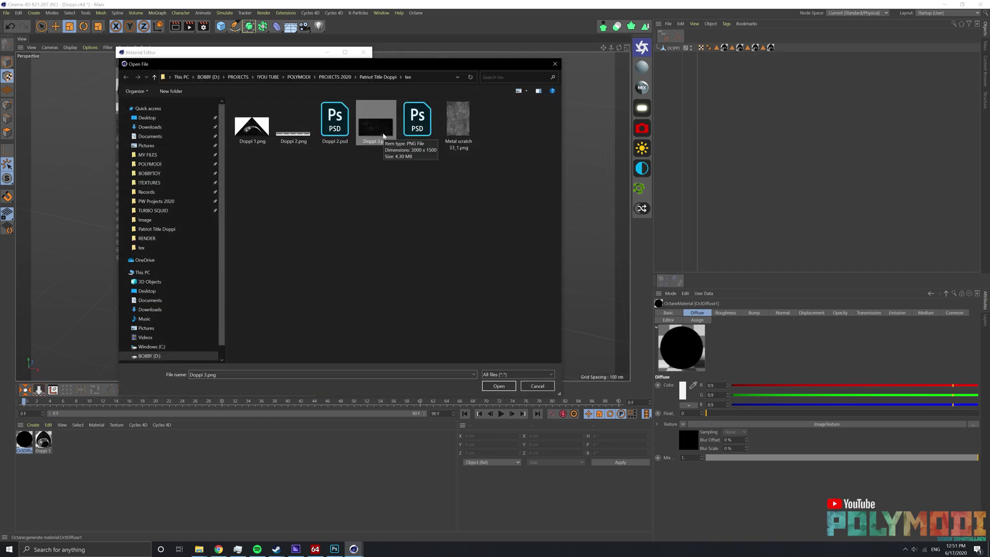
pyautogui.doubleClick(384, 135)
pyautogui.moveTo(288, 55); pyautogui.dragTo(645, 48)
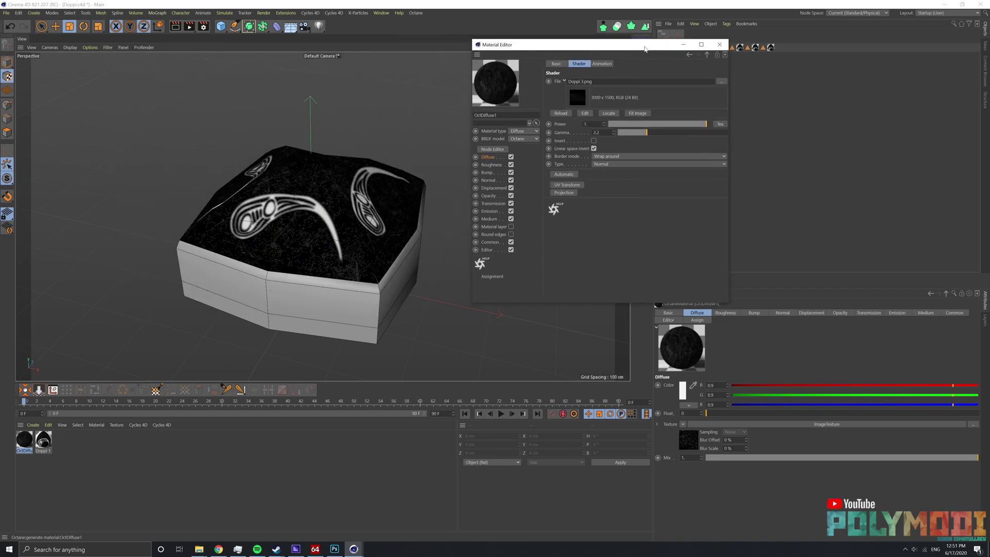
pyautogui.moveTo(516, 44); pyautogui.dragTo(375, 58)
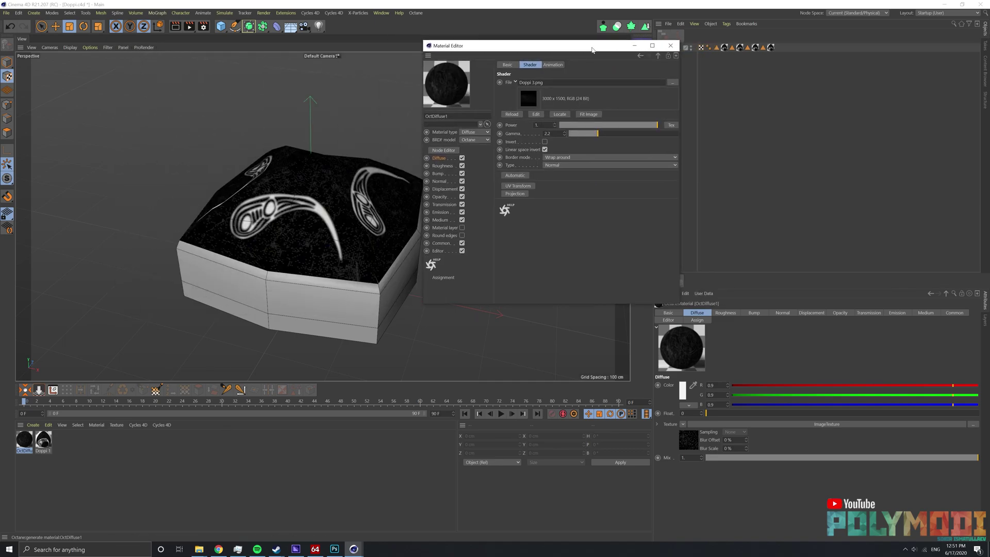
pyautogui.write('Doppi 2')
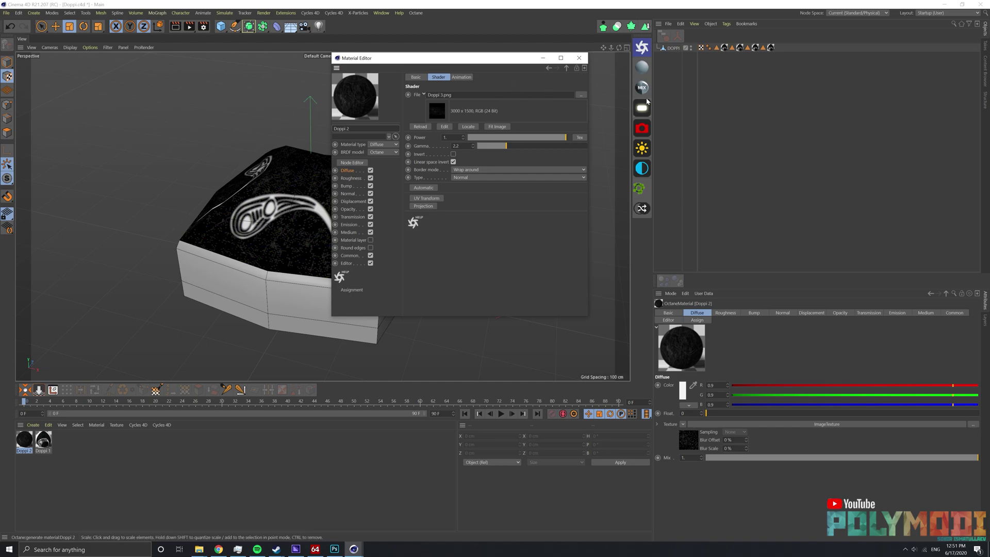
# Create a material named Doppi 3 using Doppi 2.png and apply it to the cap.
pyautogui.click(642, 67)
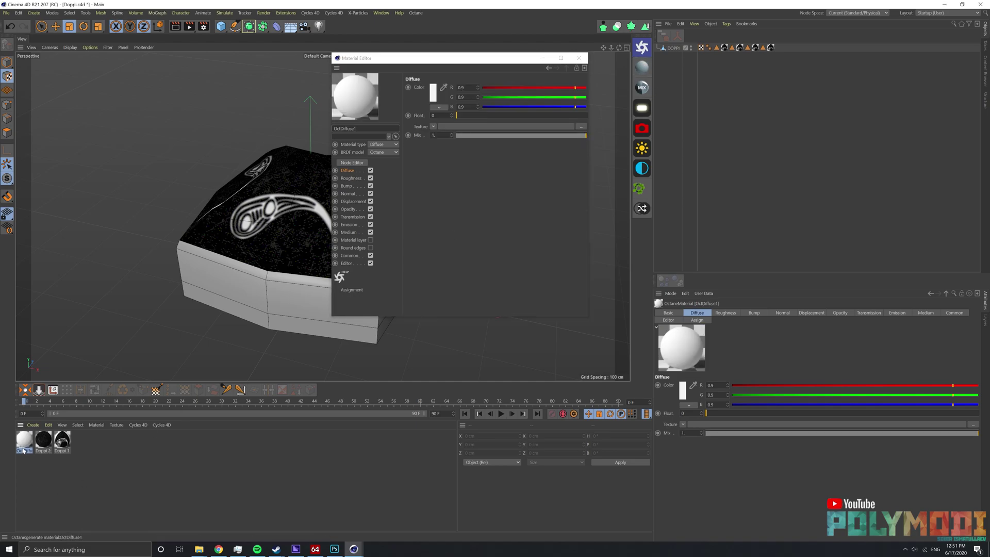
pyautogui.write('Doppi ')
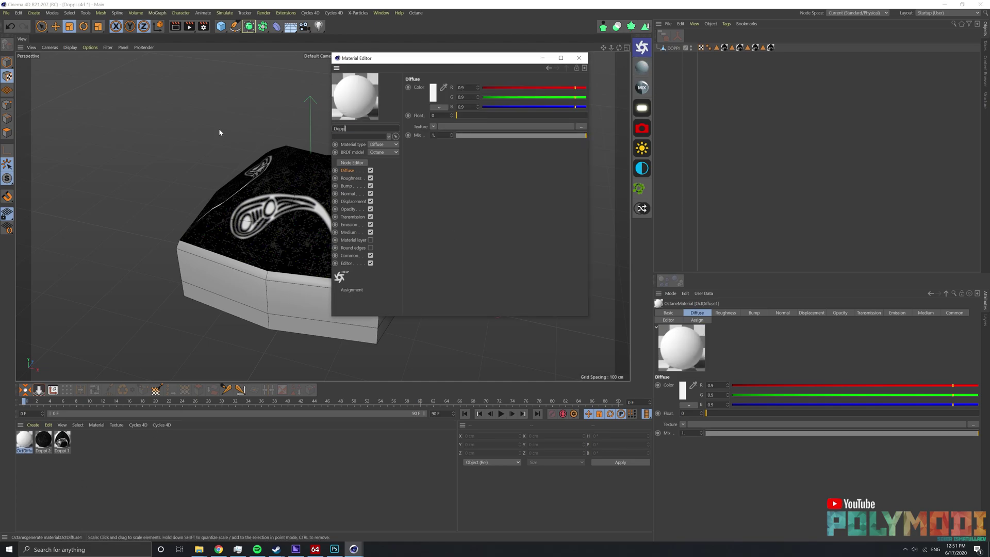
pyautogui.write('3')
pyautogui.press('Return')
pyautogui.click(433, 126)
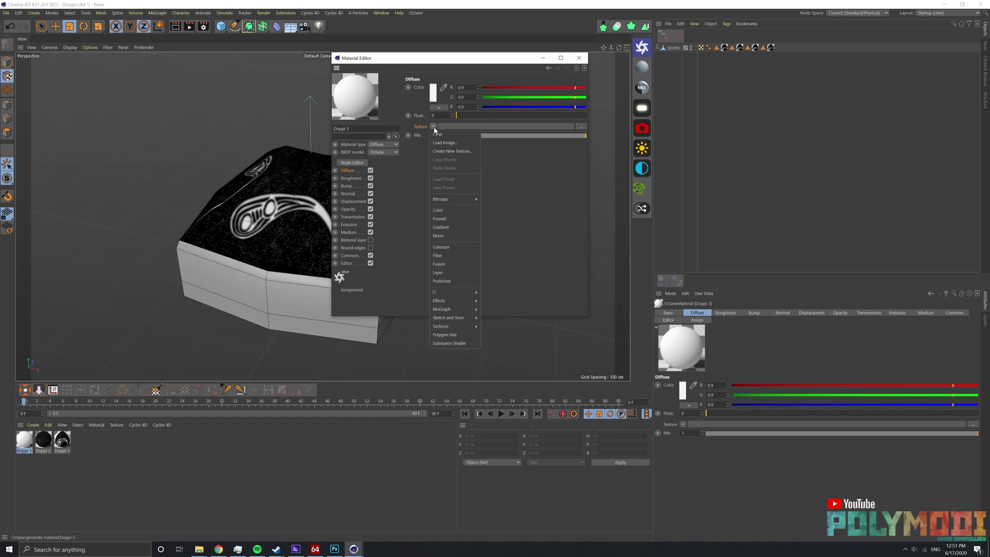
pyautogui.click(526, 299)
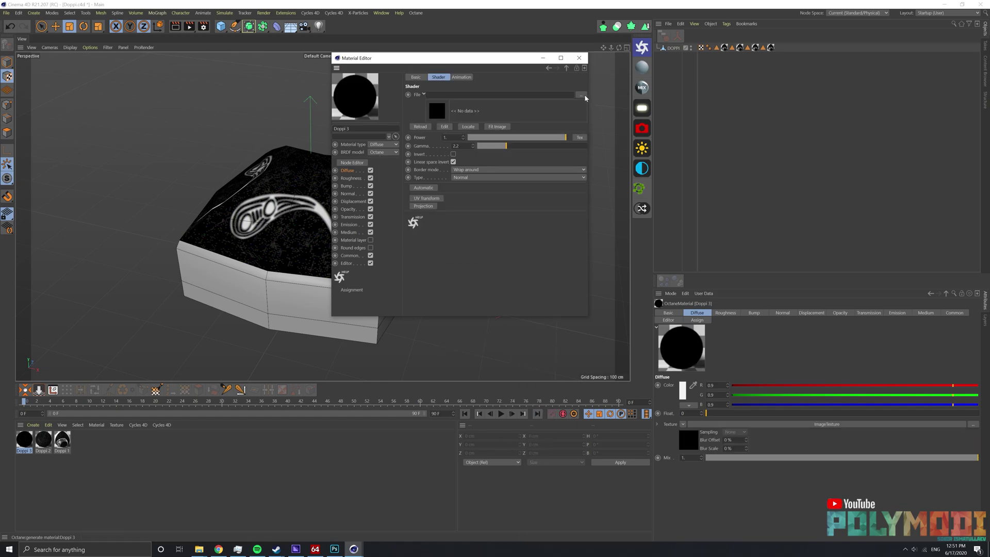
pyautogui.click(581, 94)
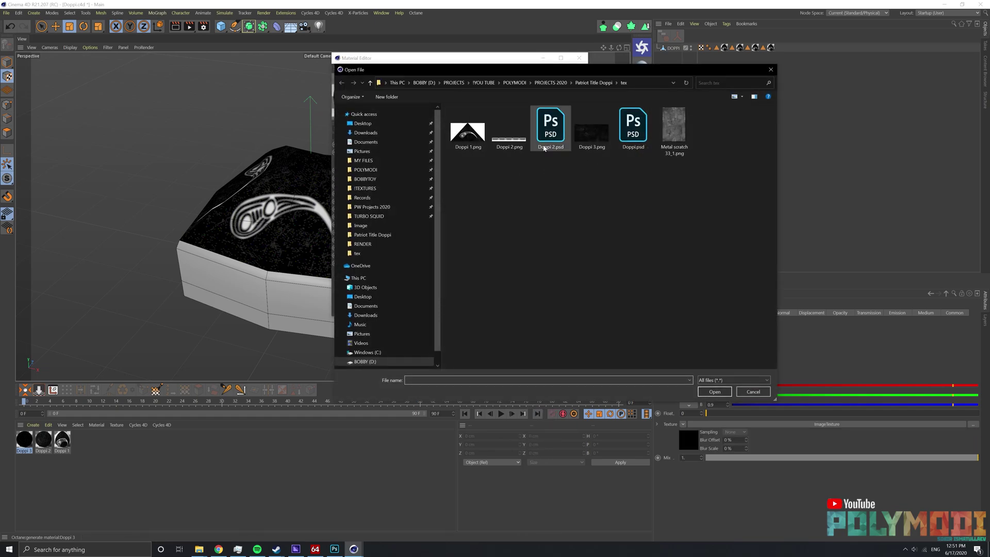
pyautogui.doubleClick(509, 133)
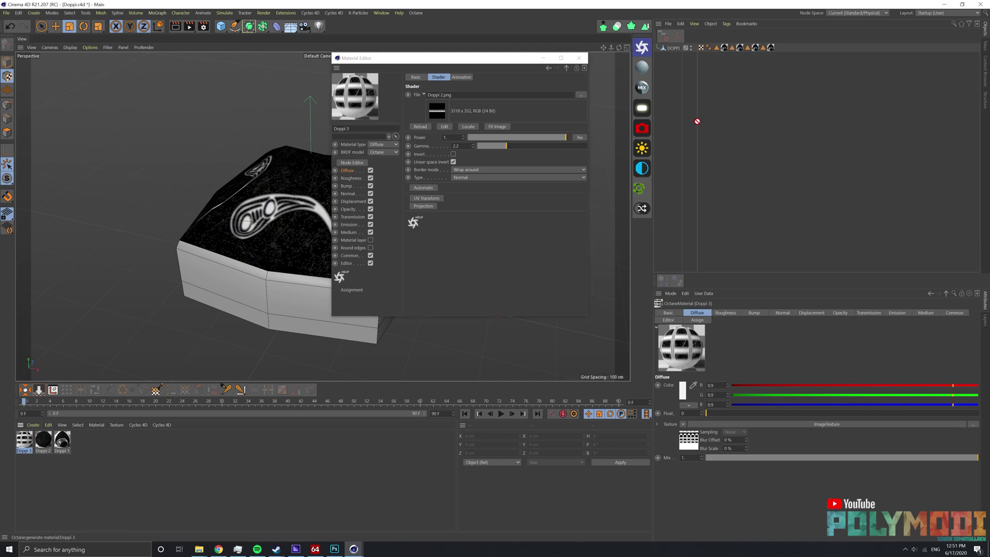
pyautogui.moveTo(671, 113); pyautogui.dragTo(679, 48)
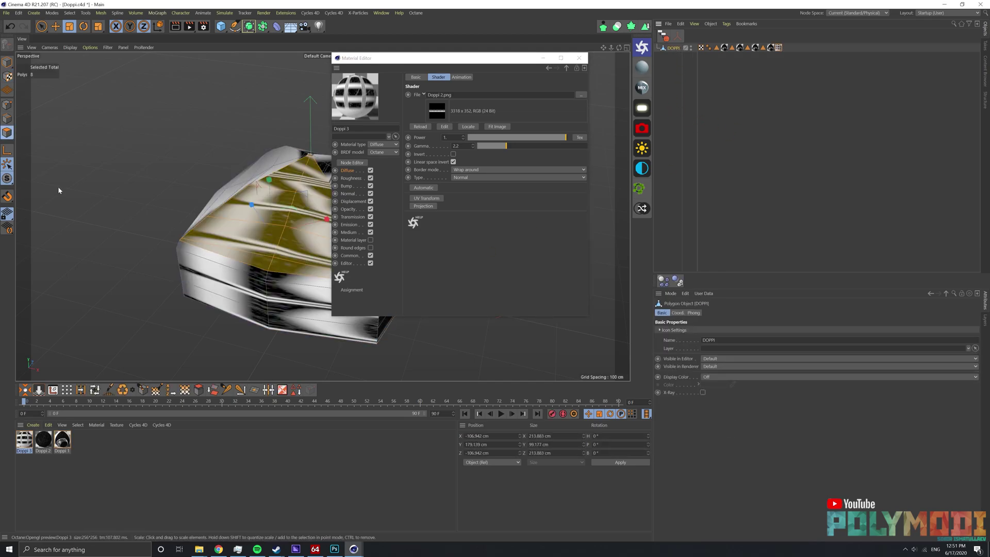
# Select the cap's side band polygons and store them as a polygon selection.
pyautogui.click(229, 279)
pyautogui.moveTo(229, 280)
pyautogui.keyDown('alt'); pyautogui.mouseDown()
pyautogui.moveTo(303, 242)
pyautogui.moveTo(222, 227)
pyautogui.moveTo(207, 196)
pyautogui.mouseUp(); pyautogui.keyUp('alt')
pyautogui.keyDown('shift'); pyautogui.click(288, 217); pyautogui.keyUp('shift')
pyautogui.scroll(3, 271, 255)
pyautogui.click(67, 297)
pyautogui.keyDown('shift'); pyautogui.click(175, 297); pyautogui.keyUp('shift')
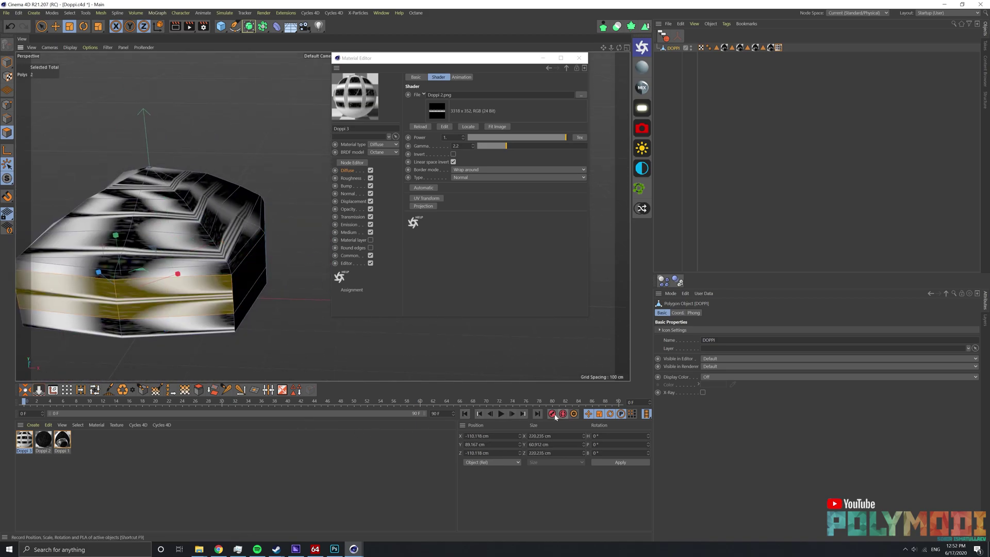
pyautogui.click(305, 390)
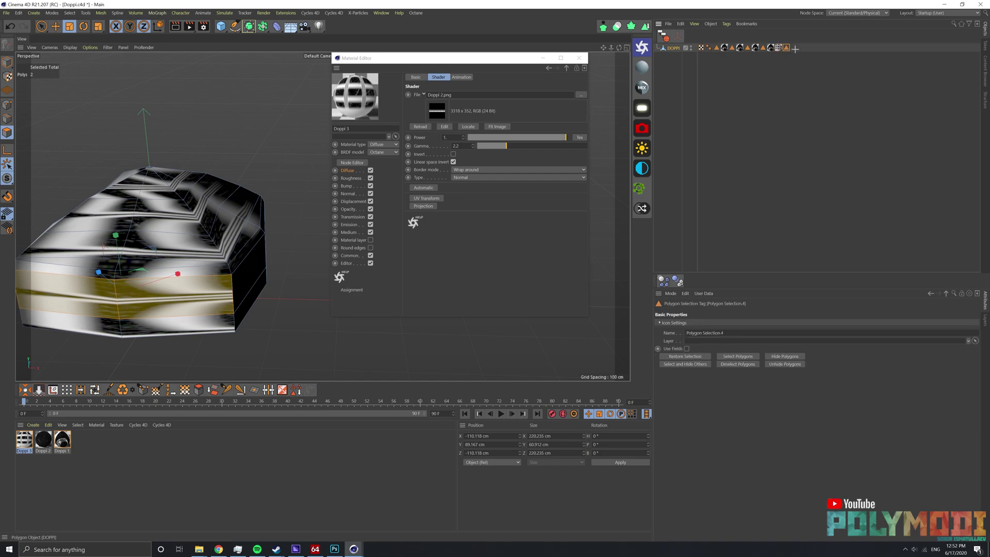
# Link Polygon Selection.4 in the Doppi 3 tag, set Cubic projection, and fit to object.
pyautogui.click(786, 47)
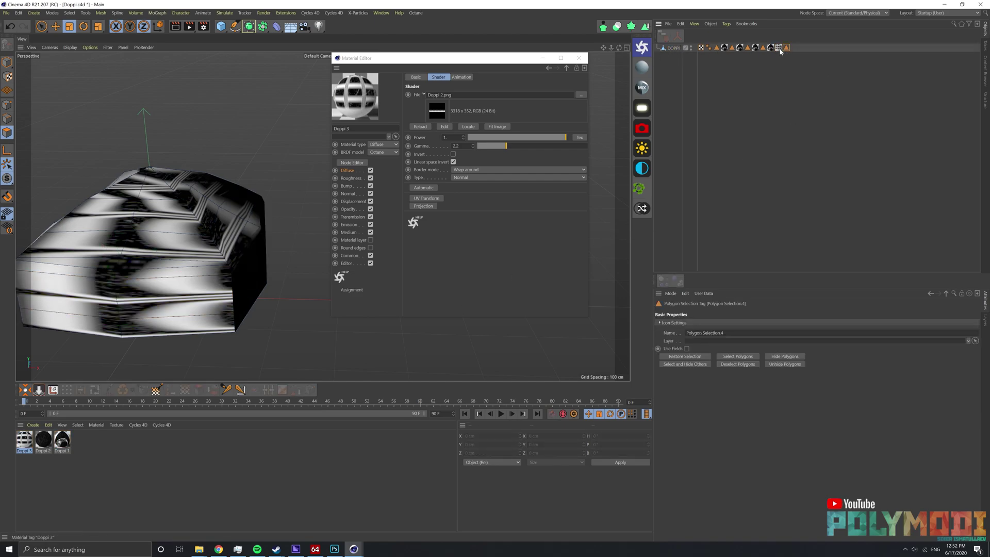
pyautogui.click(780, 48)
pyautogui.click(711, 380)
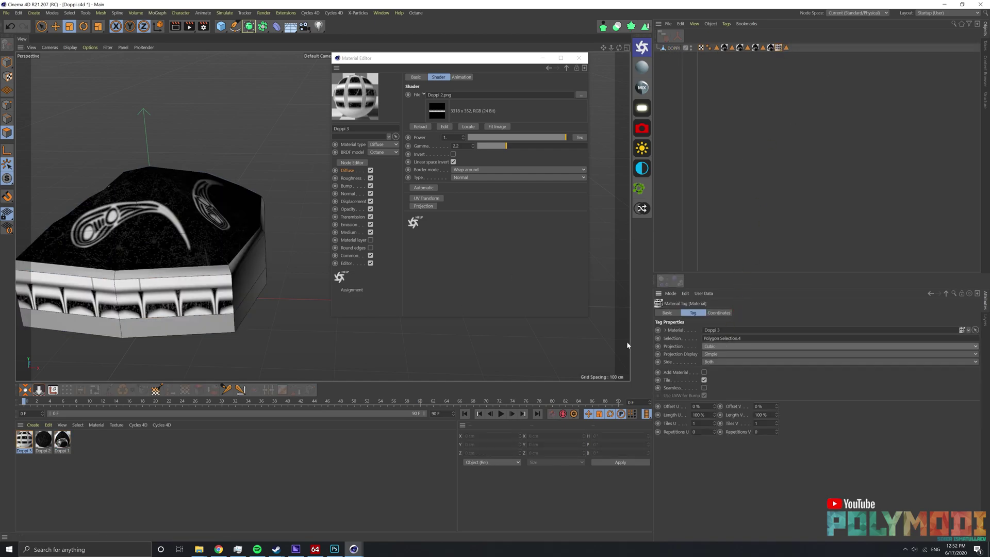
pyautogui.rightClick(778, 48)
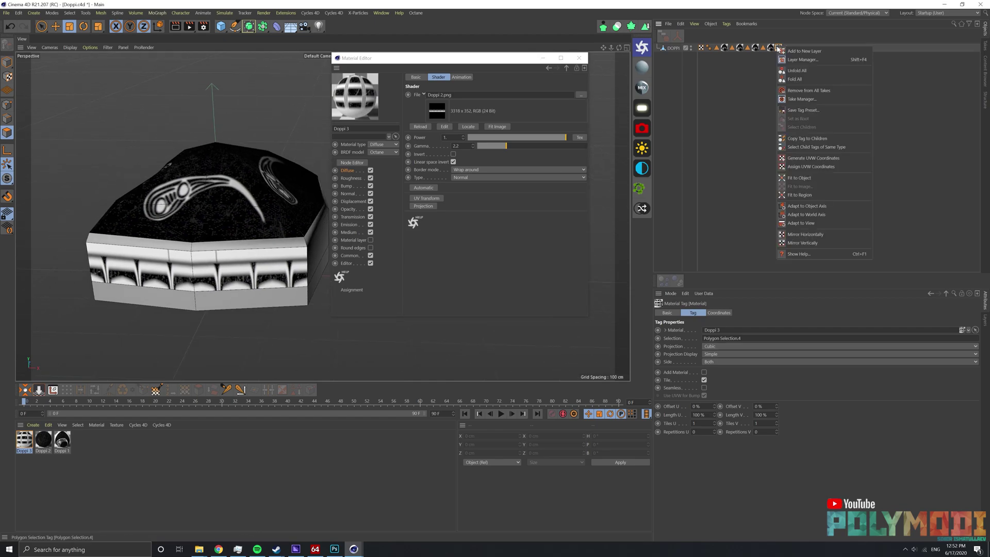
pyautogui.click(802, 178)
# Rotate the grille texture projection 45°, undoing a trial resize.
pyautogui.click(7, 76)
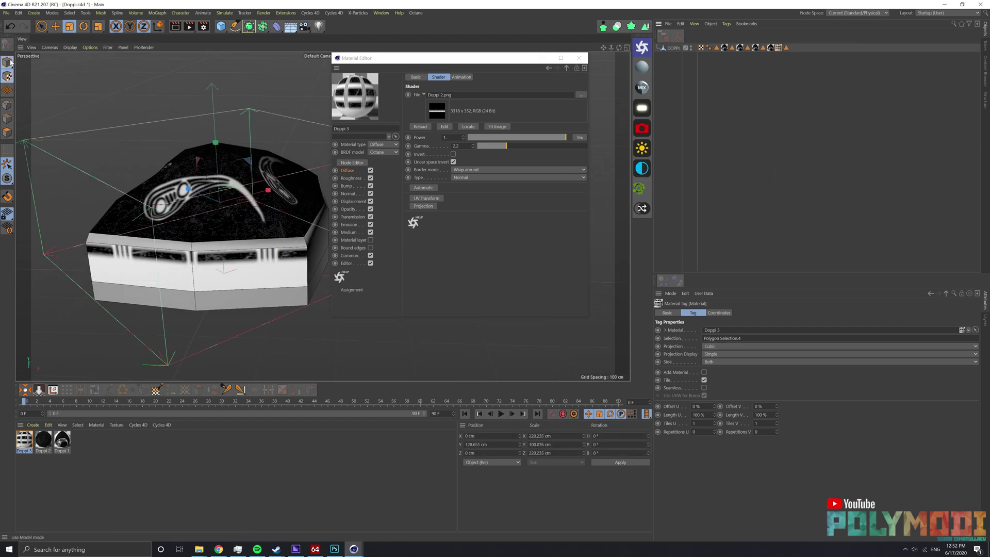
pyautogui.press('r')
pyautogui.moveTo(240, 224)
pyautogui.mouseDown()
pyautogui.moveTo(258, 217)
pyautogui.moveTo(250, 209)
pyautogui.moveTo(213, 267)
pyautogui.moveTo(233, 264)
pyautogui.mouseUp()
pyautogui.press('t')
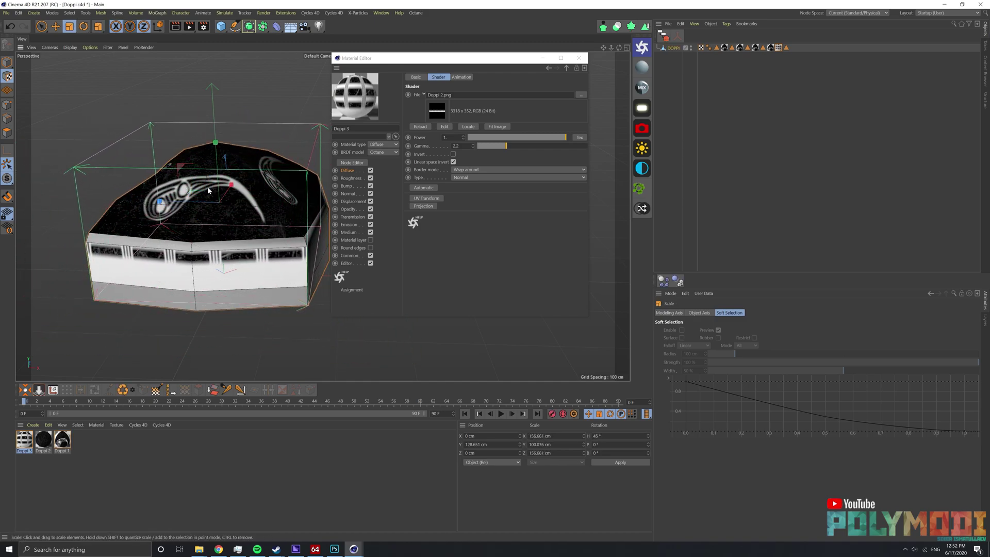
pyautogui.moveTo(208, 191); pyautogui.dragTo(223, 99)
pyautogui.hotkey('ctrl', 'z')
# Shift and rescale the grille texture vertically until one row of vents fits the band.
pyautogui.press('e')
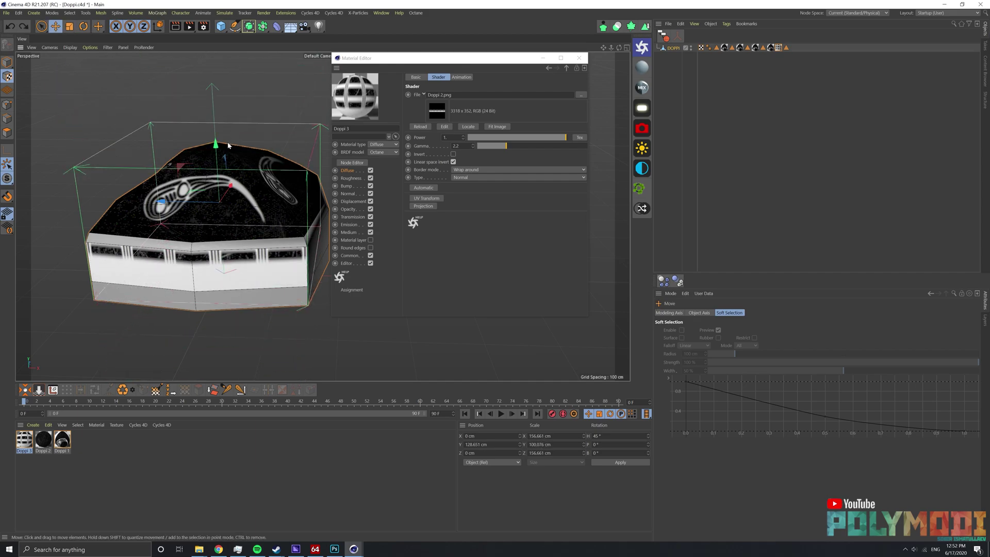
pyautogui.moveTo(228, 145)
pyautogui.mouseDown()
pyautogui.moveTo(233, 215)
pyautogui.moveTo(217, 174)
pyautogui.moveTo(225, 182)
pyautogui.mouseUp()
pyautogui.press('t')
pyautogui.press('t')
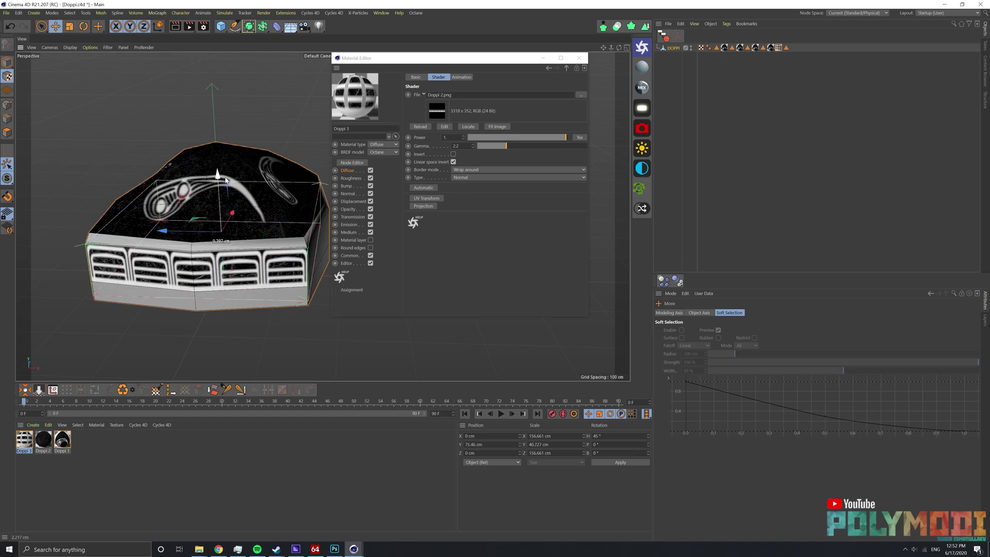
pyautogui.moveTo(226, 182)
pyautogui.mouseDown()
pyautogui.moveTo(222, 172)
pyautogui.moveTo(223, 188)
pyautogui.mouseUp()
pyautogui.press('t')
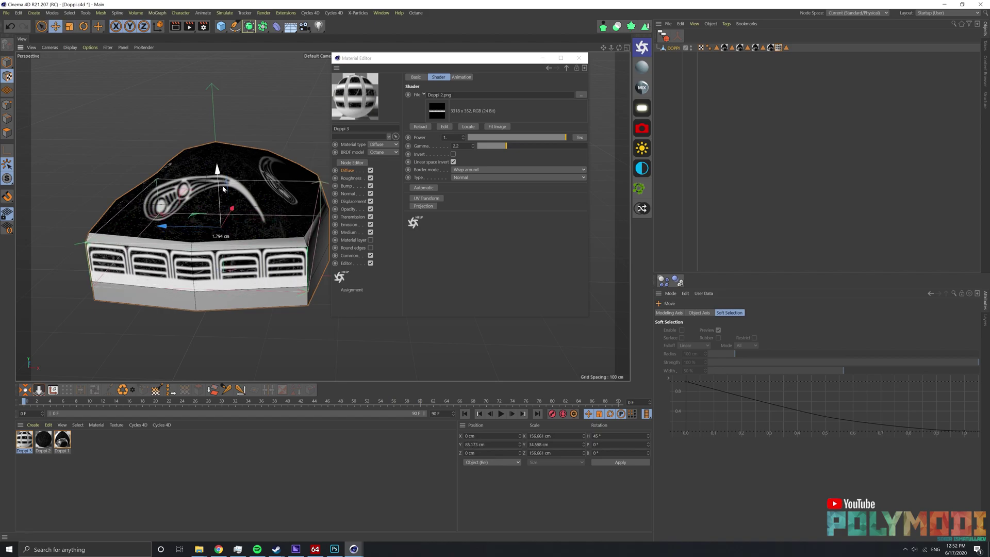
pyautogui.moveTo(223, 189); pyautogui.dragTo(229, 190)
pyautogui.keyDown('alt'); pyautogui.moveTo(152, 241); pyautogui.dragTo(234, 267); pyautogui.keyUp('alt')
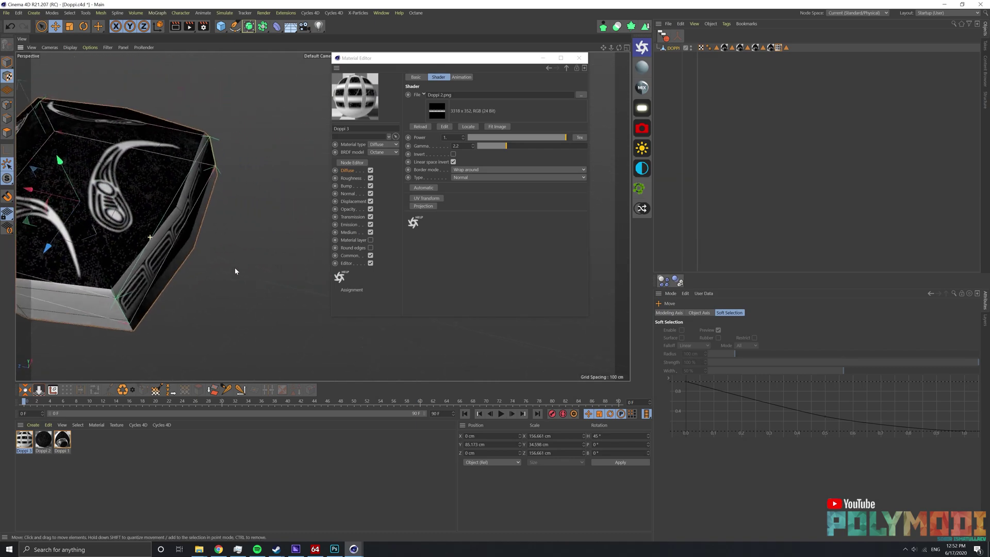
# Select the lower band polygons and apply the Doppi 2 material to them.
pyautogui.click(166, 245)
pyautogui.hotkey('ctrl', 'a')
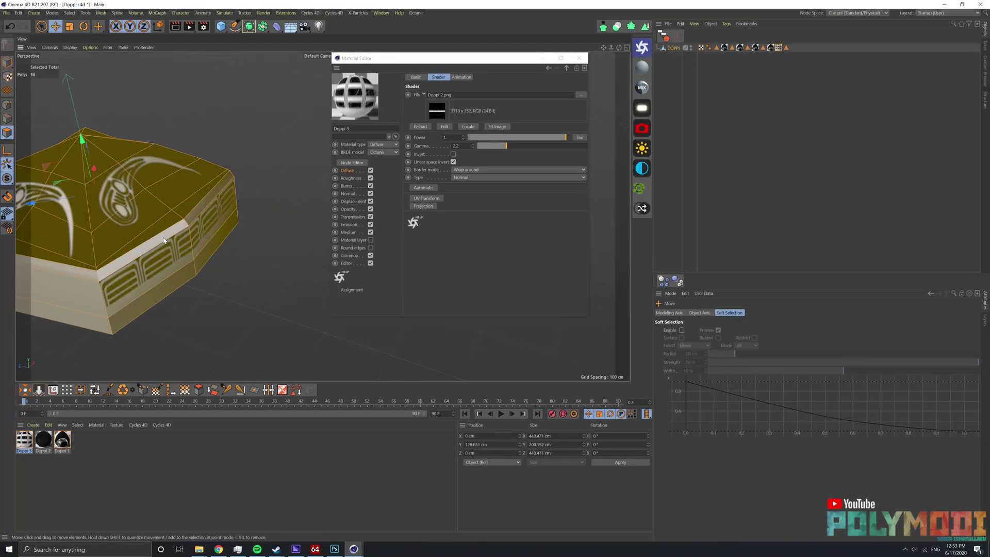
pyautogui.hotkey('ctrl', 'shift', 'a')
pyautogui.click(188, 278)
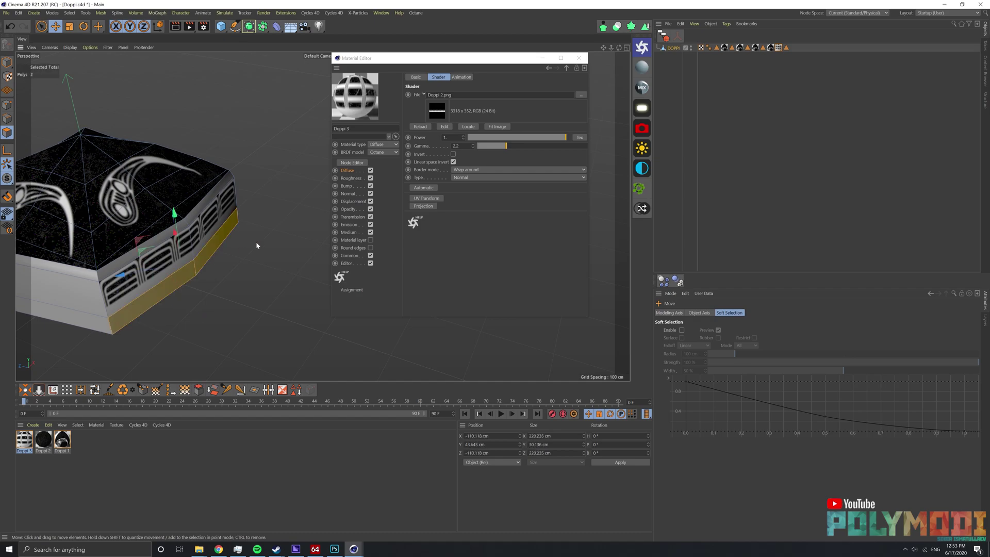
pyautogui.keyDown('alt'); pyautogui.moveTo(256, 241); pyautogui.dragTo(301, 246); pyautogui.keyUp('alt')
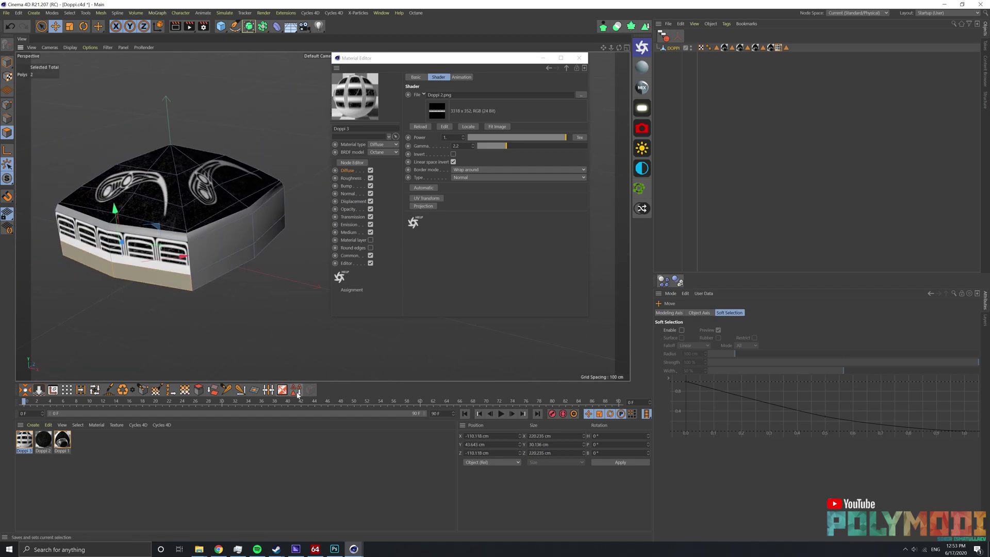
pyautogui.moveTo(44, 439); pyautogui.dragTo(701, 103)
pyautogui.moveTo(675, 54); pyautogui.dragTo(795, 50)
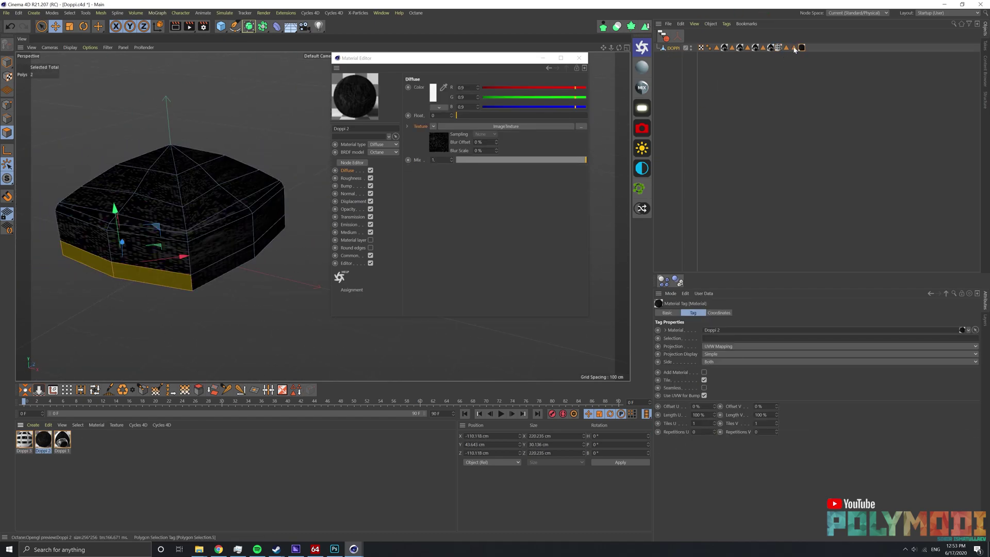
# Deselect the cap and inspect the new Doppi 2 tag and textures.
pyautogui.moveTo(749, 339); pyautogui.dragTo(748, 339)
pyautogui.click(744, 246)
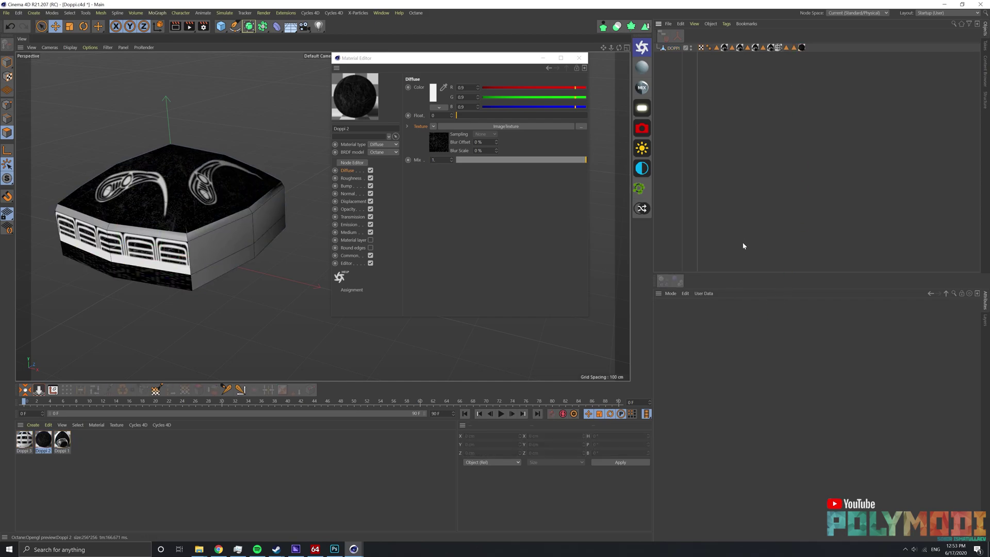
pyautogui.click(799, 48)
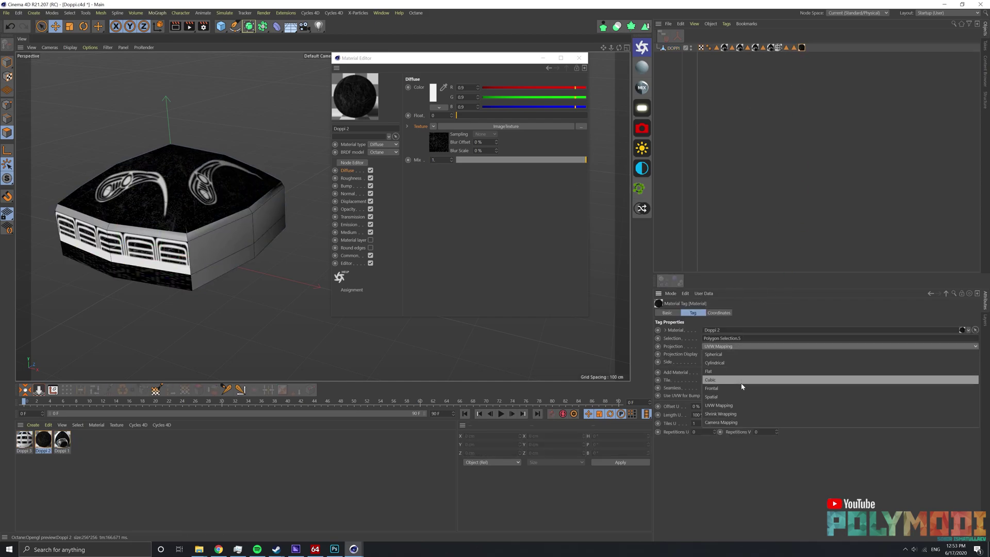
pyautogui.scroll(2, 231, 280)
pyautogui.scroll(3, 231, 280)
pyautogui.moveTo(231, 281)
pyautogui.keyDown('alt'); pyautogui.mouseDown()
pyautogui.moveTo(164, 246)
pyautogui.moveTo(217, 242)
pyautogui.mouseUp(); pyautogui.keyUp('alt')
pyautogui.scroll(-3, 164, 246)
pyautogui.scroll(3, 165, 246)
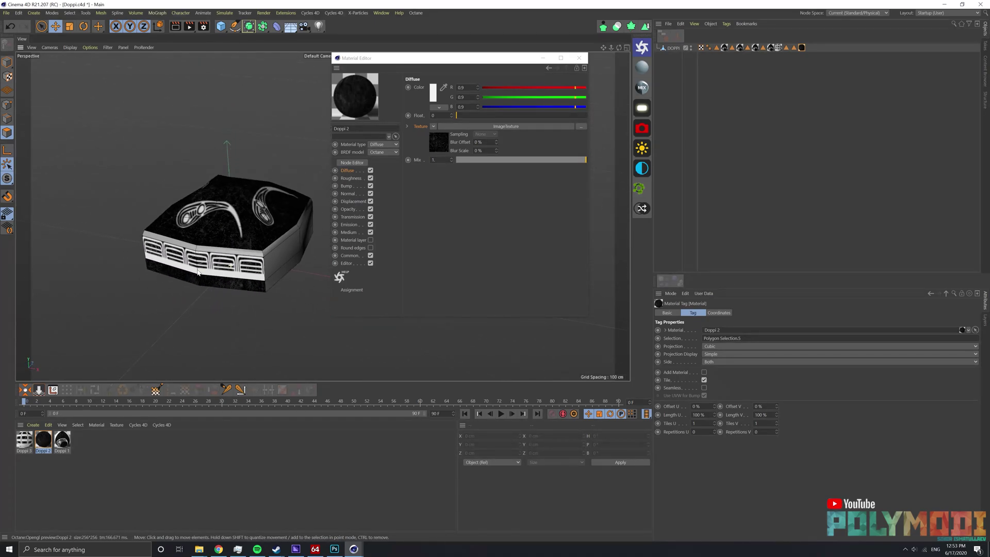
# Add more side faces to the grille's stored polygon selection.
pyautogui.click(795, 48)
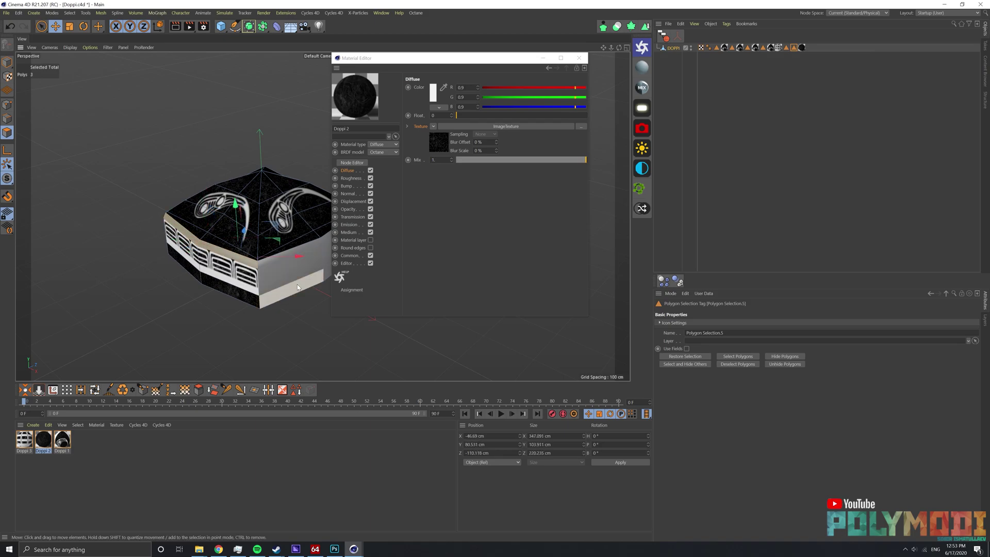
pyautogui.keyDown('alt'); pyautogui.moveTo(297, 287); pyautogui.dragTo(185, 276); pyautogui.keyUp('alt')
pyautogui.keyDown('shift'); pyautogui.click(148, 246); pyautogui.keyUp('shift')
pyautogui.moveTo(124, 254)
pyautogui.keyDown('alt'); pyautogui.mouseDown()
pyautogui.moveTo(139, 210)
pyautogui.moveTo(89, 221)
pyautogui.moveTo(290, 236)
pyautogui.mouseUp(); pyautogui.keyUp('alt')
pyautogui.keyDown('shift'); pyautogui.click(223, 218); pyautogui.keyUp('shift')
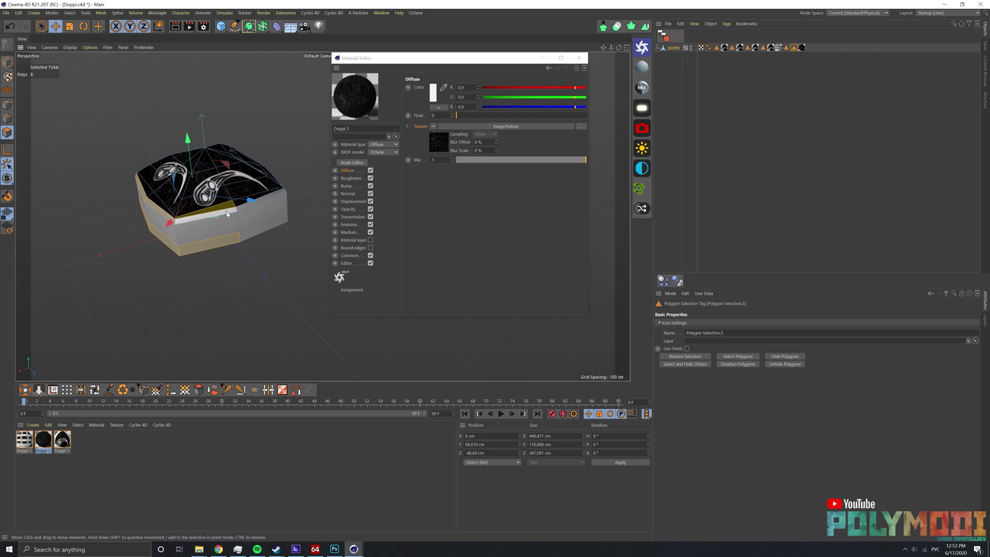
pyautogui.moveTo(261, 230)
pyautogui.keyDown('alt'); pyautogui.mouseDown()
pyautogui.moveTo(278, 236)
pyautogui.moveTo(150, 209)
pyautogui.mouseUp(); pyautogui.keyUp('alt')
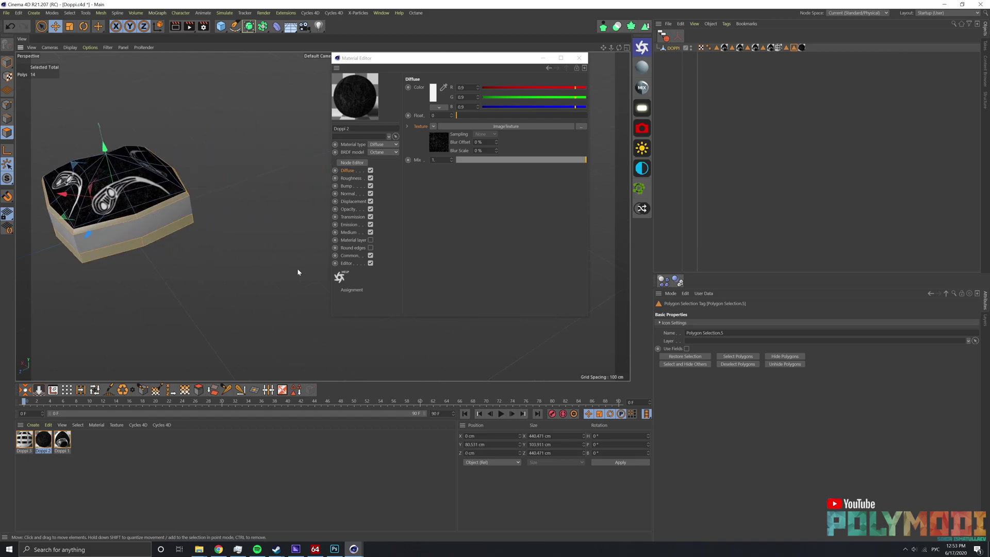
pyautogui.click(301, 394)
pyautogui.moveTo(181, 151)
pyautogui.keyDown('alt'); pyautogui.mouseDown()
pyautogui.moveTo(184, 186)
pyautogui.moveTo(216, 242)
pyautogui.moveTo(169, 220)
pyautogui.moveTo(303, 299)
pyautogui.moveTo(310, 243)
pyautogui.moveTo(298, 237)
pyautogui.moveTo(262, 254)
pyautogui.moveTo(301, 194)
pyautogui.moveTo(268, 236)
pyautogui.moveTo(206, 269)
pyautogui.moveTo(341, 244)
pyautogui.mouseUp(); pyautogui.keyUp('alt')
# Clear the selection, save the file and close the Material Editor.
pyautogui.click(217, 289)
pyautogui.hotkey('ctrl', 's')
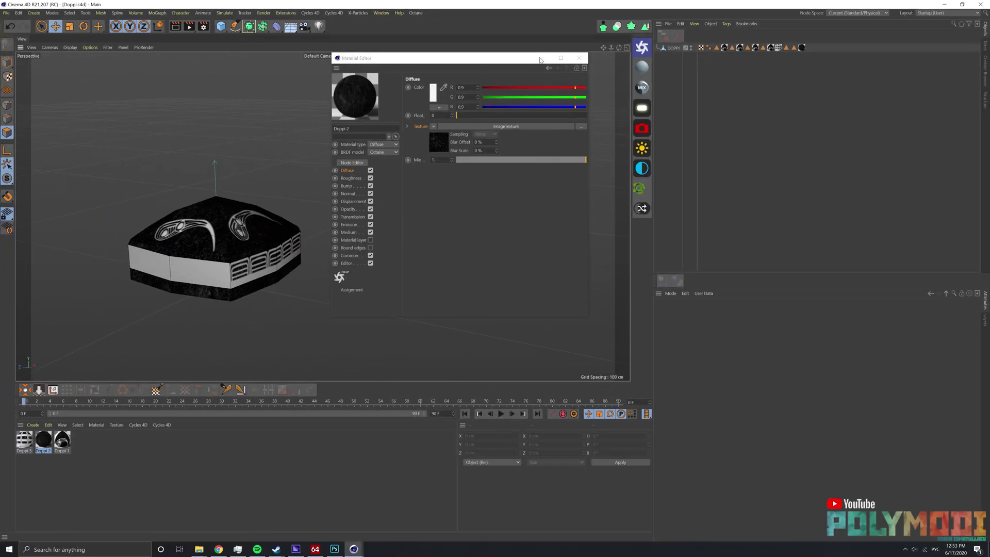
pyautogui.click(579, 58)
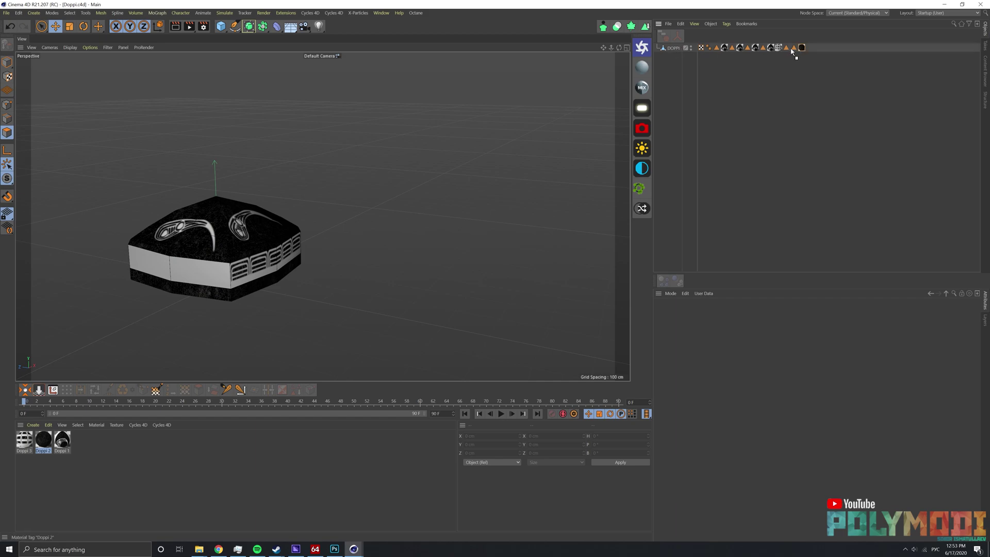
# Reorder the cap's material tags, placing the black material after the selection tag.
pyautogui.moveTo(792, 50); pyautogui.dragTo(794, 49)
pyautogui.keyDown('ctrl'); pyautogui.click(802, 49); pyautogui.keyUp('ctrl')
pyautogui.moveTo(724, 55); pyautogui.dragTo(729, 48)
pyautogui.click(803, 76)
pyautogui.click(793, 48)
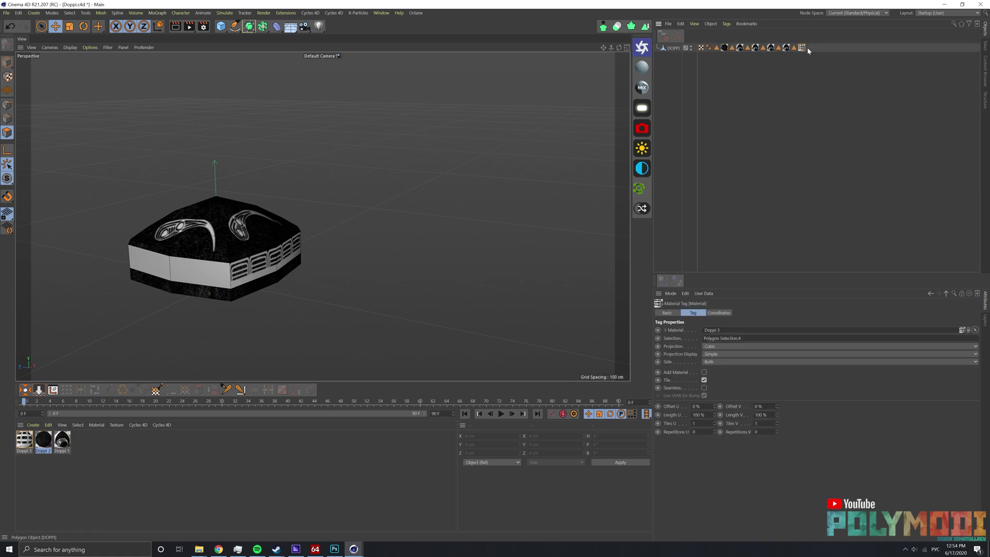
# Store two side polygons as a new selection and apply Doppi 3, then undo it.
pyautogui.click(217, 258)
pyautogui.moveTo(217, 258)
pyautogui.keyDown('alt'); pyautogui.mouseDown()
pyautogui.moveTo(231, 274)
pyautogui.moveTo(181, 231)
pyautogui.moveTo(309, 233)
pyautogui.moveTo(245, 363)
pyautogui.mouseUp(); pyautogui.keyUp('alt')
pyautogui.click(324, 230)
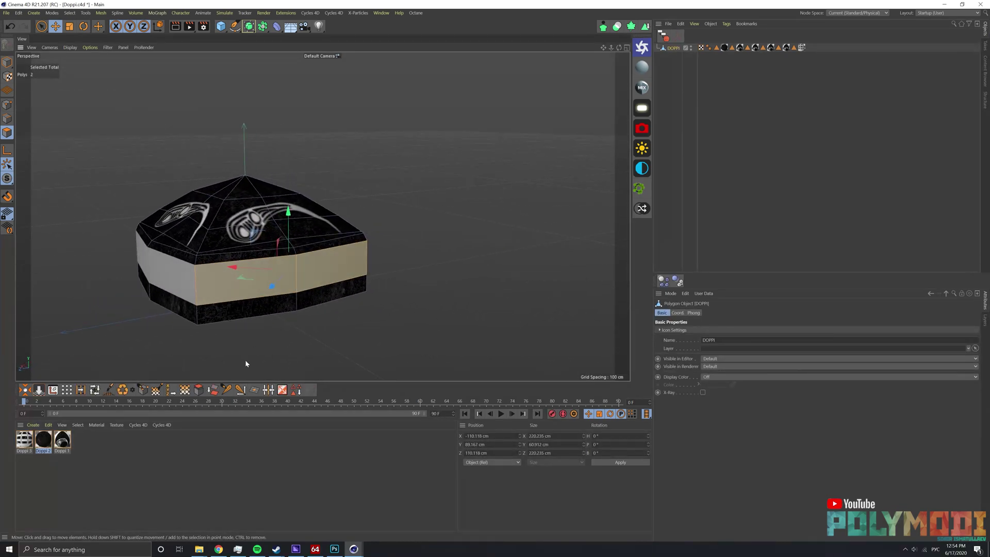
pyautogui.click(297, 392)
pyautogui.click(838, 113)
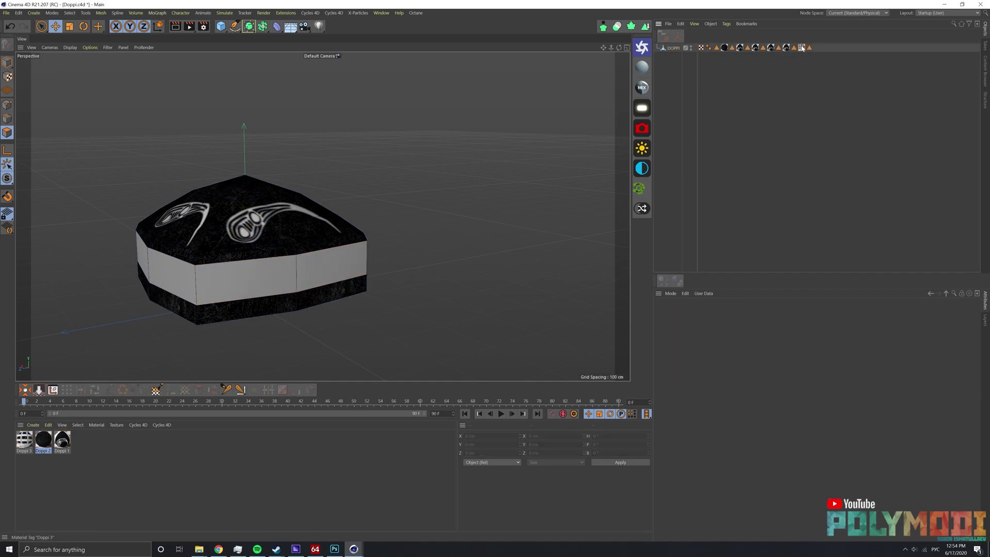
pyautogui.keyDown('ctrl'); pyautogui.moveTo(803, 48); pyautogui.dragTo(818, 48); pyautogui.keyUp('ctrl')
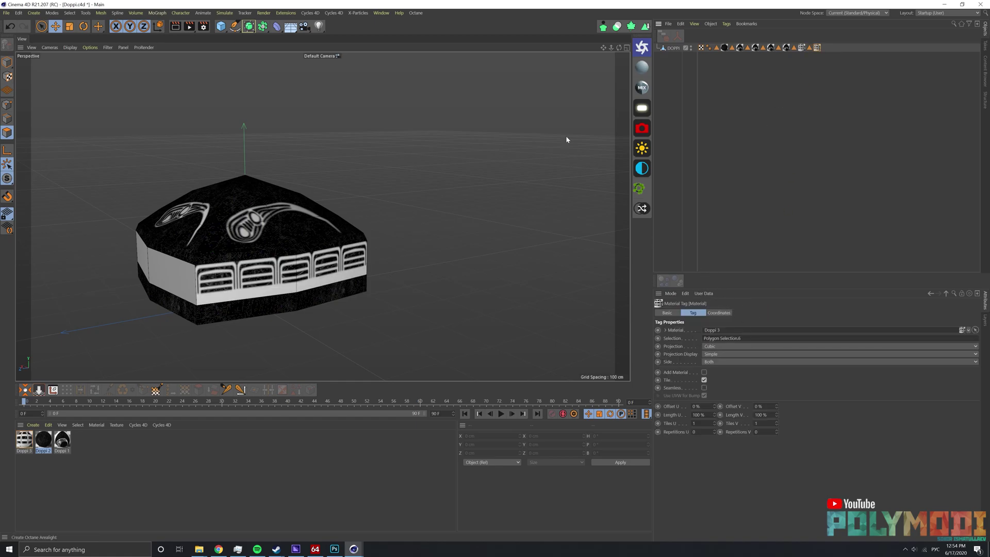
pyautogui.moveTo(565, 135)
pyautogui.keyDown('alt'); pyautogui.mouseDown()
pyautogui.moveTo(208, 272)
pyautogui.moveTo(113, 246)
pyautogui.moveTo(293, 262)
pyautogui.moveTo(495, 237)
pyautogui.mouseUp(); pyautogui.keyUp('alt')
pyautogui.hotkey('ctrl', 'z')
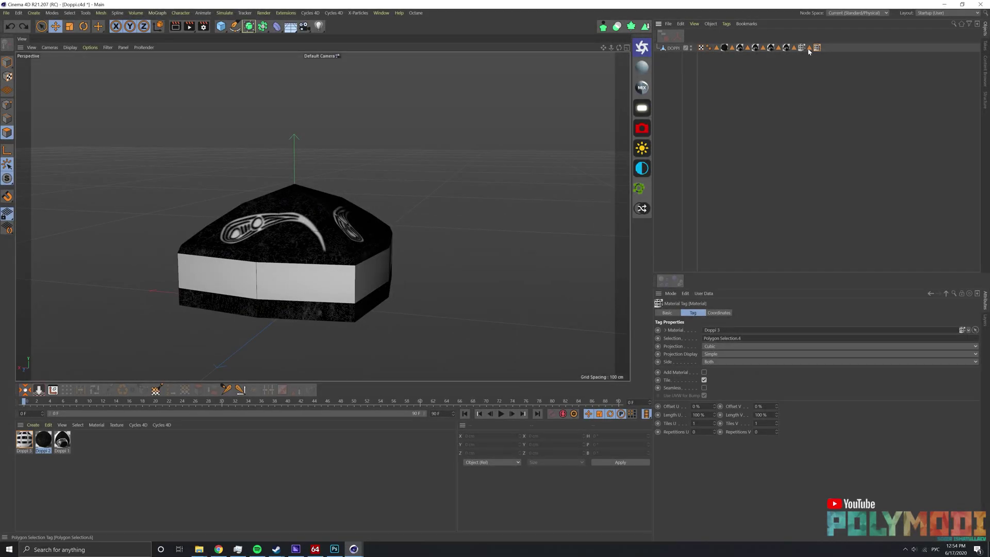
pyautogui.hotkey('ctrl', 'z')
pyautogui.hotkey('ctrl', 'z')
pyautogui.hotkey('ctrl', 'z')
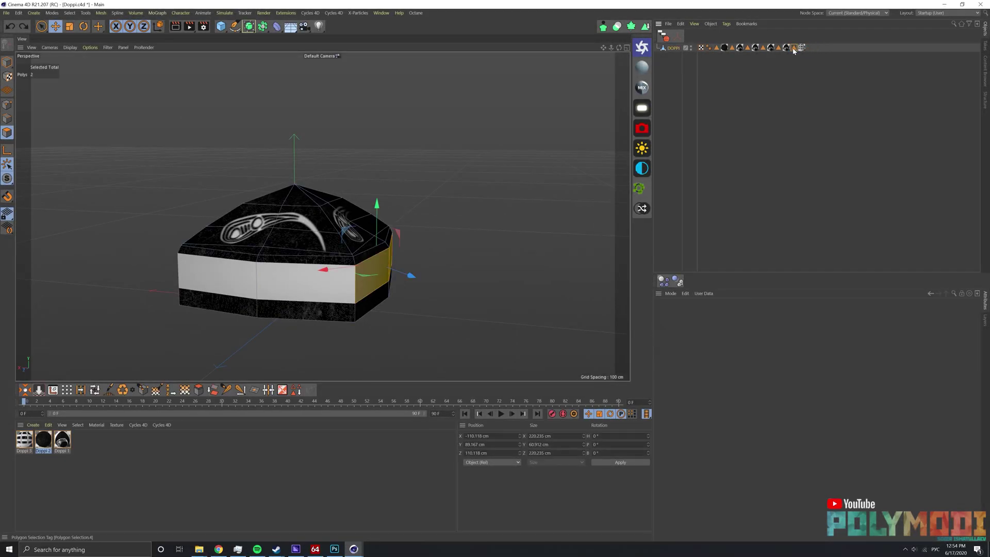
# Restore the stored grille selection and add the remaining side faces to it.
pyautogui.doubleClick(794, 48)
pyautogui.keyDown('shift'); pyautogui.click(309, 281); pyautogui.keyUp('shift')
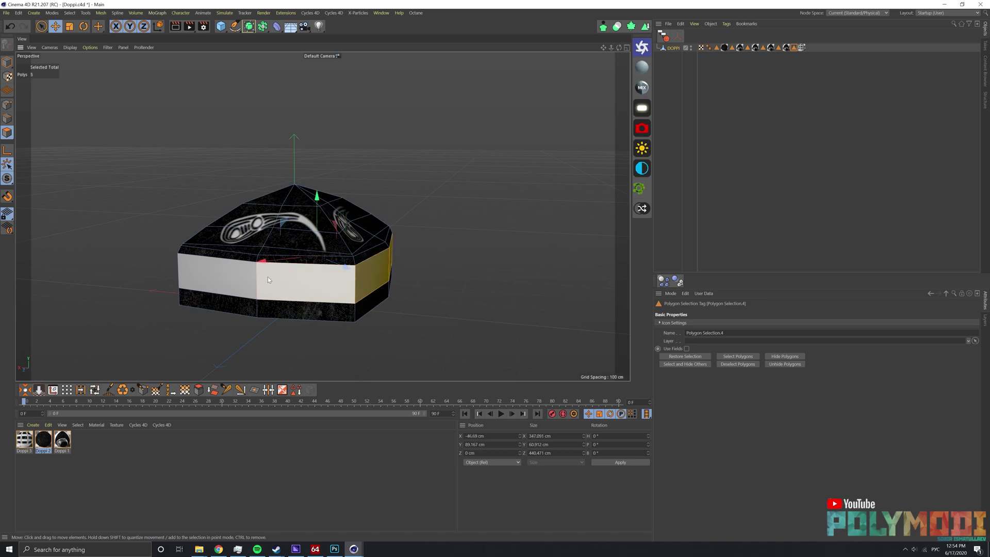
pyautogui.keyDown('alt'); pyautogui.moveTo(267, 277); pyautogui.dragTo(102, 298); pyautogui.keyUp('alt')
pyautogui.keyDown('shift'); pyautogui.click(103, 297); pyautogui.keyUp('shift')
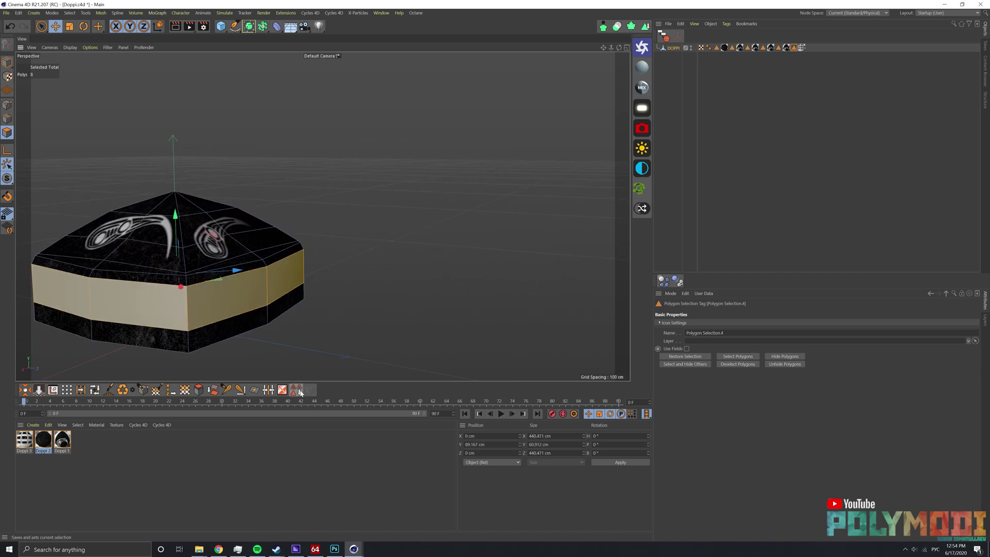
pyautogui.moveTo(278, 276)
pyautogui.keyDown('alt'); pyautogui.mouseDown()
pyautogui.moveTo(283, 348)
pyautogui.moveTo(402, 180)
pyautogui.moveTo(401, 117)
pyautogui.moveTo(392, 237)
pyautogui.mouseUp(); pyautogui.keyUp('alt')
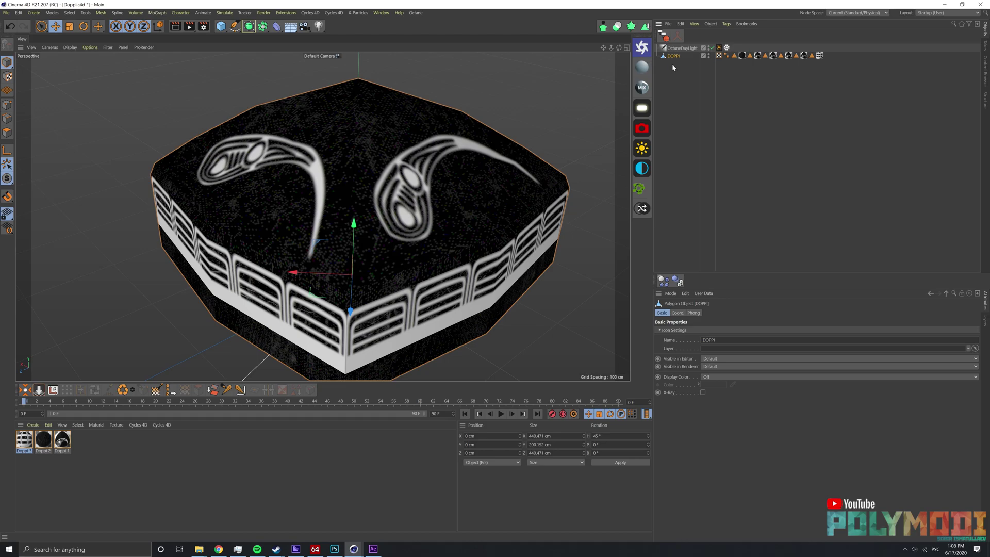
# Place the cap inside a Subdivision Surface with editor subdivision level 1.
pyautogui.keyDown('alt'); pyautogui.click(249, 26); pyautogui.keyUp('alt')
pyautogui.keyDown('alt'); pyautogui.moveTo(407, 212); pyautogui.dragTo(397, 235); pyautogui.keyUp('alt')
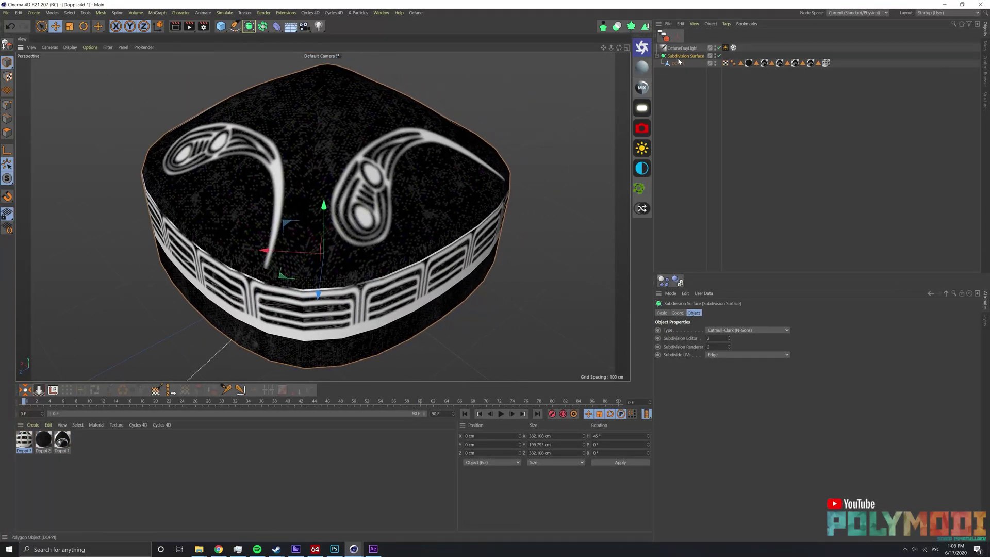
pyautogui.write('1')
pyautogui.press('Return')
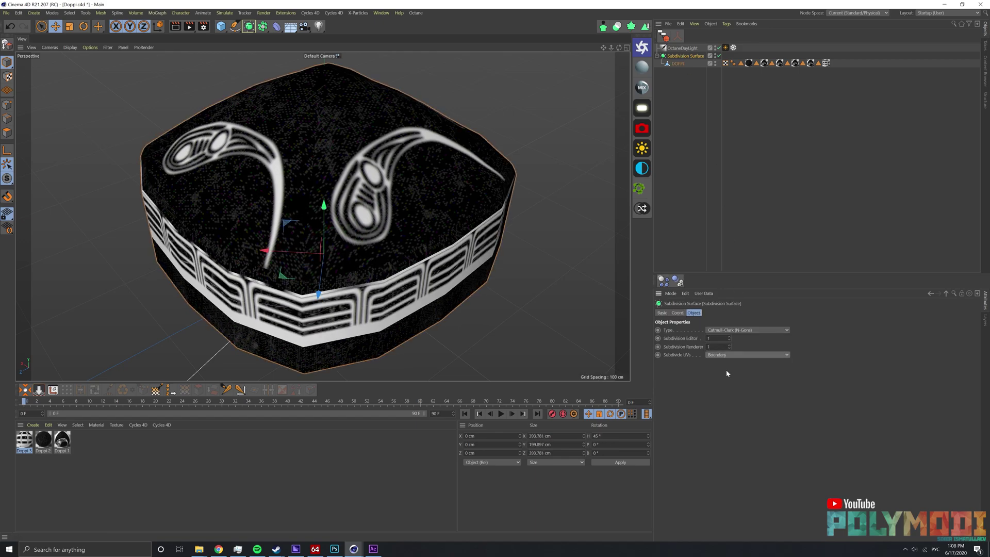
# Duplicate the subdivided cap and bevel the original mesh's edges by 0.8 cm.
pyautogui.keyDown('ctrl'); pyautogui.moveTo(677, 58); pyautogui.dragTo(694, 144); pyautogui.keyUp('ctrl')
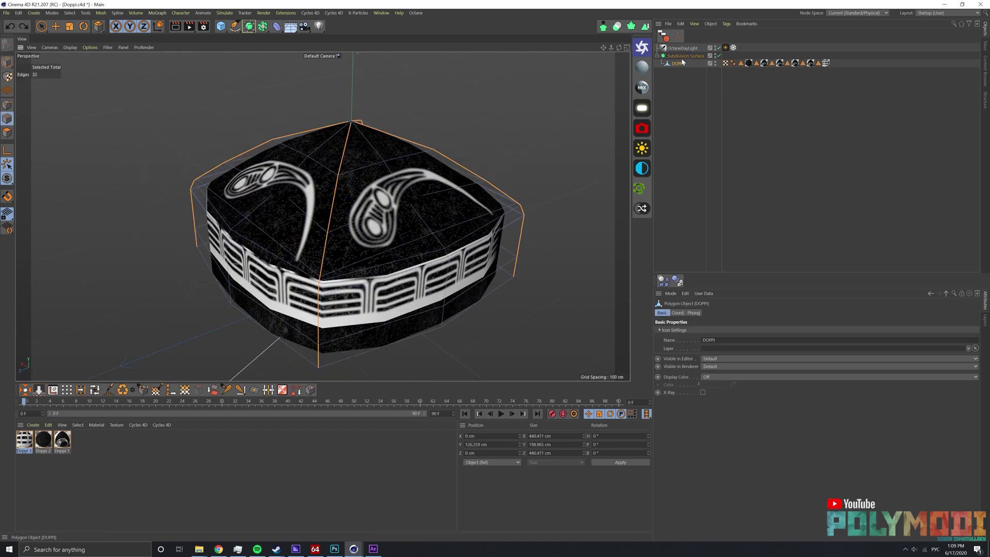
pyautogui.click(676, 65)
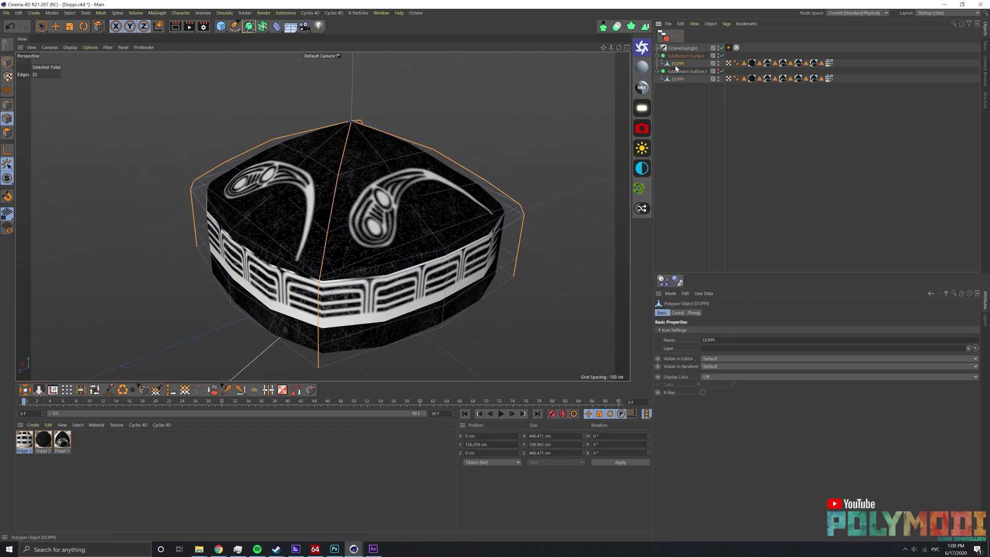
pyautogui.press('m')
pyautogui.press('s')
pyautogui.scroll(4, 407, 223)
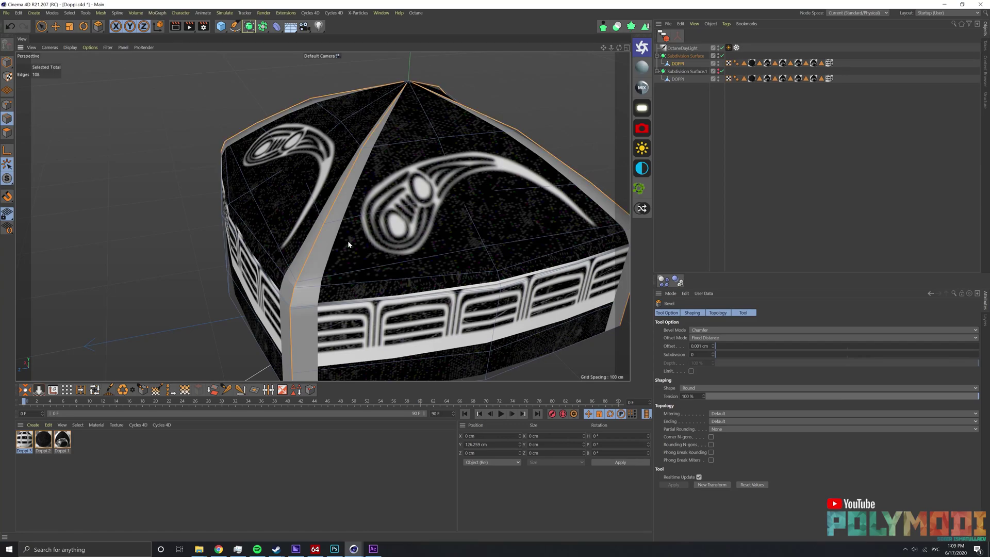
pyautogui.scroll(5, 348, 206)
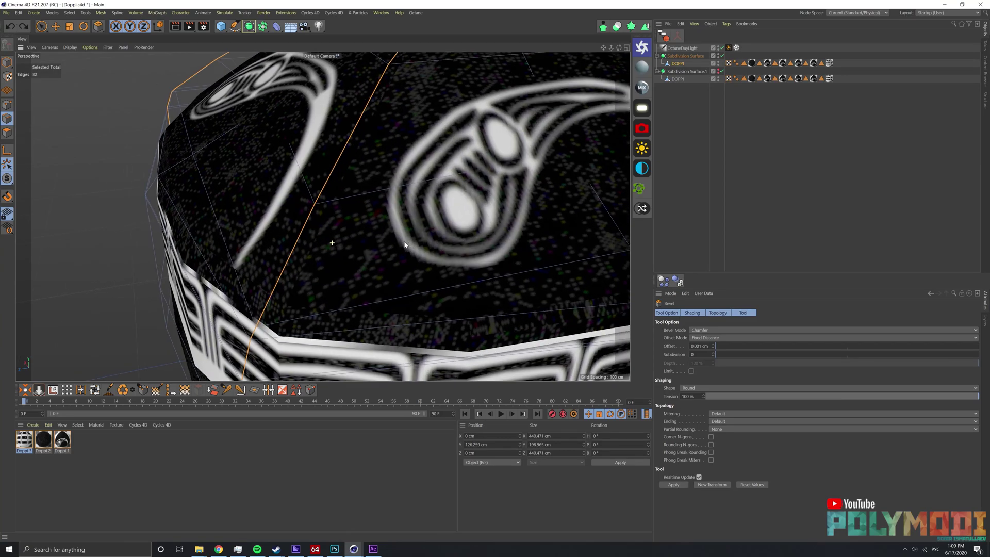
pyautogui.moveTo(348, 206); pyautogui.dragTo(338, 207)
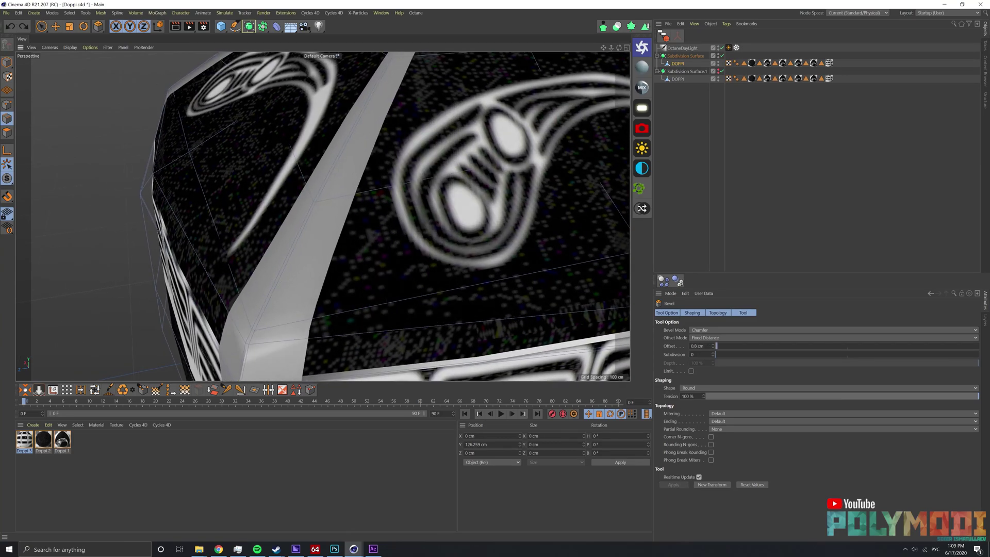
pyautogui.scroll(-5, 354, 227)
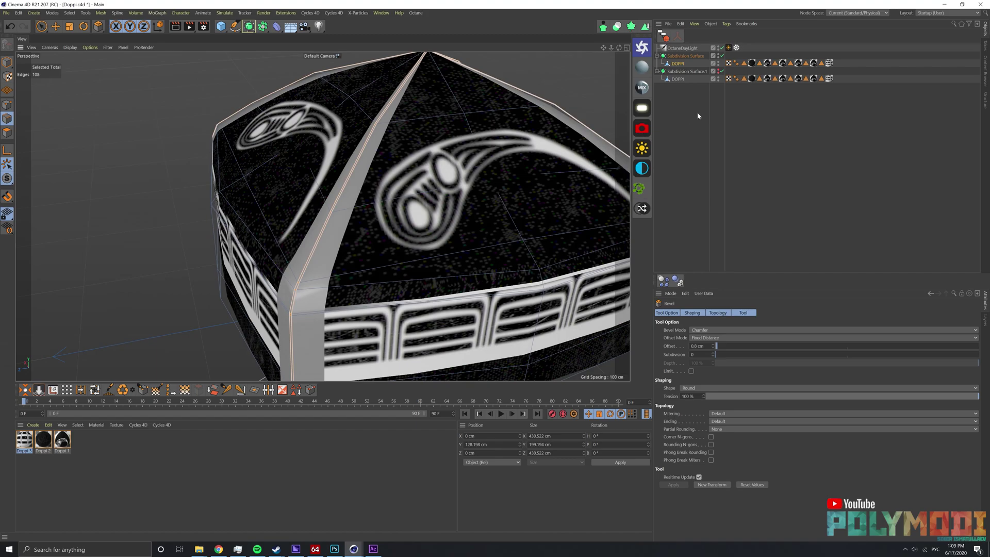
# Merge the cap pieces into a single DOPPI polygon object.
pyautogui.click(678, 37)
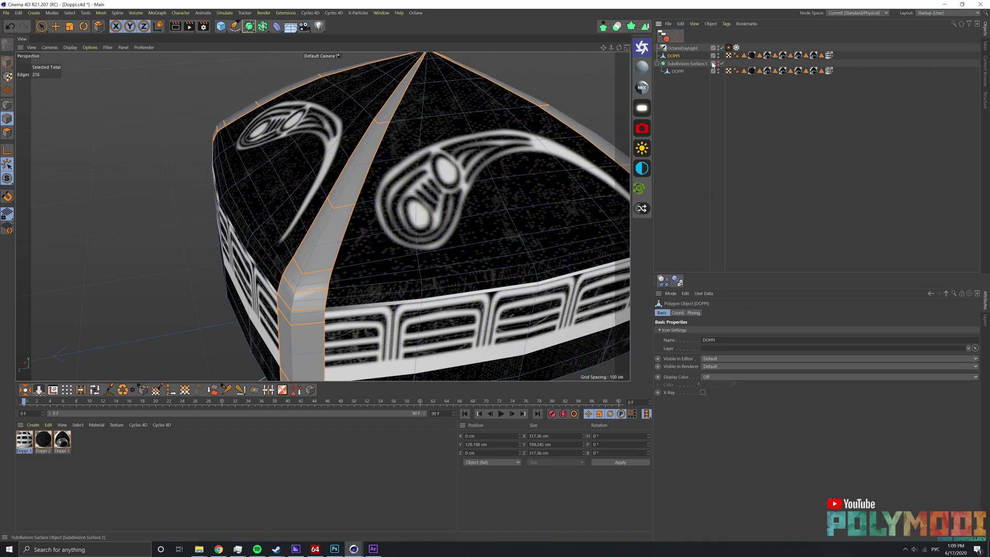
pyautogui.scroll(-4, 431, 267)
pyautogui.keyDown('alt'); pyautogui.moveTo(413, 248); pyautogui.dragTo(431, 266); pyautogui.keyUp('alt')
# In polygon mode, select the horizontal band of polygons on the DOPPI mesh.
pyautogui.click(7, 134)
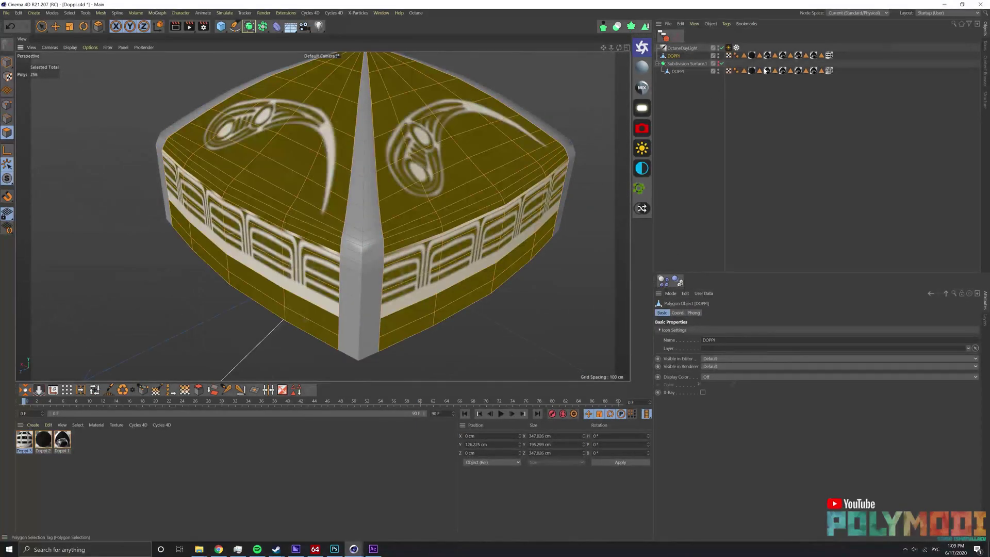
pyautogui.doubleClick(822, 55)
pyautogui.scroll(3, 361, 217)
pyautogui.press('e')
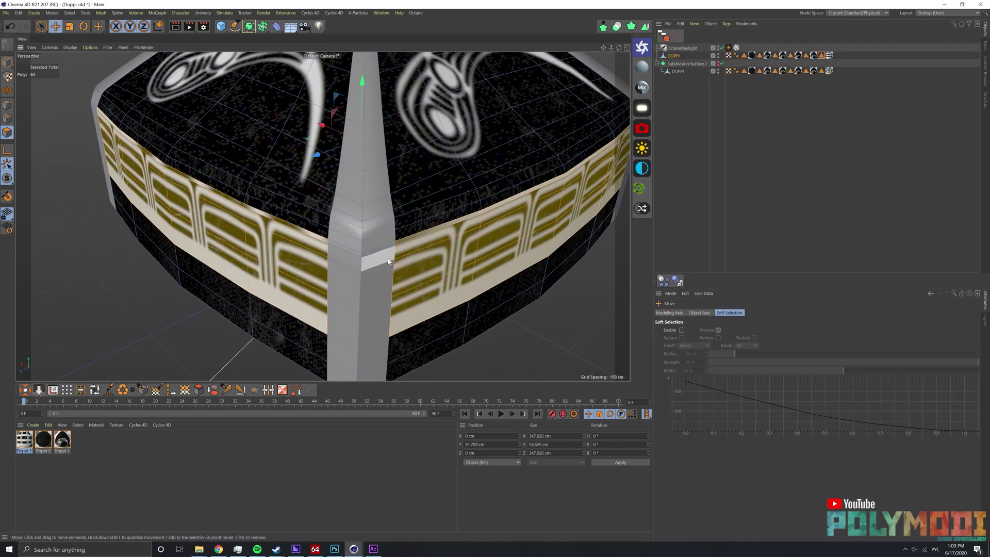
pyautogui.keyDown('alt'); pyautogui.moveTo(361, 221); pyautogui.dragTo(391, 224); pyautogui.keyUp('alt')
pyautogui.scroll(-3, 395, 255)
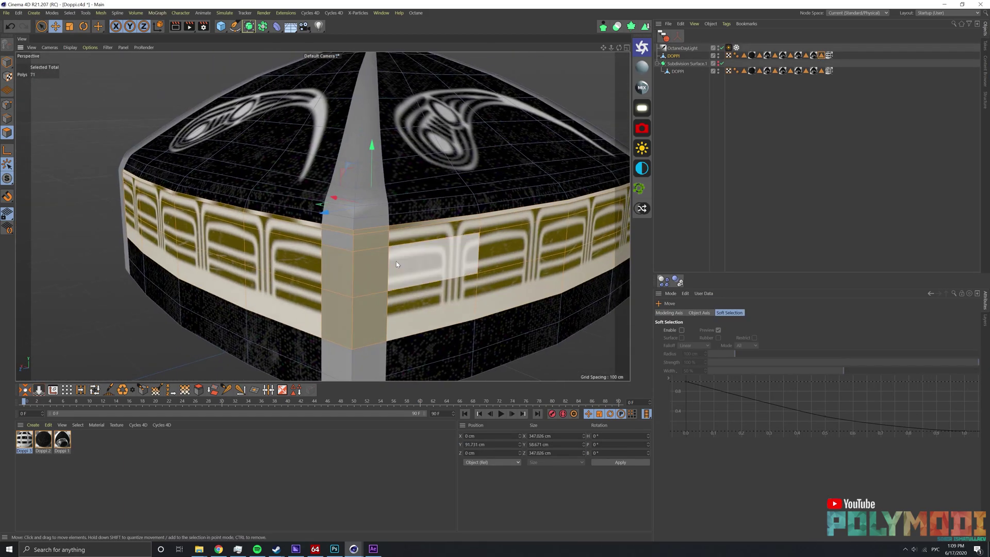
# Loop-select the ring around the grille band, add the corner column polygon, then clear it.
pyautogui.press('u')
pyautogui.press('l')
pyautogui.moveTo(396, 261)
pyautogui.keyDown('alt'); pyautogui.mouseDown()
pyautogui.moveTo(440, 269)
pyautogui.moveTo(135, 222)
pyautogui.mouseUp(); pyautogui.keyUp('alt')
pyautogui.click(439, 269)
pyautogui.scroll(-3, 135, 222)
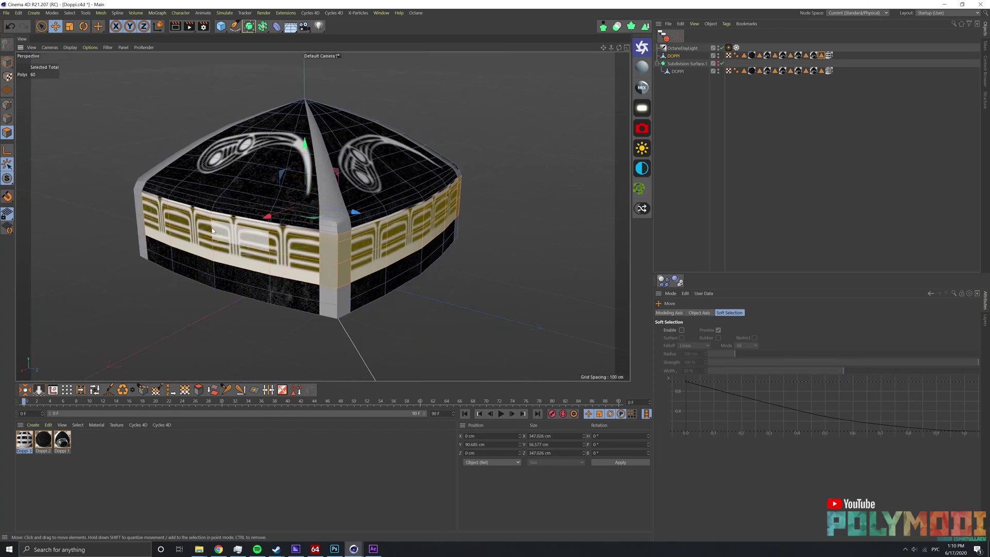
pyautogui.scroll(4, 315, 199)
pyautogui.press('e')
pyautogui.keyDown('shift'); pyautogui.click(251, 294); pyautogui.keyUp('shift')
pyautogui.scroll(-5, 268, 309)
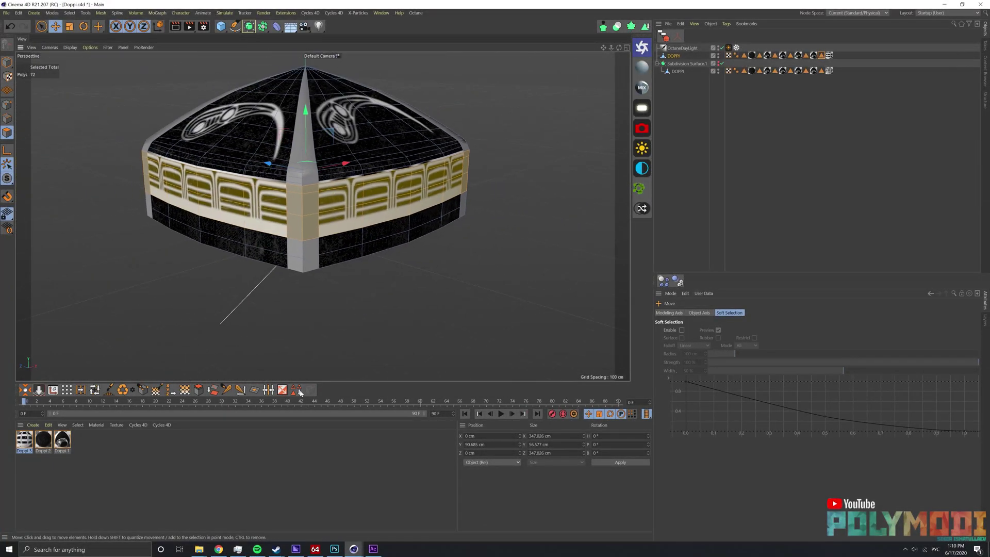
pyautogui.click(488, 198)
pyautogui.keyDown('alt'); pyautogui.moveTo(488, 198); pyautogui.dragTo(593, 196); pyautogui.keyUp('alt')
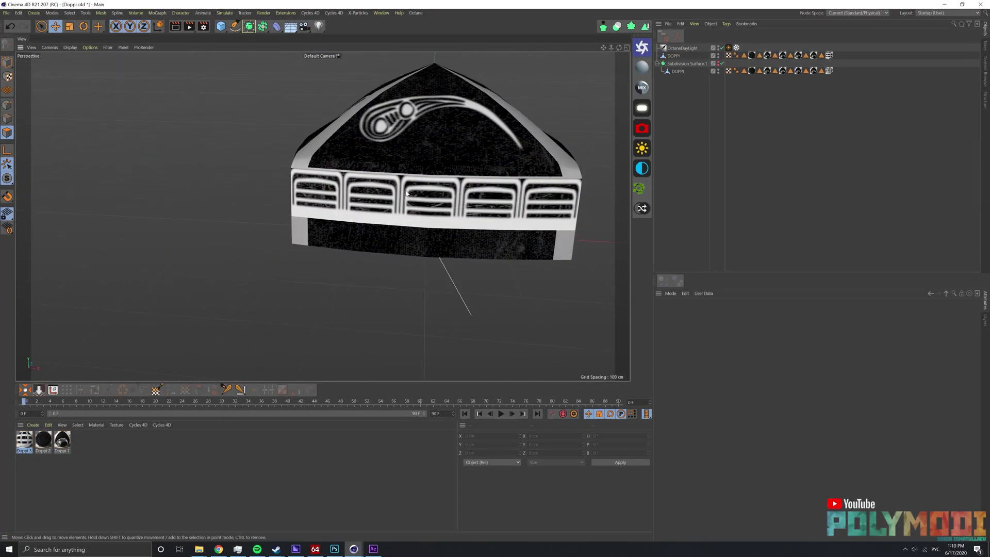
# Restore the stored 72-polygon band selection on DOPPI.
pyautogui.click(745, 71)
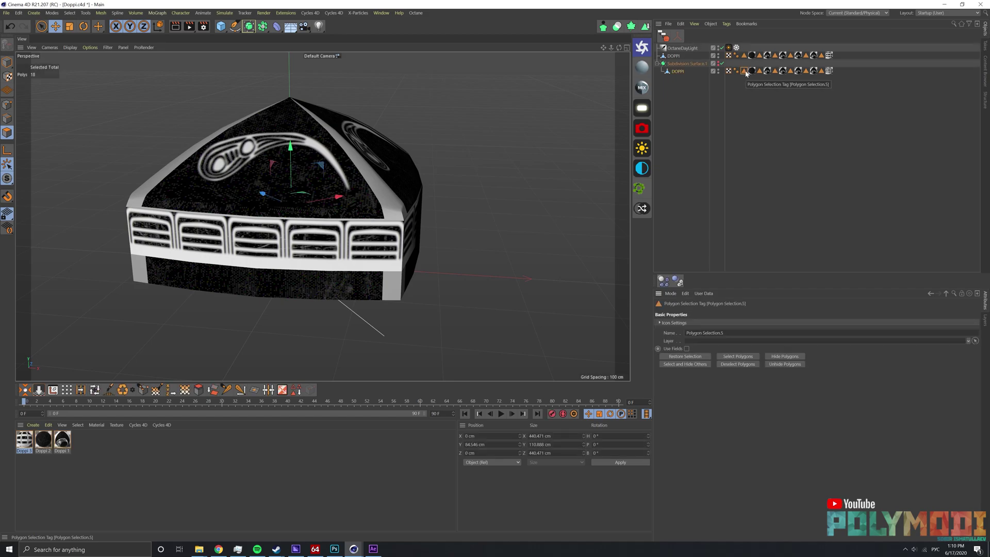
pyautogui.click(745, 57)
pyautogui.scroll(3, 402, 213)
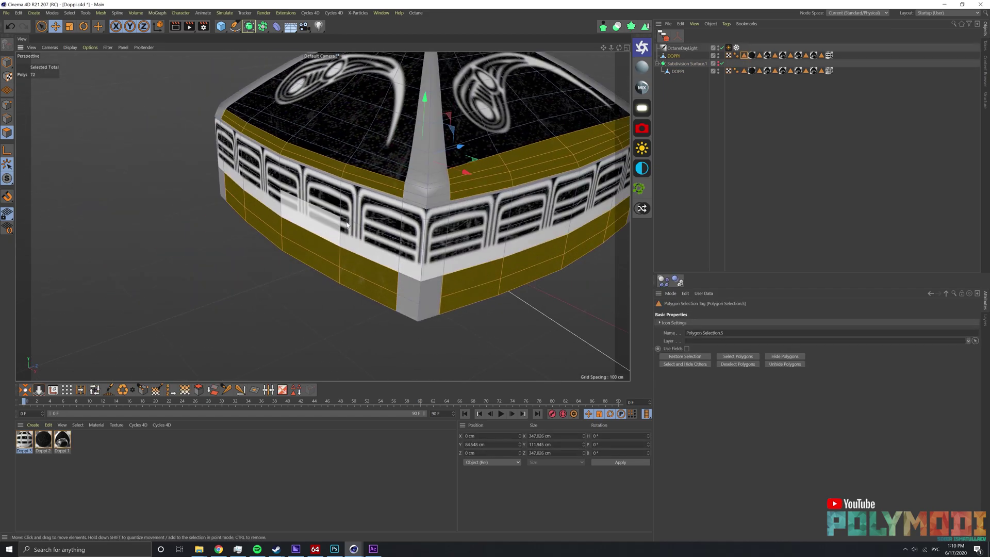
pyautogui.scroll(3, 401, 213)
# Add three vertical polygon loops to the band selection, then deselect DOPPI.
pyautogui.click(94, 389)
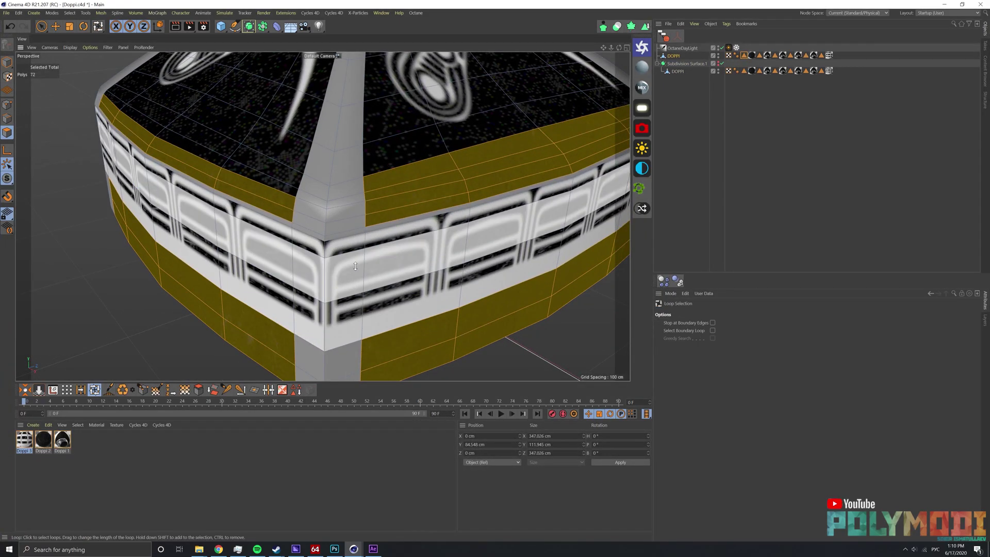
pyautogui.click(391, 291)
pyautogui.scroll(-3, 391, 292)
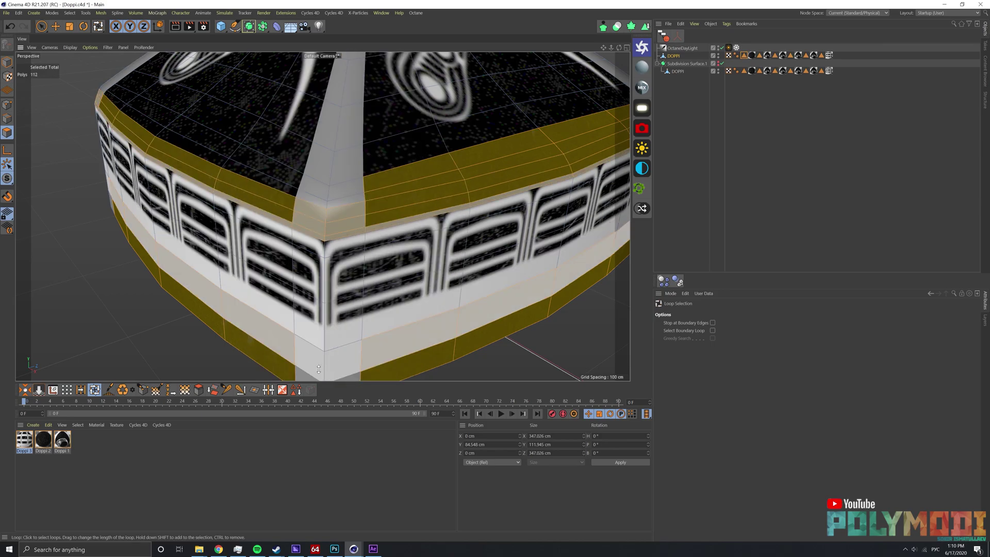
pyautogui.keyDown('shift'); pyautogui.click(331, 355); pyautogui.keyUp('shift')
pyautogui.scroll(-2, 342, 354)
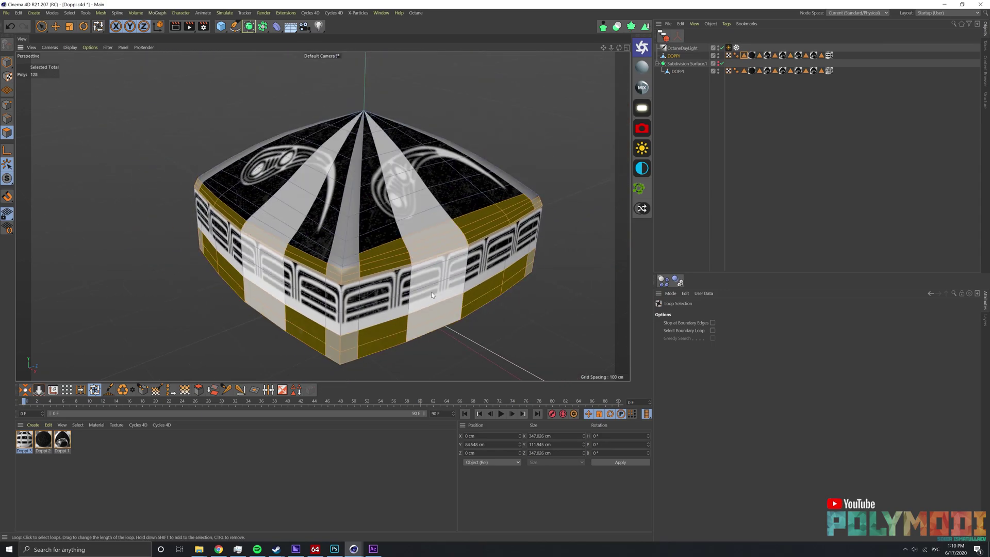
pyautogui.scroll(3, 336, 270)
pyautogui.scroll(-3, 336, 270)
pyautogui.scroll(1, 377, 196)
pyautogui.keyDown('shift'); pyautogui.click(377, 196); pyautogui.keyUp('shift')
pyautogui.scroll(1, 378, 196)
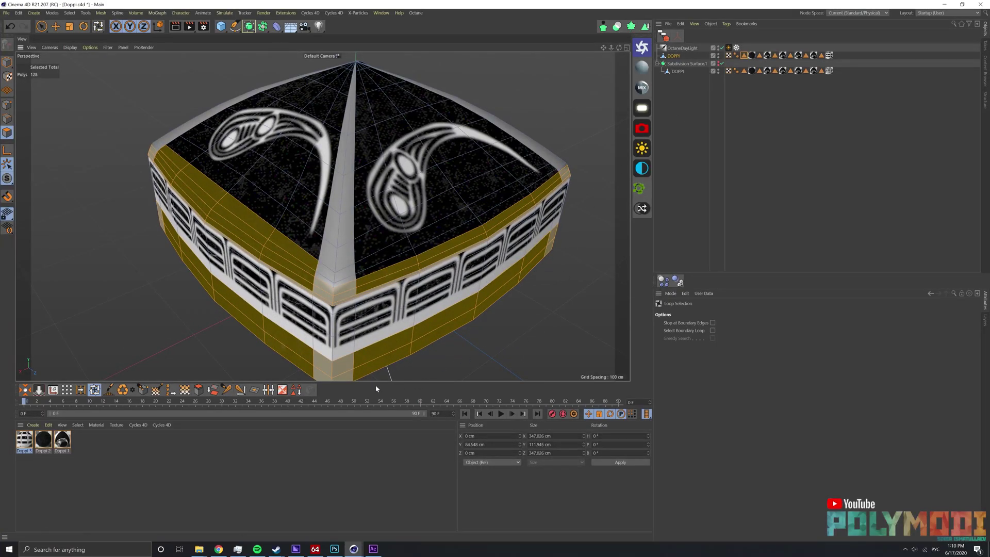
pyautogui.press('e')
pyautogui.click(664, 120)
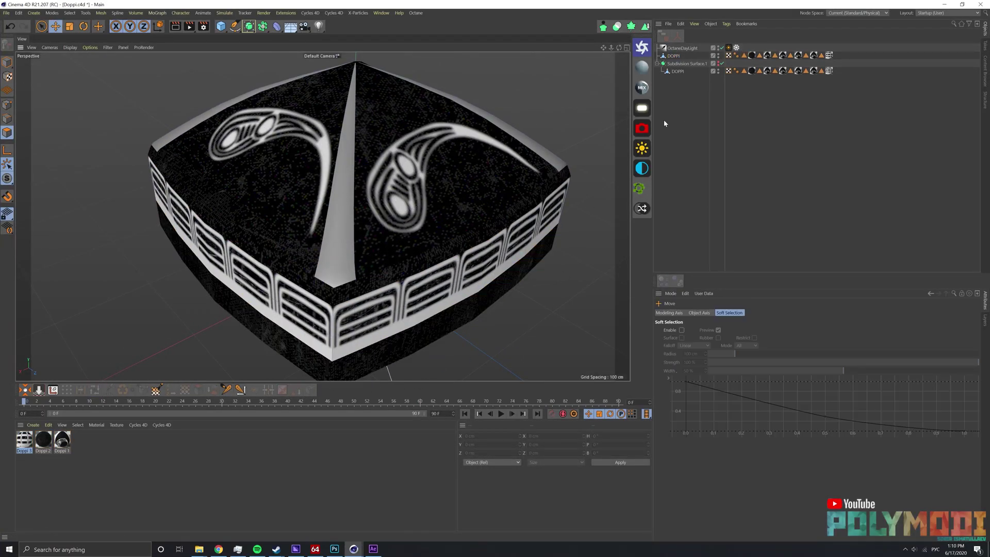
# Recall DOPPI's stored 40-polygon top panel selection to inspect it, then clear it.
pyautogui.click(674, 57)
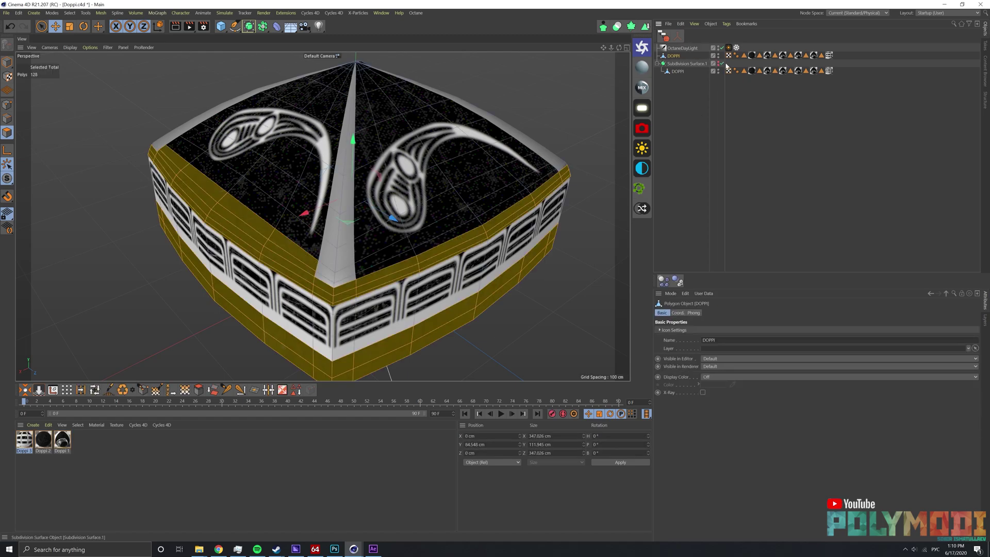
pyautogui.click(772, 55)
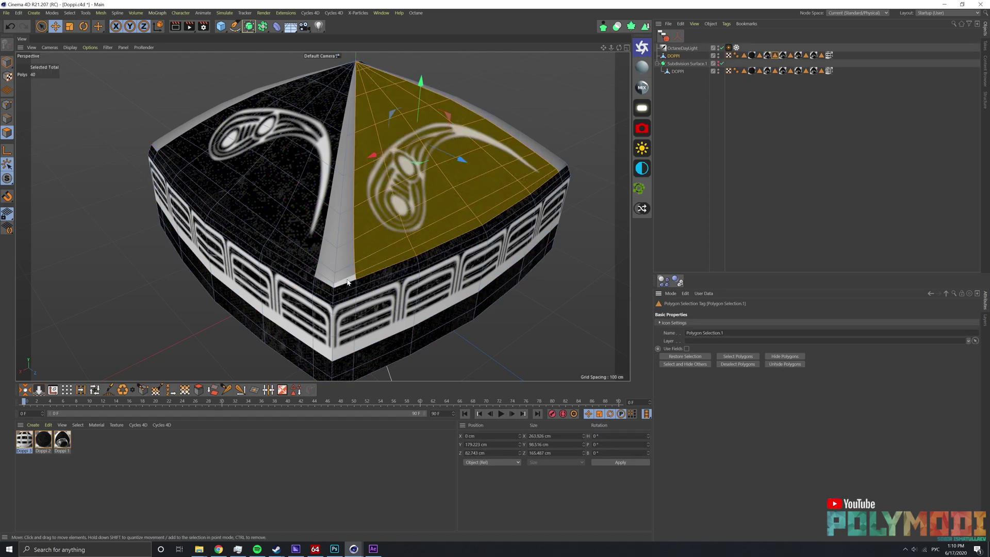
pyautogui.click(41, 26)
pyautogui.scroll(2, 363, 85)
pyautogui.scroll(5, 371, 93)
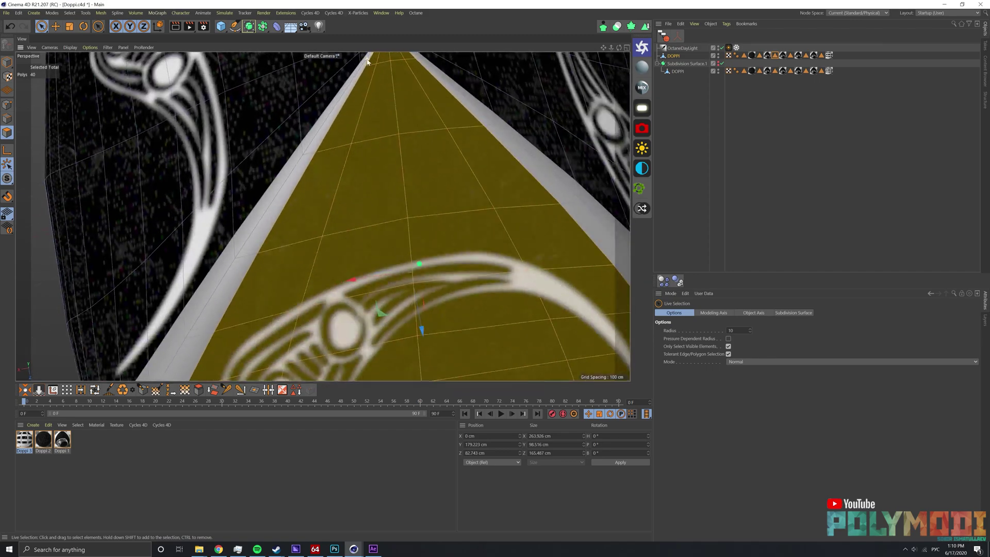
pyautogui.scroll(1, 381, 100)
pyautogui.press('e')
pyautogui.scroll(2, 384, 128)
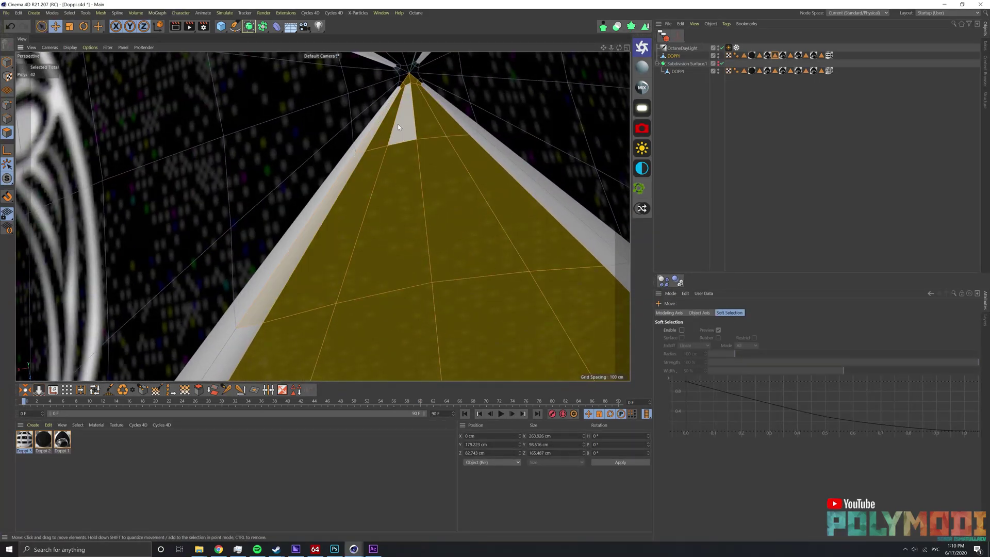
pyautogui.scroll(3, 398, 124)
pyautogui.scroll(-3, 305, 244)
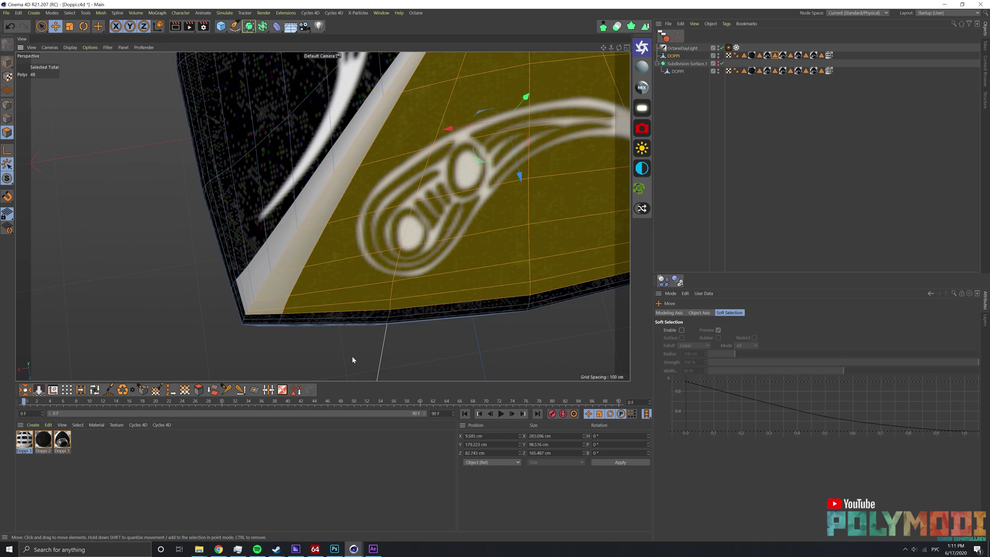
pyautogui.click(822, 187)
# Add a bevel-strip polygon to a stored top panel selection.
pyautogui.keyDown('alt'); pyautogui.moveTo(822, 187); pyautogui.dragTo(364, 310); pyautogui.keyUp('alt')
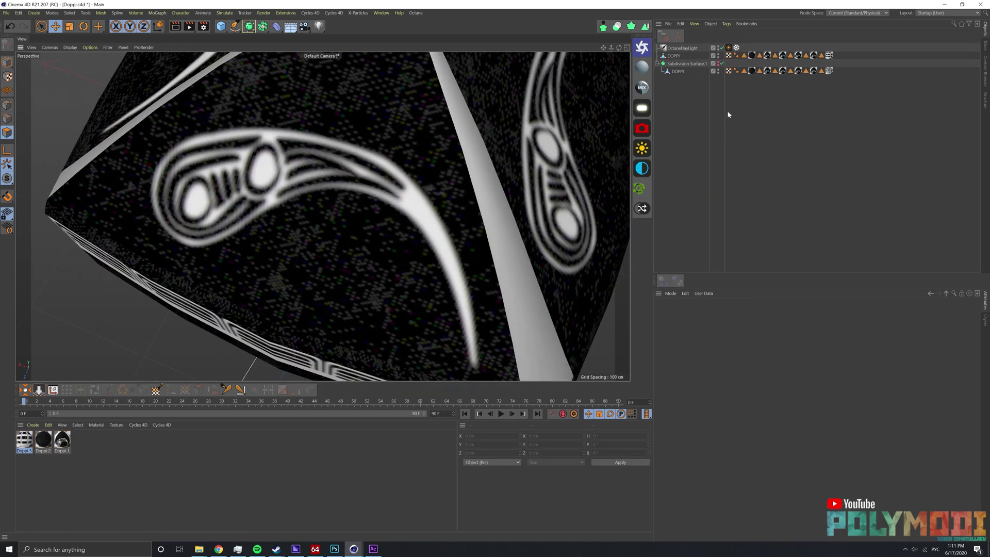
pyautogui.click(775, 56)
pyautogui.keyDown('alt'); pyautogui.moveTo(301, 214); pyautogui.dragTo(398, 100); pyautogui.keyUp('alt')
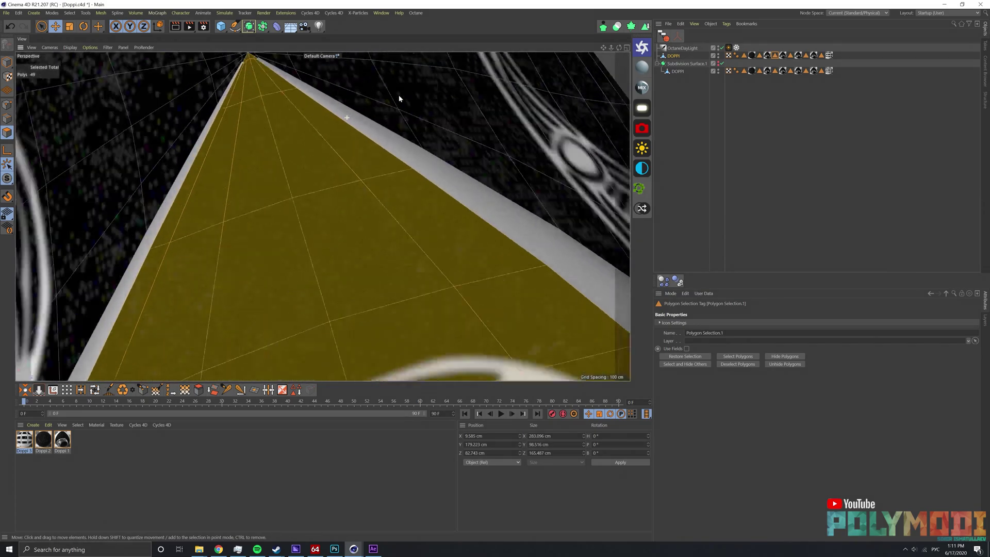
pyautogui.scroll(3, 344, 187)
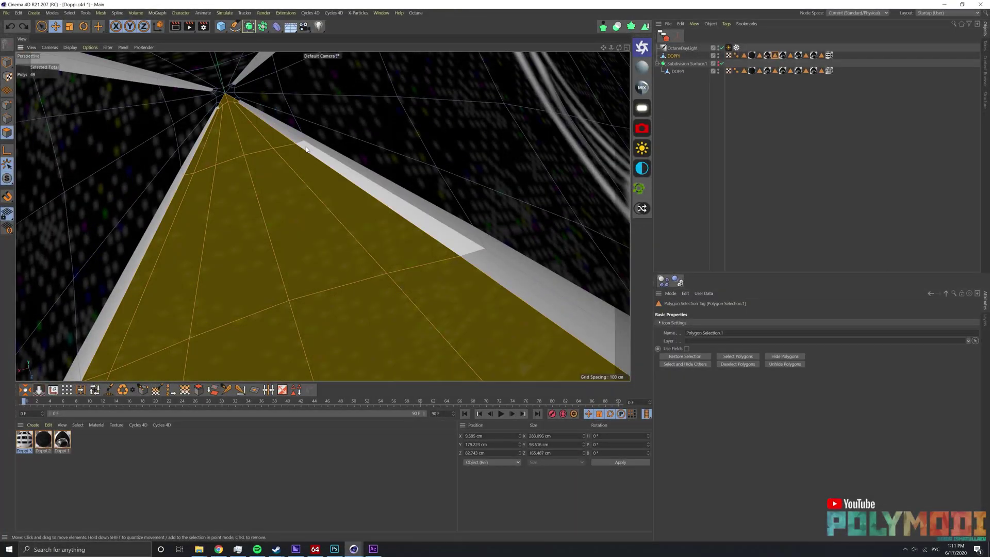
pyautogui.keyDown('alt'); pyautogui.moveTo(287, 139); pyautogui.dragTo(378, 202); pyautogui.keyUp('alt')
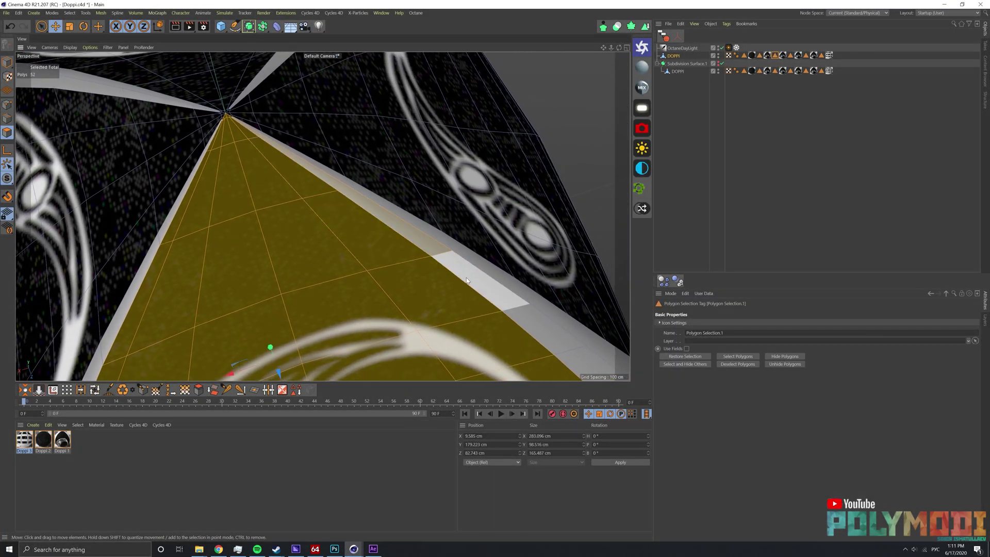
pyautogui.scroll(3, 360, 166)
pyautogui.keyDown('shift'); pyautogui.click(368, 205); pyautogui.keyUp('shift')
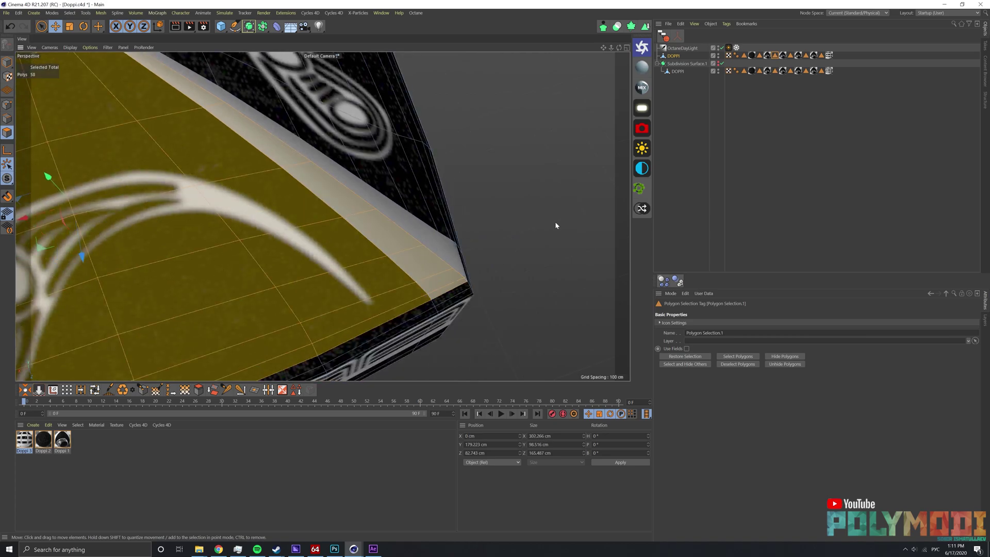
pyautogui.click(515, 232)
pyautogui.keyDown('alt'); pyautogui.moveTo(392, 216); pyautogui.dragTo(337, 211); pyautogui.keyUp('alt')
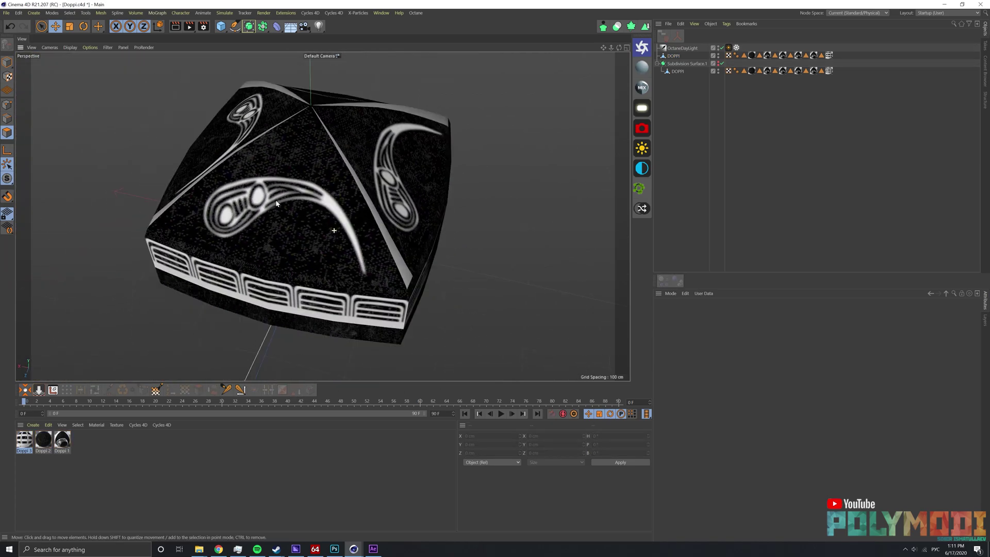
pyautogui.scroll(-5, 338, 211)
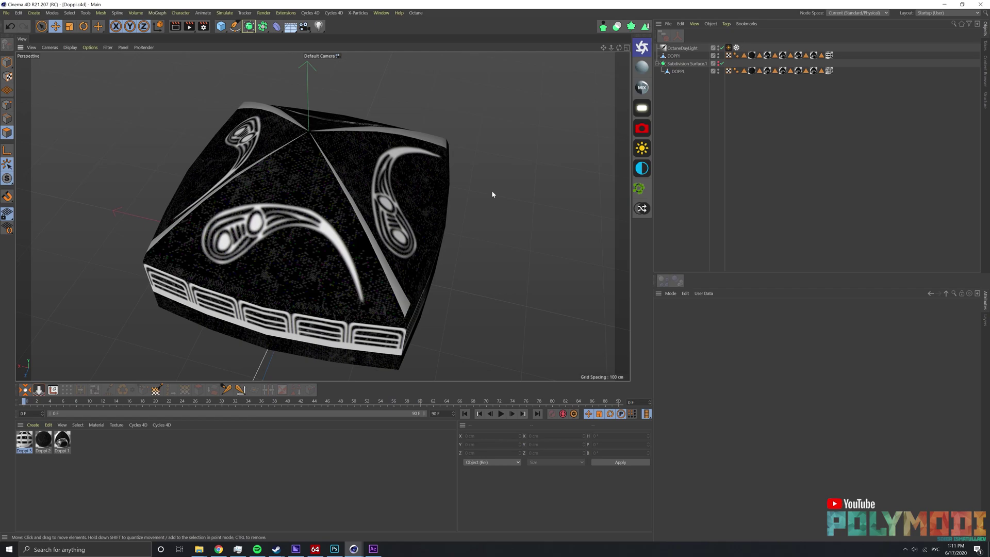
# Recall the next top panel selections and add the adjacent edge band polygons.
pyautogui.doubleClick(805, 56)
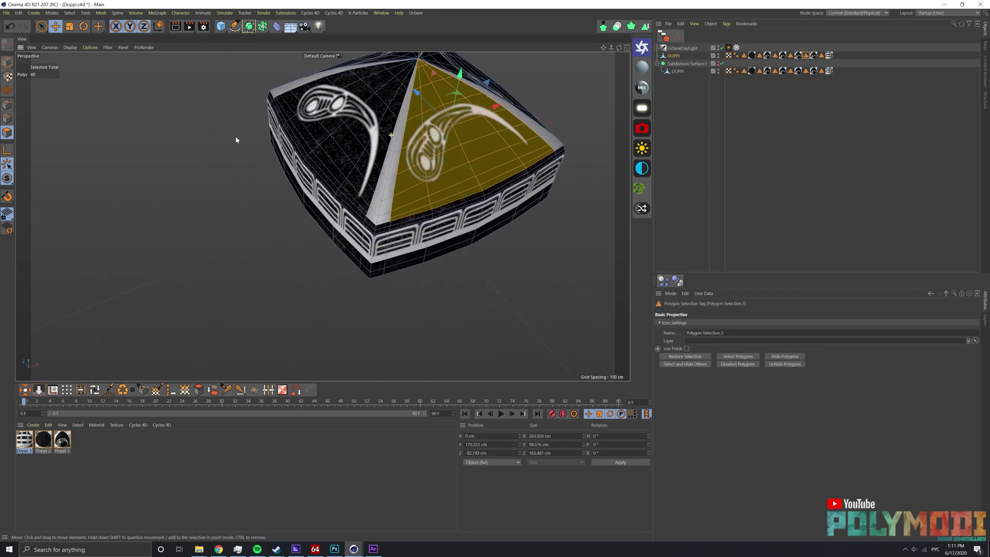
pyautogui.keyDown('alt'); pyautogui.moveTo(236, 135); pyautogui.dragTo(351, 136); pyautogui.keyUp('alt')
pyautogui.doubleClick(760, 55)
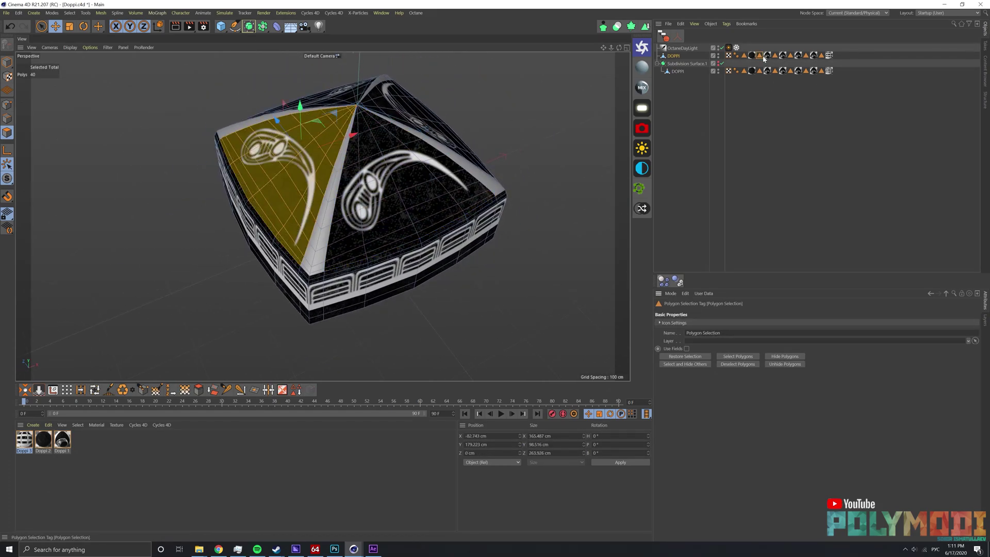
pyautogui.scroll(5, 332, 112)
pyautogui.scroll(3, 332, 112)
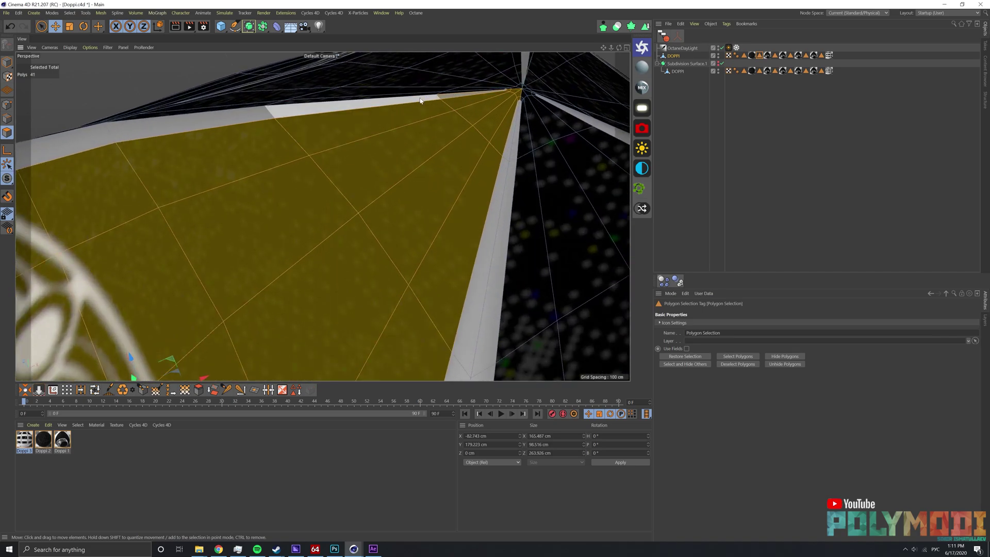
pyautogui.moveTo(464, 155)
pyautogui.keyDown('alt'); pyautogui.mouseDown()
pyautogui.moveTo(547, 157)
pyautogui.moveTo(464, 128)
pyautogui.mouseUp(); pyautogui.keyUp('alt')
pyautogui.keyDown('shift'); pyautogui.click(175, 183); pyautogui.keyUp('shift')
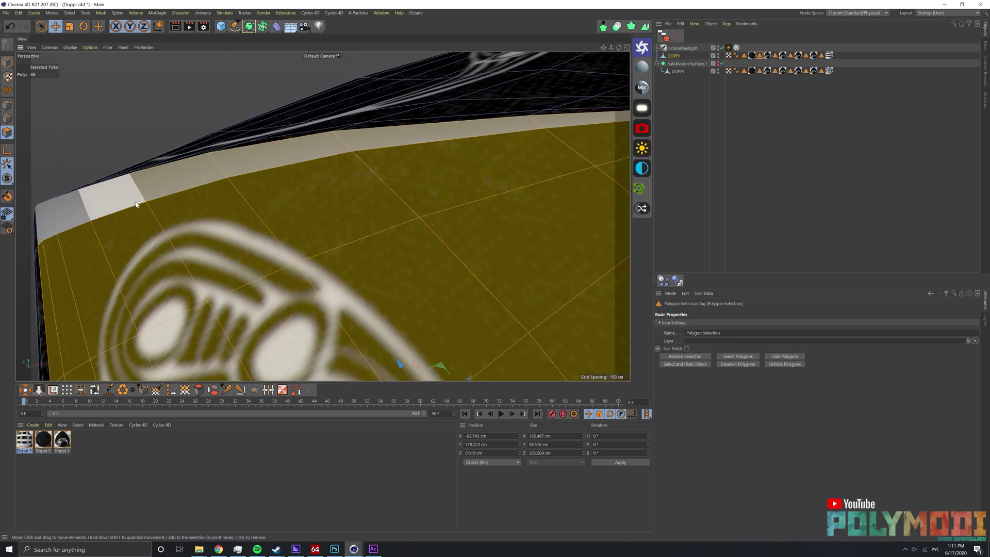
pyautogui.moveTo(114, 204)
pyautogui.keyDown('alt'); pyautogui.mouseDown()
pyautogui.moveTo(174, 212)
pyautogui.moveTo(416, 149)
pyautogui.mouseUp(); pyautogui.keyUp('alt')
pyautogui.keyDown('shift'); pyautogui.click(159, 217); pyautogui.keyUp('shift')
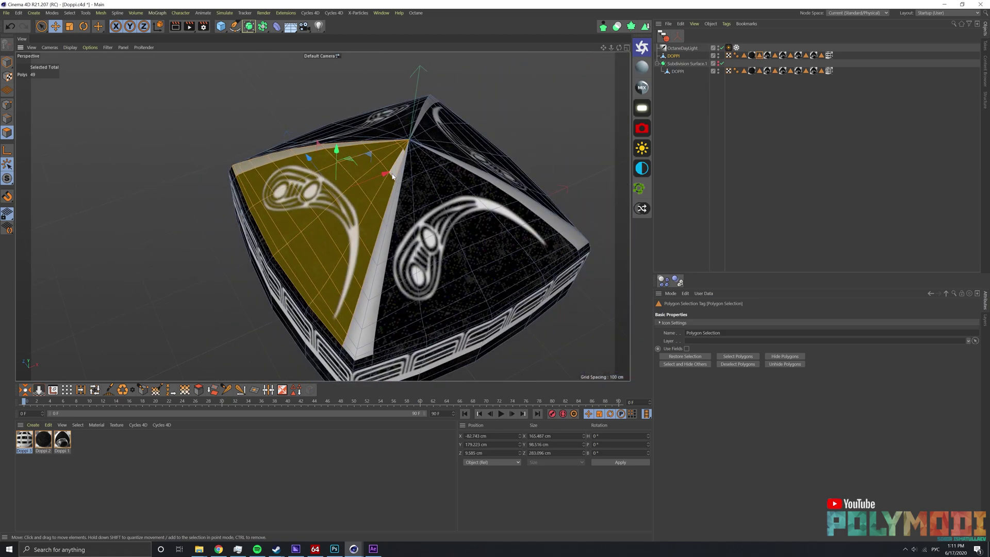
pyautogui.scroll(3, 417, 149)
# Add the bevel strip polygons around the panel corner, then clear the selection.
pyautogui.keyDown('shift'); pyautogui.click(409, 181); pyautogui.keyUp('shift')
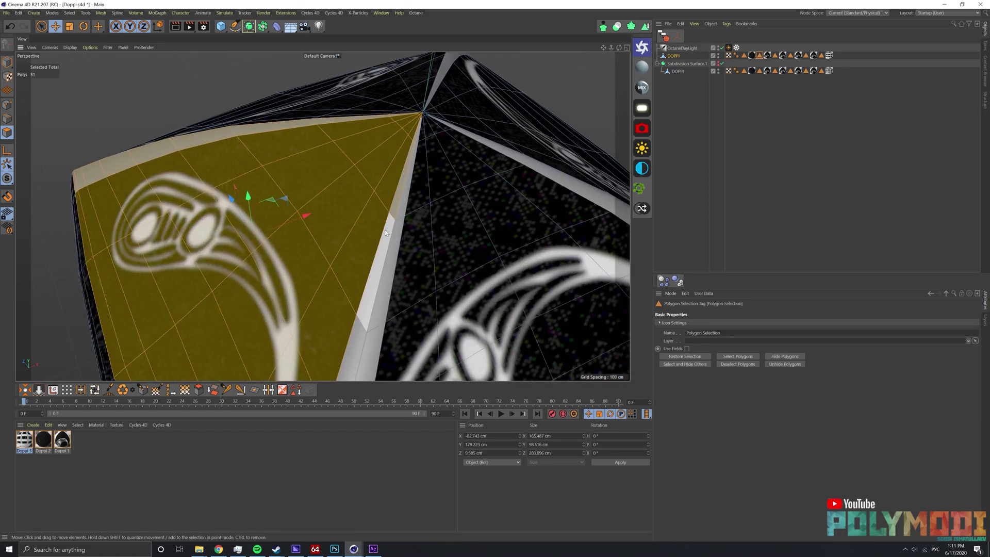
pyautogui.keyDown('shift'); pyautogui.click(393, 255); pyautogui.keyUp('shift')
pyautogui.scroll(1, 393, 255)
pyautogui.scroll(3, 388, 188)
pyautogui.keyDown('alt'); pyautogui.moveTo(388, 261); pyautogui.dragTo(397, 190); pyautogui.keyUp('alt')
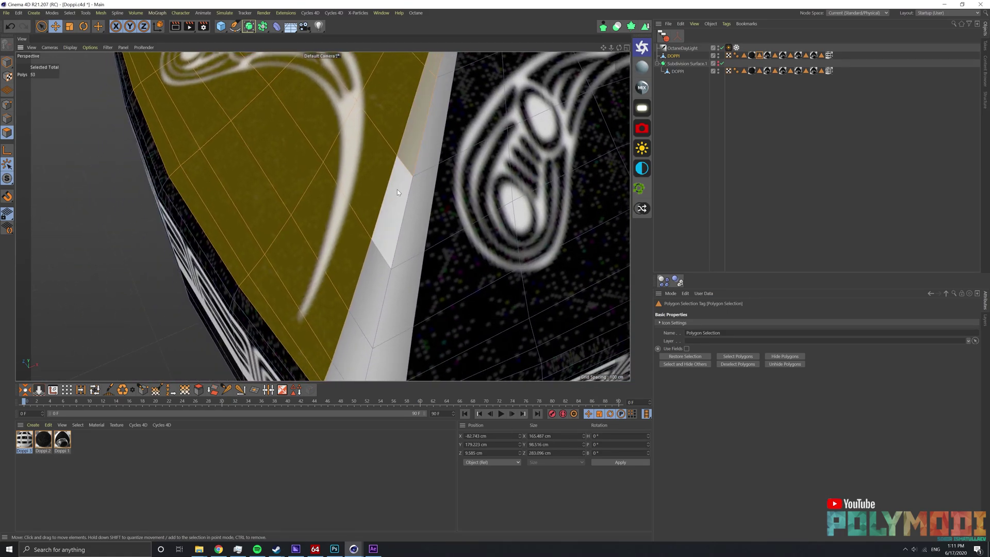
pyautogui.keyDown('shift'); pyautogui.click(397, 190); pyautogui.keyUp('shift')
pyautogui.scroll(2, 373, 277)
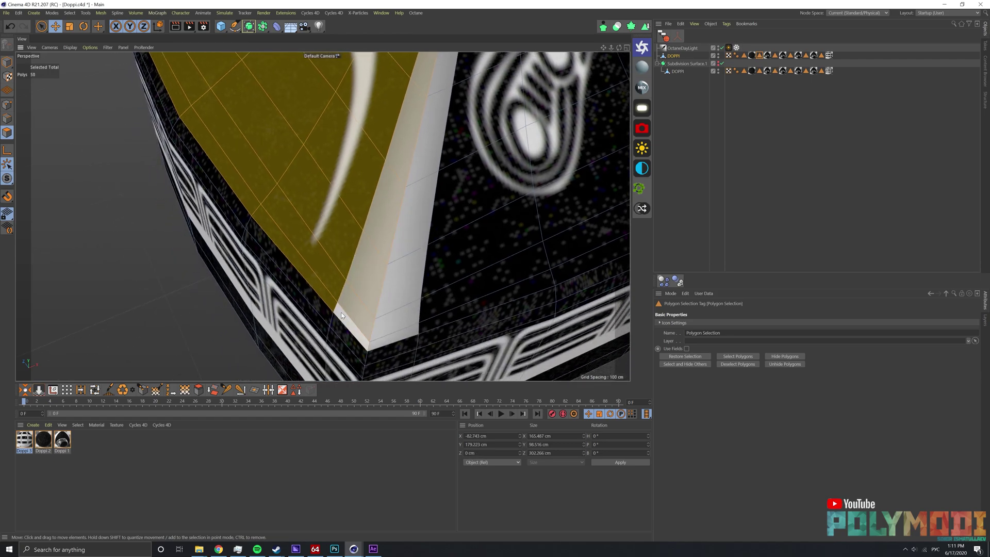
pyautogui.scroll(-5, 341, 312)
pyautogui.keyDown('alt'); pyautogui.moveTo(341, 312); pyautogui.dragTo(331, 341); pyautogui.keyUp('alt')
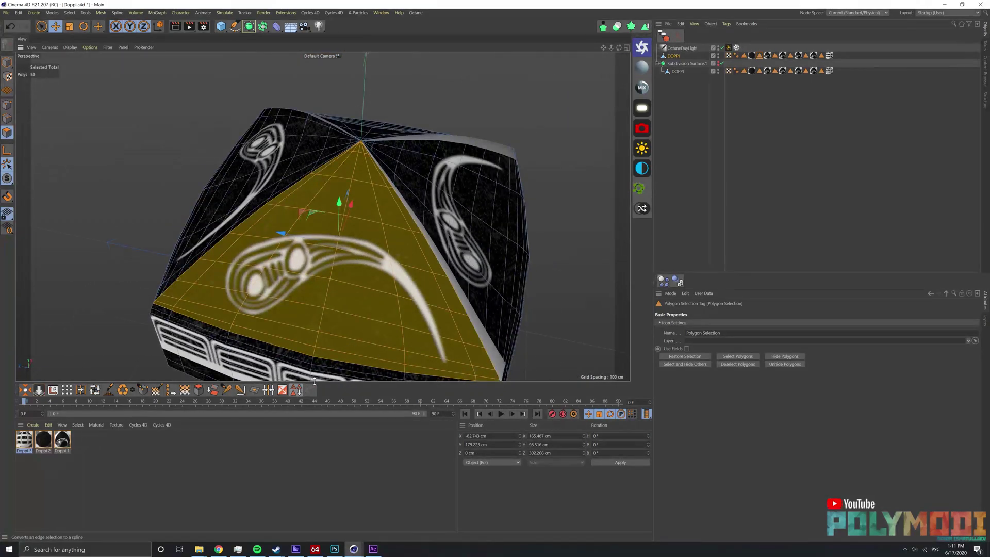
pyautogui.click(691, 214)
# Extend Polygon Selection.2 and .3 with the bevel polygons, including the strip near the apex.
pyautogui.keyDown('alt'); pyautogui.moveTo(423, 252); pyautogui.dragTo(299, 283, button='middle'); pyautogui.keyUp('alt')
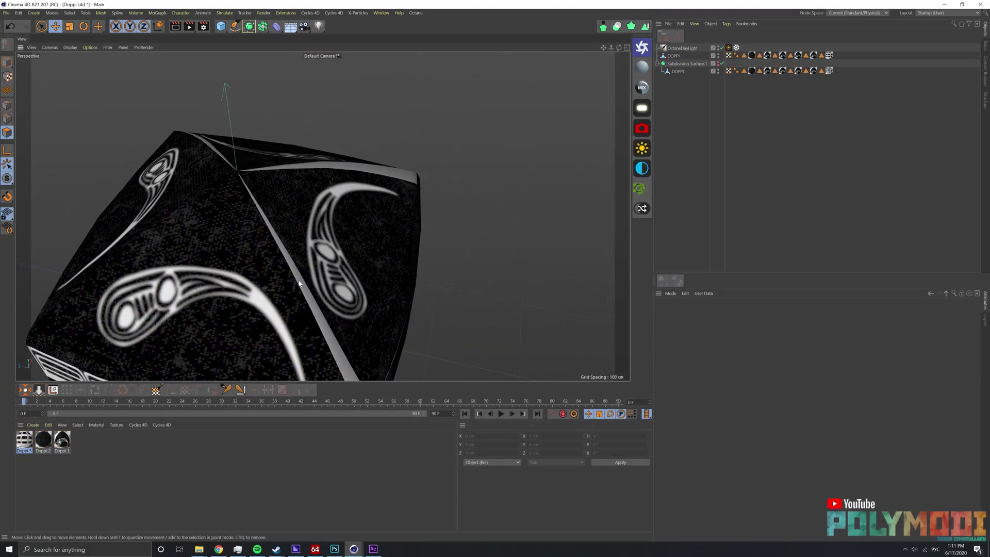
pyautogui.click(790, 55)
pyautogui.click(808, 56)
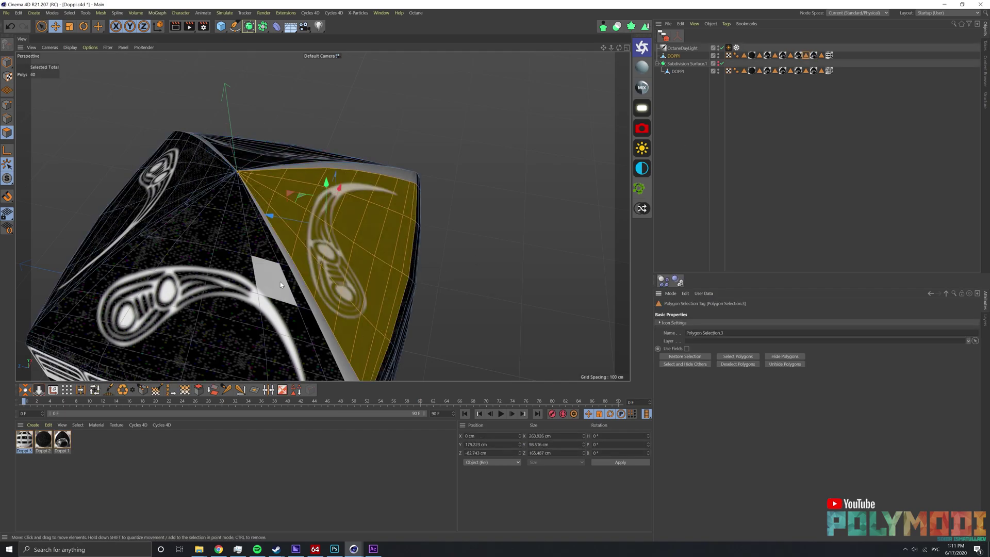
pyautogui.scroll(5, 280, 282)
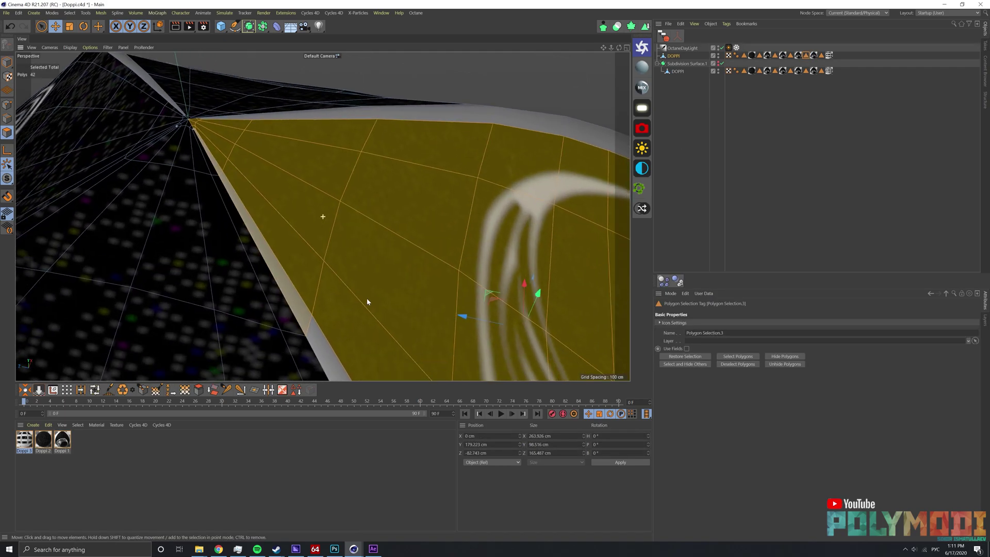
pyautogui.moveTo(367, 301)
pyautogui.keyDown('alt'); pyautogui.mouseDown()
pyautogui.moveTo(255, 186)
pyautogui.moveTo(351, 221)
pyautogui.moveTo(287, 180)
pyautogui.mouseUp(); pyautogui.keyUp('alt')
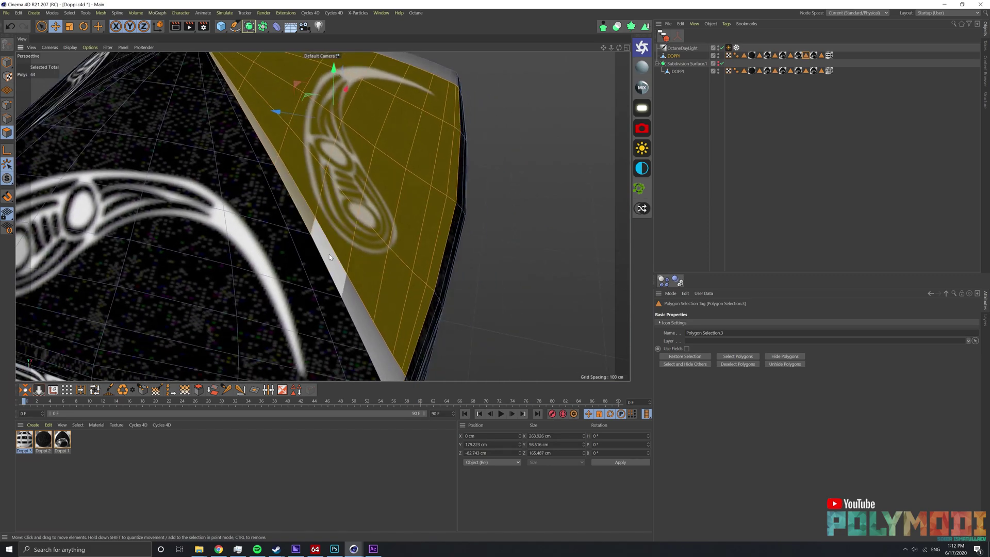
pyautogui.keyDown('shift'); pyautogui.click(359, 308); pyautogui.keyUp('shift')
pyautogui.moveTo(359, 307)
pyautogui.keyDown('alt'); pyautogui.mouseDown()
pyautogui.moveTo(323, 283)
pyautogui.moveTo(376, 178)
pyautogui.moveTo(399, 185)
pyautogui.moveTo(377, 264)
pyautogui.moveTo(390, 243)
pyautogui.mouseUp(); pyautogui.keyUp('alt')
pyautogui.keyDown('shift'); pyautogui.click(328, 295); pyautogui.keyUp('shift')
pyautogui.keyDown('shift'); pyautogui.click(341, 155); pyautogui.keyUp('shift')
pyautogui.keyDown('alt'); pyautogui.moveTo(340, 155); pyautogui.dragTo(369, 248); pyautogui.keyUp('alt')
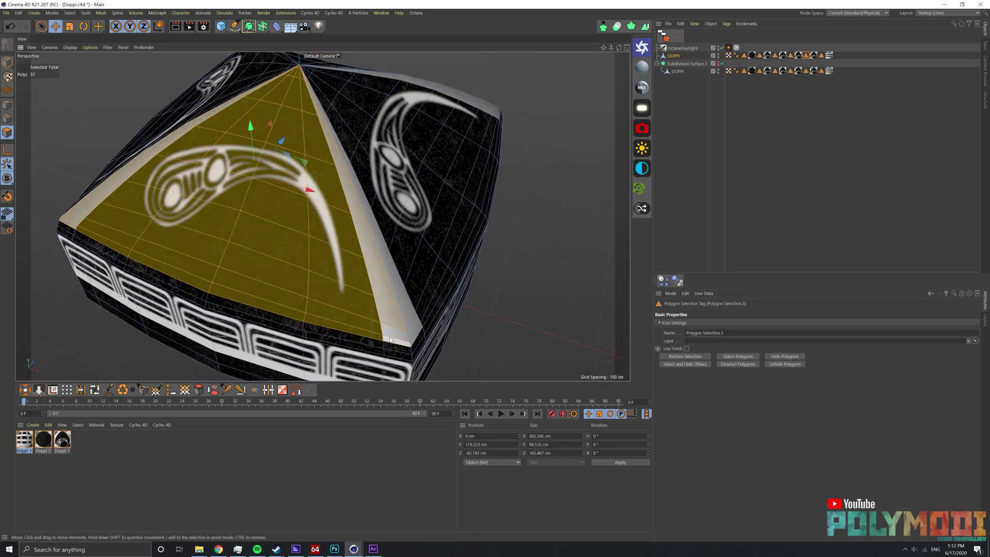
pyautogui.click(736, 188)
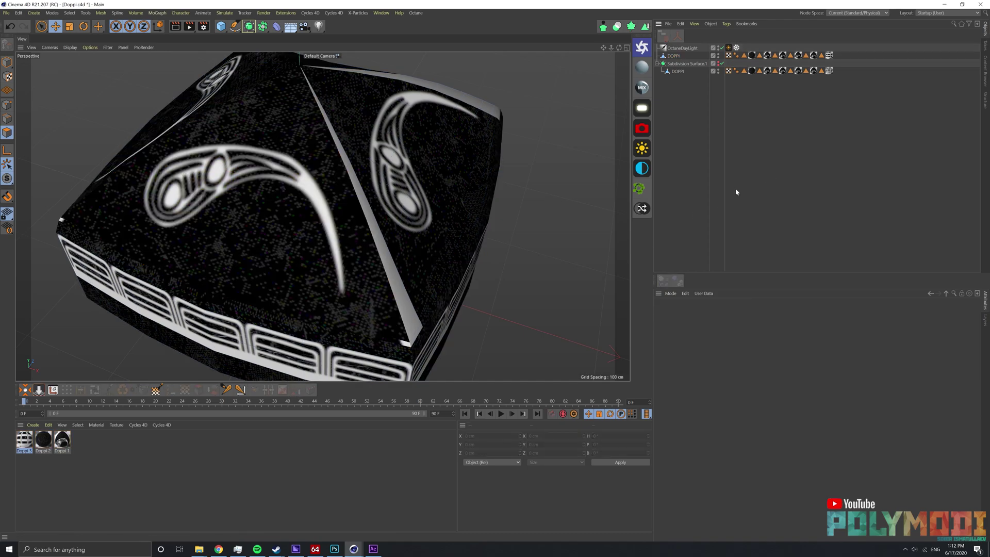
# Inspect the Doppi 1 material, switch to object mode, and undo an accidental move.
pyautogui.keyDown('alt'); pyautogui.moveTo(333, 287); pyautogui.dragTo(356, 274); pyautogui.keyUp('alt')
pyautogui.click(62, 439)
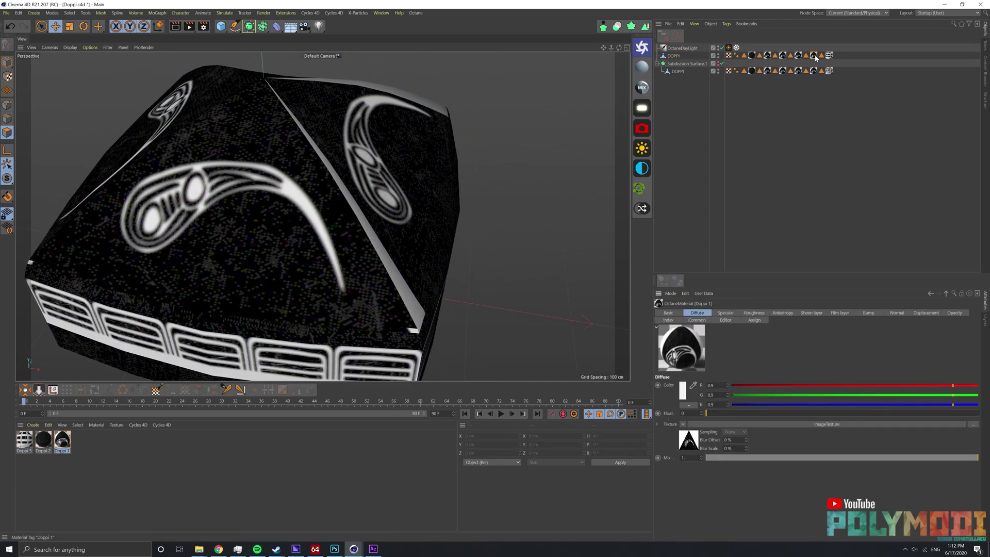
pyautogui.click(8, 76)
pyautogui.moveTo(63, 140)
pyautogui.keyDown('alt'); pyautogui.mouseDown()
pyautogui.moveTo(289, 243)
pyautogui.moveTo(343, 280)
pyautogui.mouseUp(); pyautogui.keyUp('alt')
pyautogui.click(309, 252)
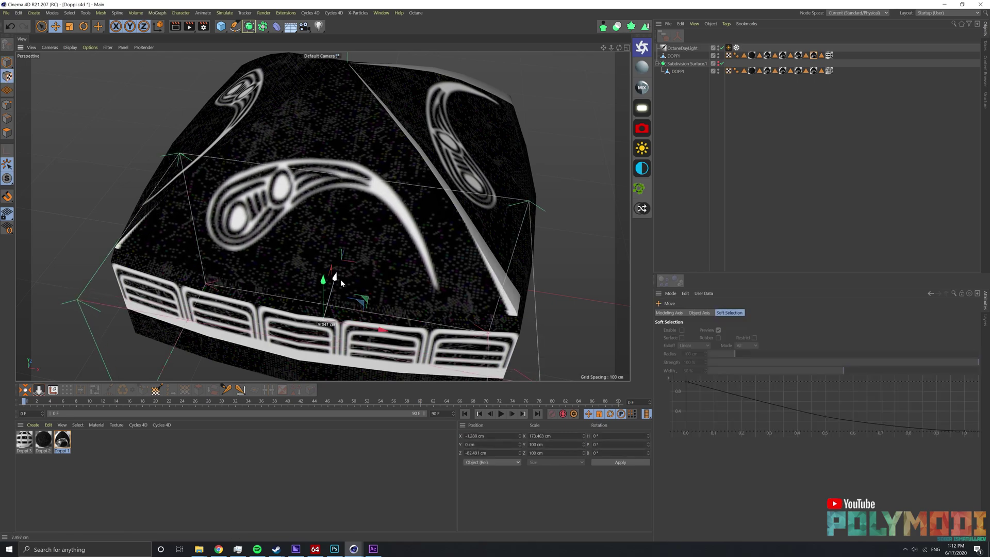
pyautogui.hotkey('ctrl', 'z')
# Recall Polygon Selection.4 and .3, then pick two front-edge polygons.
pyautogui.click(815, 55)
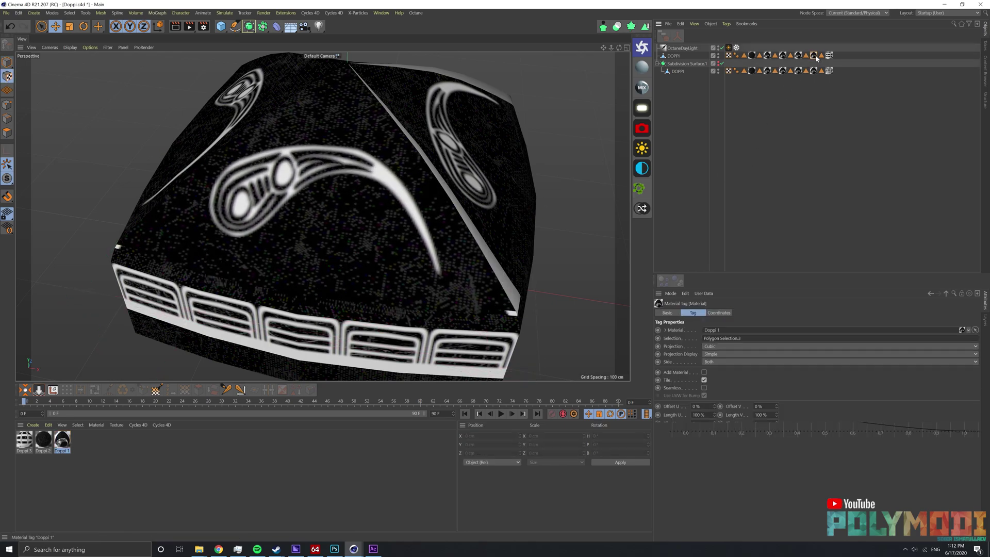
pyautogui.doubleClick(822, 56)
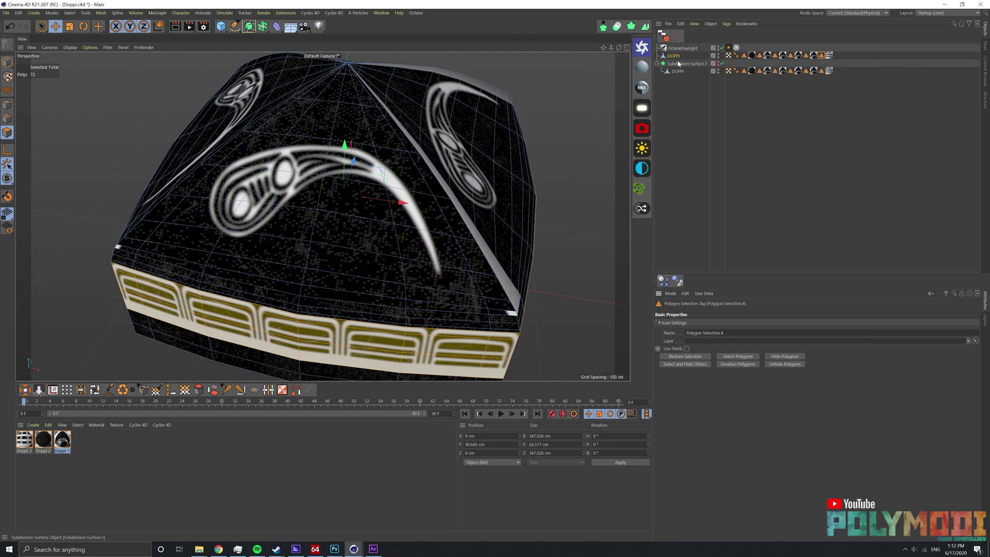
pyautogui.doubleClick(807, 57)
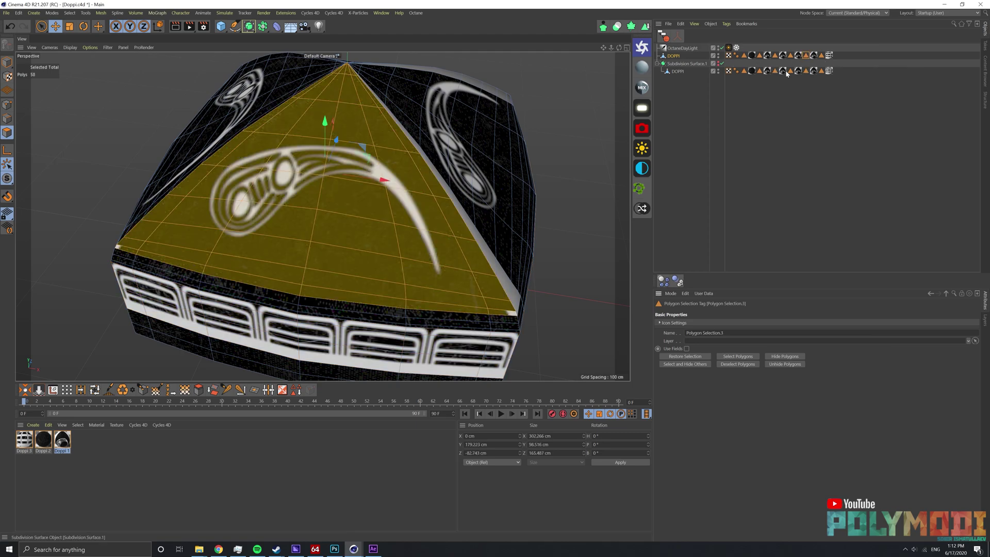
pyautogui.click(127, 254)
pyautogui.keyDown('shift'); pyautogui.click(152, 262); pyautogui.keyUp('shift')
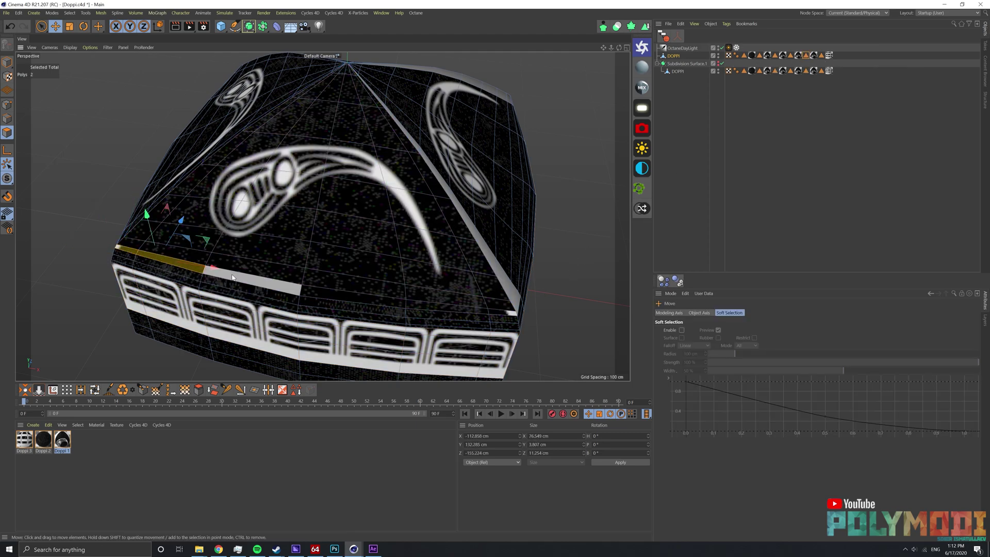
# Add an edge strip polygon to Polygon Selection.5 and trim Polygon Selection.3 to 54 polygons.
pyautogui.doubleClick(744, 57)
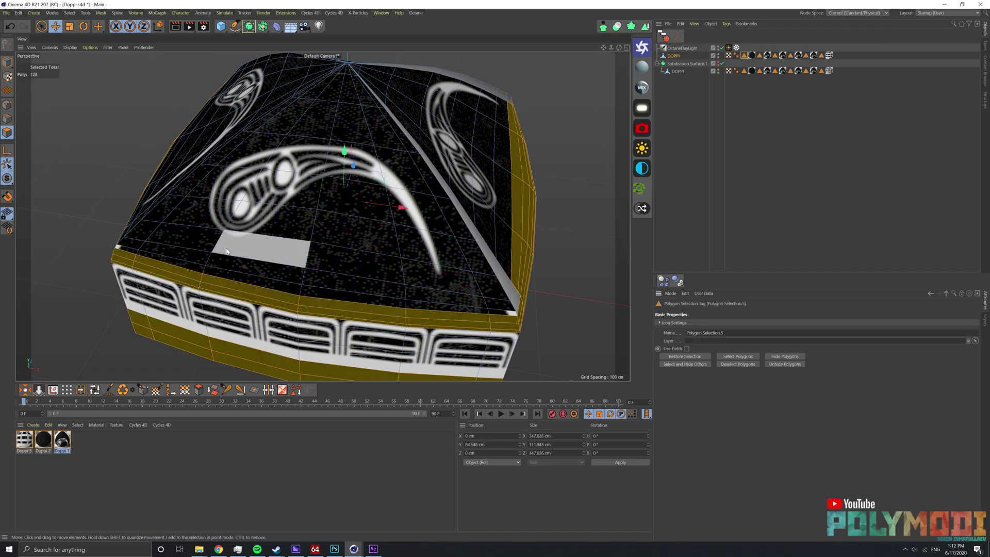
pyautogui.keyDown('shift'); pyautogui.click(375, 302); pyautogui.keyUp('shift')
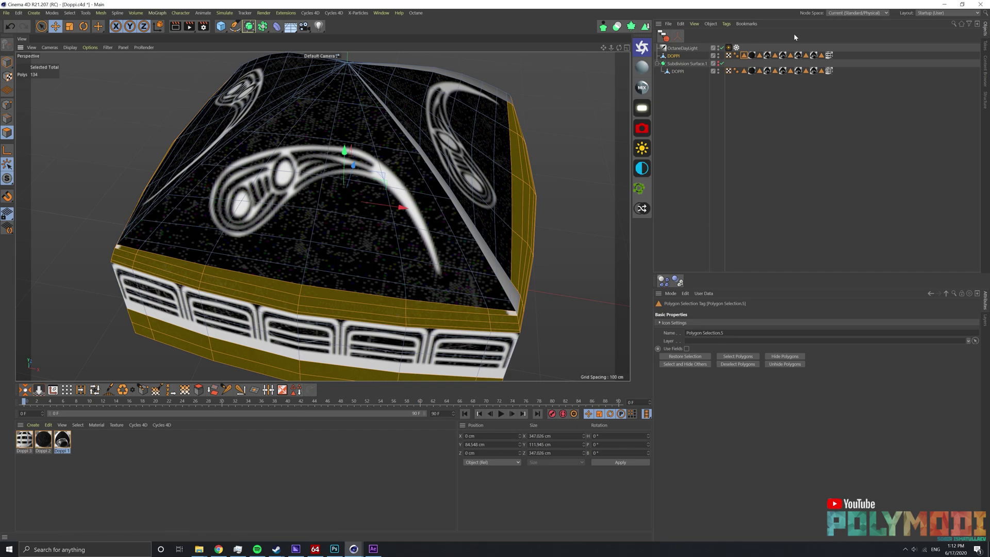
pyautogui.doubleClick(808, 56)
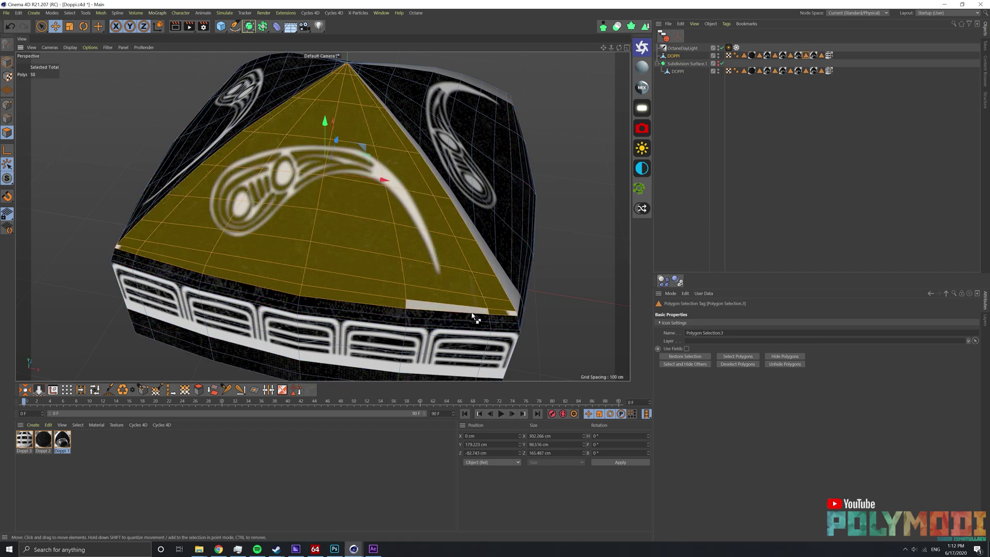
pyautogui.keyDown('ctrl'); pyautogui.click(309, 294); pyautogui.keyUp('ctrl')
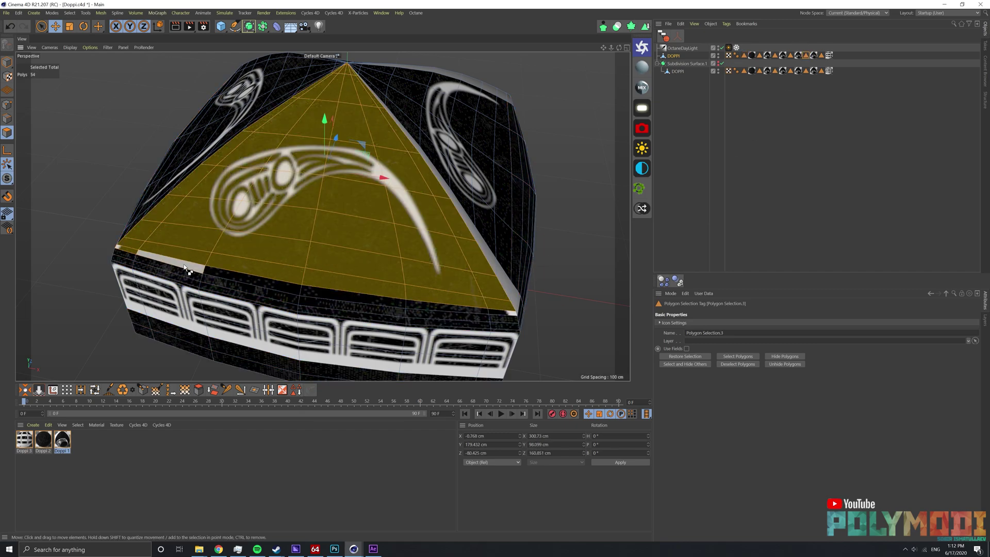
# Recall the Polygon Selection.3 top face and add the sliver near the apex.
pyautogui.click(704, 205)
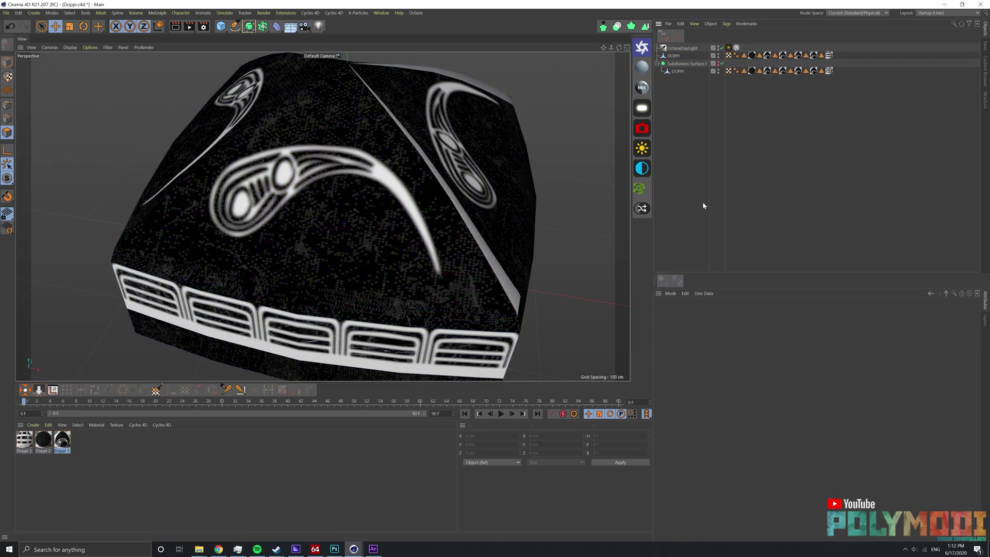
pyautogui.keyDown('alt'); pyautogui.moveTo(296, 258); pyautogui.dragTo(493, 132); pyautogui.keyUp('alt')
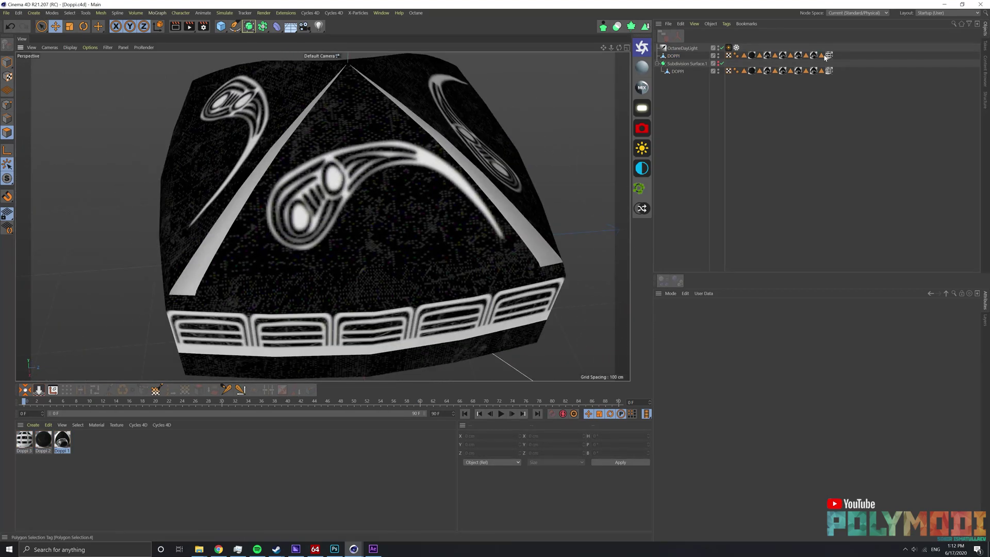
pyautogui.click(821, 55)
pyautogui.doubleClick(807, 55)
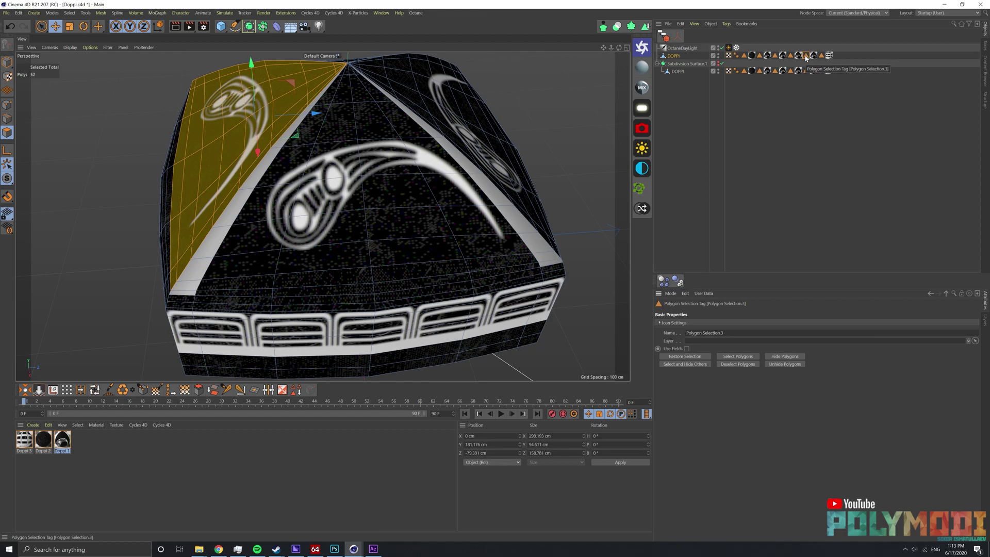
pyautogui.doubleClick(806, 55)
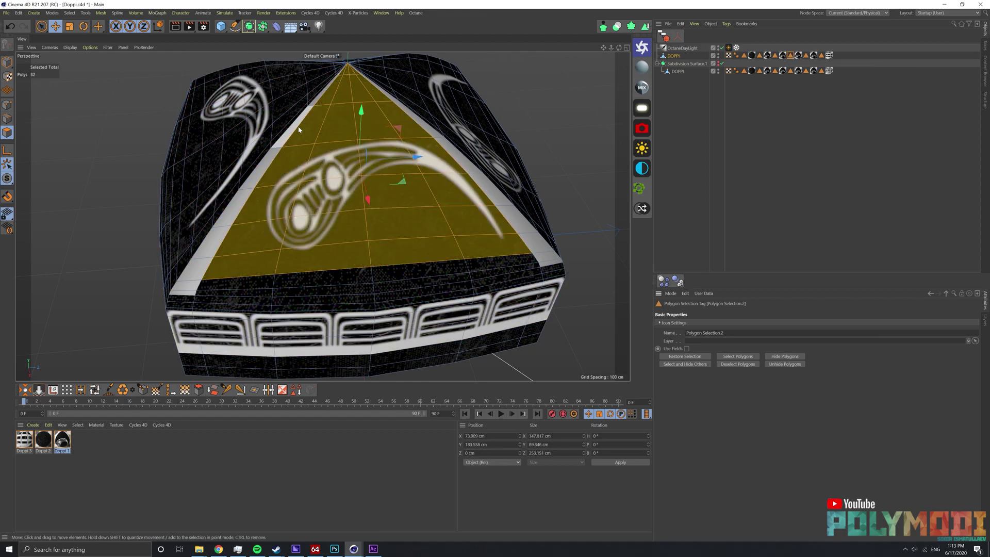
pyautogui.keyDown('alt'); pyautogui.moveTo(313, 98); pyautogui.dragTo(414, 97); pyautogui.keyUp('alt')
pyautogui.scroll(5, 413, 97)
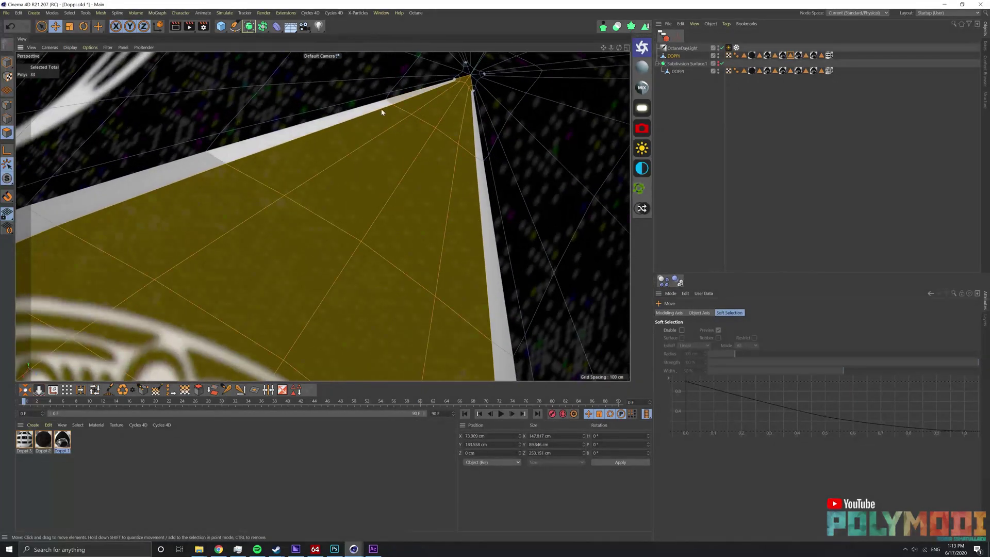
pyautogui.keyDown('shift'); pyautogui.click(422, 114); pyautogui.keyUp('shift')
pyautogui.scroll(-5, 422, 113)
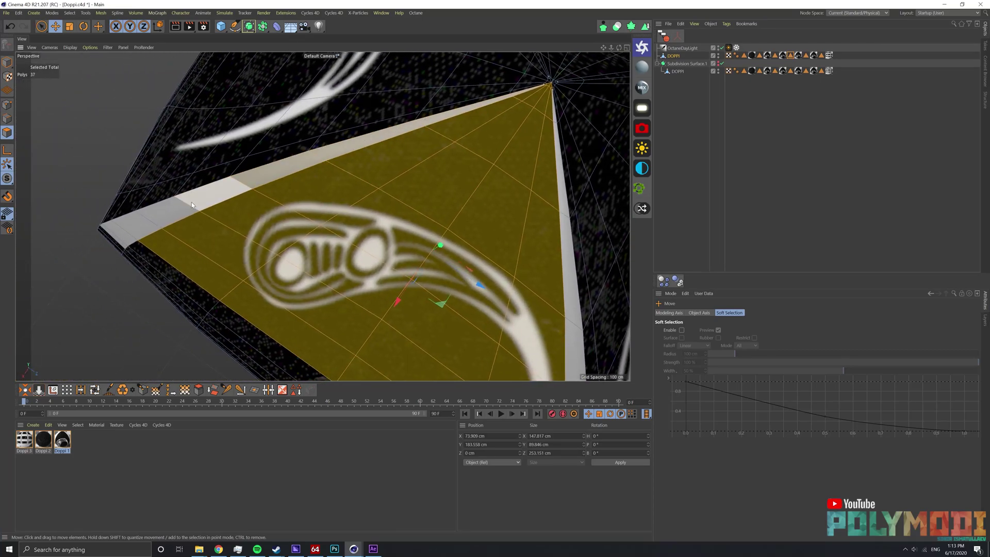
# Add the left corner sliver and stray white edge polygons to the top selection.
pyautogui.keyDown('shift'); pyautogui.click(116, 225); pyautogui.keyUp('shift')
pyautogui.keyDown('alt'); pyautogui.moveTo(158, 242); pyautogui.dragTo(369, 234); pyautogui.keyUp('alt')
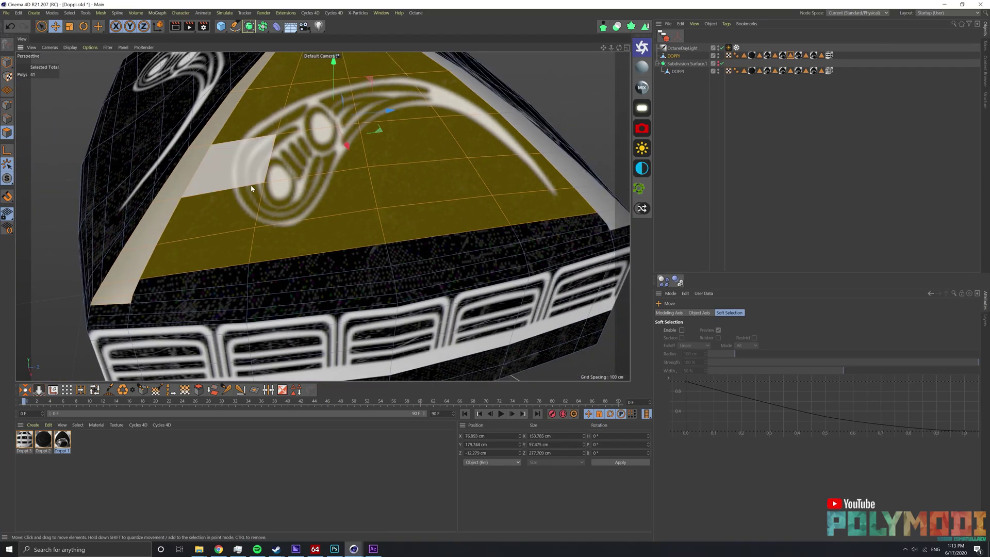
pyautogui.keyDown('shift'); pyautogui.click(368, 235); pyautogui.keyUp('shift')
pyautogui.keyDown('shift'); pyautogui.click(465, 274); pyautogui.keyUp('shift')
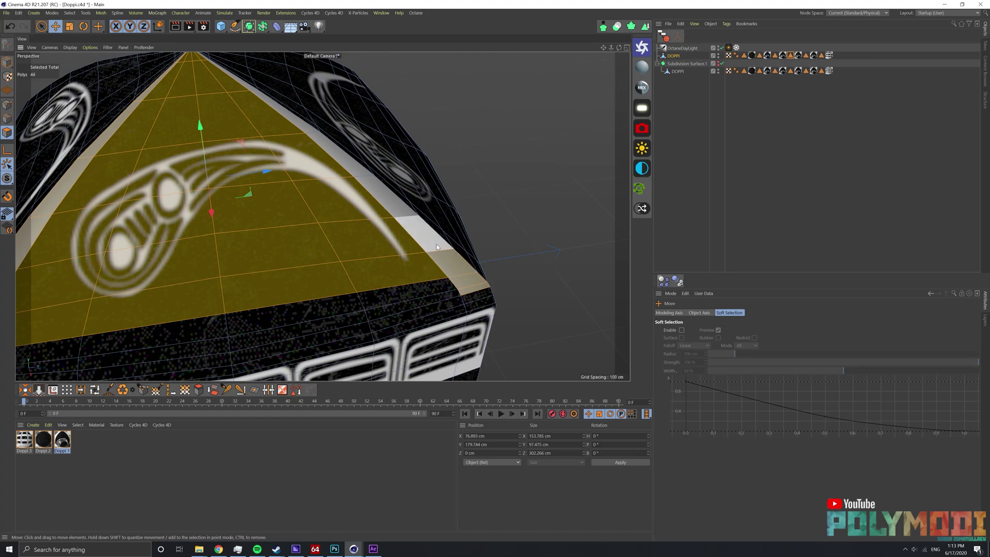
pyautogui.keyDown('shift'); pyautogui.click(384, 198); pyautogui.keyUp('shift')
pyautogui.keyDown('shift'); pyautogui.click(244, 89); pyautogui.keyUp('shift')
pyautogui.moveTo(244, 89)
pyautogui.keyDown('alt'); pyautogui.mouseDown()
pyautogui.moveTo(321, 188)
pyautogui.moveTo(289, 270)
pyautogui.mouseUp(); pyautogui.keyUp('alt')
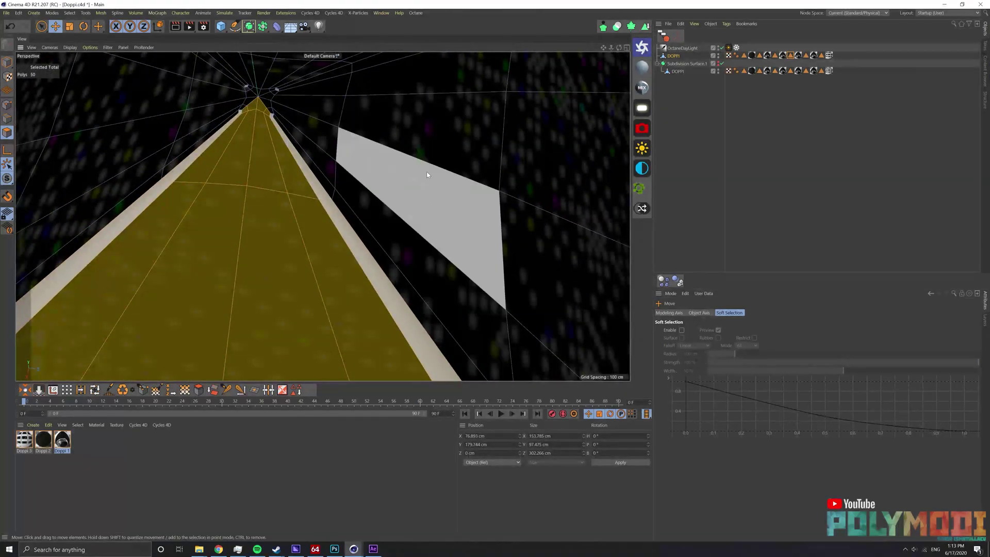
pyautogui.scroll(-3, 289, 269)
pyautogui.keyDown('shift'); pyautogui.click(364, 287); pyautogui.keyUp('shift')
# Pick the corner and edge strip polygons, then add one more polygon to the side band.
pyautogui.keyDown('alt'); pyautogui.moveTo(364, 287); pyautogui.dragTo(477, 318); pyautogui.keyUp('alt')
pyautogui.click(475, 326)
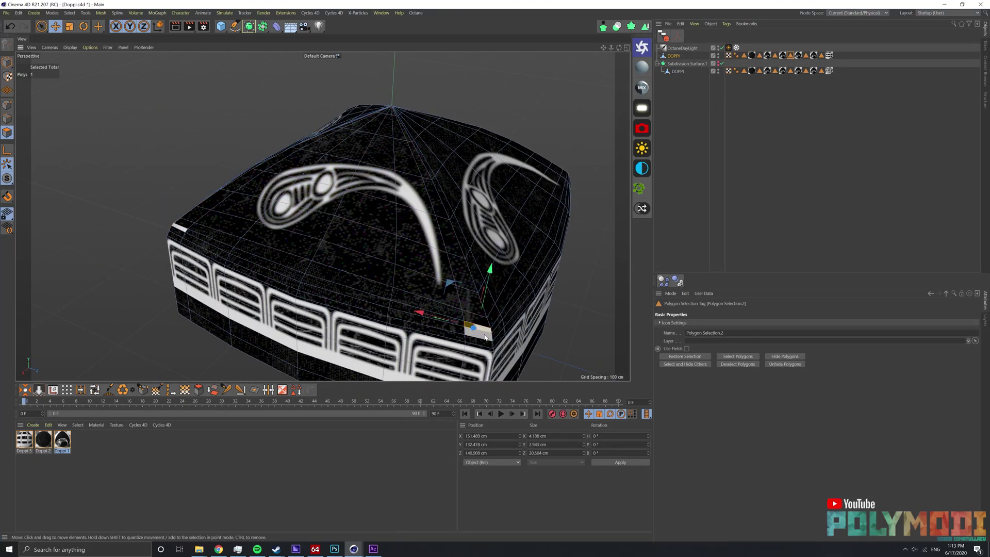
pyautogui.keyDown('alt'); pyautogui.moveTo(399, 316); pyautogui.dragTo(459, 308); pyautogui.keyUp('alt')
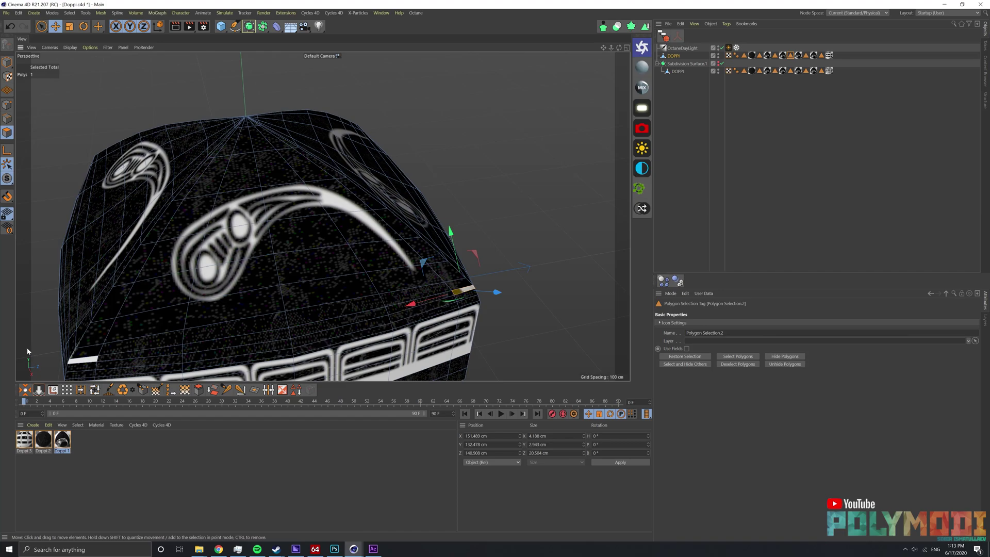
pyautogui.keyDown('shift'); pyautogui.click(86, 362); pyautogui.keyUp('shift')
pyautogui.keyDown('alt'); pyautogui.moveTo(85, 362); pyautogui.dragTo(134, 346); pyautogui.keyUp('alt')
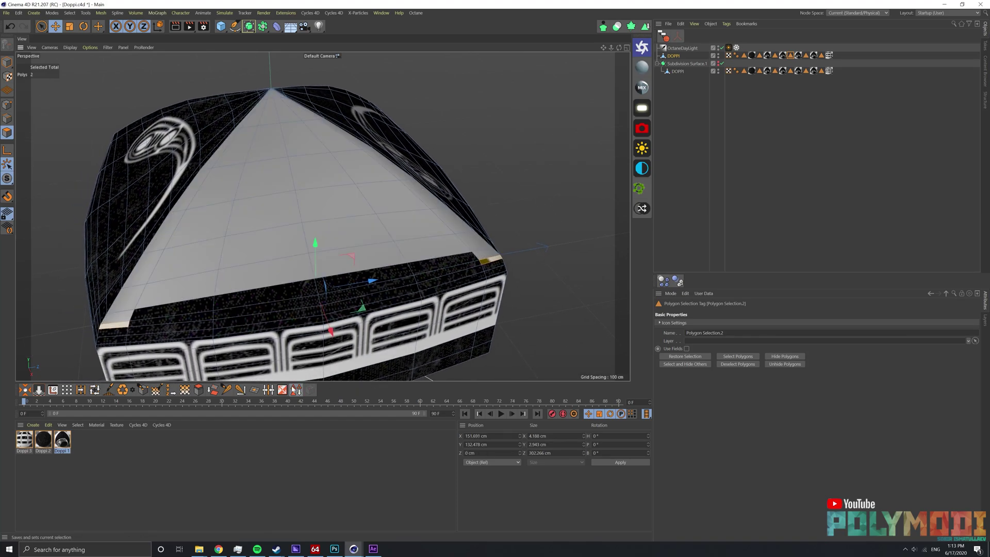
pyautogui.doubleClick(744, 55)
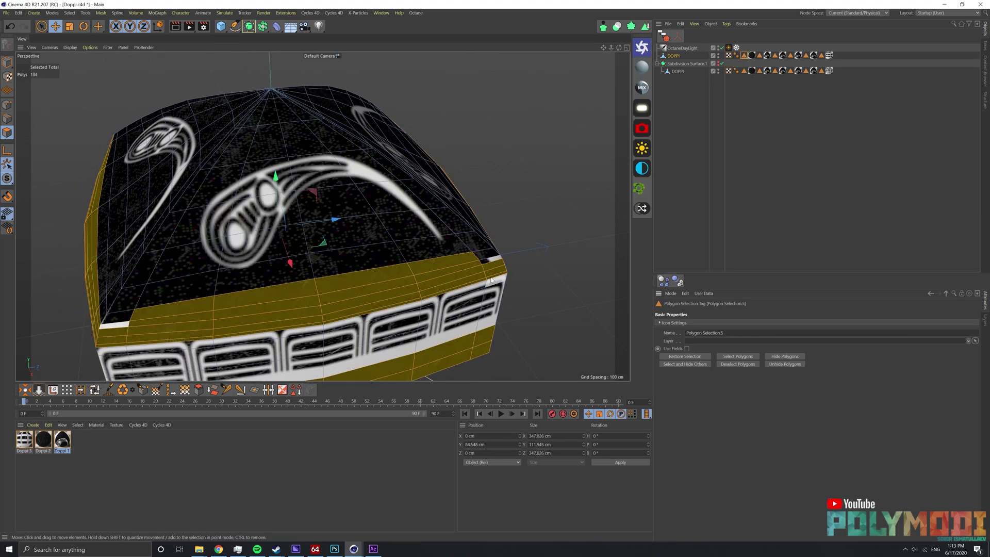
pyautogui.keyDown('shift'); pyautogui.click(119, 325); pyautogui.keyUp('shift')
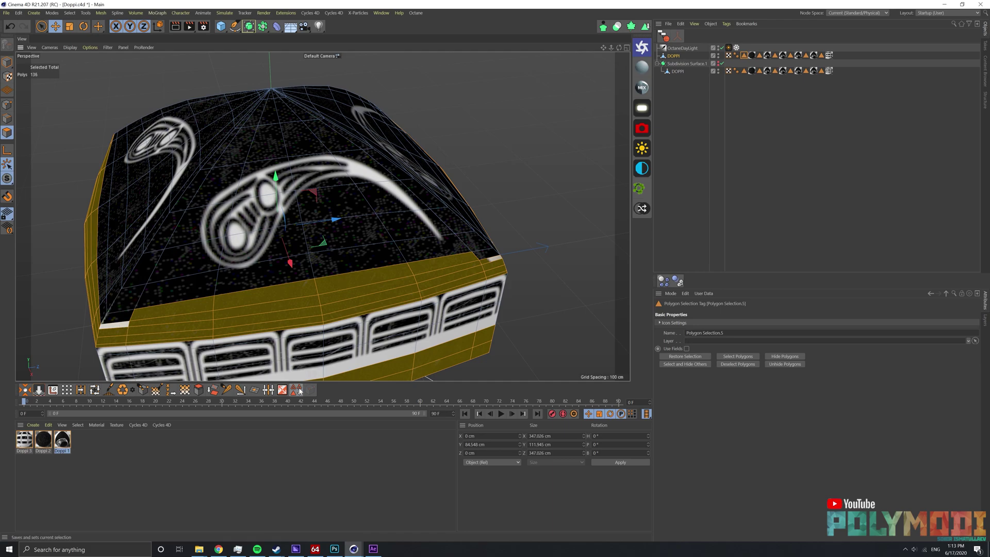
# Trim corner polygons so Polygon Selection.2 spans 48 polygons, then clear the selection.
pyautogui.doubleClick(806, 56)
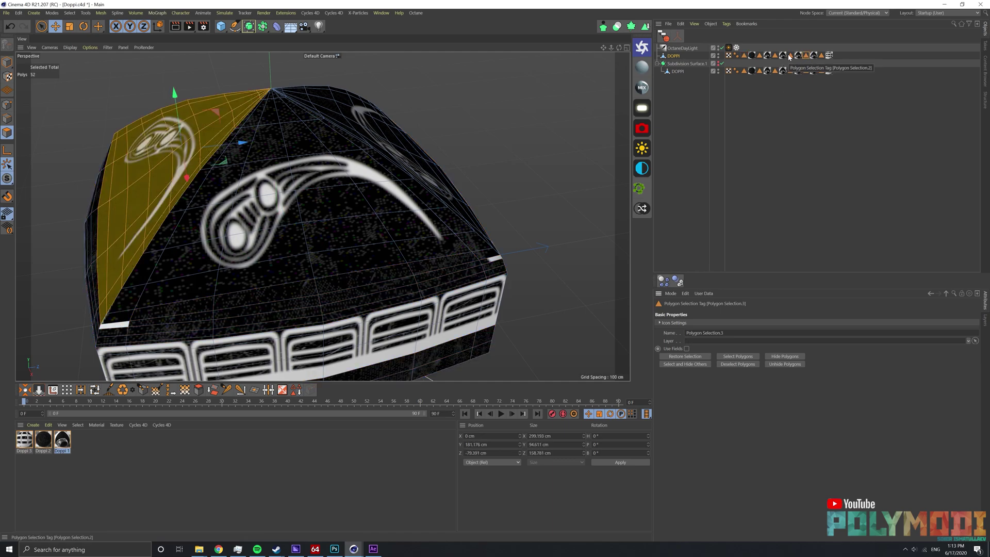
pyautogui.doubleClick(790, 55)
pyautogui.keyDown('ctrl'); pyautogui.click(494, 264); pyautogui.keyUp('ctrl')
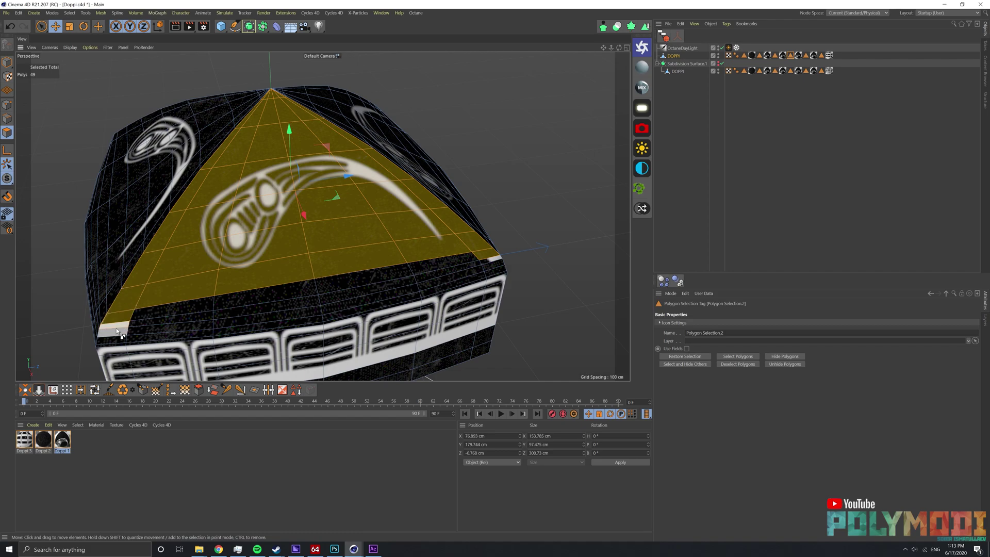
pyautogui.click(842, 205)
# Select DOPPI, trim polygons from the top selection, and store it as a new selection set.
pyautogui.scroll(-5, 426, 209)
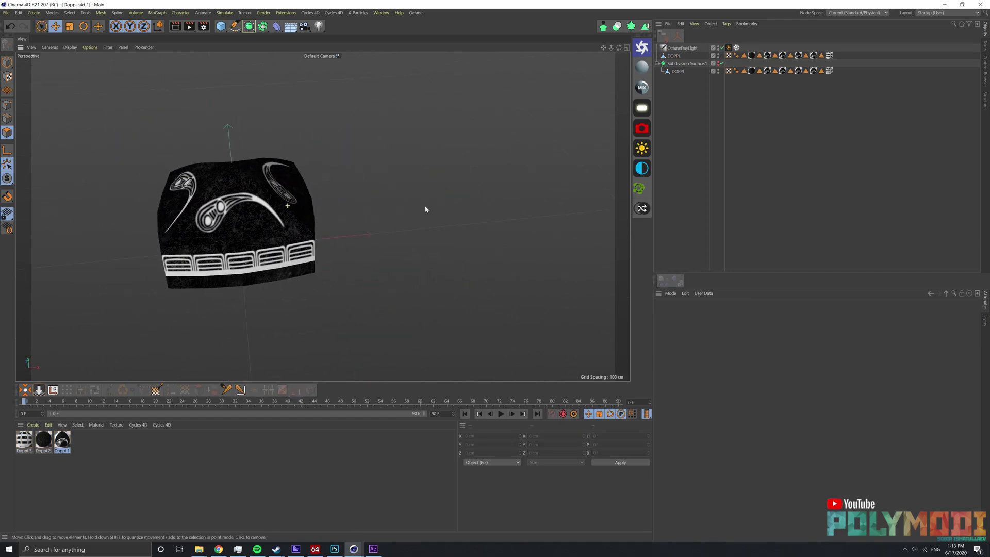
pyautogui.keyDown('alt'); pyautogui.moveTo(427, 210); pyautogui.dragTo(402, 216); pyautogui.keyUp('alt')
pyautogui.scroll(8, 415, 218)
pyautogui.scroll(-4, 416, 219)
pyautogui.click(785, 55)
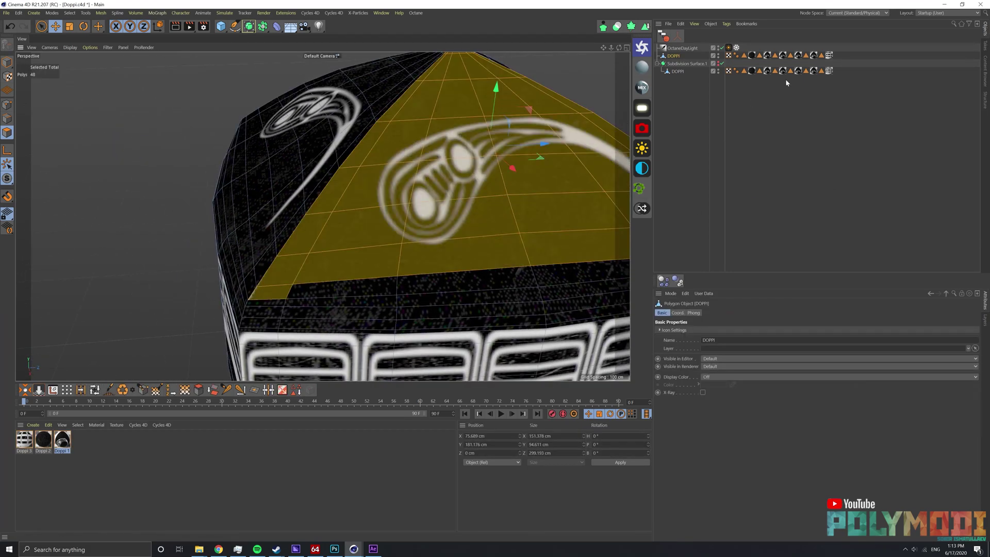
pyautogui.keyDown('alt'); pyautogui.moveTo(429, 246); pyautogui.dragTo(369, 276); pyautogui.keyUp('alt')
pyautogui.keyDown('ctrl'); pyautogui.click(227, 278); pyautogui.keyUp('ctrl')
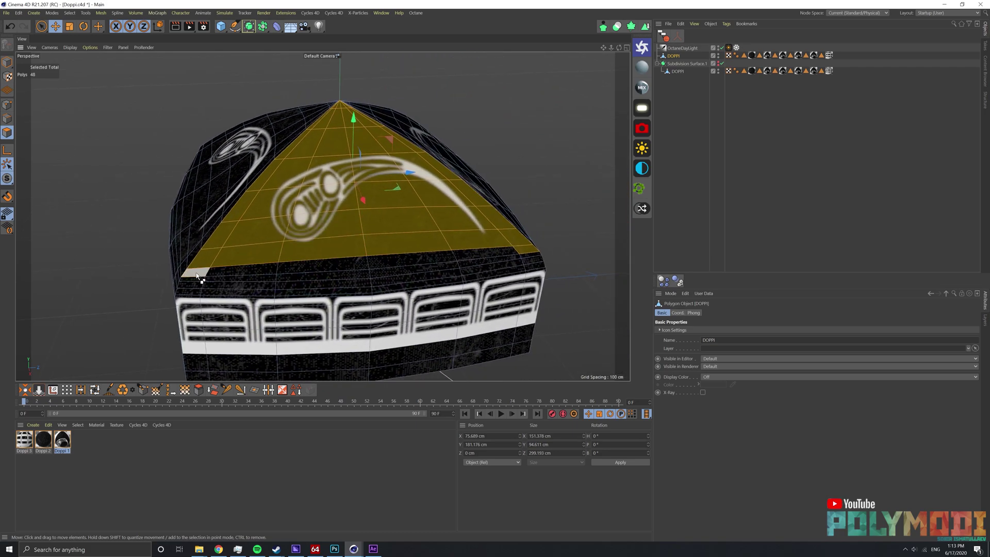
pyautogui.click(296, 390)
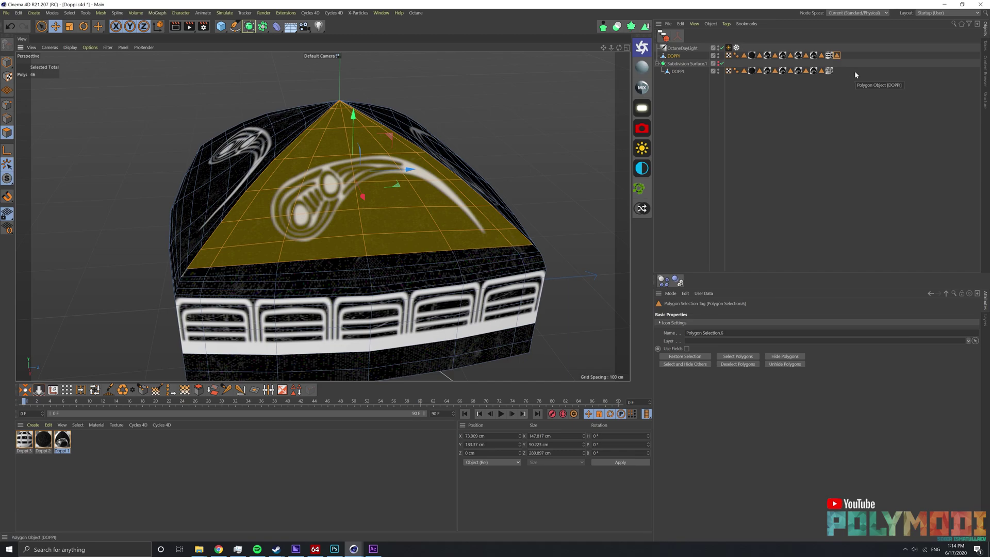
# Load the band selection sets and add the leftover white strip polygon to Polygon Selection.5.
pyautogui.click(822, 56)
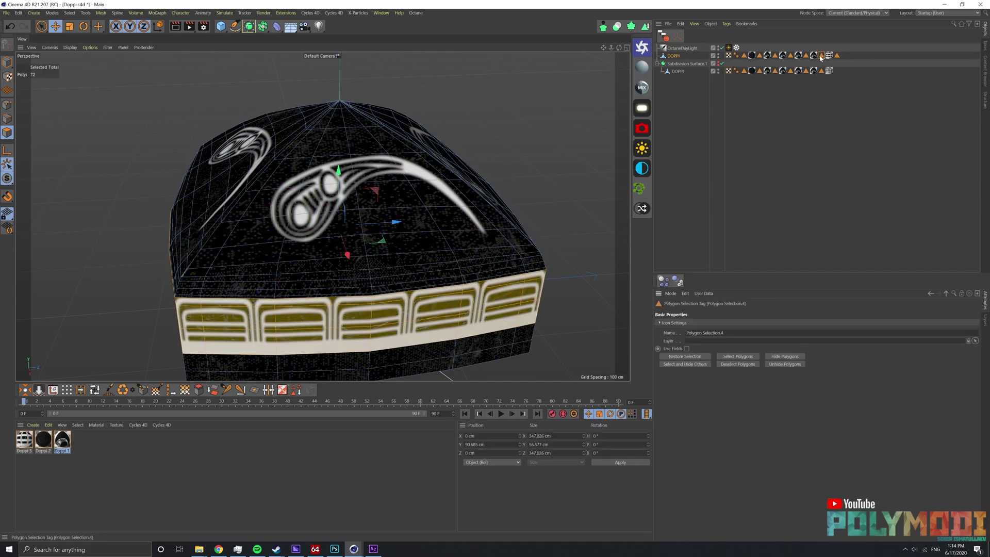
pyautogui.click(745, 55)
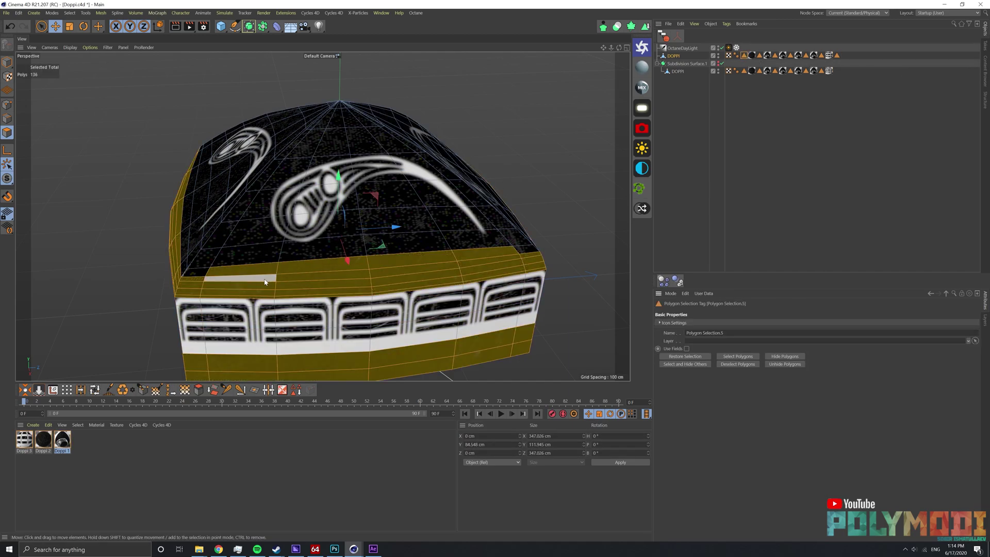
pyautogui.keyDown('shift'); pyautogui.click(528, 251); pyautogui.keyUp('shift')
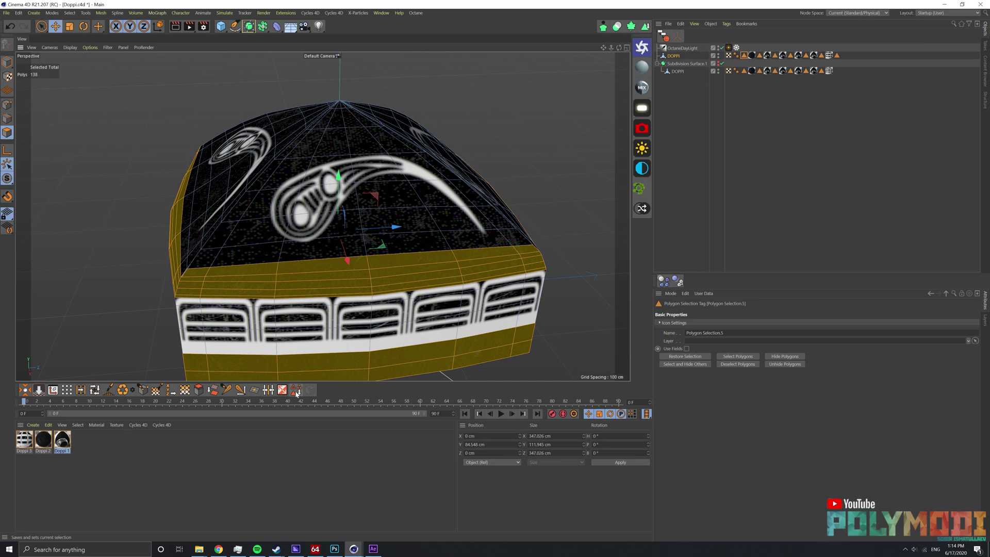
pyautogui.click(761, 181)
pyautogui.keyDown('alt'); pyautogui.moveTo(323, 272); pyautogui.dragTo(339, 259); pyautogui.keyUp('alt')
# Select the Doppi 1 material tag and switch to Texture mode with the Scale tool.
pyautogui.click(814, 55)
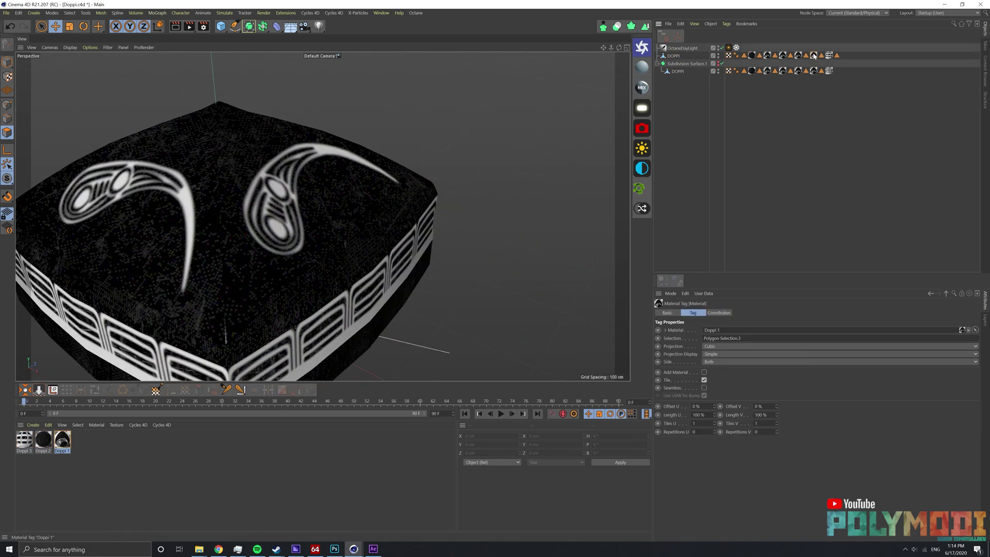
pyautogui.click(7, 61)
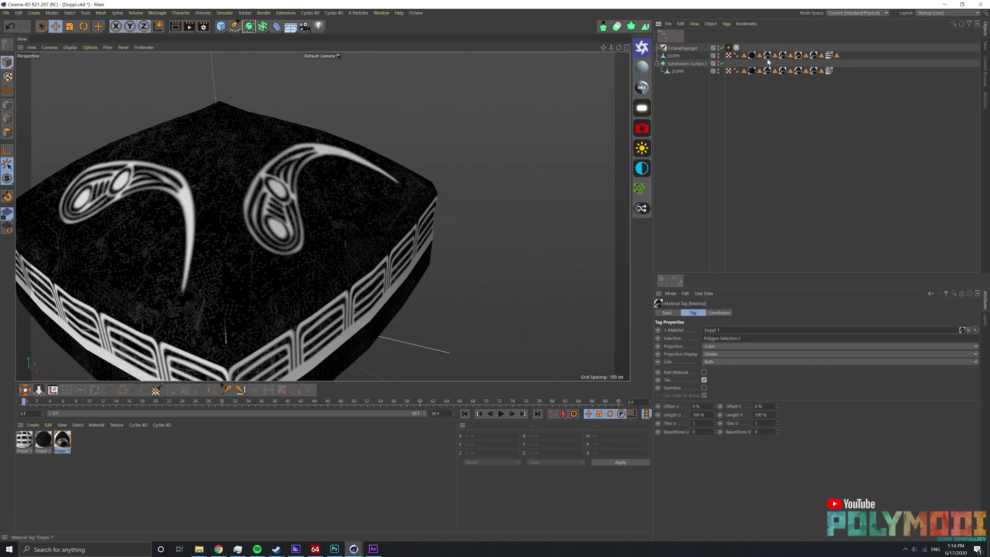
pyautogui.click(8, 76)
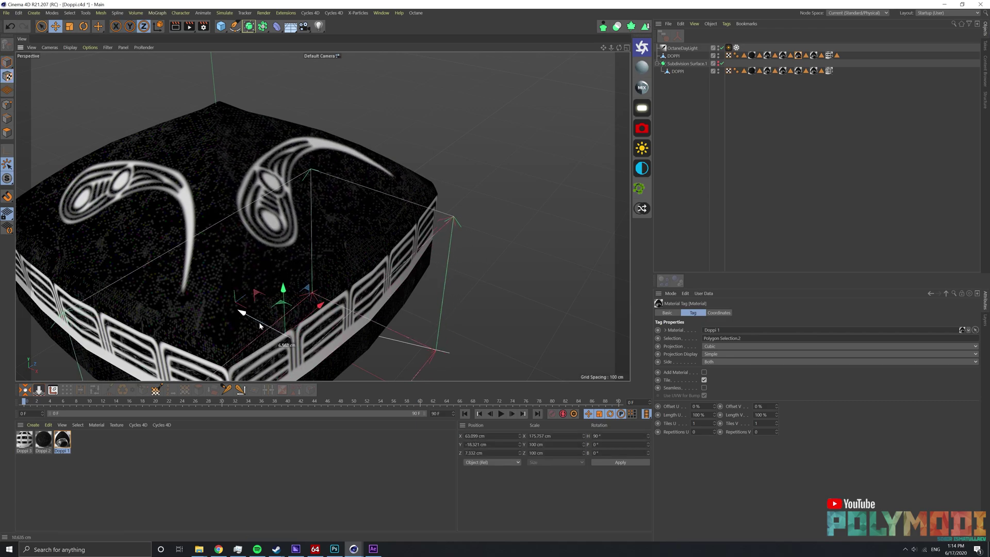
pyautogui.press('t')
# Orbit around the cap and add a second Octane Daylight to the scene.
pyautogui.moveTo(293, 336)
pyautogui.keyDown('alt'); pyautogui.mouseDown()
pyautogui.moveTo(200, 239)
pyautogui.moveTo(193, 341)
pyautogui.mouseUp(); pyautogui.keyUp('alt')
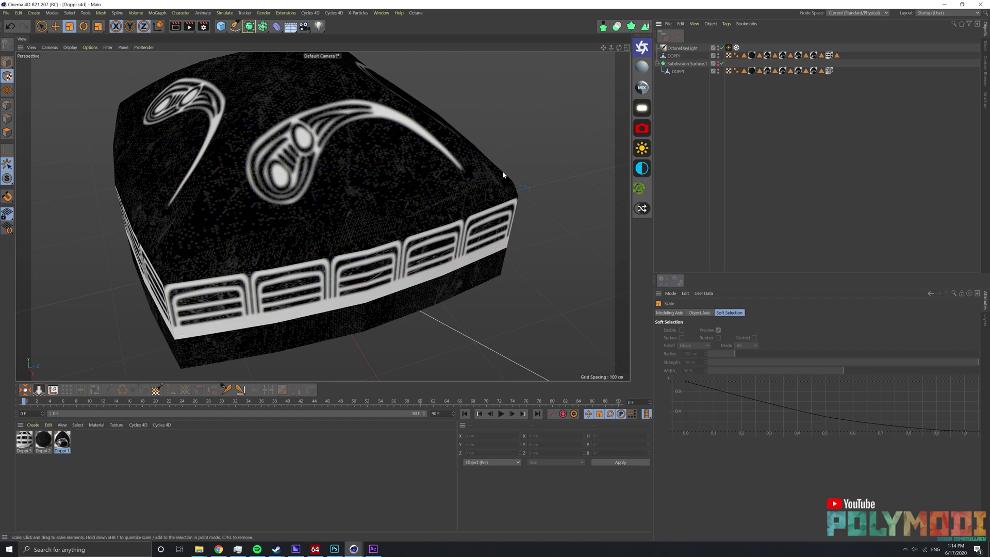
pyautogui.moveTo(355, 300)
pyautogui.keyDown('alt'); pyautogui.mouseDown()
pyautogui.moveTo(365, 315)
pyautogui.moveTo(431, 215)
pyautogui.moveTo(199, 126)
pyautogui.moveTo(406, 256)
pyautogui.moveTo(433, 196)
pyautogui.mouseUp(); pyautogui.keyUp('alt')
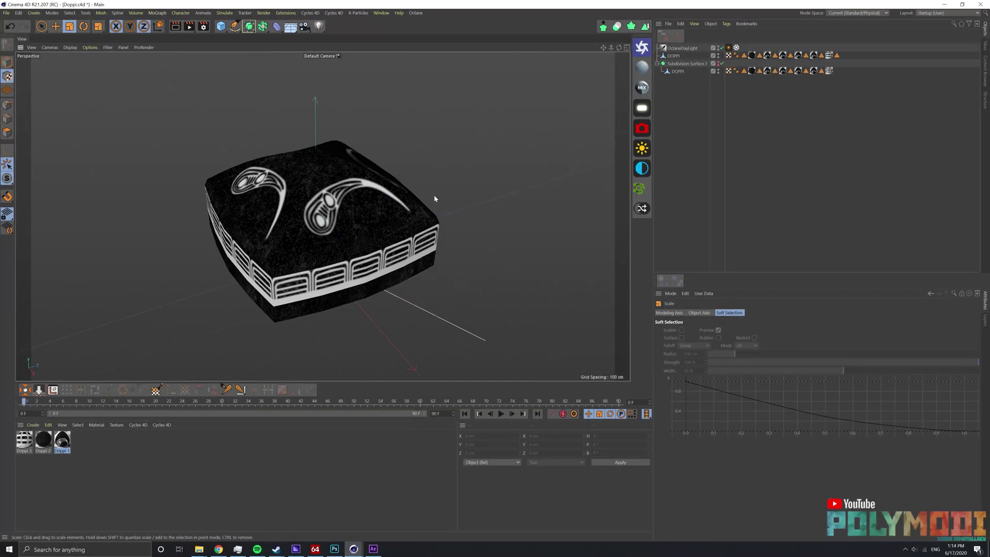
pyautogui.keyDown('alt'); pyautogui.moveTo(225, 164); pyautogui.dragTo(289, 149); pyautogui.keyUp('alt')
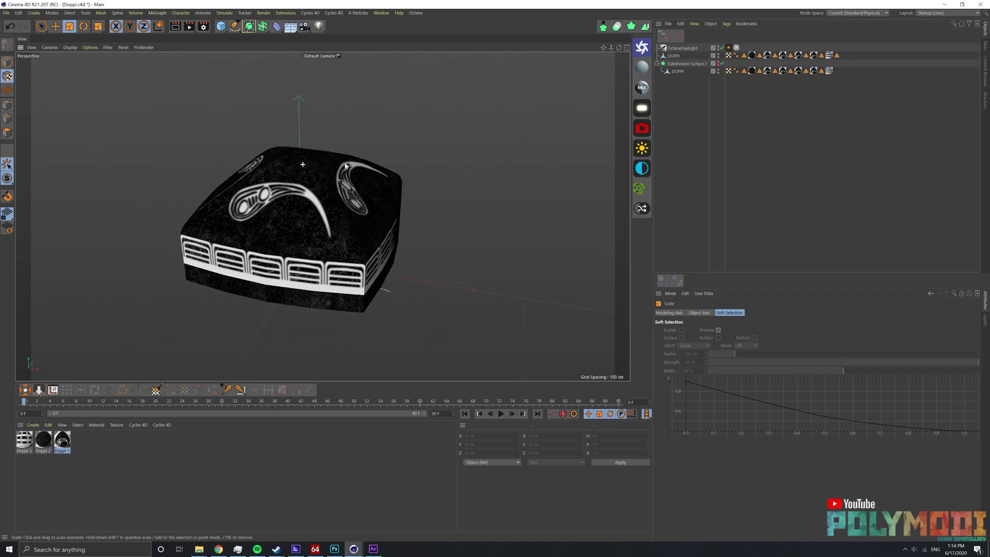
pyautogui.click(642, 149)
# Delete the duplicate OctaneDayLight, leaving one daylight with its settings shown.
pyautogui.press('r')
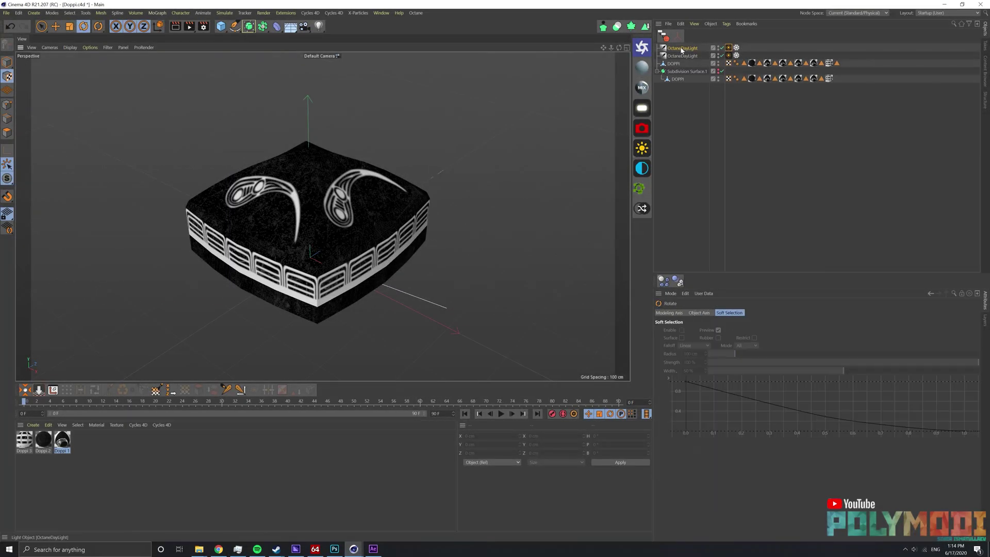
pyautogui.click(681, 49)
pyautogui.press('Delete')
pyautogui.click(683, 49)
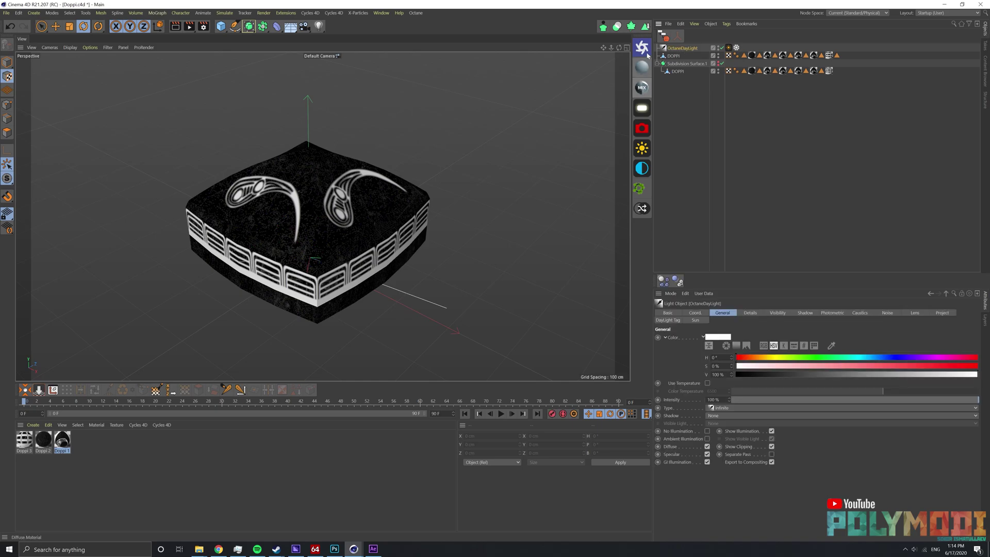
# Preview the cap in the Octane Live Viewer, rotating it to a new angle and back.
pyautogui.moveTo(353, 549)
pyautogui.click(351, 513)
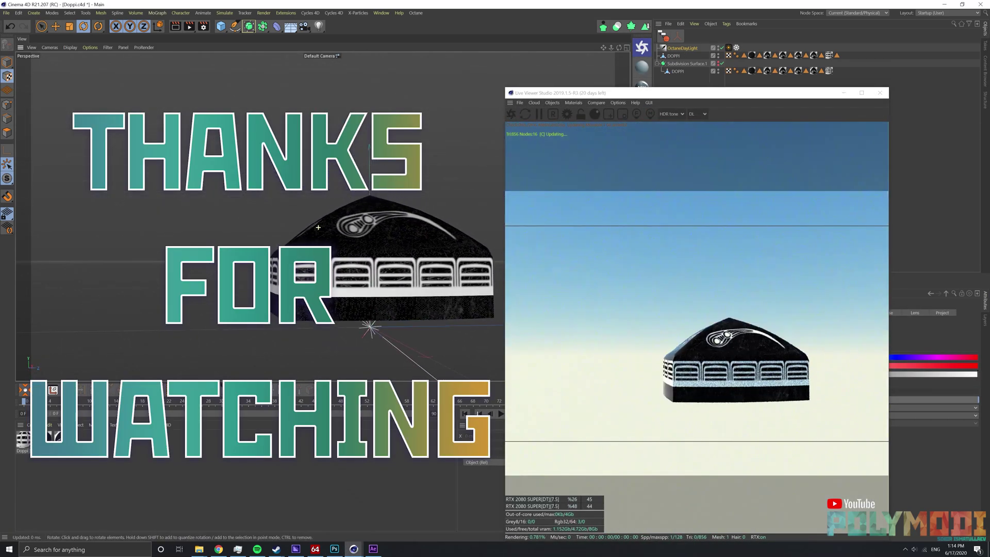
pyautogui.moveTo(318, 227)
pyautogui.mouseDown()
pyautogui.moveTo(175, 213)
pyautogui.moveTo(43, 234)
pyautogui.mouseUp()
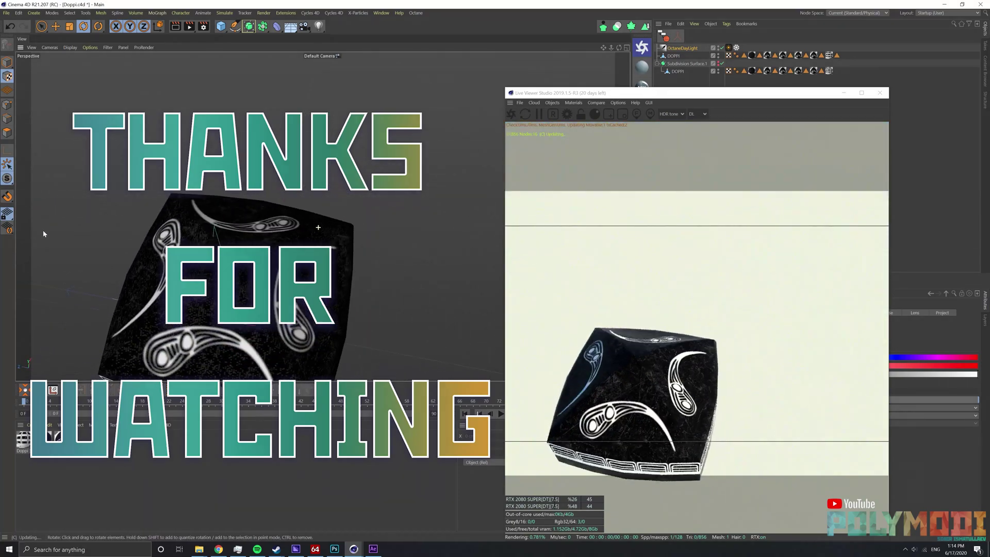
pyautogui.moveTo(43, 234)
pyautogui.mouseDown()
pyautogui.moveTo(154, 309)
pyautogui.moveTo(321, 200)
pyautogui.moveTo(263, 196)
pyautogui.moveTo(363, 211)
pyautogui.moveTo(363, 226)
pyautogui.mouseUp()
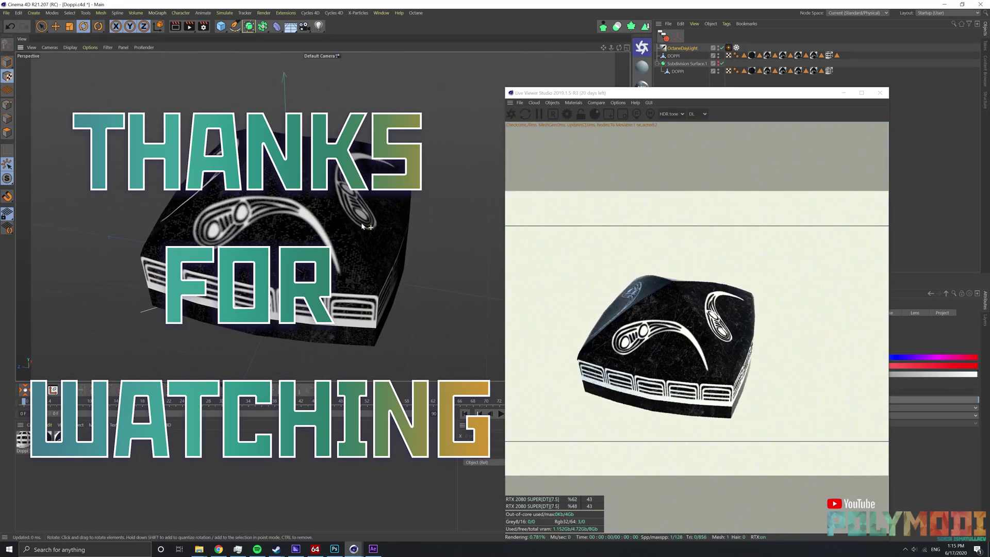
pyautogui.click(558, 164)
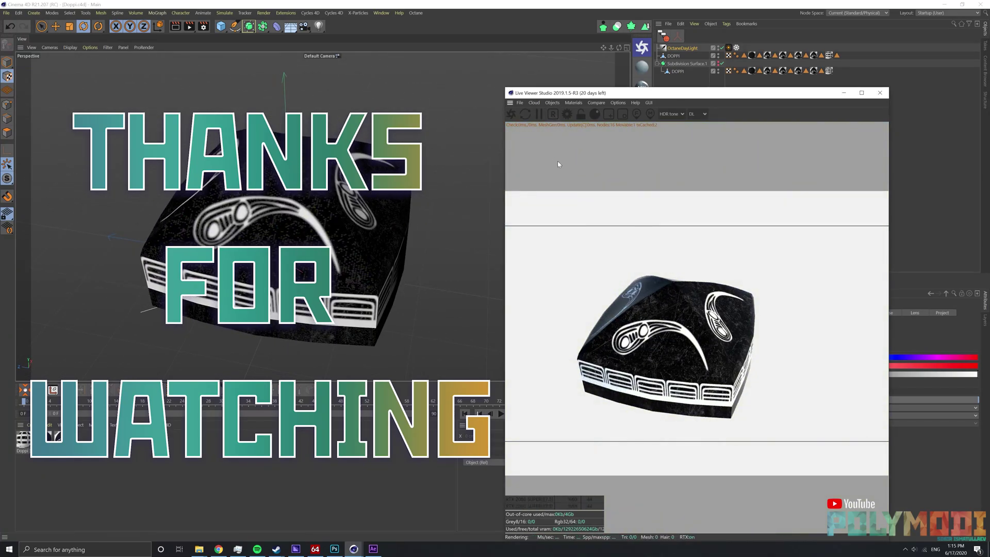